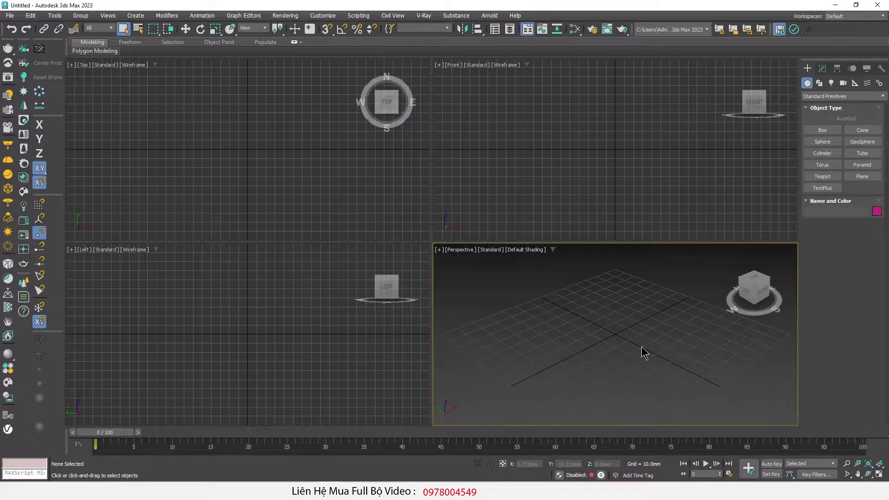
Step: Create a large Plane across the maximized Front viewport
key("alt+w")
key("f")
right_click(387, 219)
left_click(351, 197)
left_click_drag(254, 77, 681, 364)
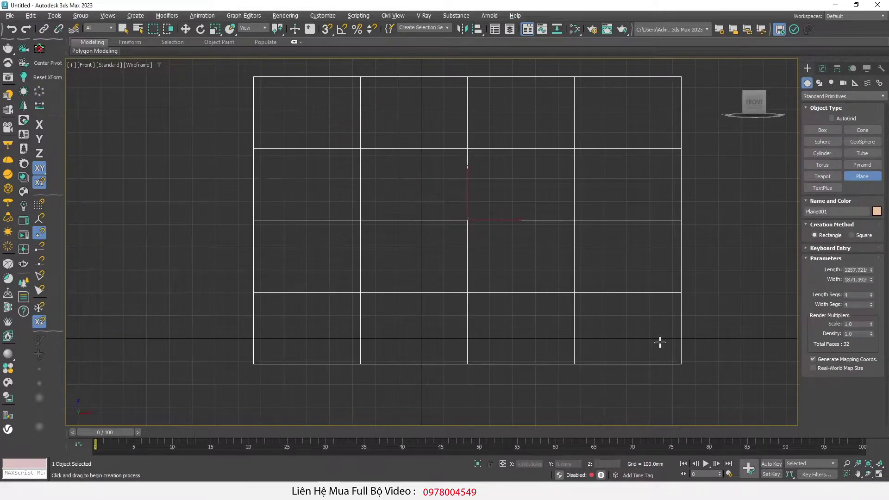
Step: Show Edged Faces and apply the table reference PNG to the repositioned plane
key("F3")
scroll(426, 238, "down", 3)
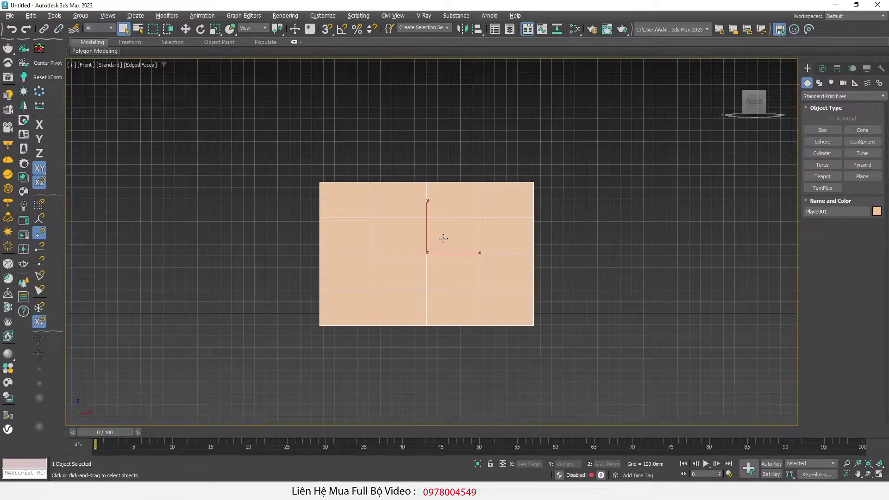
key("w")
left_click_drag(435, 244, 402, 213)
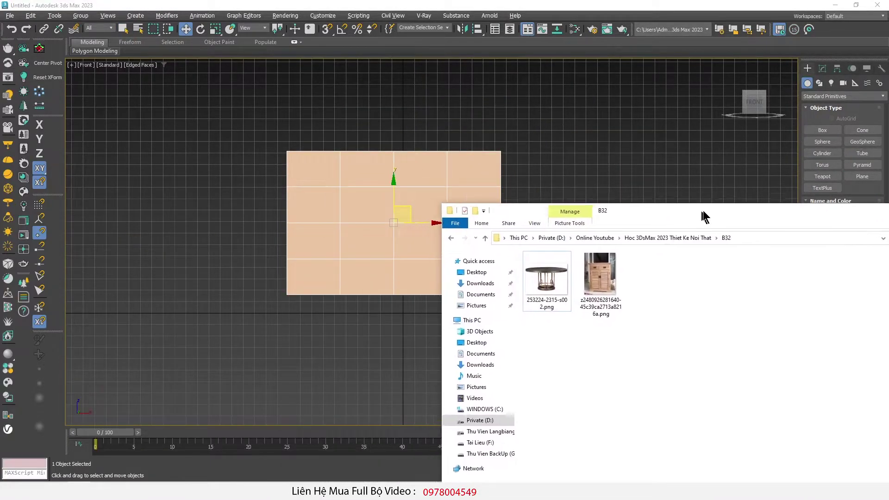
left_click_drag(551, 273, 371, 223)
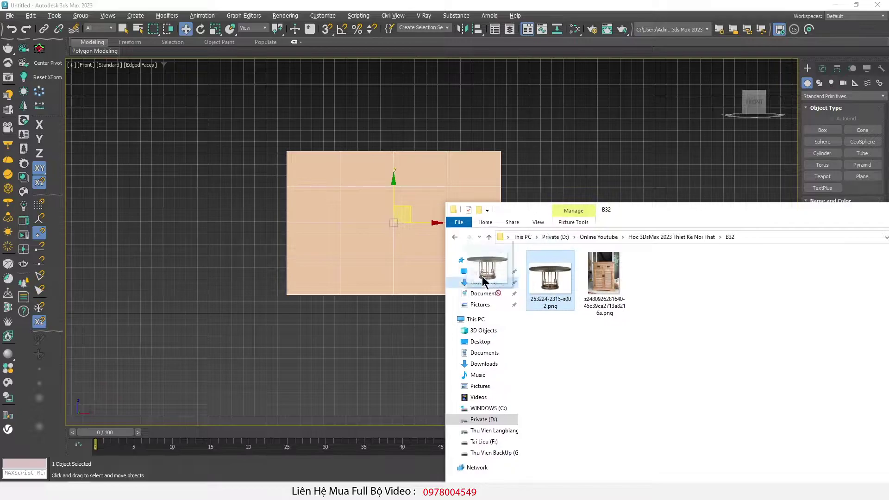
Step: Check the table image's 1024 x 768 pixel size in its file properties
right_click(540, 285)
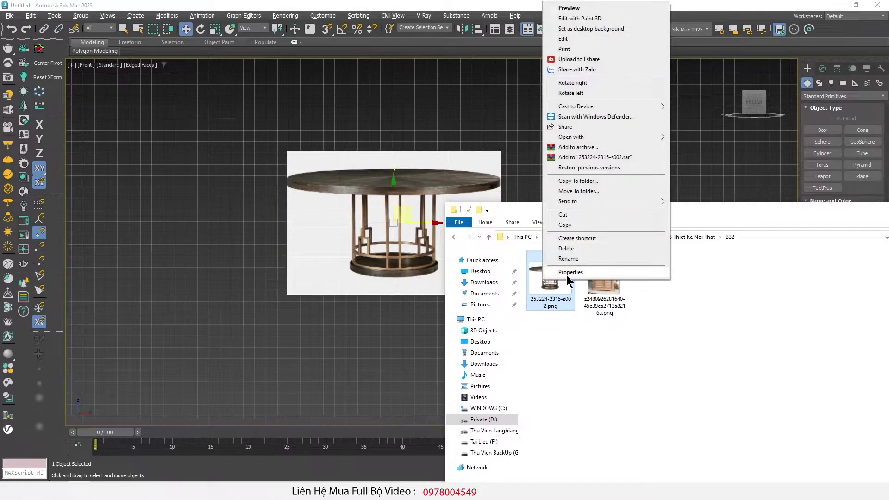
left_click(639, 272)
left_click(604, 264)
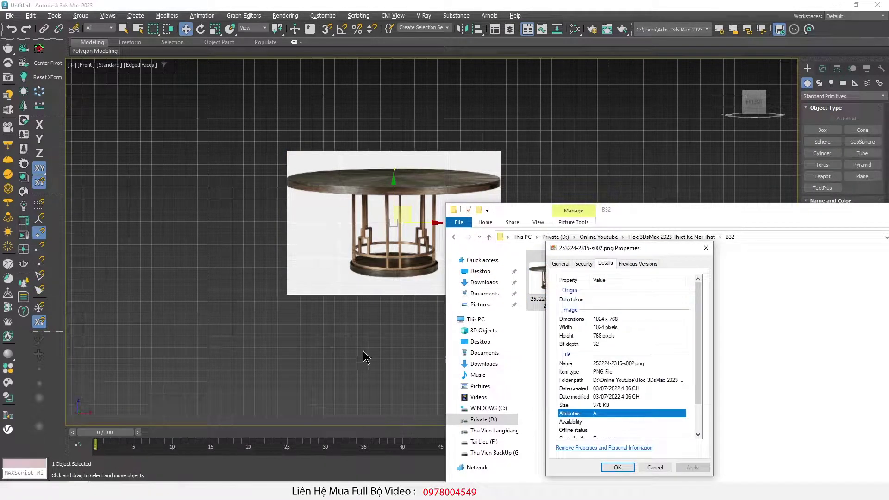
left_click(338, 313)
middle_click_drag(337, 313, 330, 339)
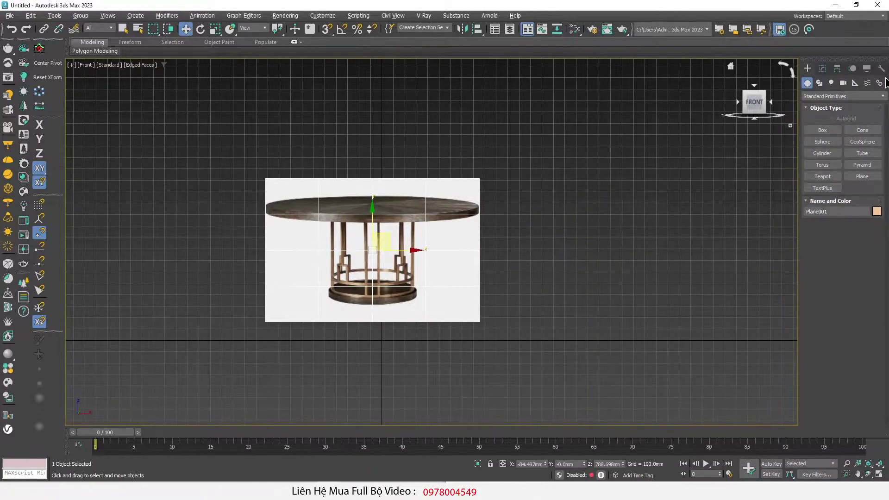
left_click(823, 69)
Step: Set the plane's Length to 768 and Width to 1024
left_click_drag(871, 254, 871, 250)
double_click(856, 252)
type("768")
key("Tab")
type("1024")
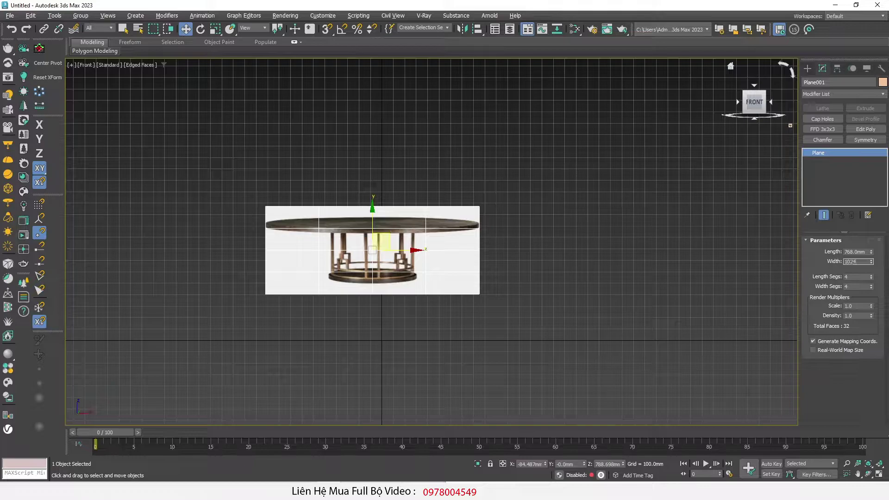
key("Return")
Step: Set Length and Width segments to 1, zoom to the table, and take a 419.25 mm reading
right_click(871, 276)
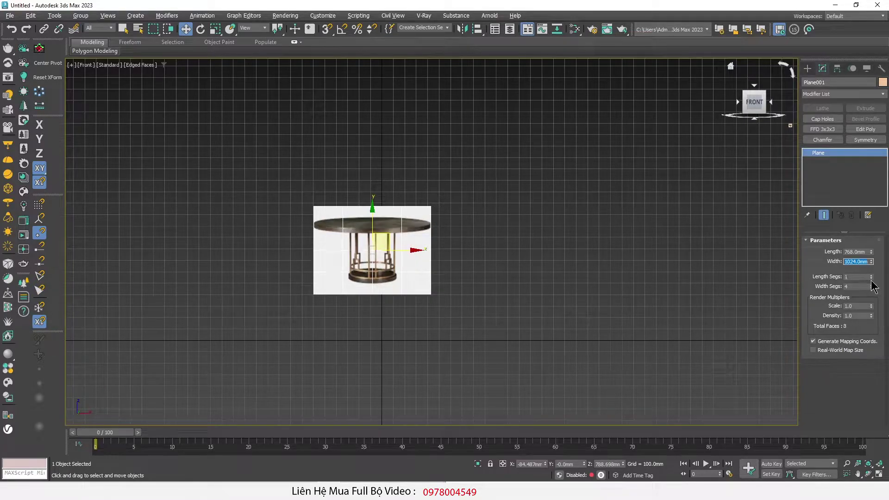
middle_click_drag(364, 276, 359, 241)
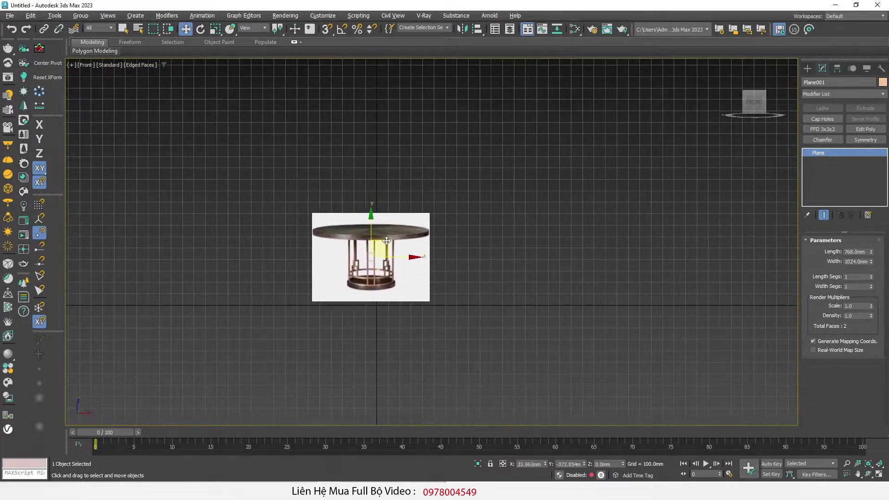
scroll(359, 241, "up", 3)
scroll(377, 257, "up", 5)
scroll(380, 259, "down", 2)
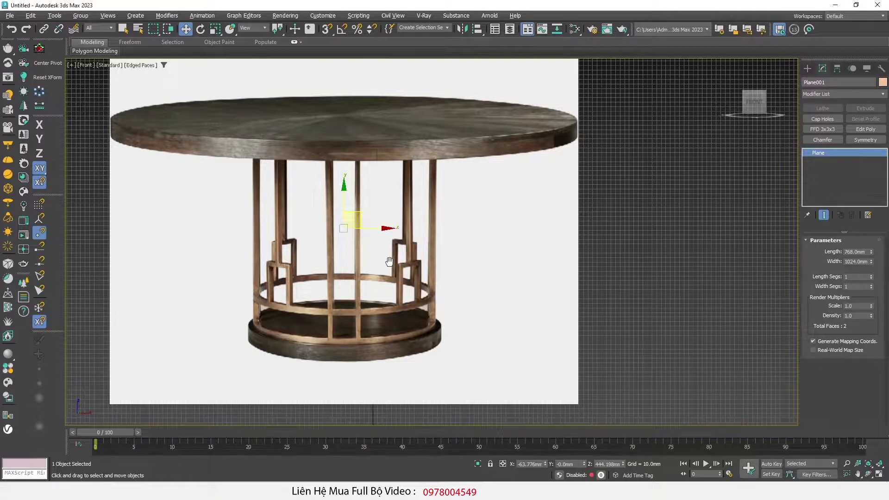
left_click(479, 306)
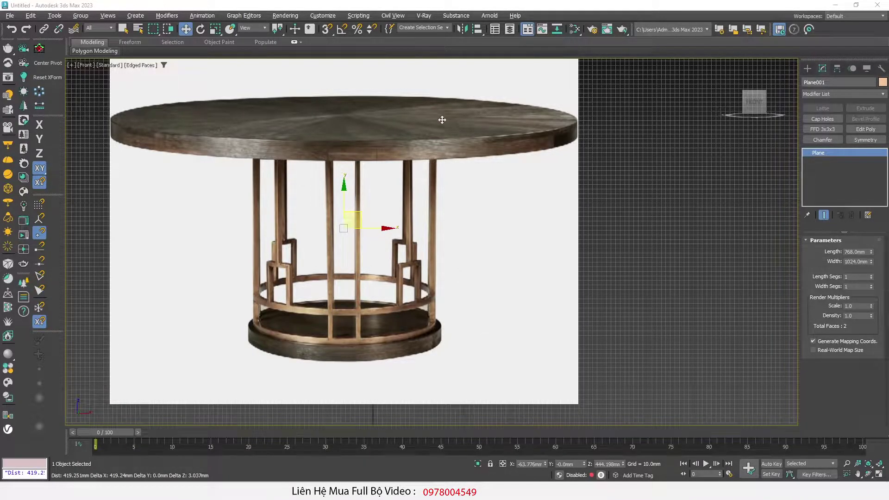
Step: Sketch marks for the table's height, tabletop width and base width, then clear them
left_click_drag(434, 124, 446, 359)
left_click_drag(111, 120, 588, 122)
left_click_drag(249, 337, 456, 348)
key("Escape")
Step: Zoom into the table base, start a measurement there, and zoom back out
scroll(356, 363, "up", 2)
scroll(356, 363, "up", 4)
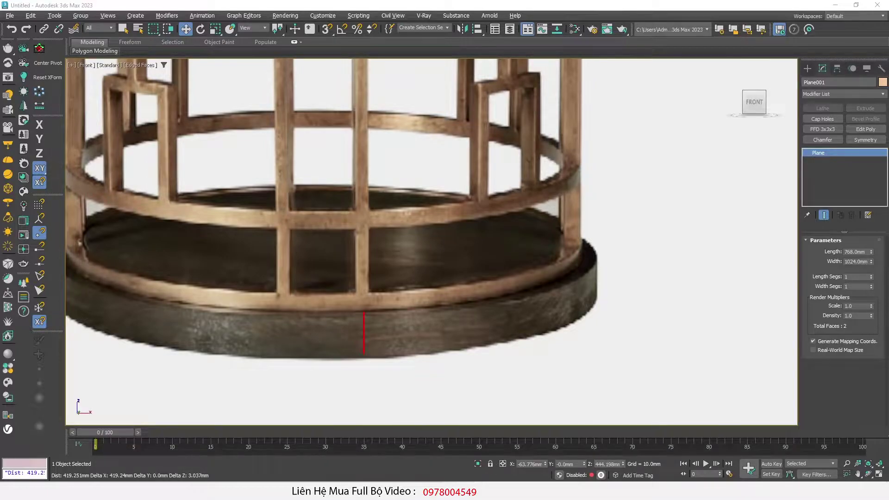
left_click(358, 256)
scroll(324, 284, "down", 1)
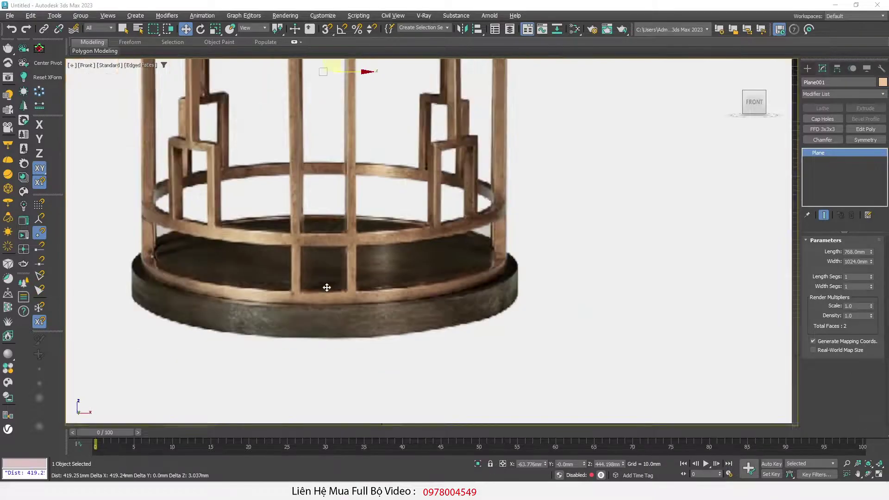
scroll(320, 283, "down", 3)
scroll(313, 281, "down", 2)
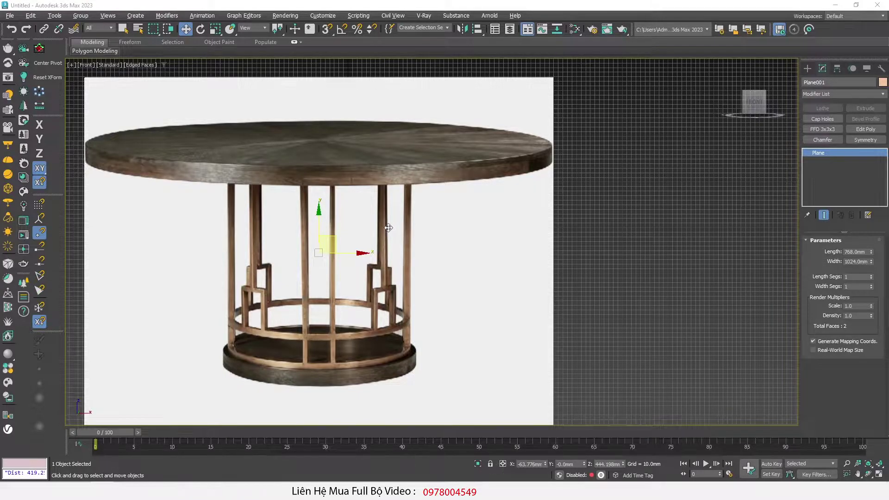
left_click(40, 107)
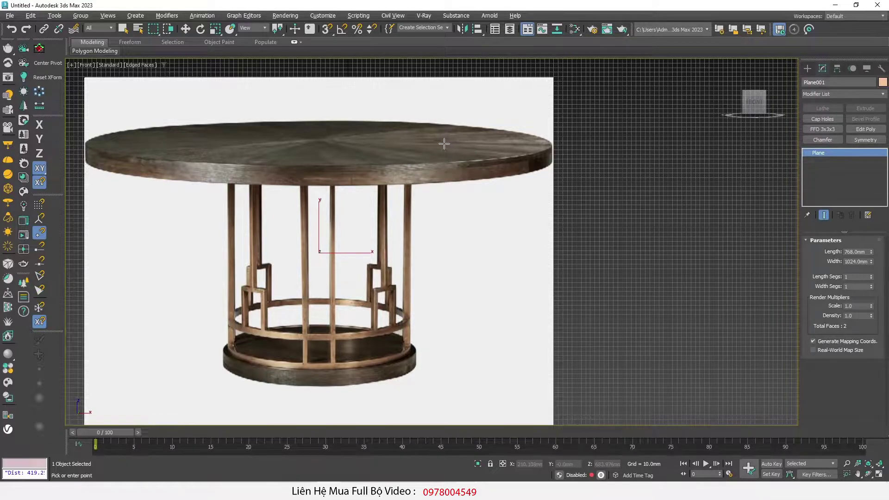
Step: Measure the table height (493), tabletop width (1017) and base width (423)
left_click(410, 147)
left_click(412, 372)
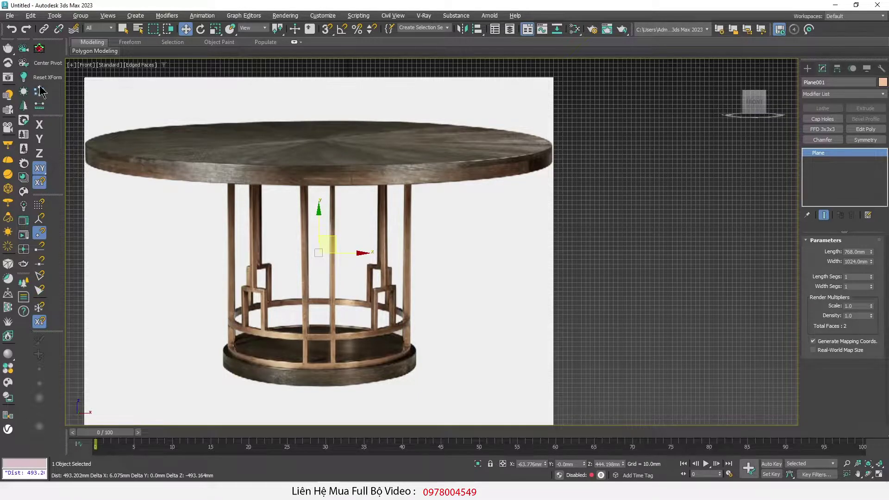
left_click(39, 106)
left_click(85, 142)
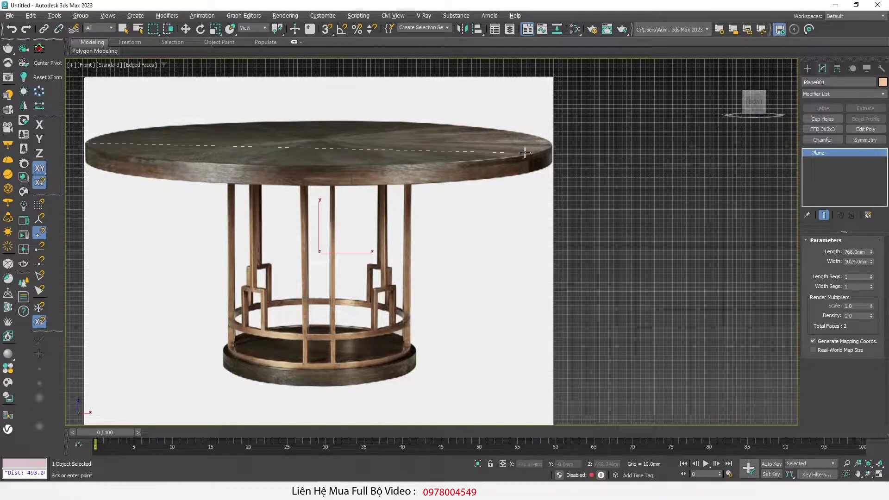
left_click(552, 143)
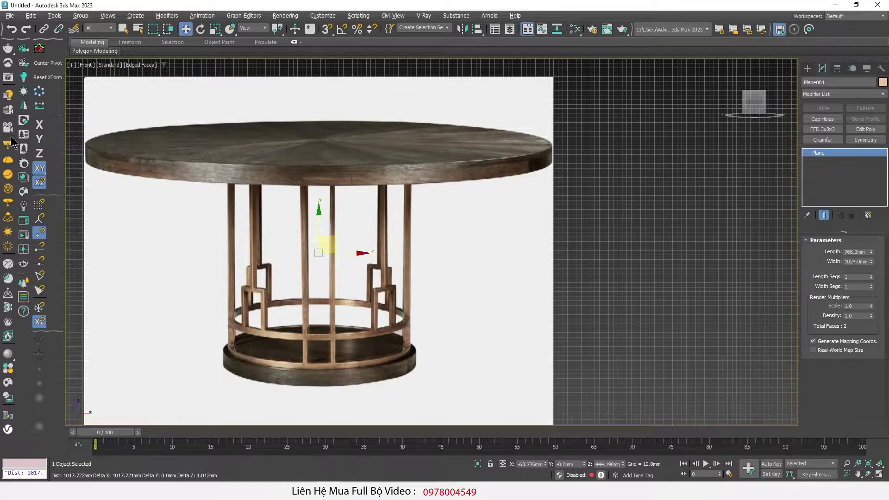
left_click(39, 106)
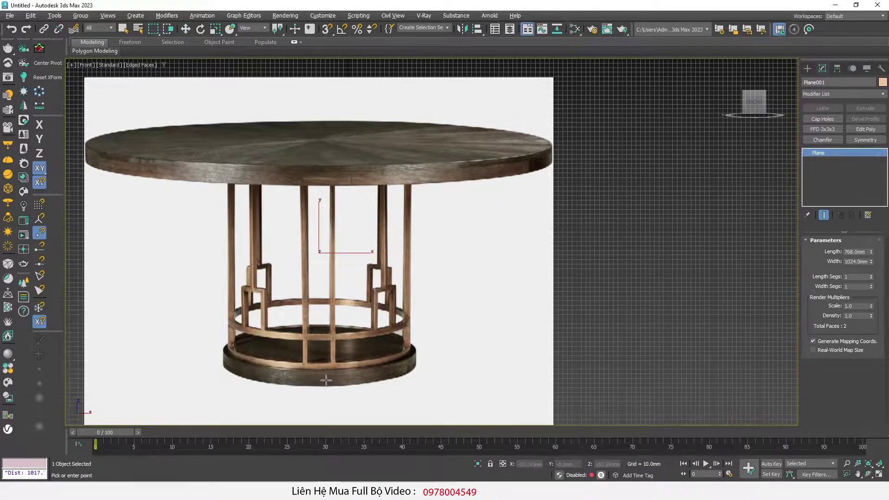
left_click(224, 368)
left_click(418, 366)
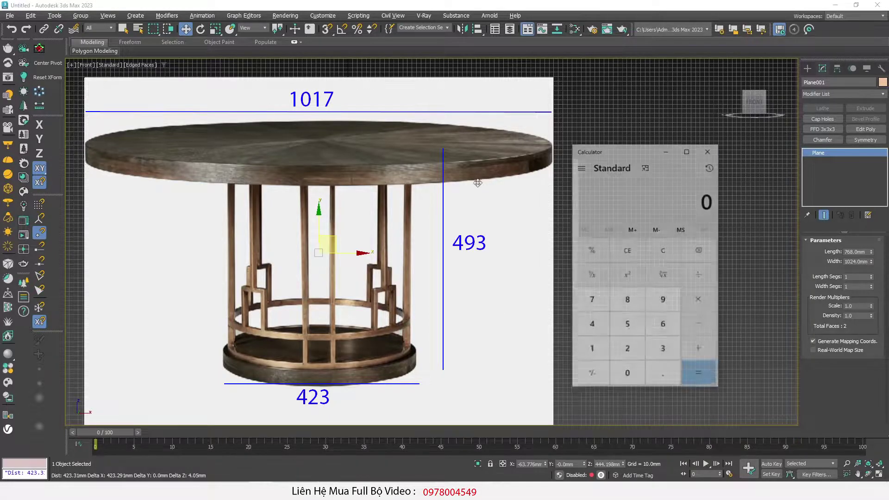
Step: Place Calculator beside the reference and sketch height, tabletop-width and base-width marks
left_click_drag(620, 148, 668, 142)
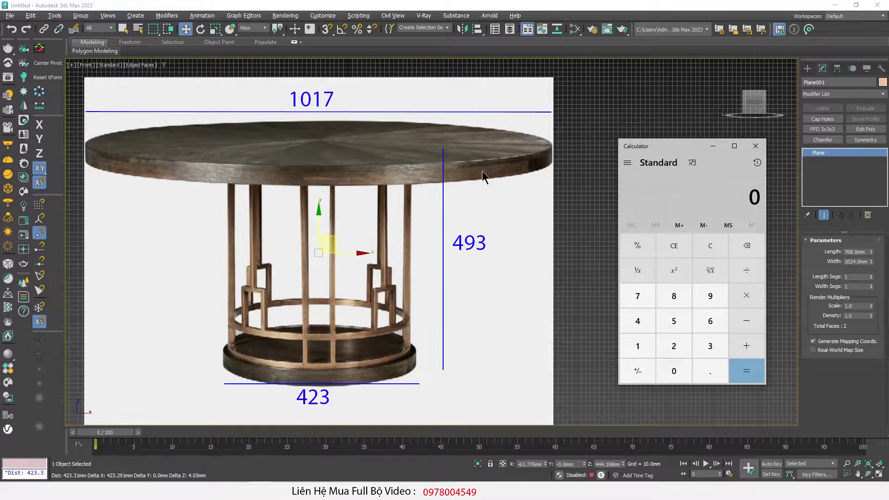
left_click_drag(498, 153, 499, 394)
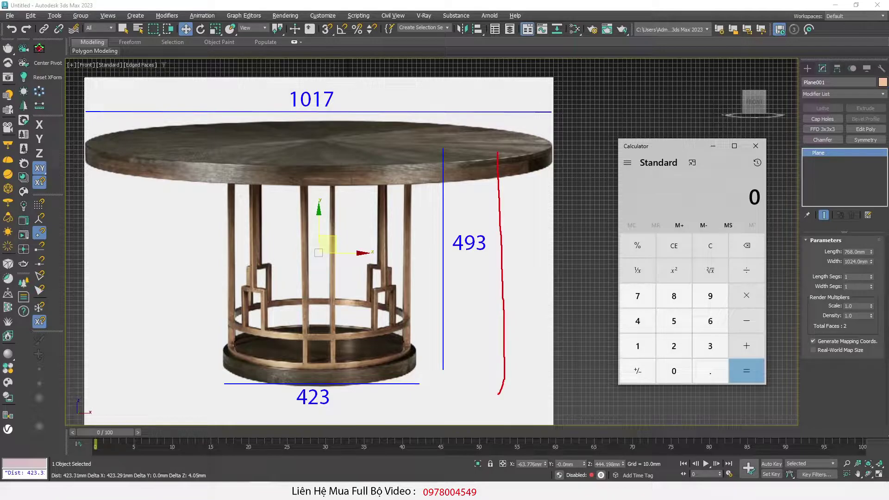
left_click_drag(86, 94, 553, 101)
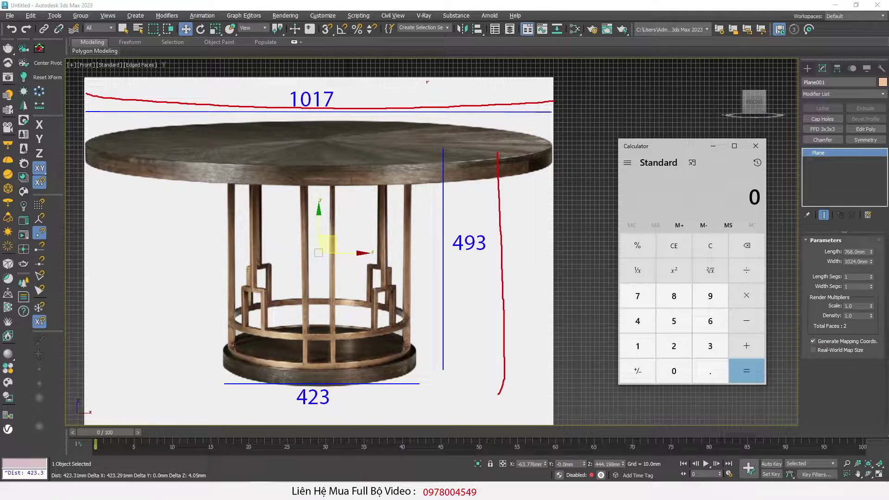
mouse_move(405, 59)
left_mouse_down()
mouse_move(393, 79)
mouse_move(430, 50)
mouse_move(445, 60)
left_mouse_up()
key("Escape")
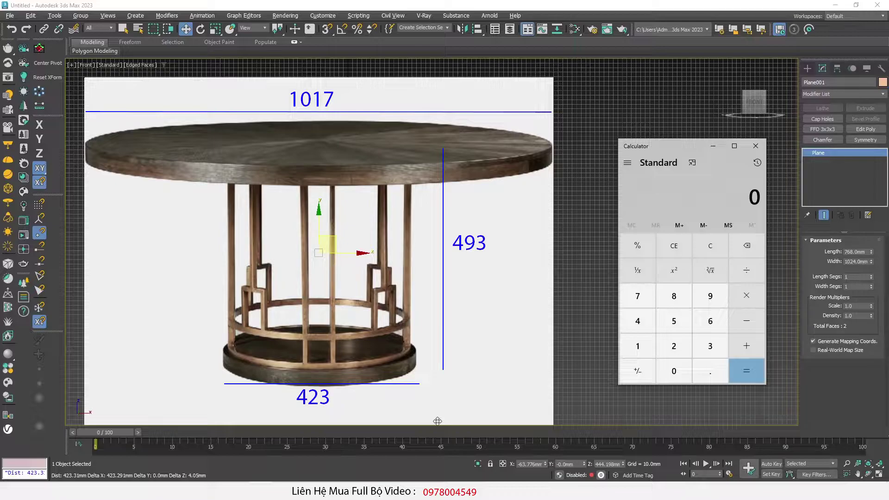
left_click_drag(223, 367, 415, 372)
key("Escape")
Step: Mark the tabletop width and write 1500 above it as the target width
left_click_drag(78, 86, 560, 81)
left_click_drag(81, 73, 81, 101)
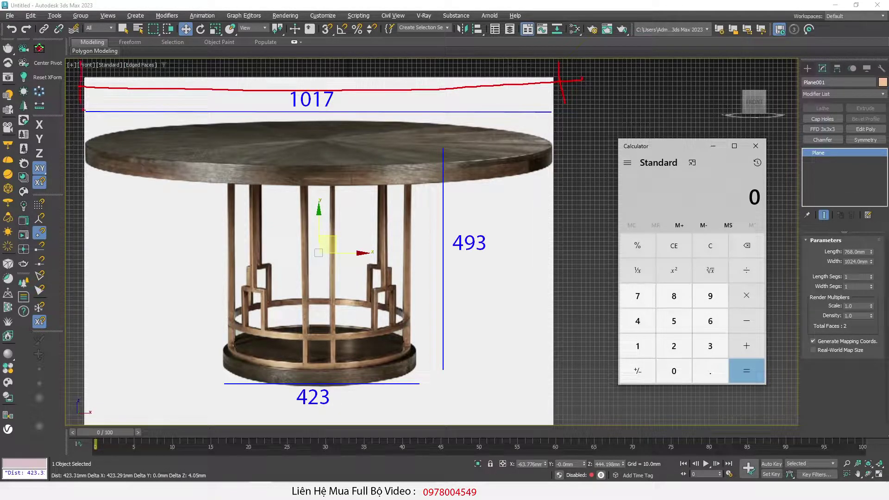
left_click_drag(287, 42, 284, 61)
left_click_drag(285, 43, 348, 43)
left_click_drag(376, 45, 375, 45)
Step: Sketch the table's full height on the right and the base width under 423
left_click_drag(539, 150, 529, 367)
left_click_drag(524, 148, 554, 142)
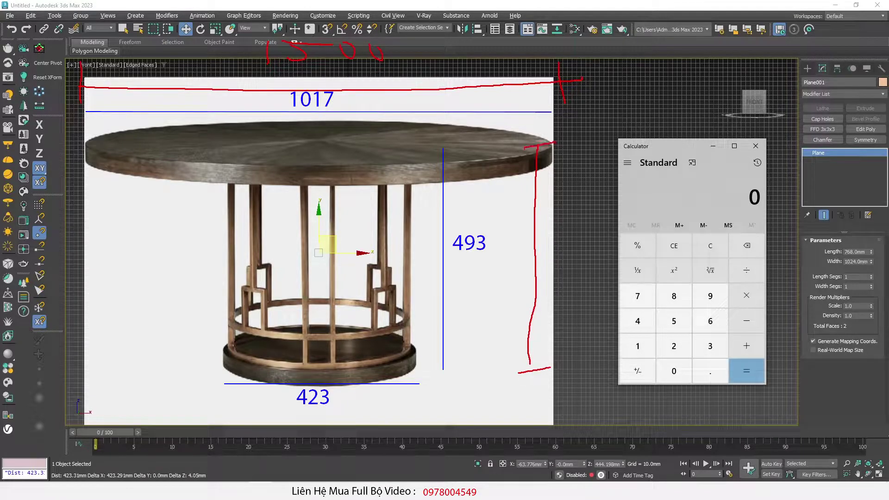
left_click_drag(224, 406, 417, 398)
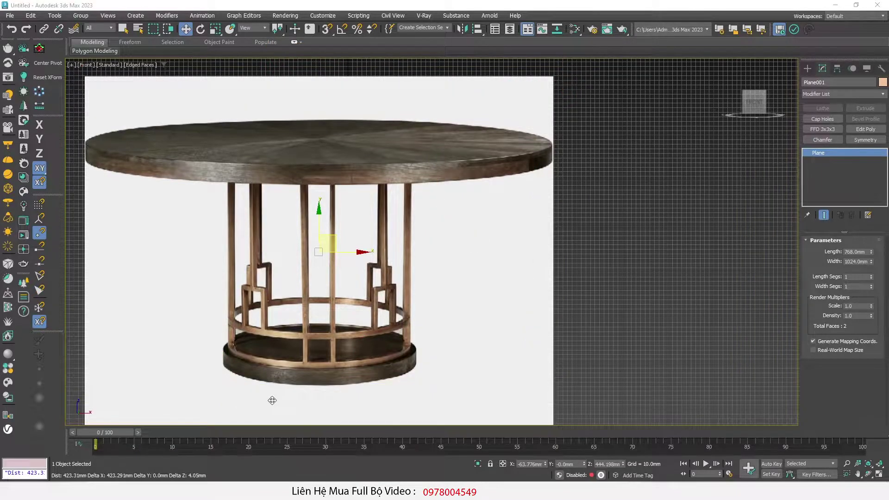
Step: Zoom to the base ring rail and measure its thickness, about 13.5 mm
scroll(395, 398, "up", 2)
scroll(395, 397, "up", 3)
scroll(395, 397, "up", 5)
middle_click_drag(395, 397, 416, 373)
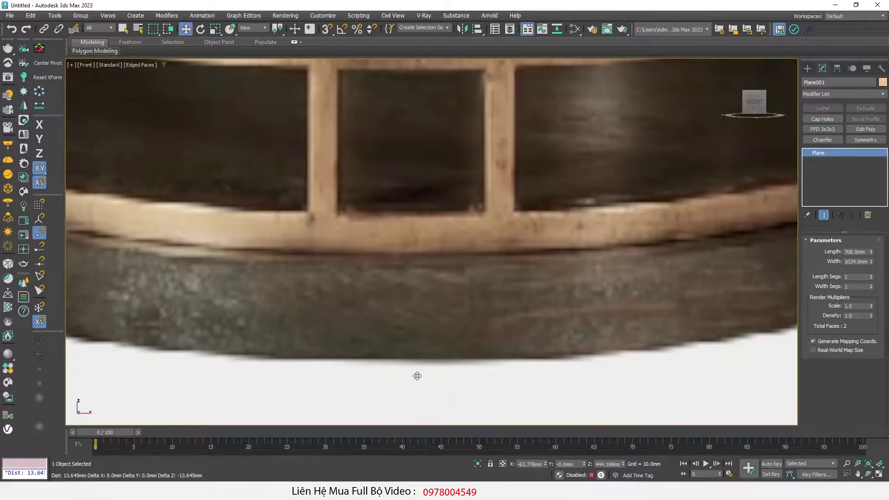
left_click(39, 107)
left_click(366, 258)
left_click(367, 358)
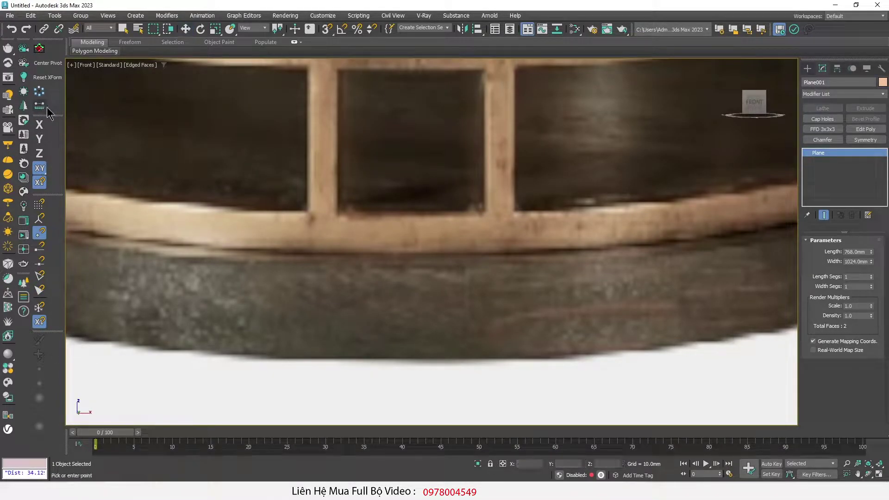
scroll(345, 226, "up", 1)
left_click(375, 205)
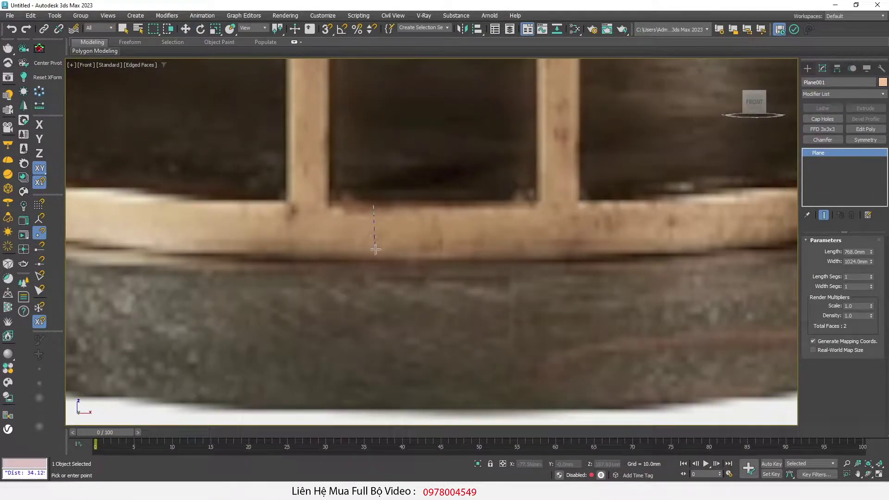
left_click(375, 261)
key("w")
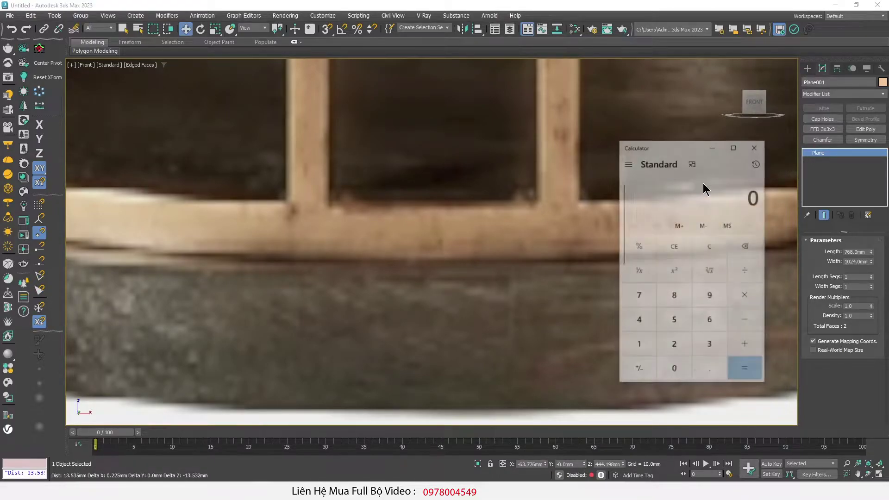
Step: Zoom back out and begin entering 493 in Calculator
scroll(214, 260, "down", 2)
scroll(358, 260, "down", 5)
scroll(358, 295, "down", 2)
scroll(358, 288, "up", 3)
scroll(361, 237, "up", 1)
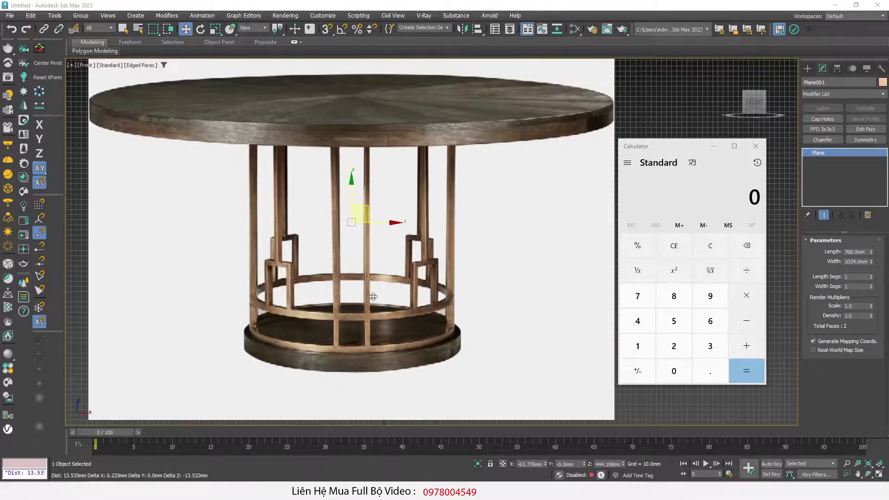
scroll(370, 306, "up", 2)
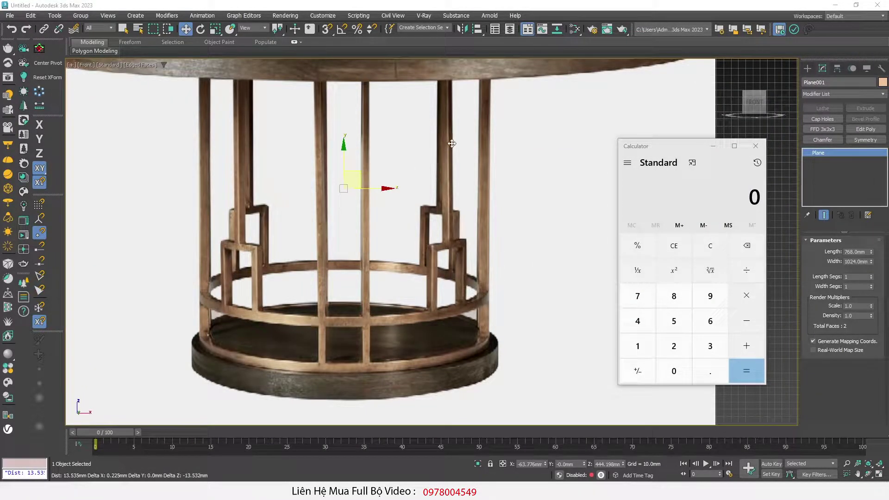
scroll(429, 248, "down", 1)
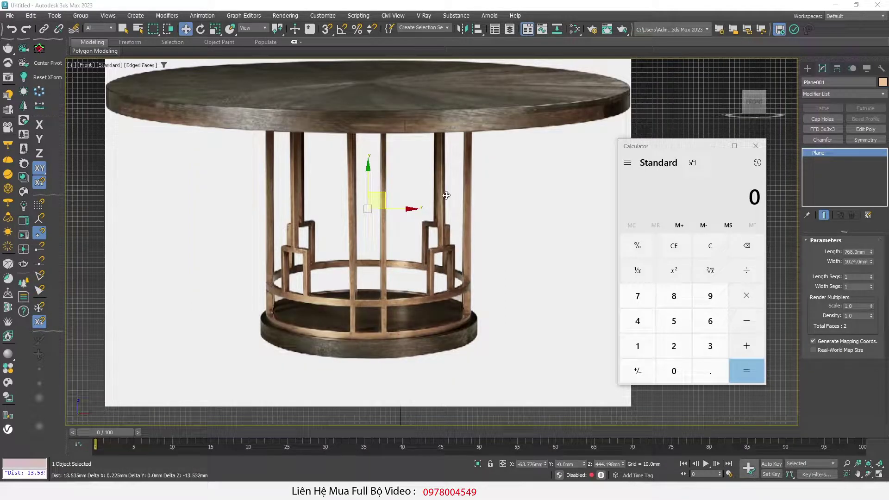
left_click(640, 322)
left_click(701, 297)
left_click(711, 346)
Step: Compute 493 ÷ 34 = 14.5 in Calculator
left_click(743, 273)
left_click(710, 345)
left_click(639, 324)
left_click(746, 371)
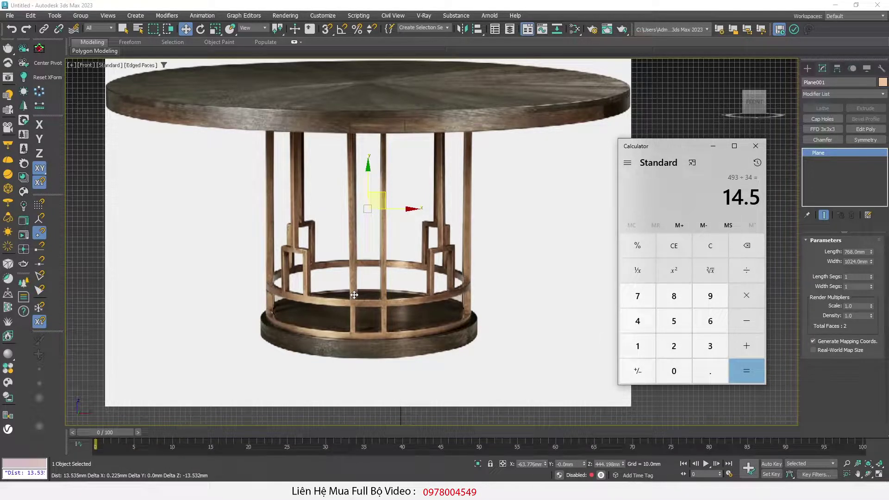
Step: Compute 750 ÷ 14.5 ≈ 51.72 in Calculator
left_click(638, 296)
left_click(679, 323)
left_click(677, 364)
left_click(747, 271)
left_click(638, 347)
left_click(639, 325)
left_click(708, 373)
left_click(675, 322)
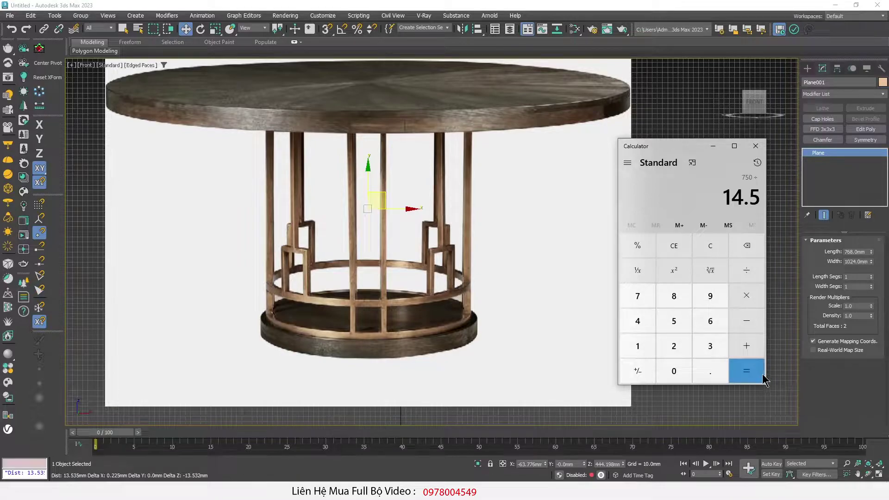
left_click(743, 368)
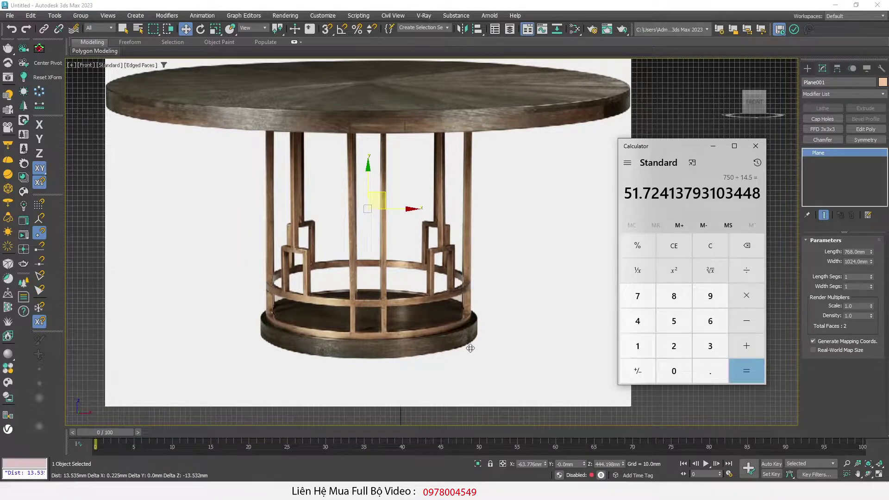
Step: Mark the base rim height, then clear Calculator and compute 34 ÷ 13.5 ≈ 2.52
scroll(471, 348, "up", 5)
left_click(478, 284)
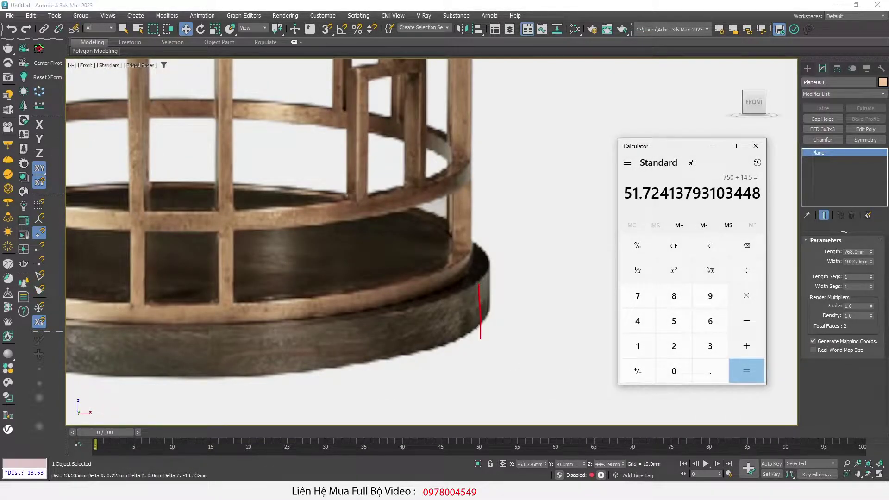
scroll(481, 339, "down", 5)
scroll(432, 303, "up", 2)
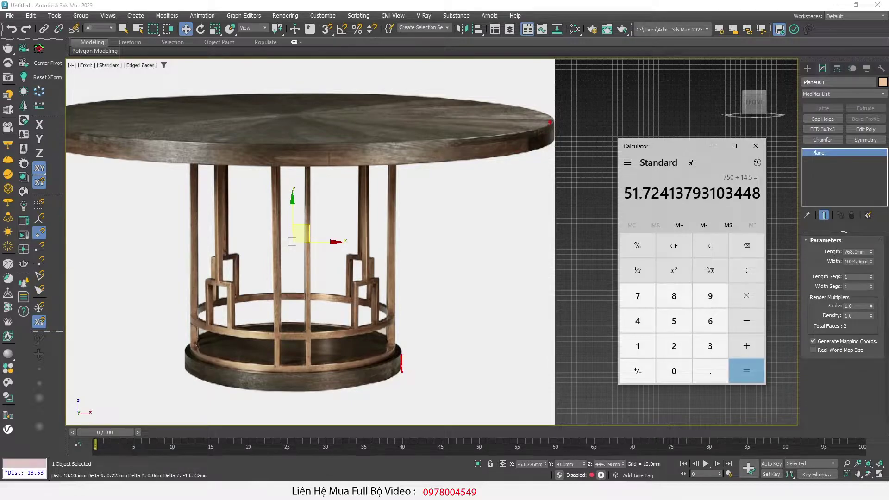
left_click(711, 245)
left_click(710, 347)
left_click(641, 324)
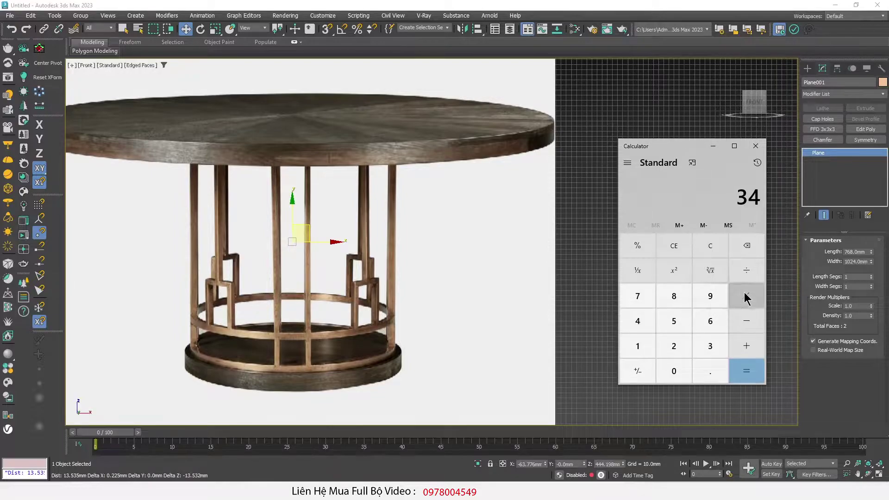
left_click(746, 270)
left_click(643, 350)
left_click(709, 347)
left_click(710, 371)
left_click(674, 321)
left_click(736, 374)
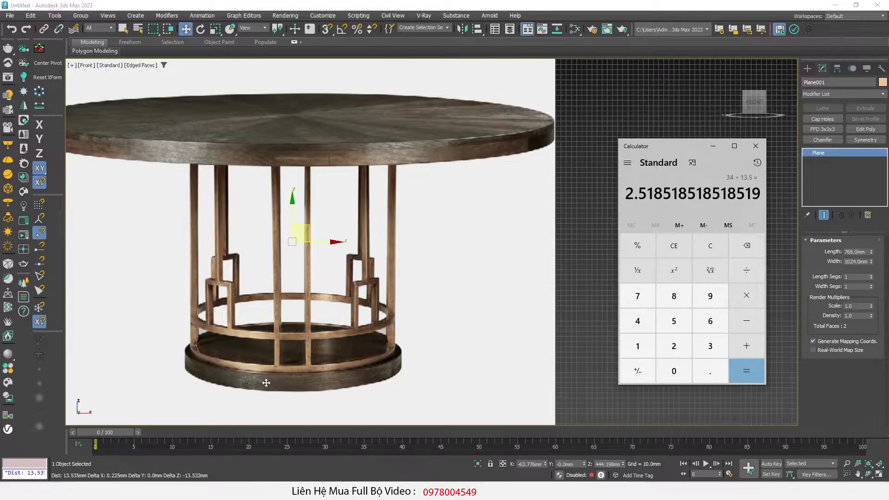
Step: Pan back to the whole table, then sketch and clear red arrows for top and base widths
scroll(326, 398, "up", 3)
scroll(319, 395, "up", 3)
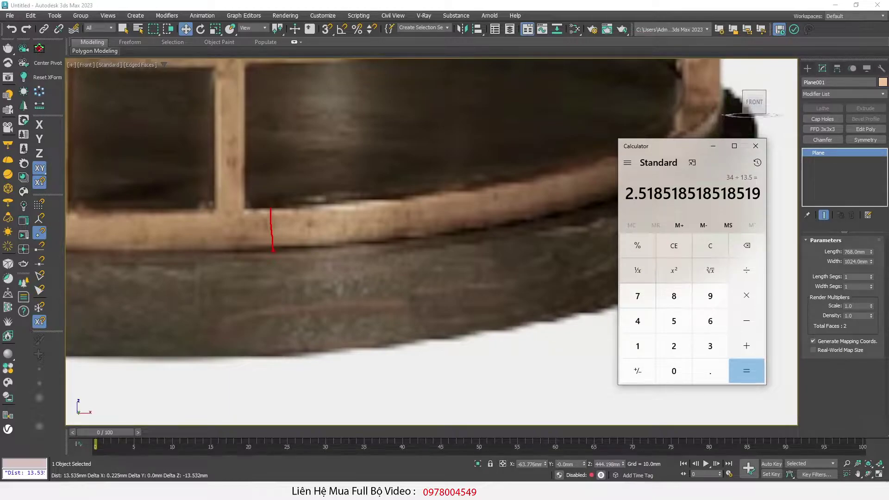
scroll(278, 287, "down", 5)
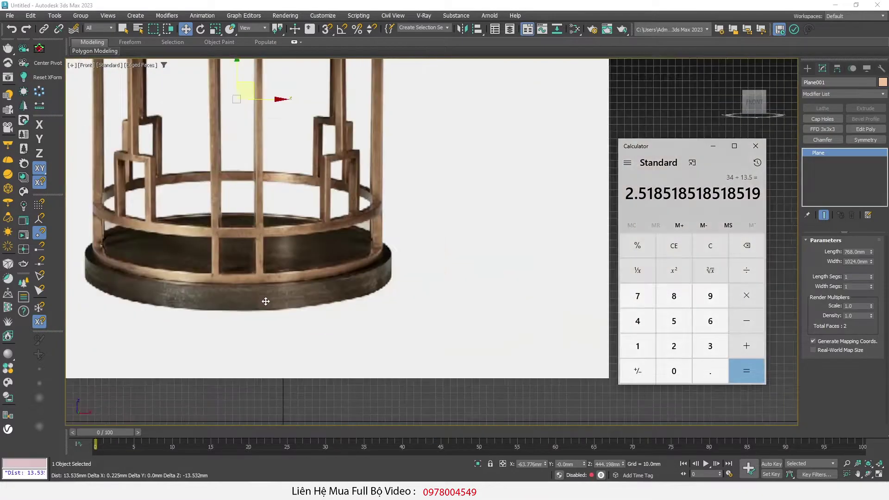
scroll(233, 206, "down", 3)
scroll(233, 210, "down", 1)
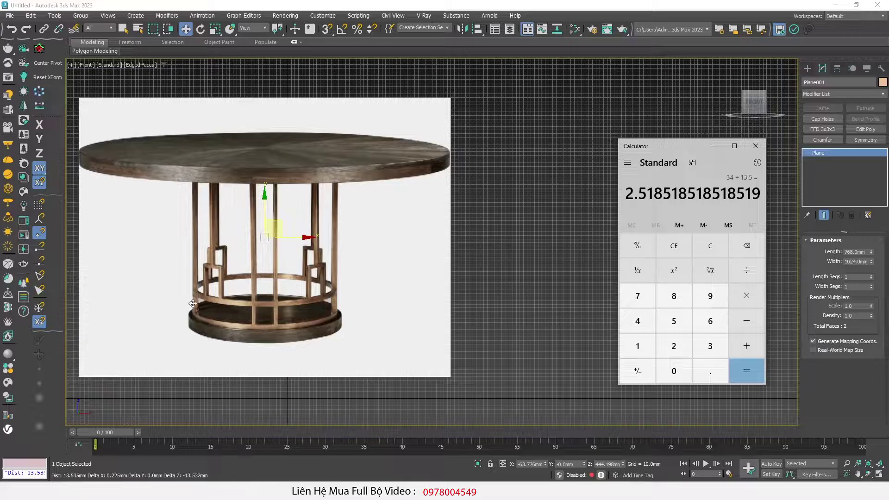
scroll(315, 179, "up", 3)
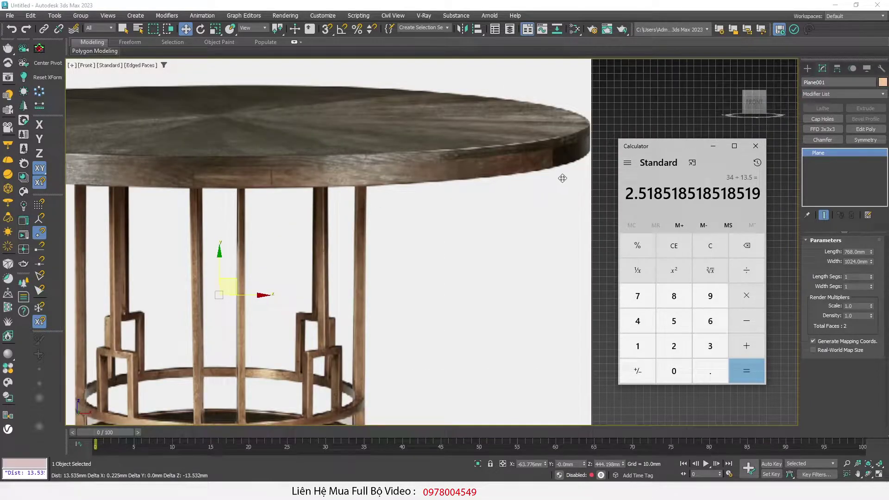
scroll(403, 192, "down", 5)
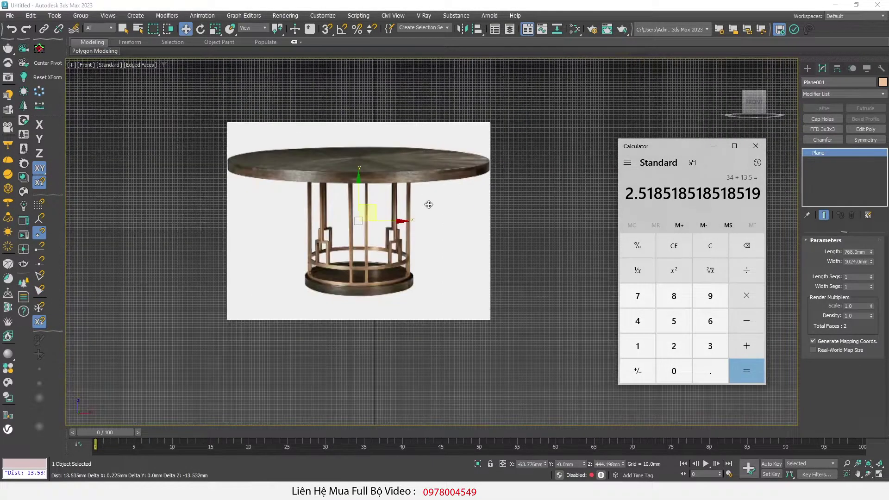
scroll(419, 282, "up", 5)
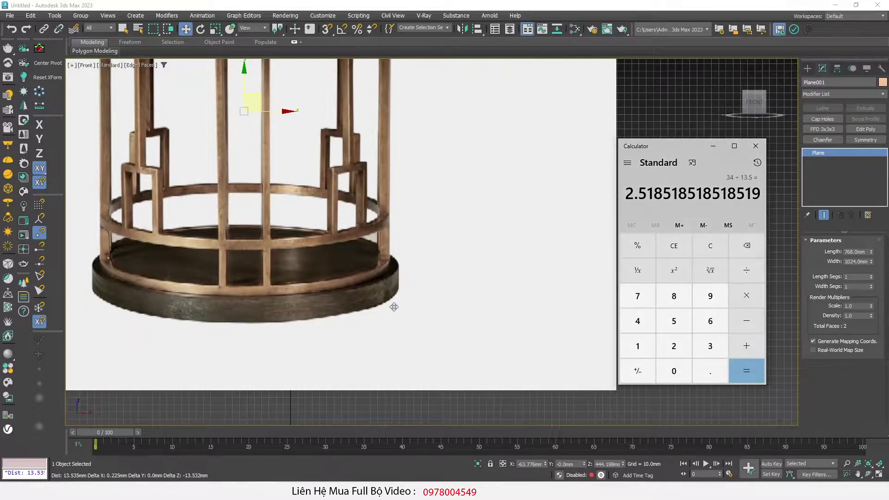
scroll(374, 246, "down", 2)
mouse_move(375, 246)
middle_mouse_down()
mouse_move(396, 332)
mouse_move(400, 317)
middle_mouse_up()
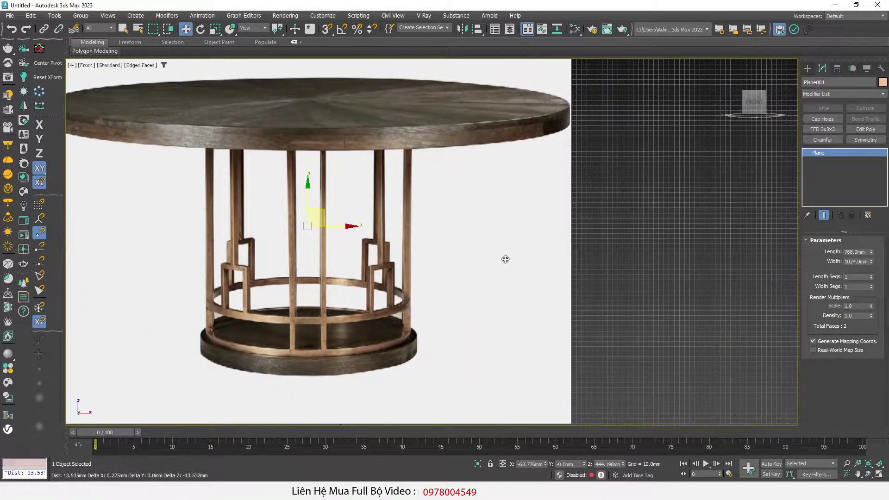
left_click_drag(35, 69, 650, 71)
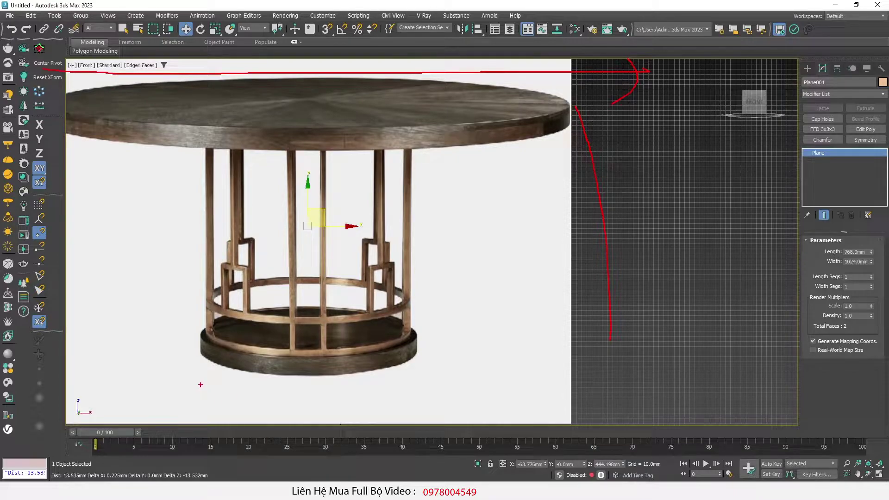
left_click_drag(205, 393, 407, 394)
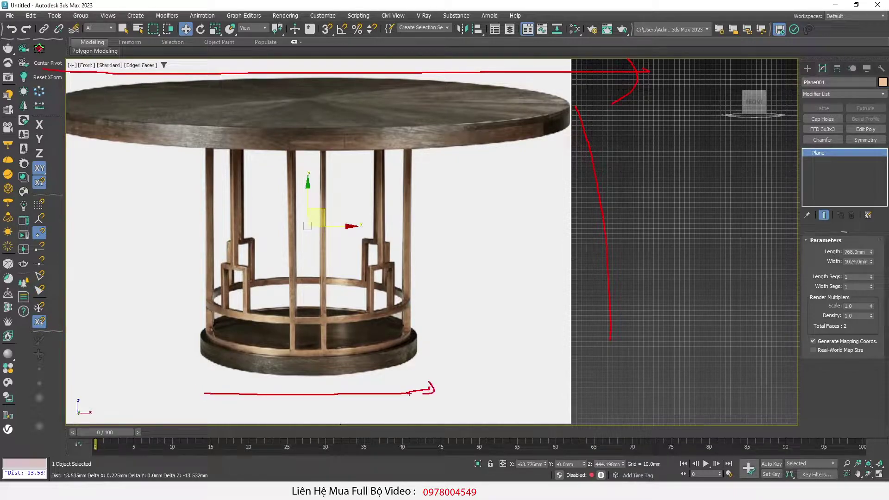
left_click_drag(212, 383, 200, 402)
key("Escape")
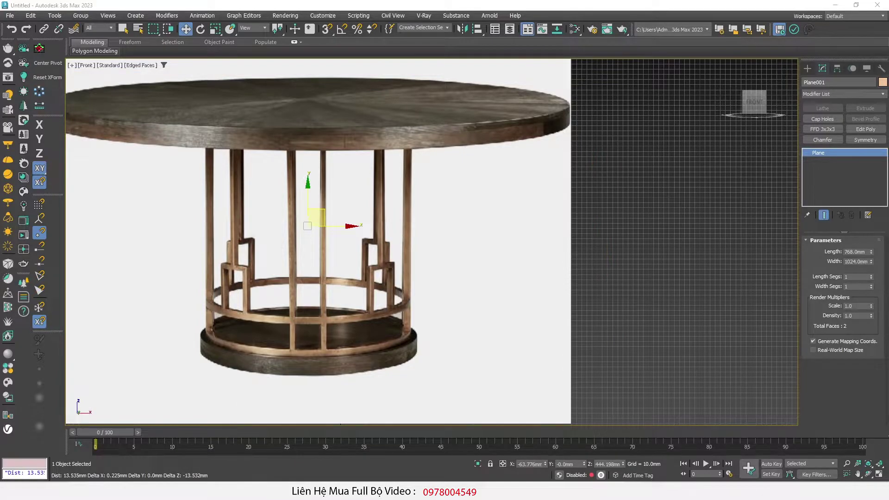
key("alt+Tab")
Step: Clear the Calculator and compute 493 ÷ 423 ≈ 1.165
left_click(714, 249)
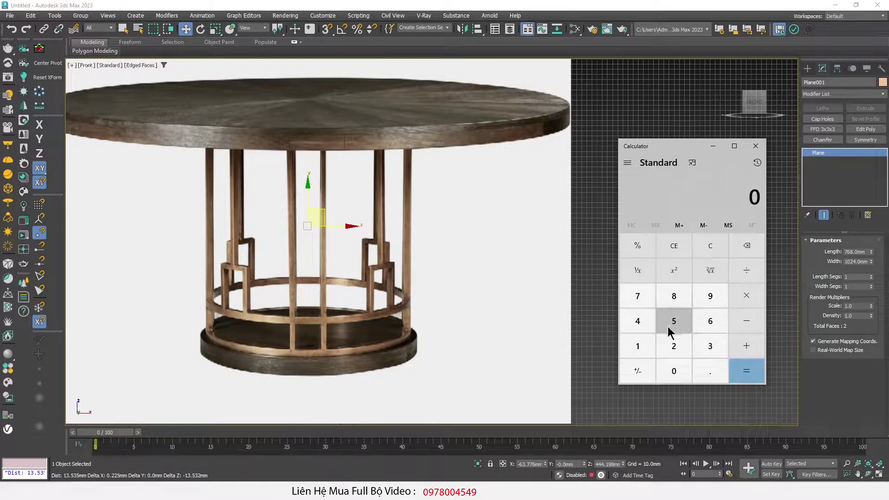
left_click(638, 321)
left_click(709, 295)
left_click(711, 346)
left_click(743, 273)
left_click(638, 321)
left_click(674, 345)
left_click(710, 346)
left_click(751, 376)
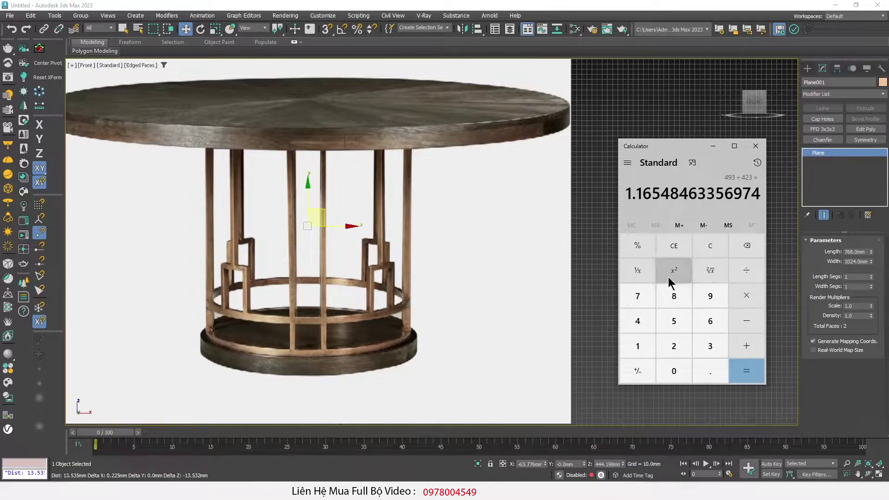
Step: Compute 750 ÷ 1.16 ≈ 646.55, then mark the base width on the reference
left_click(711, 246)
left_click(638, 296)
left_click(674, 321)
left_click(673, 371)
left_click(746, 271)
left_click(637, 345)
left_click(711, 370)
left_click(637, 345)
left_click(710, 321)
left_click(747, 371)
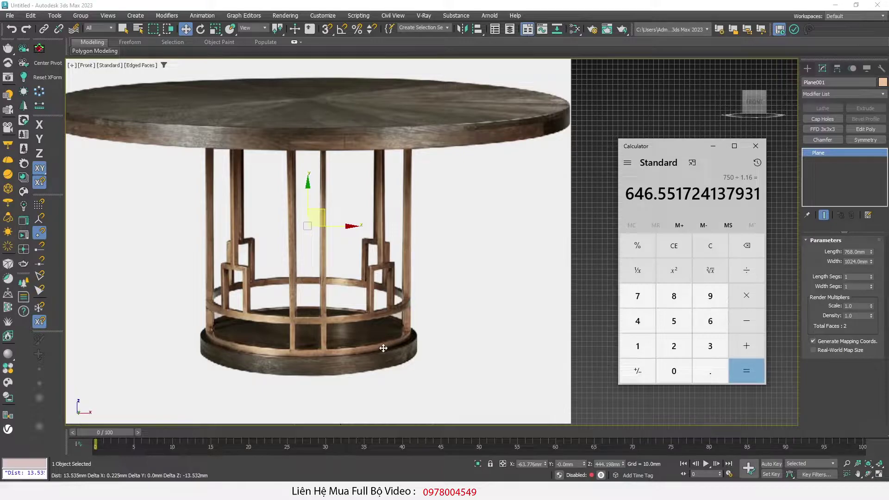
left_click(383, 349)
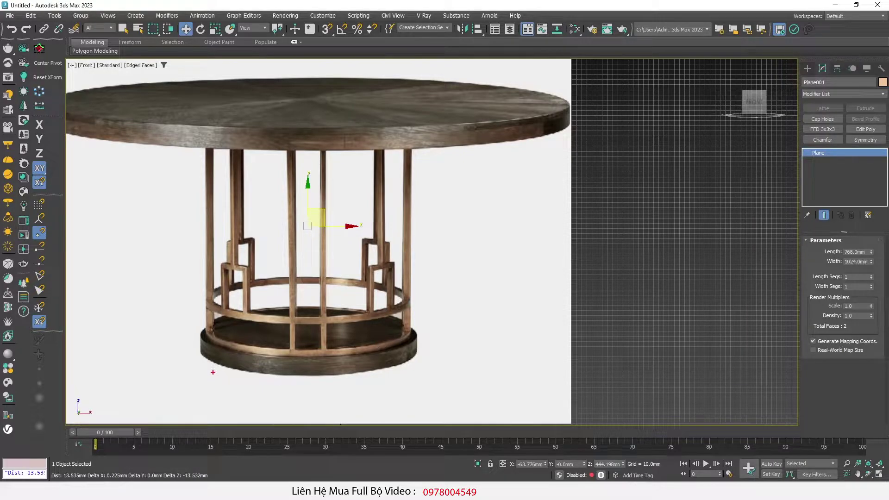
left_click(202, 372)
Step: Clear the annotations, maximize the viewport and drag out a standard-primitive Cylinder
left_click_drag(473, 116, 474, 374)
key("Escape")
key("alt+w")
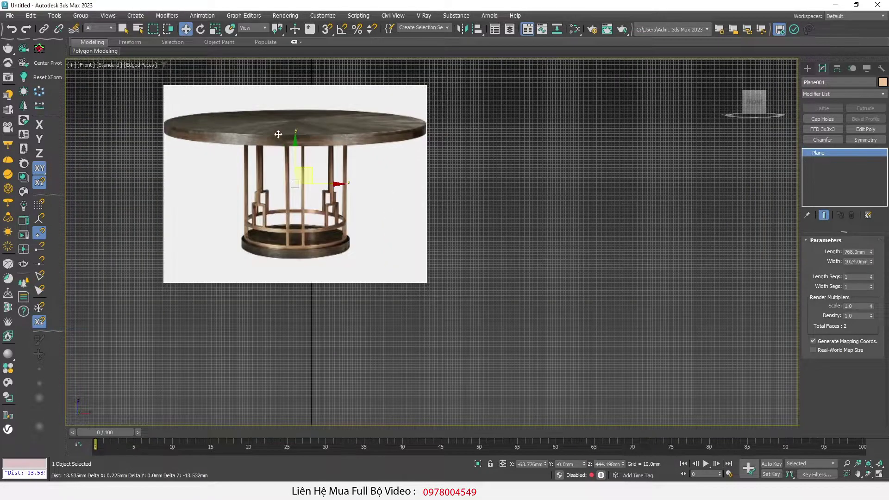
scroll(269, 274, "down", 5)
middle_click_drag(268, 273, 270, 275, "alt")
scroll(296, 264, "up", 5)
right_click(455, 273)
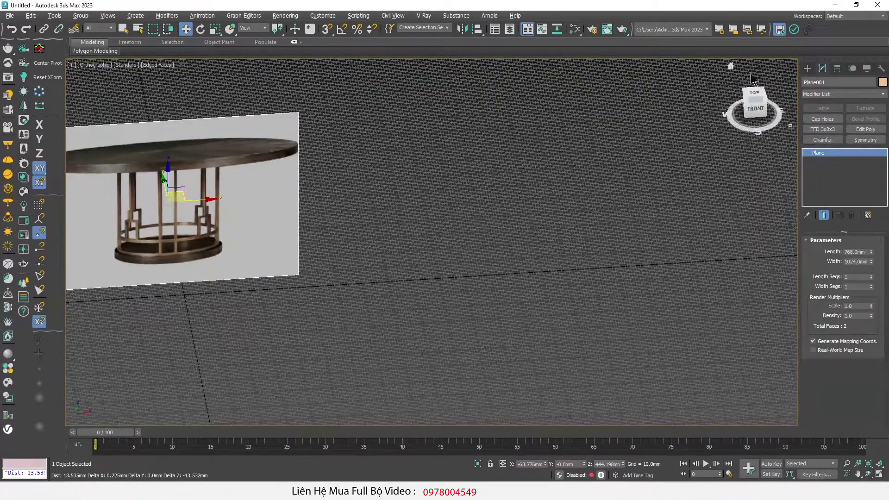
left_click(807, 68)
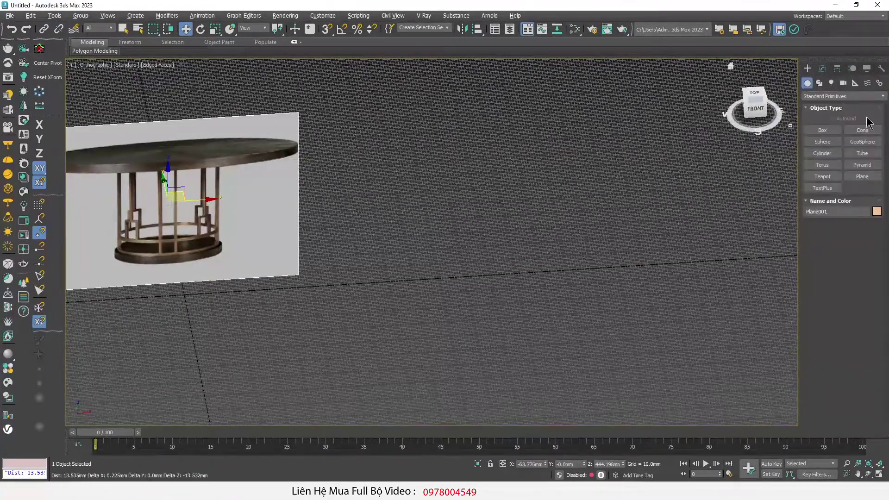
left_click(823, 154)
left_click_drag(508, 244, 644, 304)
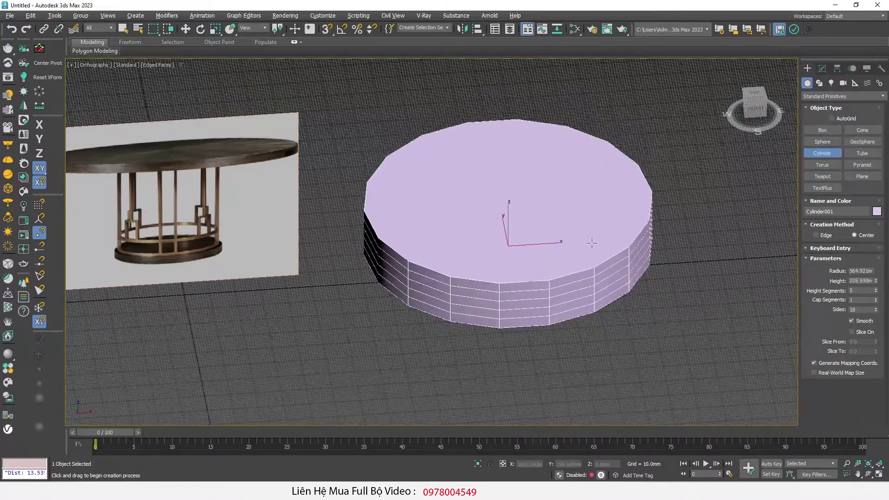
left_click(593, 249)
key("w")
Step: Give the cylinder 1 height segment, 50 mm height and 750 mm radius, and add Edit Poly
left_click(821, 69)
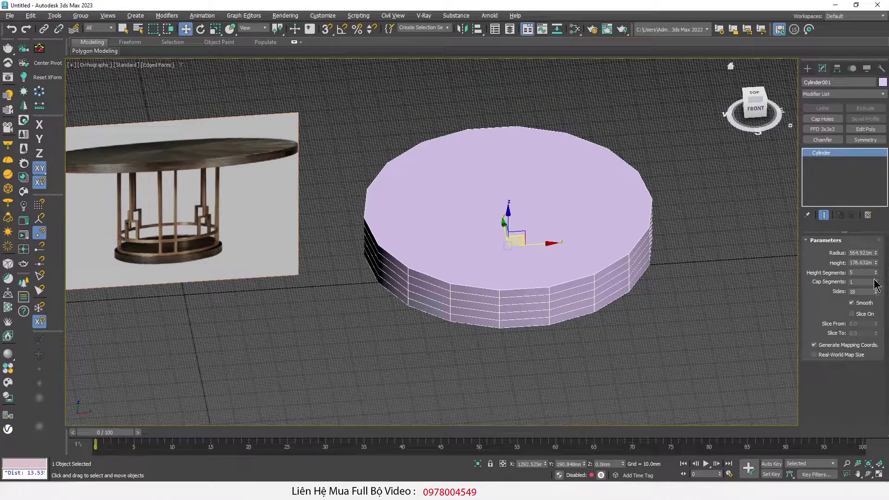
mouse_move(876, 274)
left_mouse_down()
mouse_move(878, 285)
mouse_move(876, 273)
left_mouse_up()
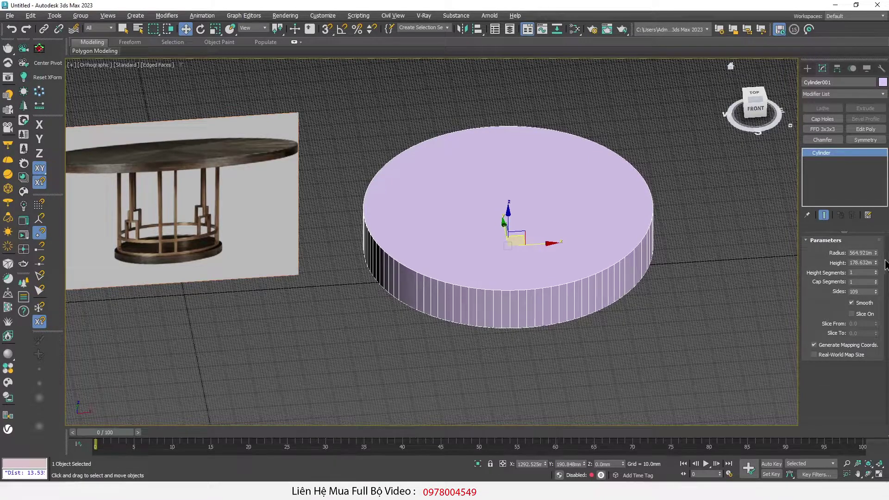
double_click(861, 262)
type("50")
key("Return")
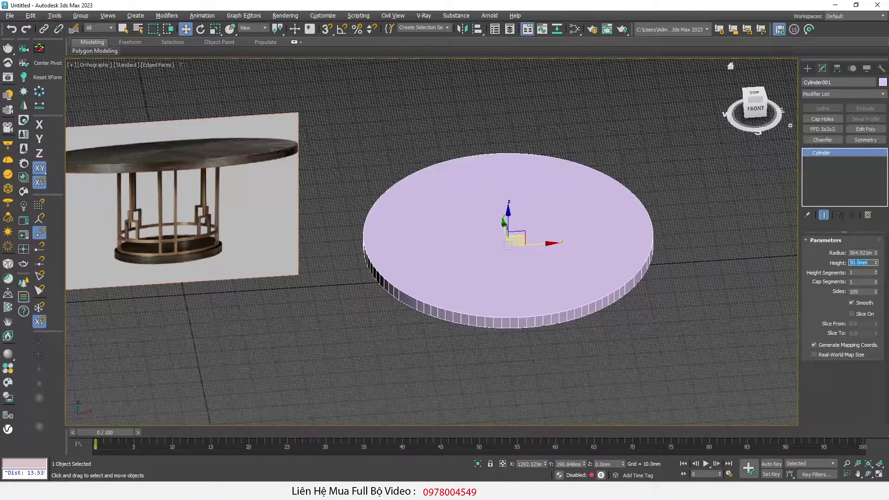
key("shift+Tab")
type("75")
key("Return")
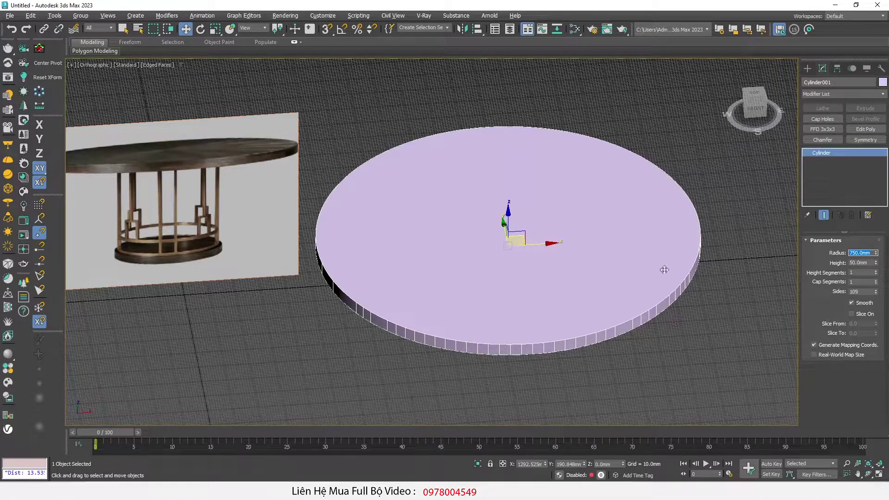
left_click(867, 132)
middle_click_drag(494, 307, 471, 301, "alt")
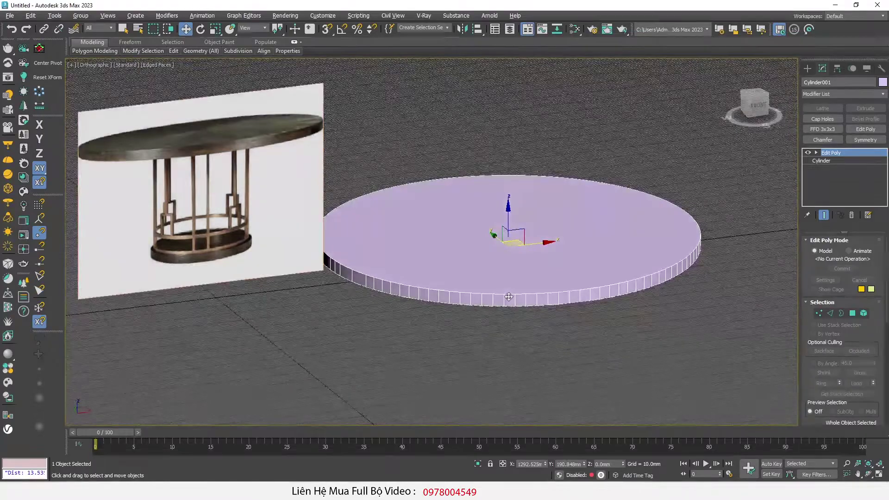
scroll(90, 141, "up", 4)
scroll(89, 141, "up", 2)
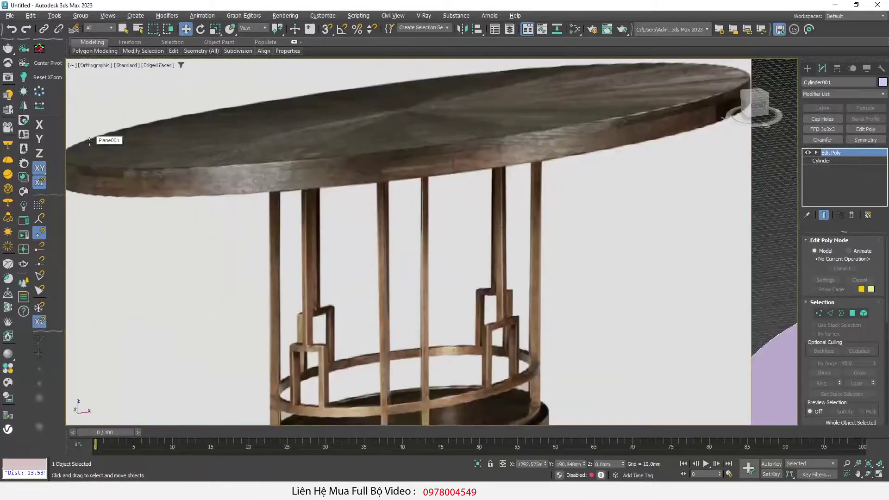
scroll(167, 168, "up", 2)
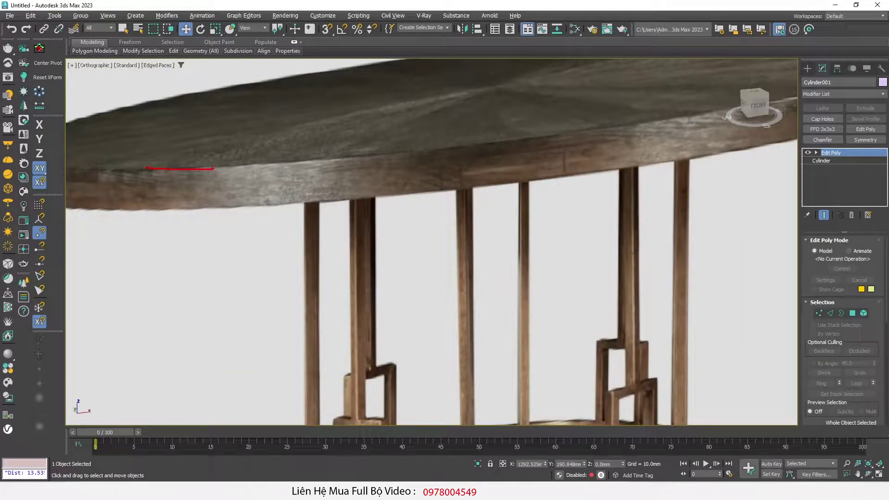
key("z")
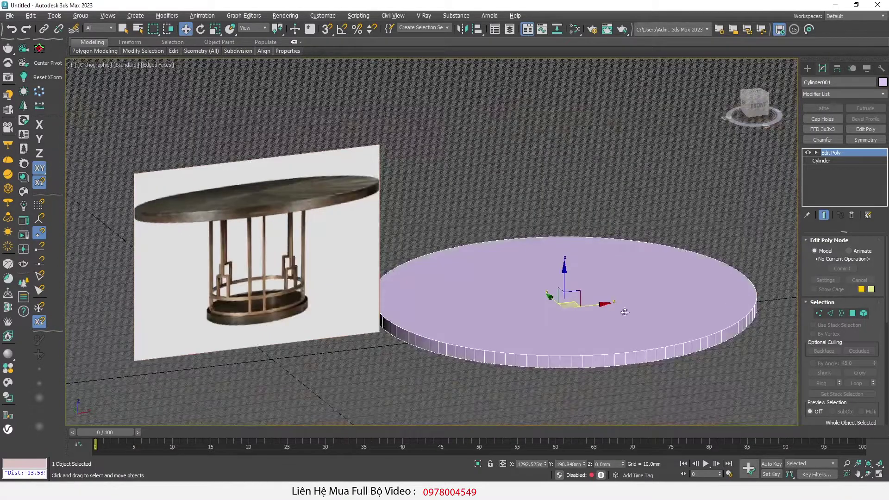
scroll(477, 282, "up", 2)
scroll(479, 292, "up", 2)
scroll(558, 269, "up", 1)
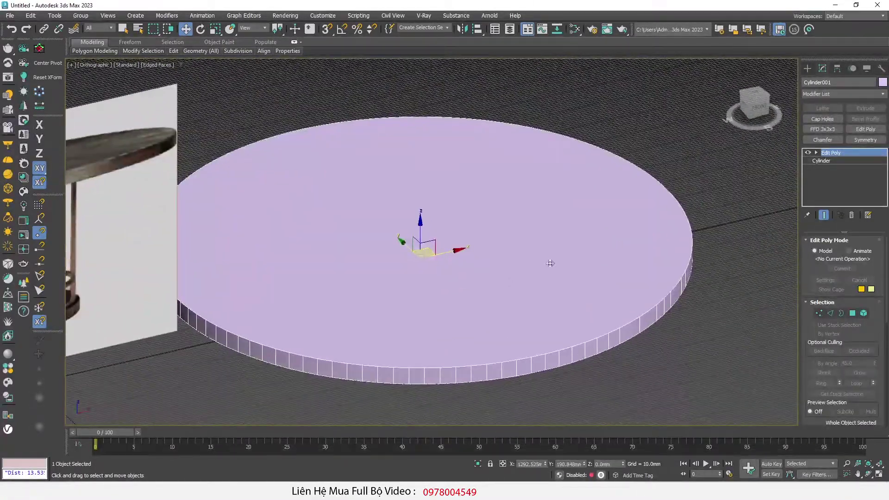
left_click(822, 139)
Step: Set the Chamfer amount to 2 mm and its segments to 2
scroll(658, 342, "up", 3)
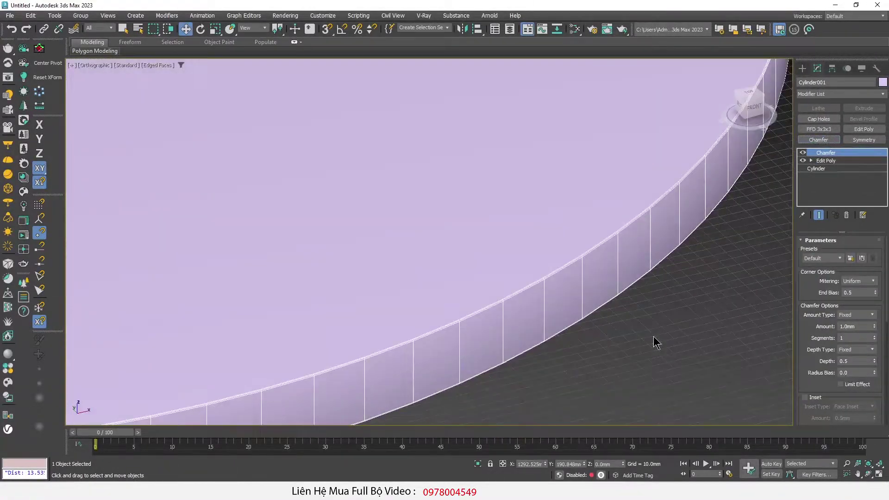
left_click(864, 339)
type("0")
key("Return")
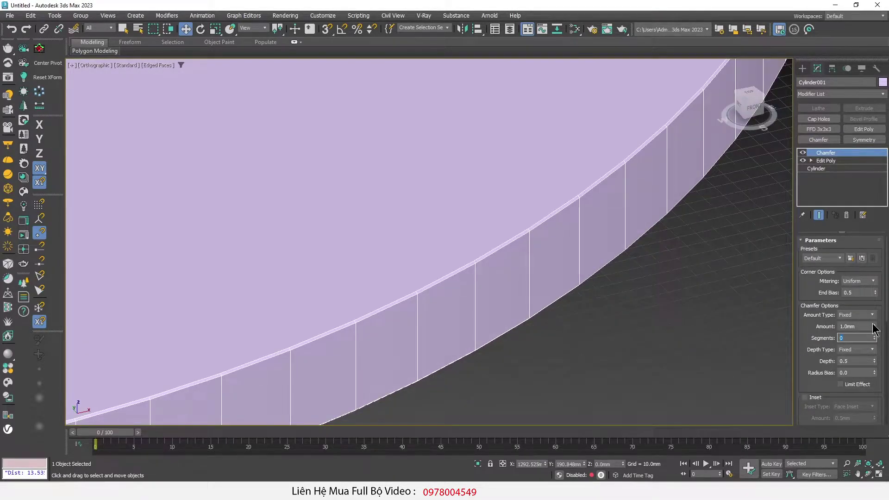
left_click_drag(874, 329, 874, 319)
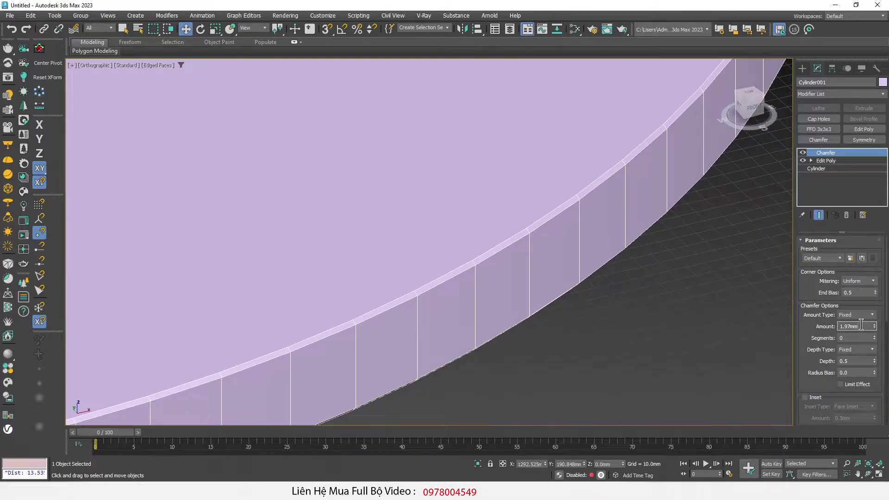
type("2")
scroll(597, 351, "up", 2)
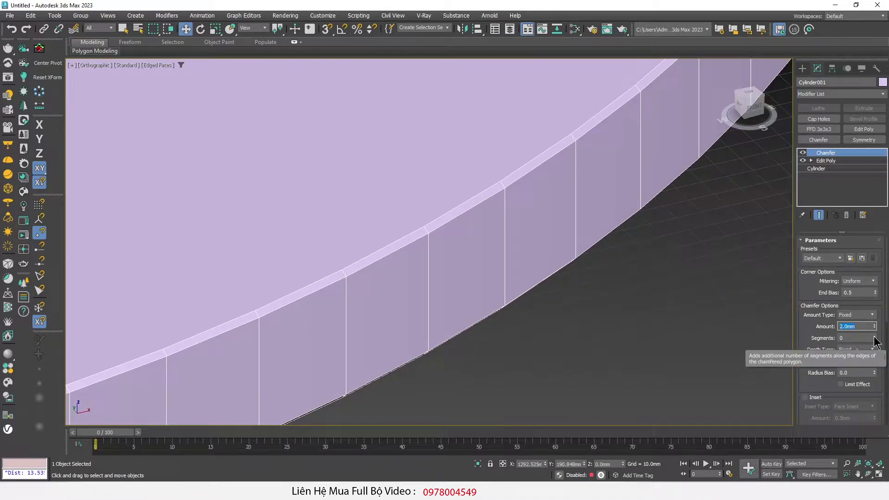
scroll(347, 268, "up", 2)
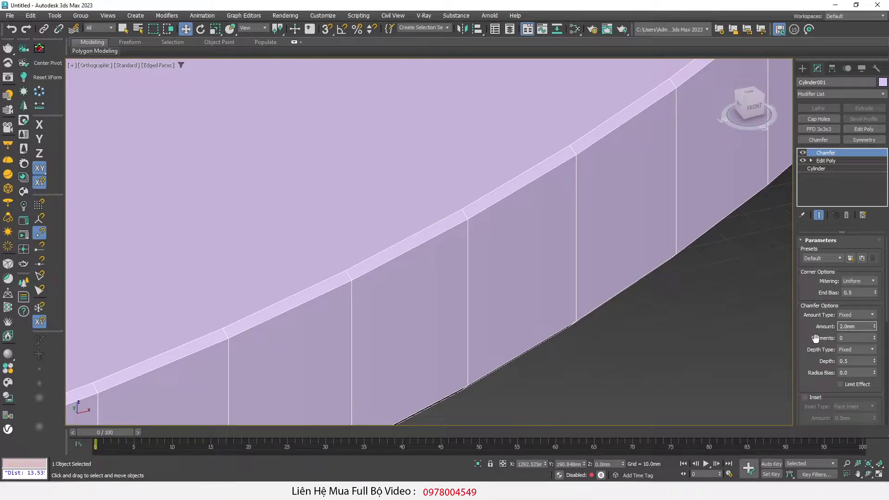
left_click(875, 336)
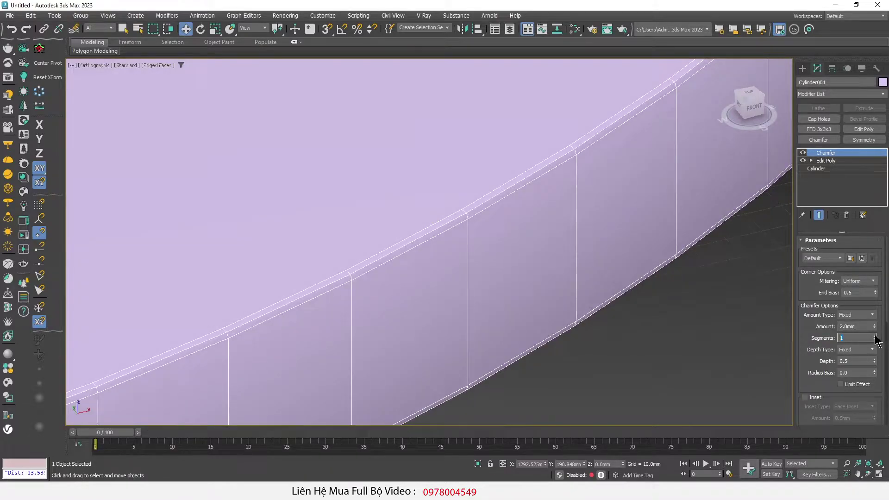
left_click(875, 337)
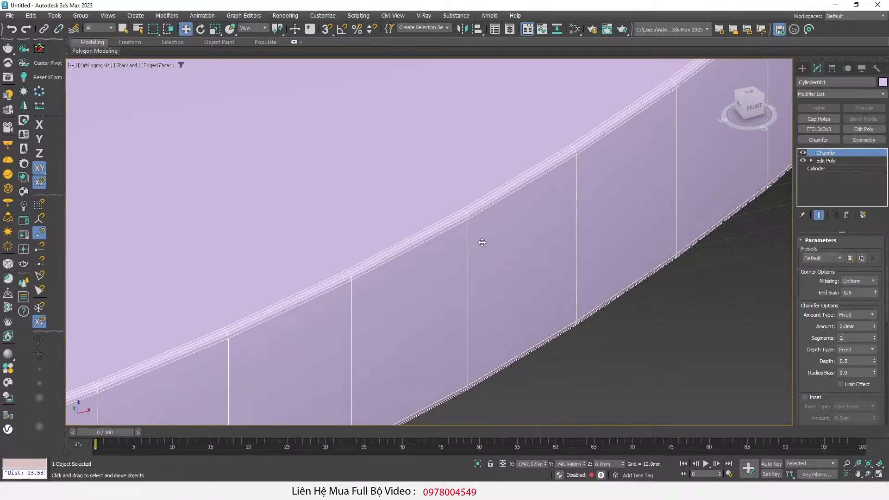
Step: Compare 1 versus 2 chamfer segments in edged view, keep 2, and widen the command panel
key("F4")
key("F4")
key("F4")
key("F4")
left_click(875, 341)
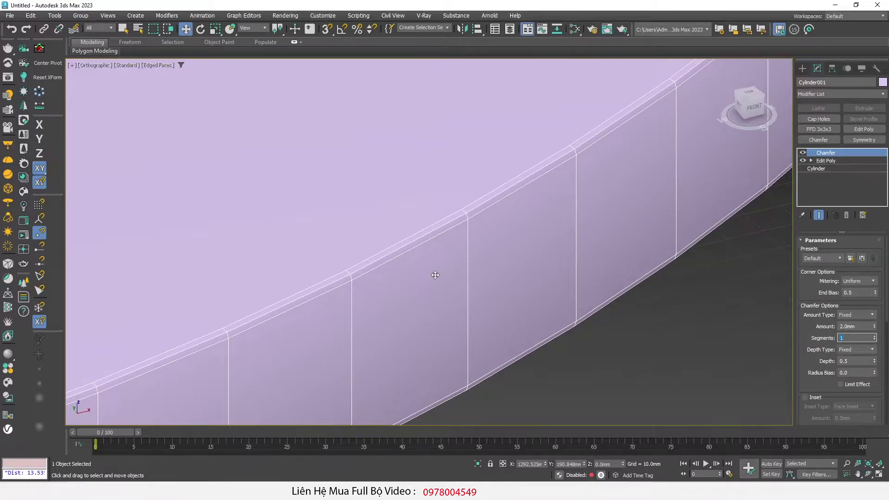
key("F4")
key("F4")
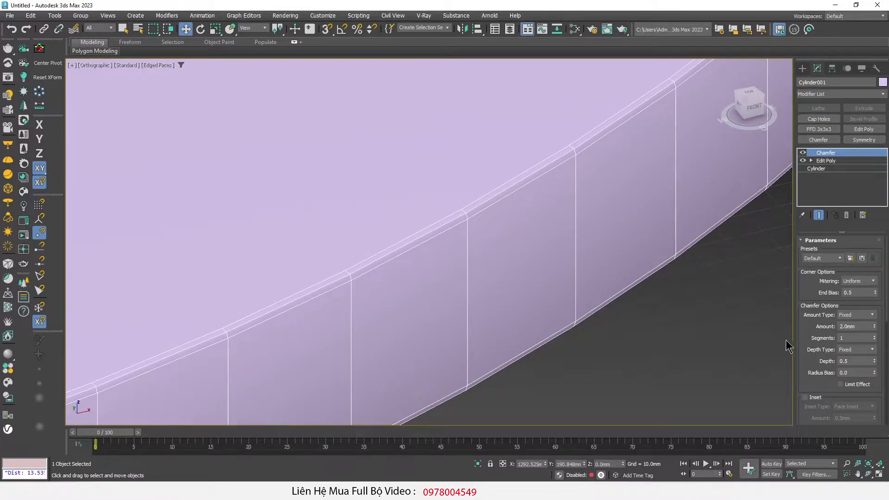
left_click(875, 336)
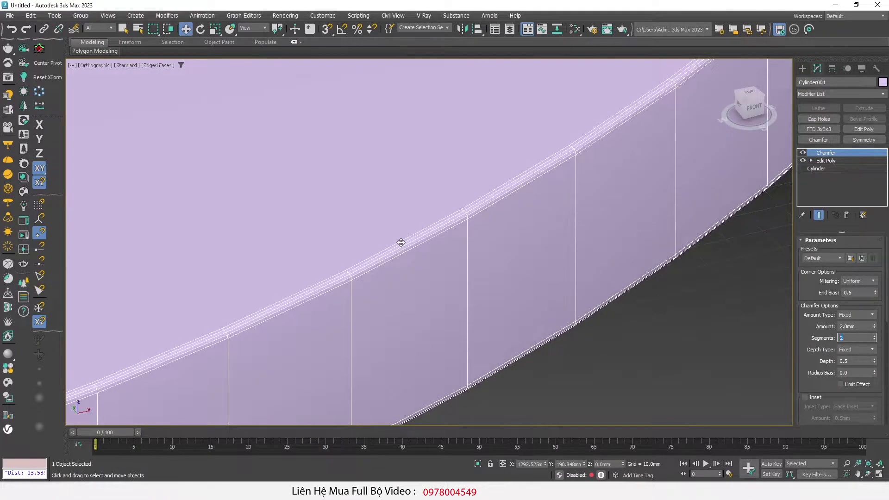
left_click_drag(398, 325, 424, 291)
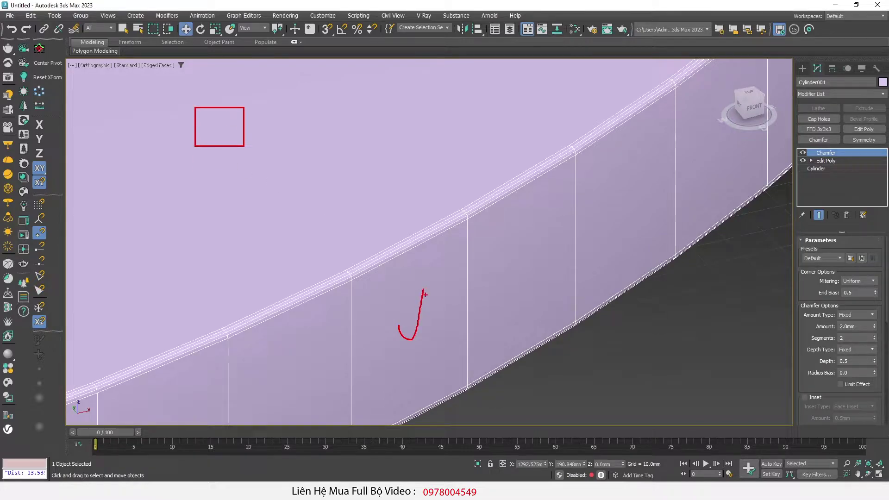
left_click_drag(612, 214, 393, 328)
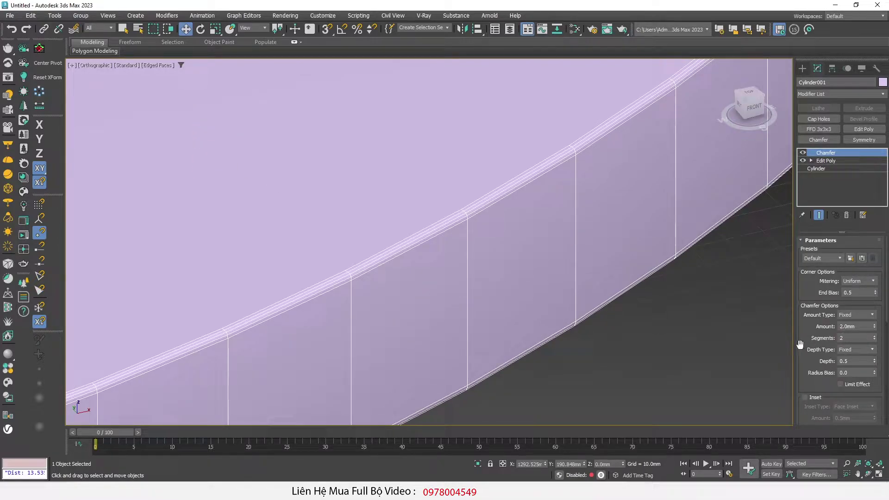
left_click_drag(794, 341, 701, 342)
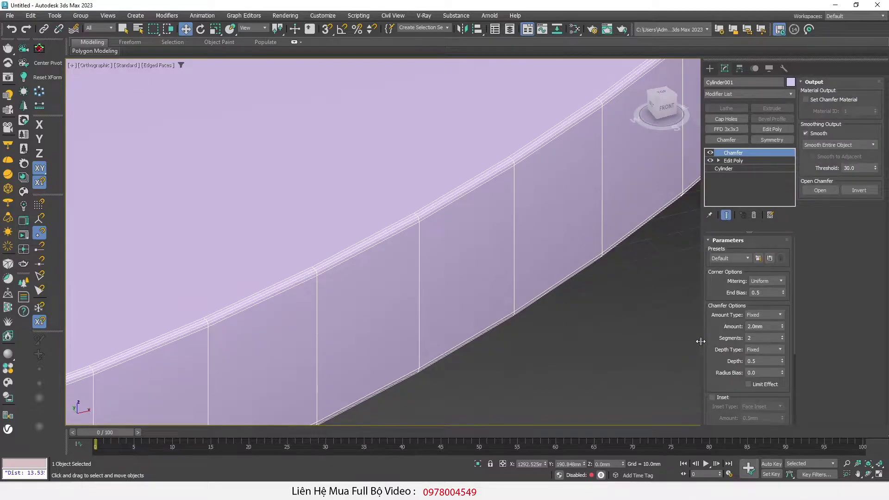
left_click(850, 144)
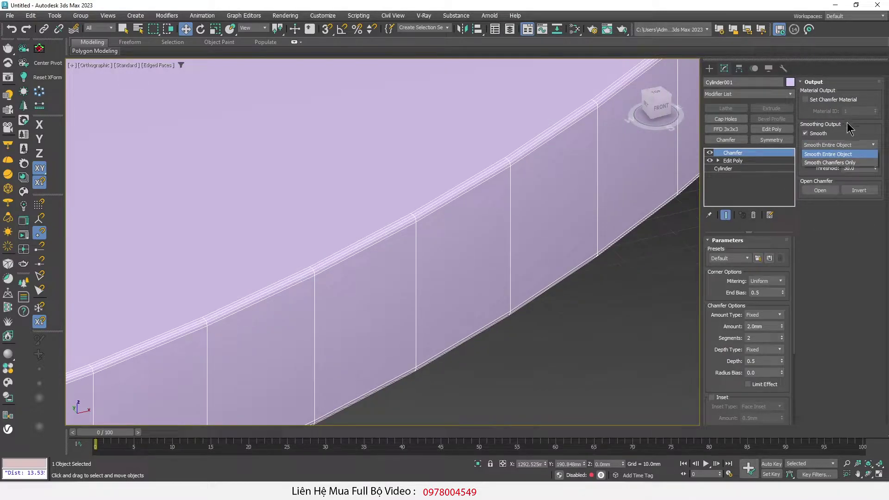
left_click(850, 163)
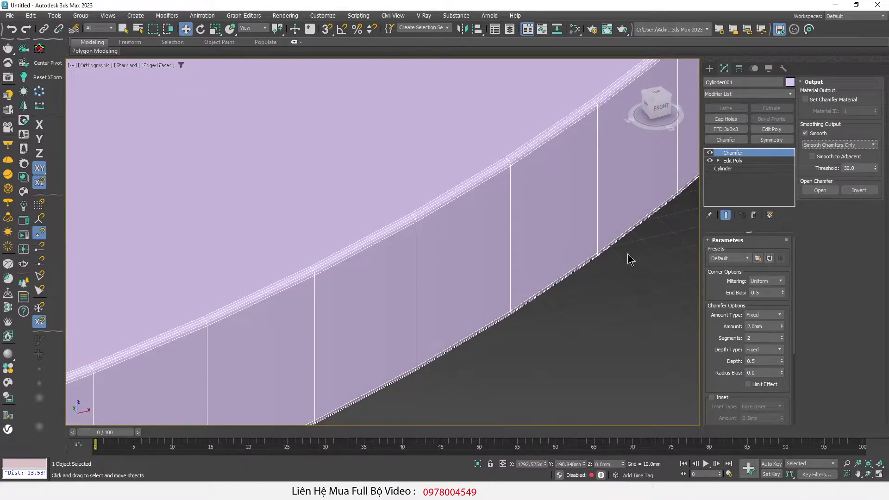
key("F4")
scroll(429, 343, "up", 3)
scroll(429, 343, "down", 2)
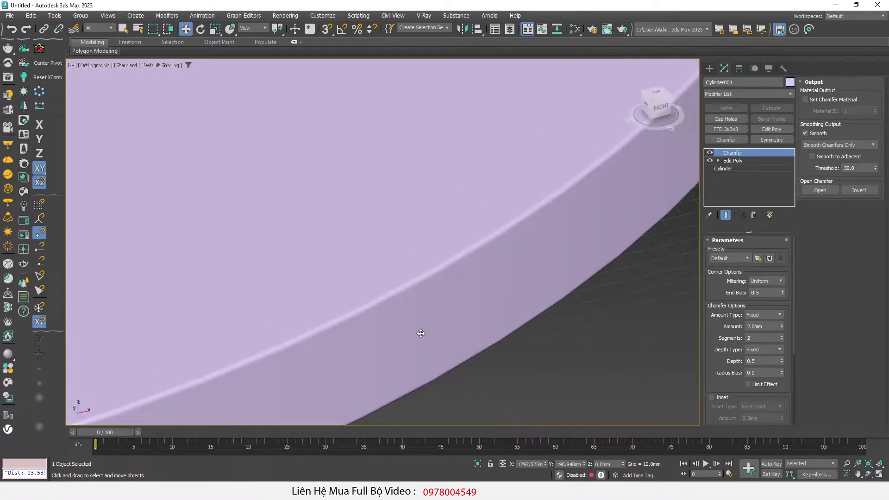
scroll(431, 333, "down", 3)
scroll(456, 298, "down", 2)
middle_click_drag(455, 299, 350, 333, "alt")
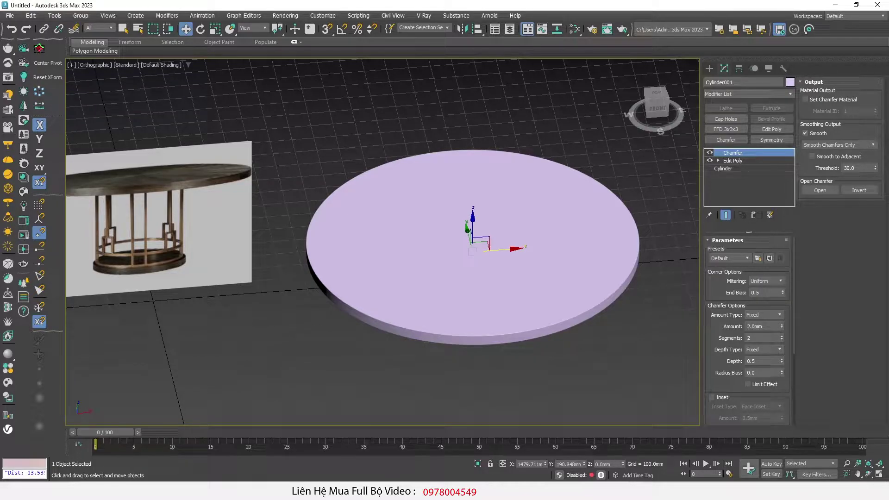
scroll(118, 276, "up", 5)
scroll(224, 302, "up", 3)
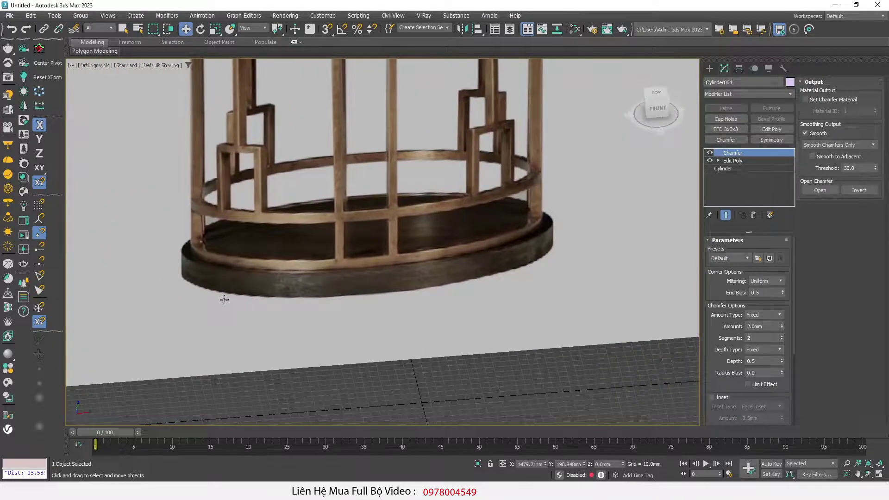
scroll(444, 278, "up", 2)
scroll(620, 222, "up", 2)
scroll(611, 207, "down", 4)
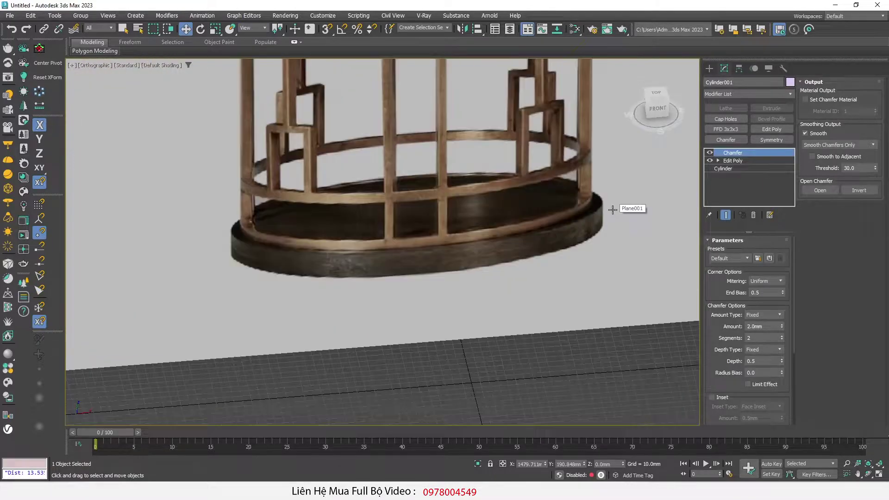
scroll(228, 231, "up", 2)
scroll(224, 257, "up", 2)
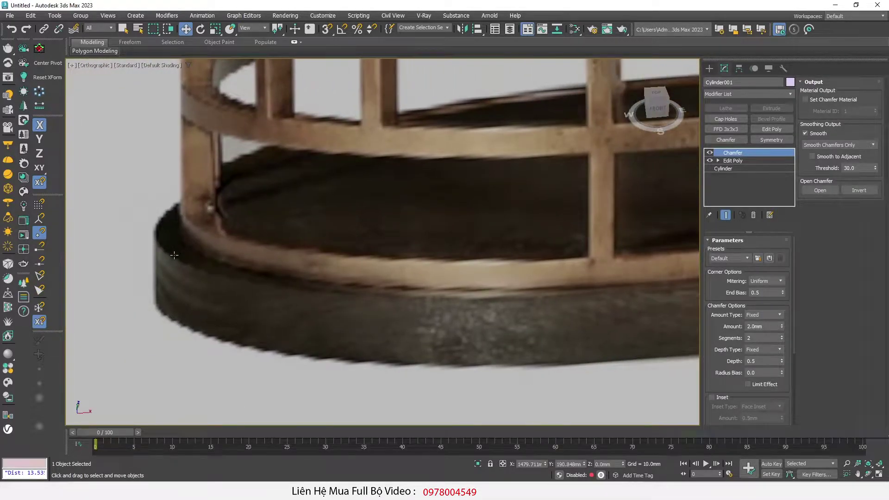
left_click_drag(159, 241, 218, 240)
left_click_drag(224, 205, 436, 196)
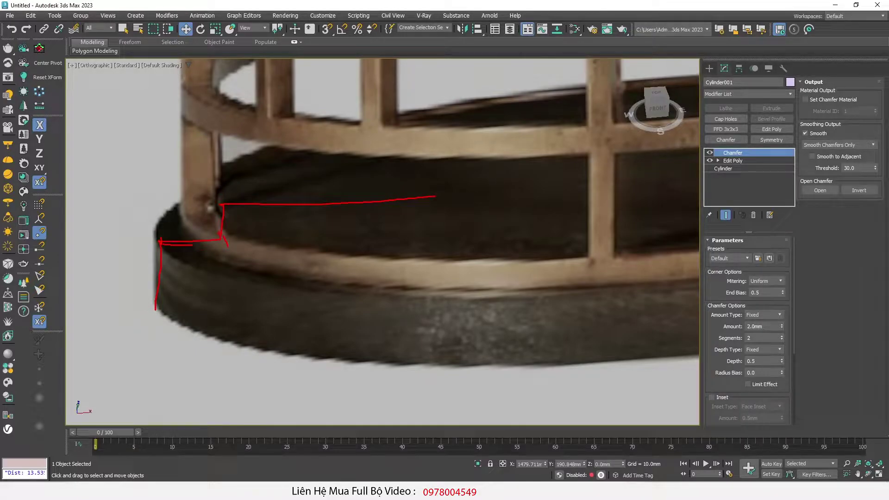
left_click_drag(357, 262, 358, 281)
left_click_drag(348, 254, 369, 257)
scroll(260, 236, "down", 3)
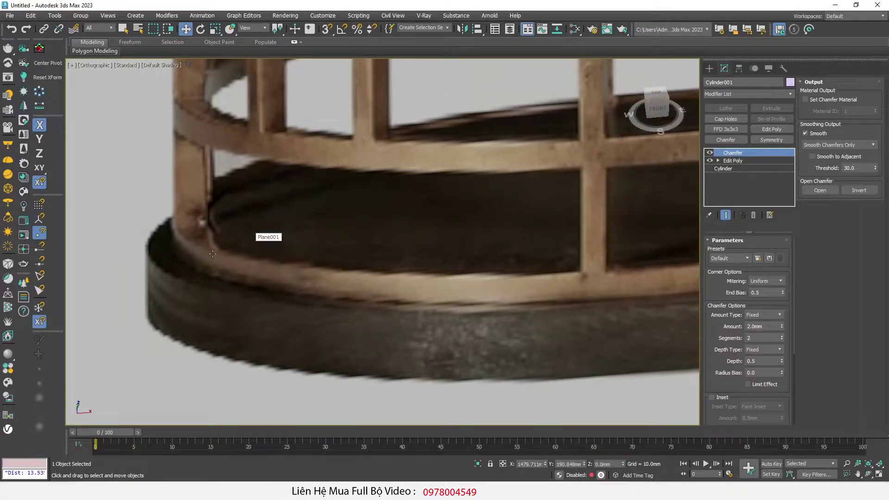
scroll(414, 298, "down", 5)
scroll(415, 298, "down", 3)
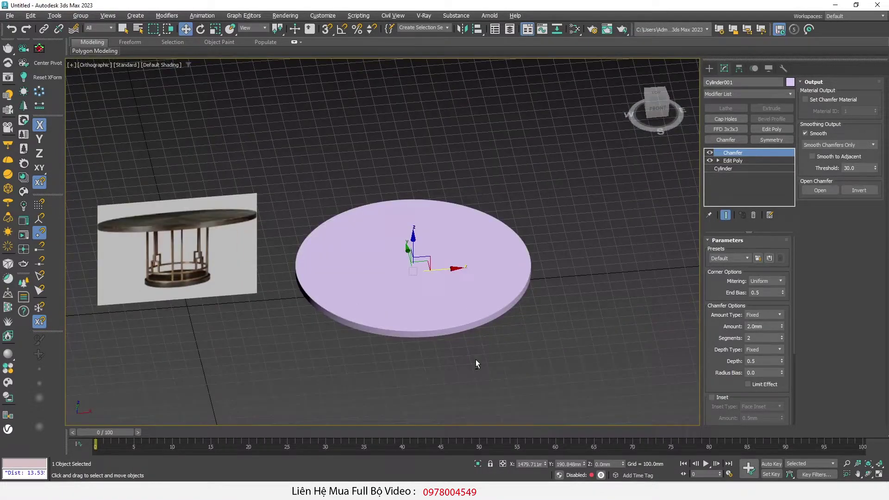
Step: Clone the tabletop below, strip its modifiers, set radius 325 mm and add Edit Poly
mouse_move(477, 364)
middle_mouse_down("alt")
mouse_move(463, 317)
mouse_move(423, 310)
mouse_move(352, 201)
middle_mouse_up("alt")
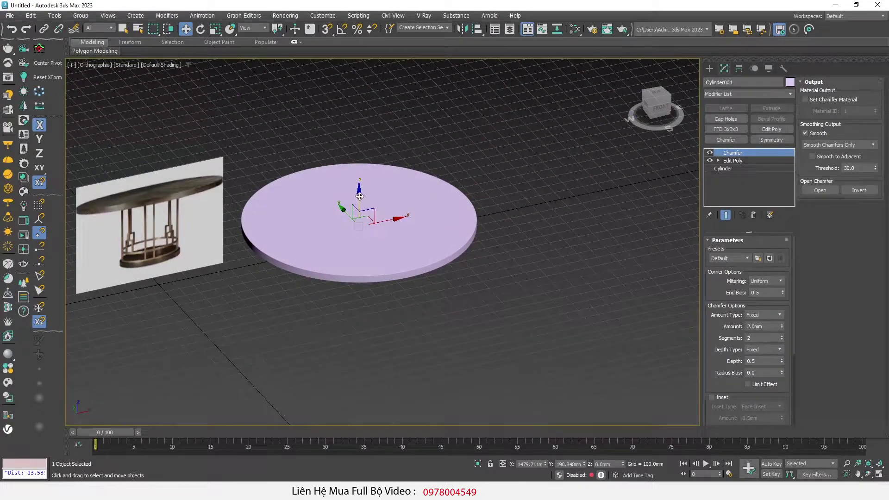
left_click_drag(352, 201, 352, 344, "shift")
left_click(452, 285)
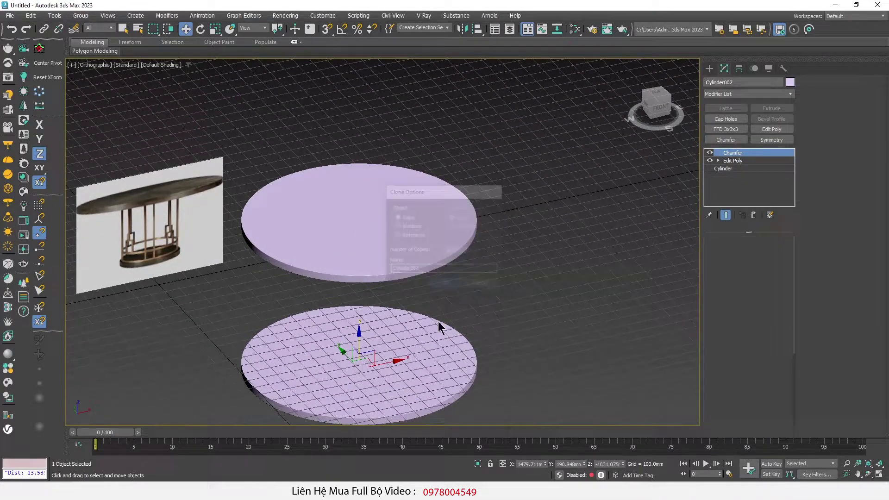
left_click(754, 215)
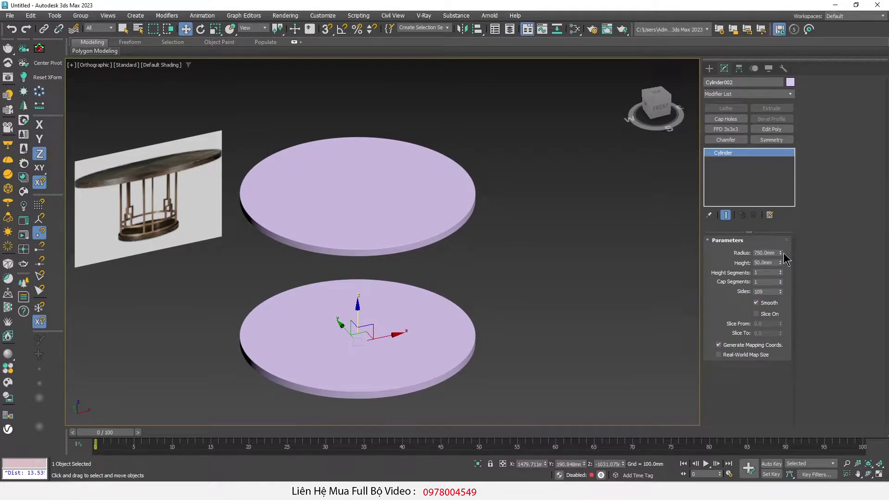
double_click(764, 253)
type("325")
key("Return")
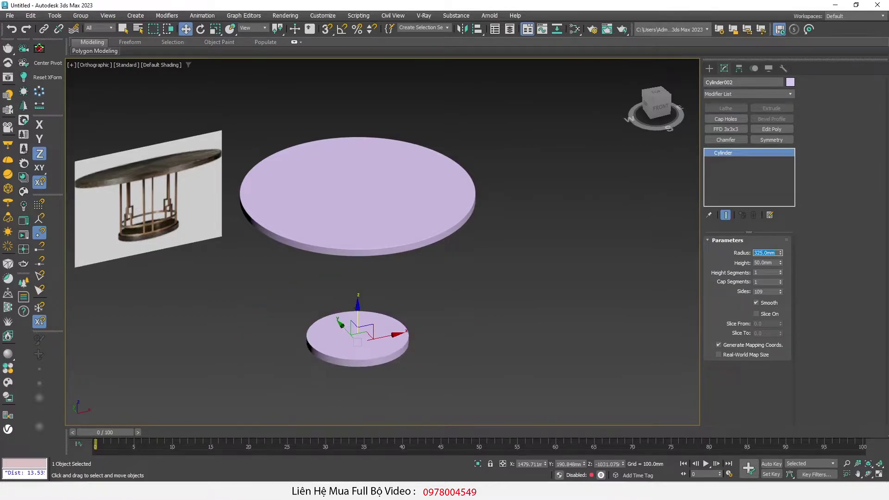
left_click(772, 130)
scroll(298, 351, "up", 2)
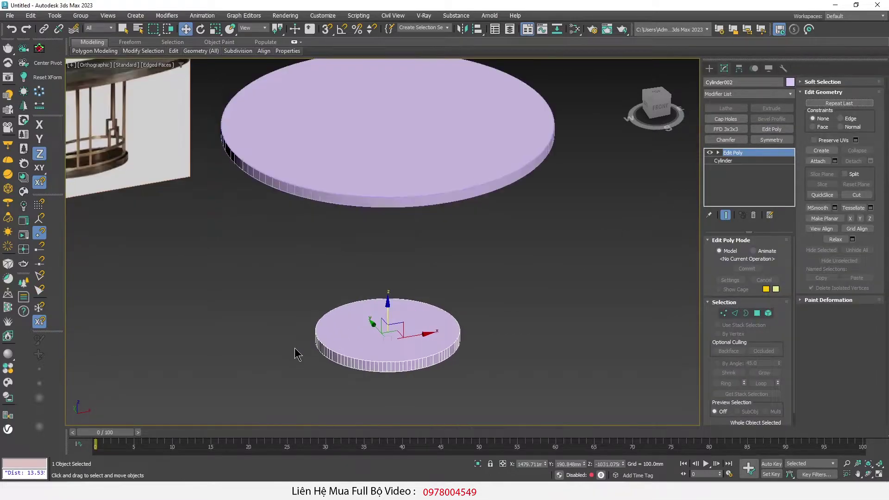
Step: Inset the small disc's top polygon by 40 mm
scroll(298, 354, "up", 3)
key("4")
left_click(447, 318)
scroll(447, 317, "up", 2)
right_click(511, 288)
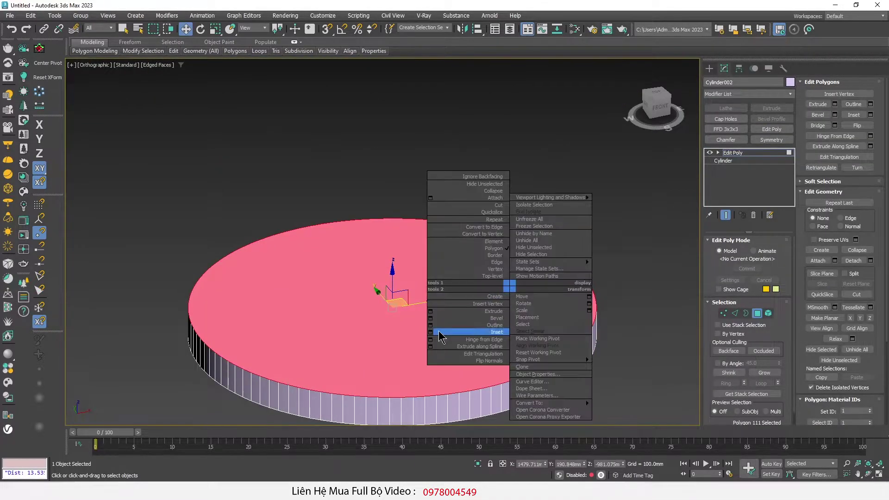
left_click(431, 333)
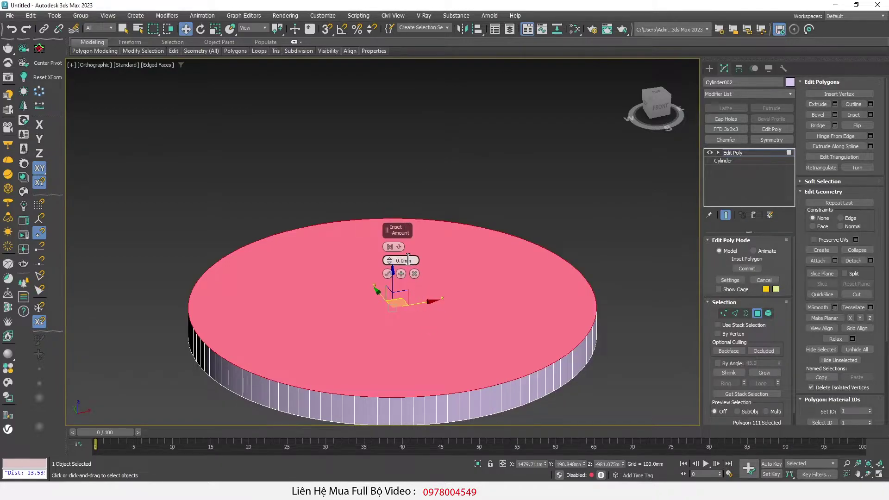
type("0")
key("Return")
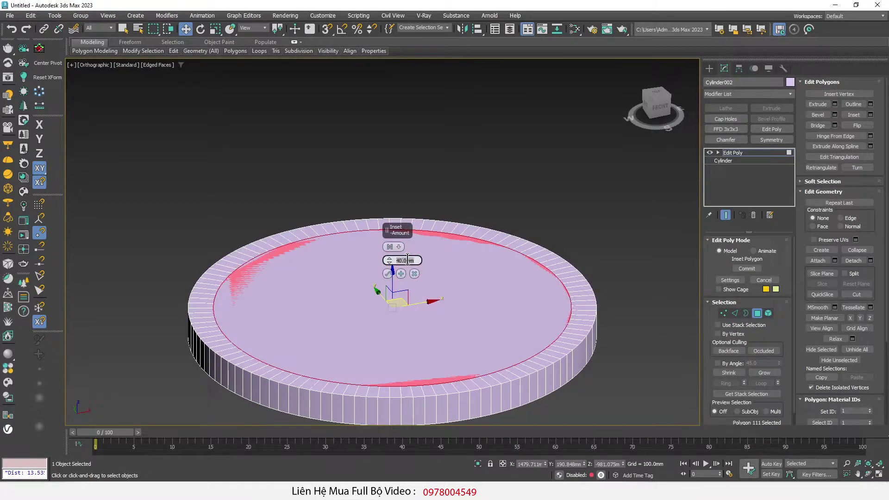
left_click(388, 274)
Step: Extrude the inner face up 20 mm and leave polygon sub-object mode
scroll(463, 236, "down", 5)
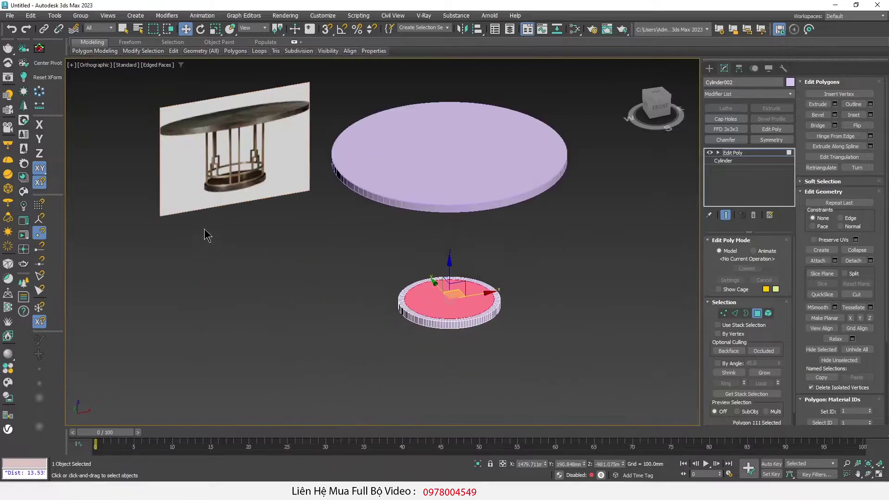
scroll(206, 235, "up", 5)
scroll(199, 238, "up", 3)
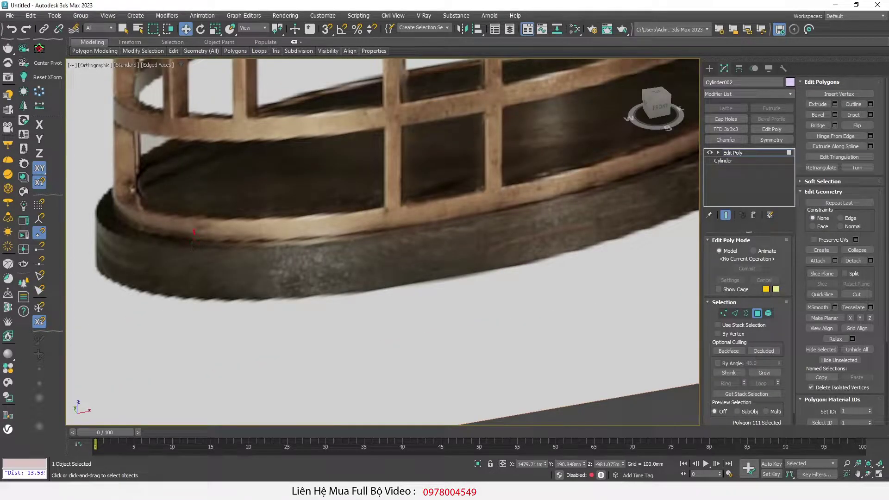
scroll(197, 250, "down", 5)
scroll(260, 269, "down", 4)
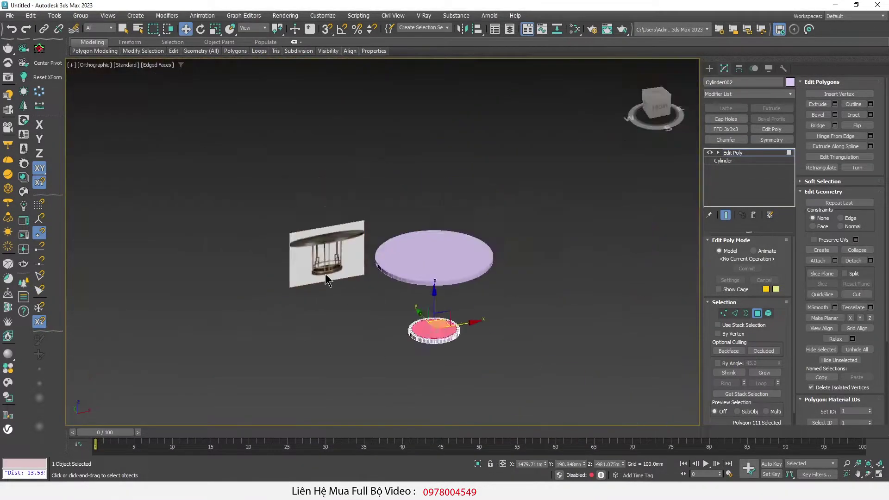
scroll(446, 331, "up", 4)
scroll(446, 332, "up", 2)
right_click(553, 304)
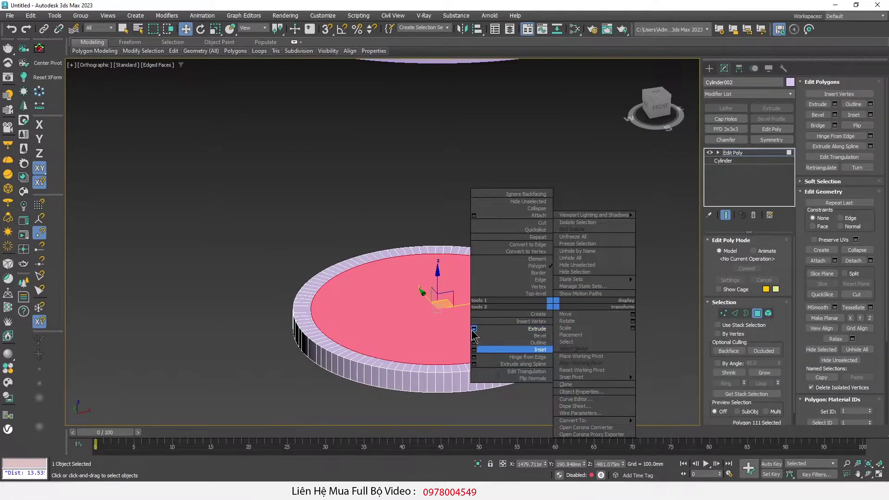
left_click(474, 328)
double_click(410, 261)
type("2")
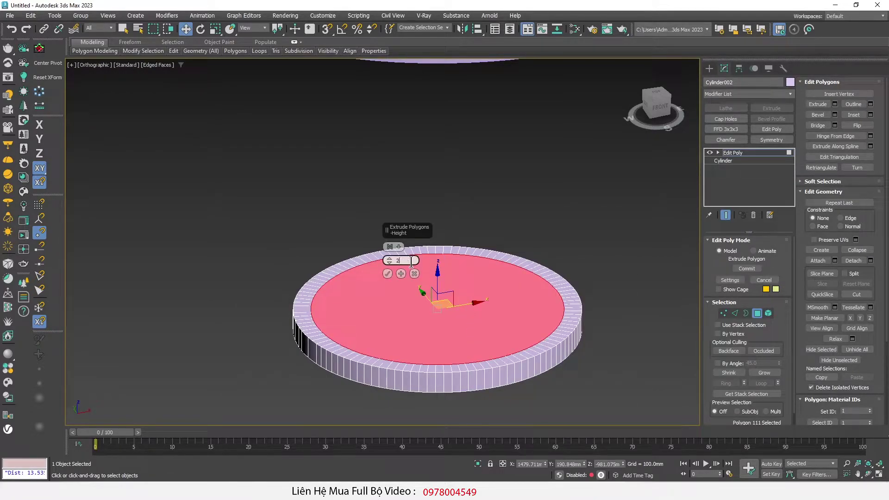
type("0")
key("Return")
left_click(387, 274)
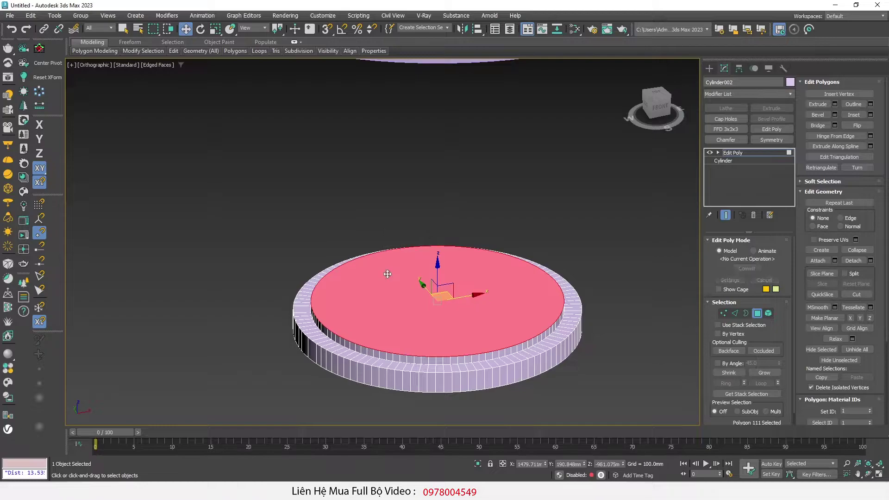
scroll(403, 273, "down", 2)
scroll(407, 272, "down", 2)
key("4")
scroll(403, 296, "down", 2)
scroll(398, 315, "down", 1)
scroll(396, 319, "down", 1)
middle_click_drag(396, 319, 334, 276, "alt")
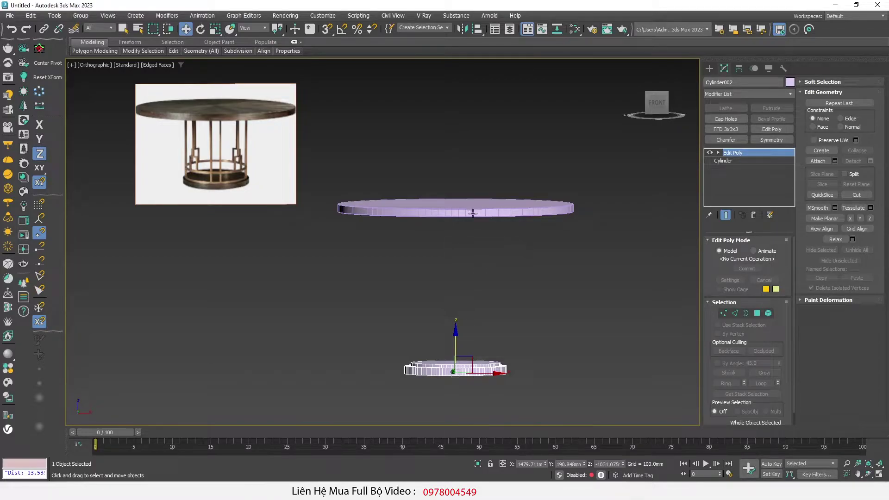
Step: Align the base disc to the tabletop on Z only, Current Minimum to Target Maximum
mouse_move(393, 305)
middle_mouse_down("alt")
mouse_move(403, 334)
mouse_move(379, 324)
middle_mouse_up("alt")
left_click(477, 28)
left_click(418, 194)
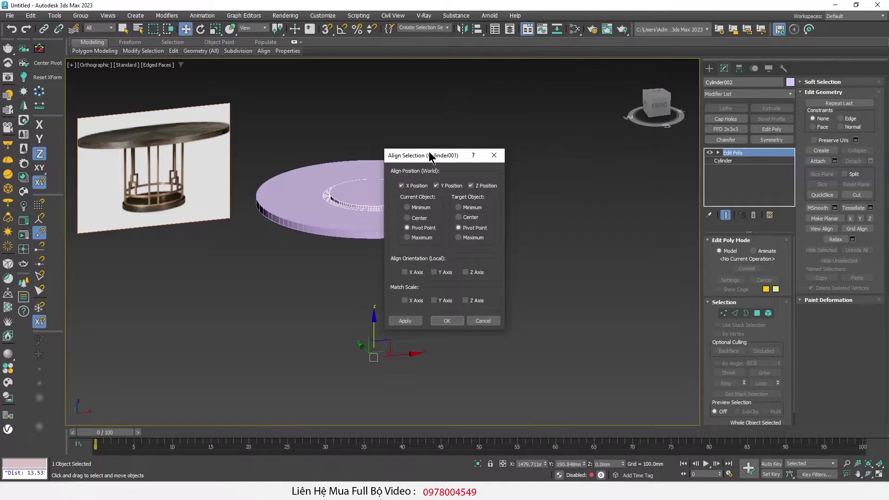
left_click_drag(425, 152, 597, 169)
left_click(611, 198)
left_click(588, 198)
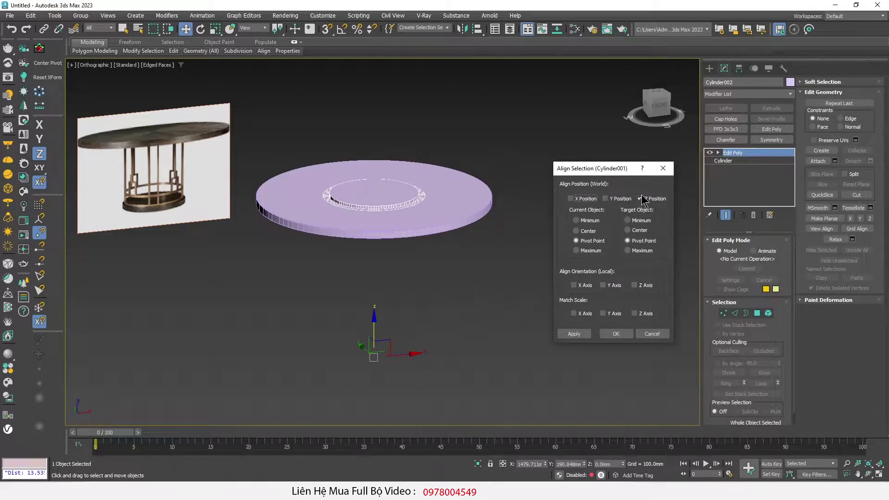
left_click(589, 221)
left_click(641, 251)
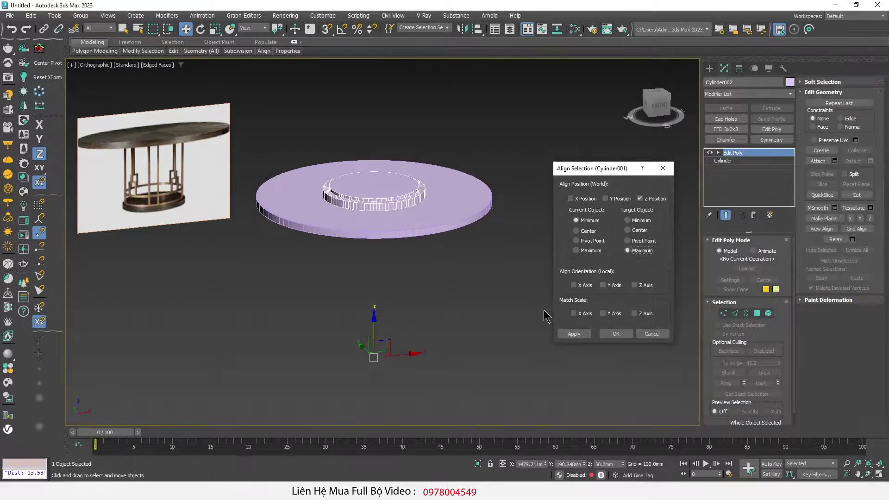
left_click(617, 335)
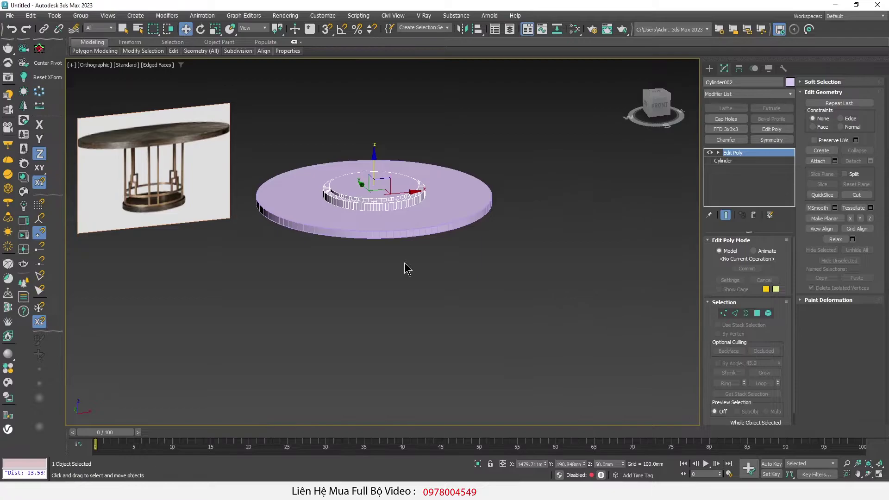
Step: Move the base disc down 75 mm using an Offset Z value of -75
left_click(503, 463)
left_click(616, 464)
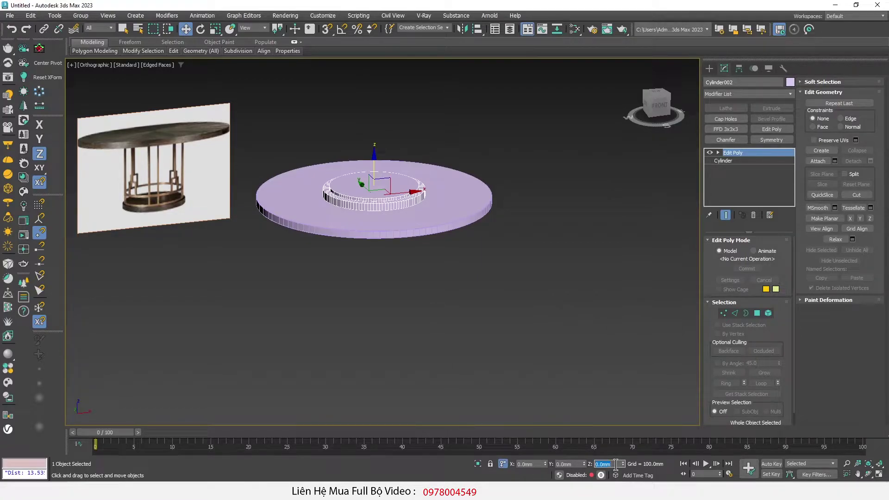
type("-75")
key("Return")
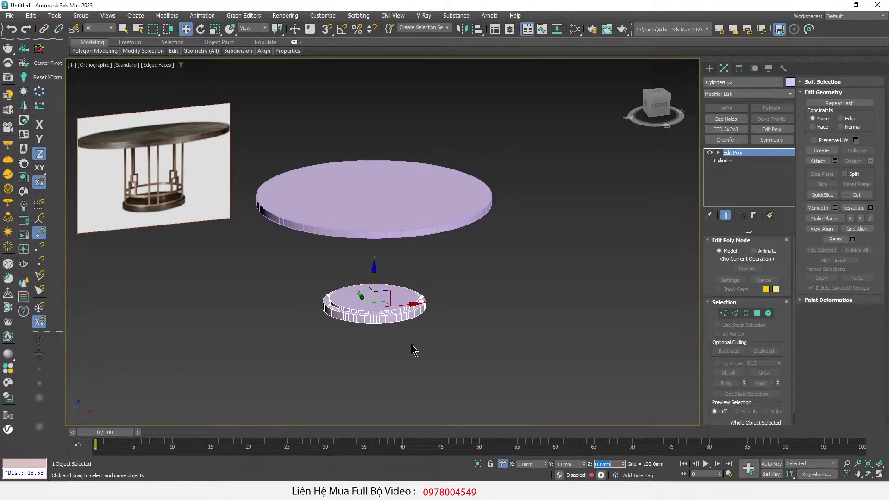
scroll(172, 219, "up", 2)
Step: In front view, sketch annotation marks over the reference's vertical bar and horizontal rail
scroll(171, 204, "up", 3)
scroll(217, 213, "up", 3)
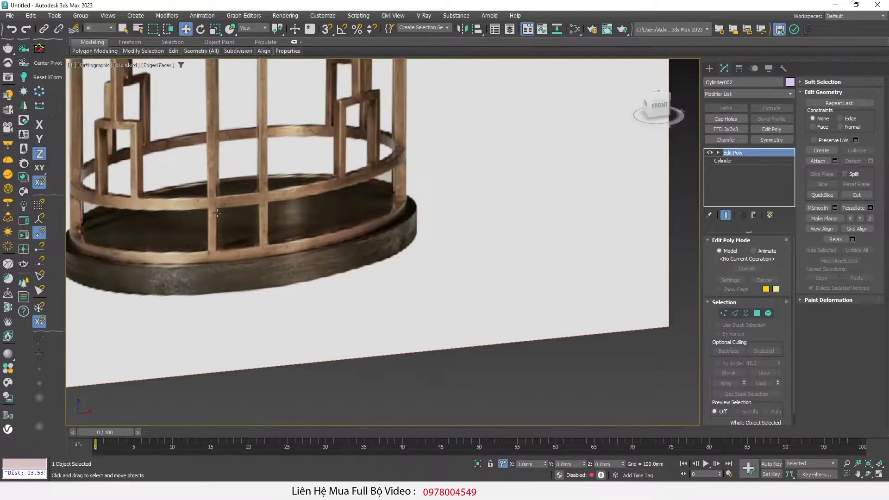
key("f")
scroll(207, 196, "down", 3)
scroll(206, 197, "up", 4)
scroll(358, 337, "up", 3)
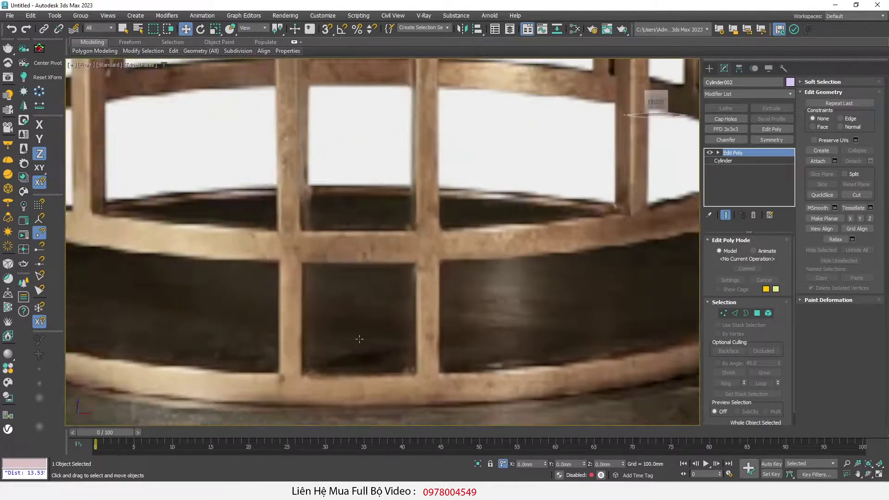
middle_click_drag(358, 337, 326, 253)
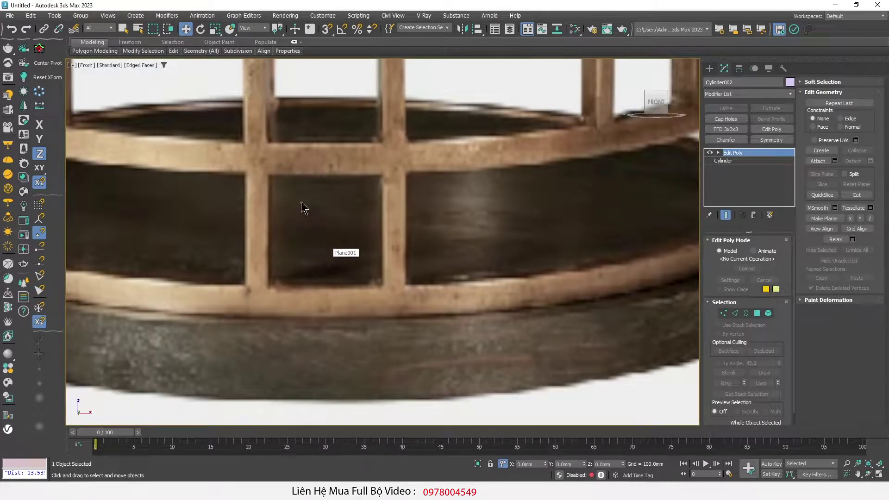
mouse_move(270, 173)
left_mouse_down()
mouse_move(262, 271)
mouse_move(363, 283)
mouse_move(386, 190)
left_mouse_up()
key("Escape")
left_click_drag(391, 183, 393, 261)
left_click_drag(397, 96, 397, 229)
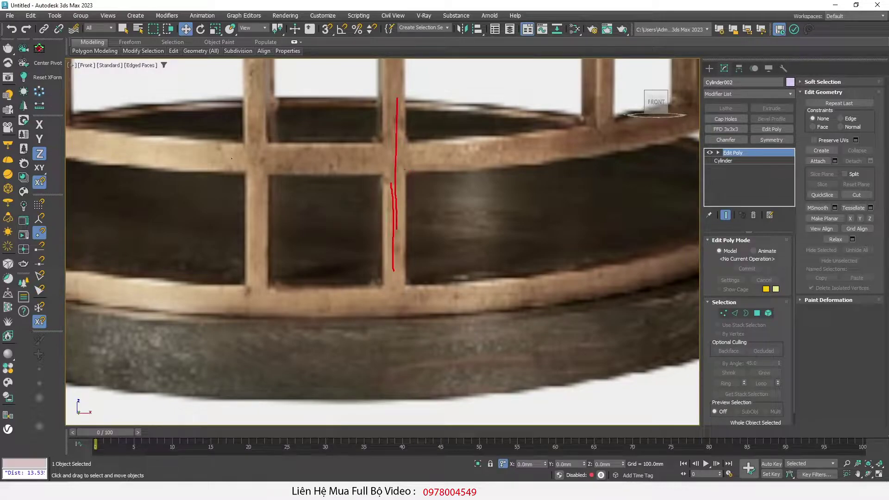
left_click_drag(164, 152, 541, 149)
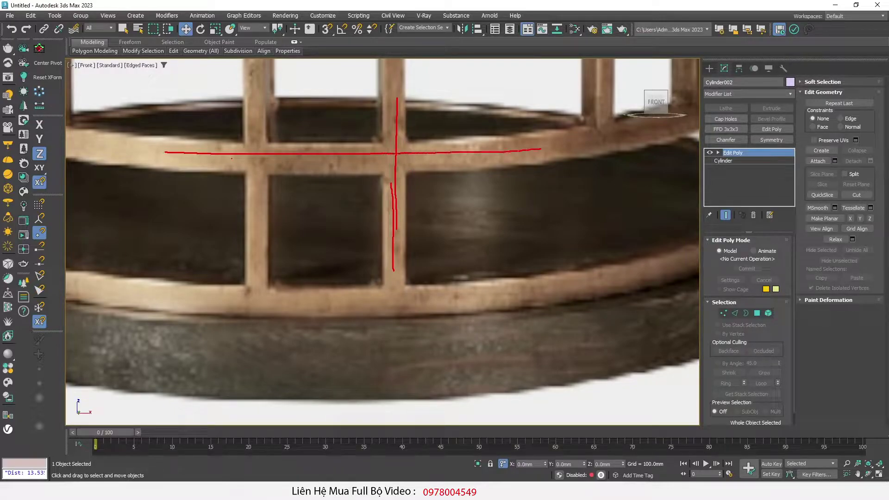
key("Escape")
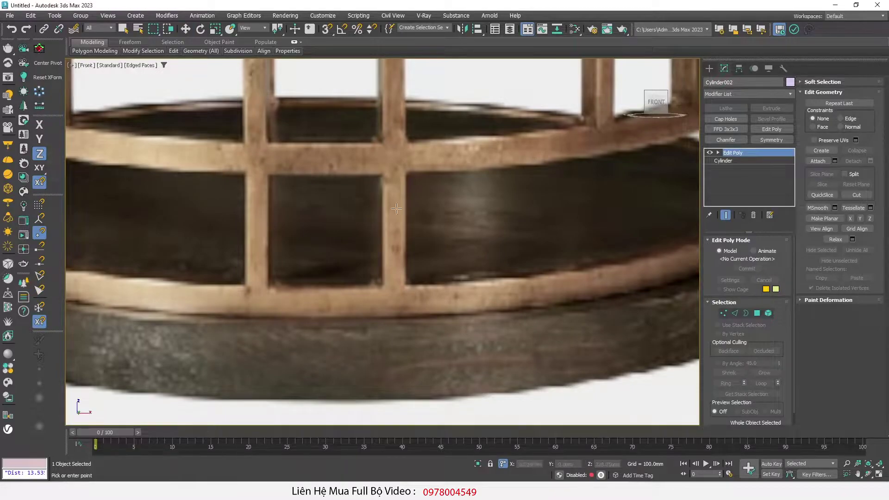
Step: Measure the bar at about 9.876 mm and the rail at about 13.506 mm, then return to Calculator
scroll(412, 222, "up", 2)
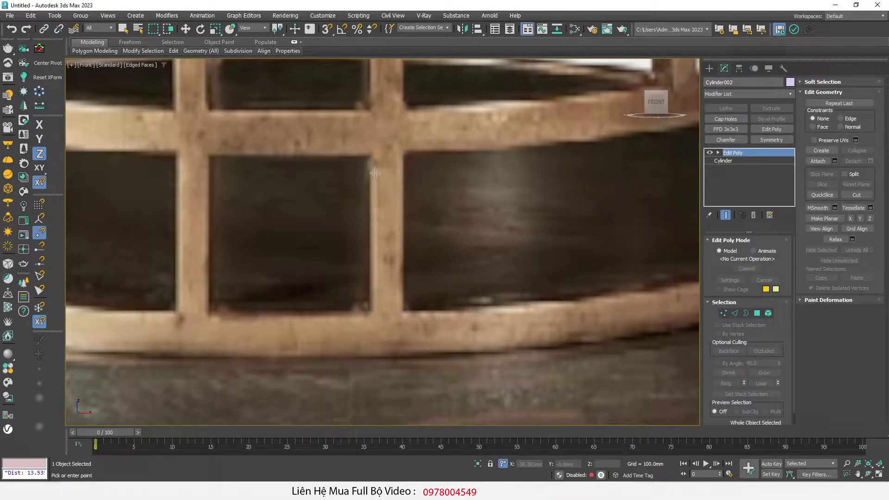
left_click(403, 163)
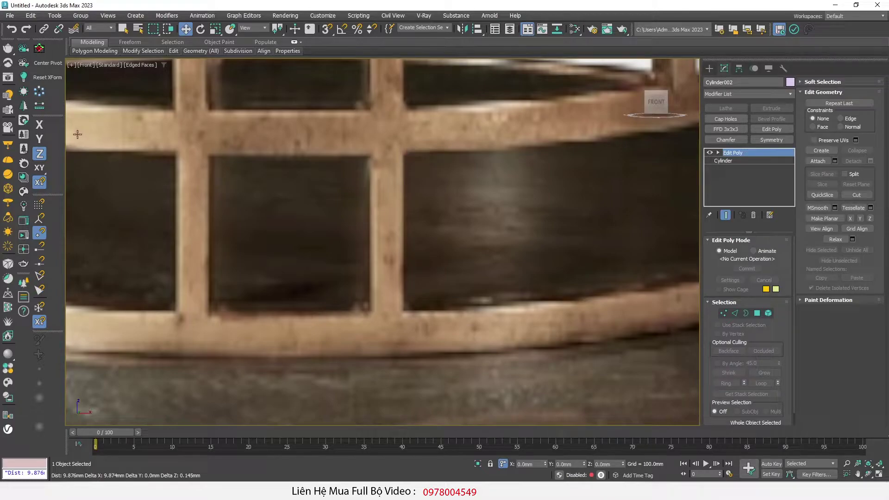
left_click(41, 107)
left_click(291, 112)
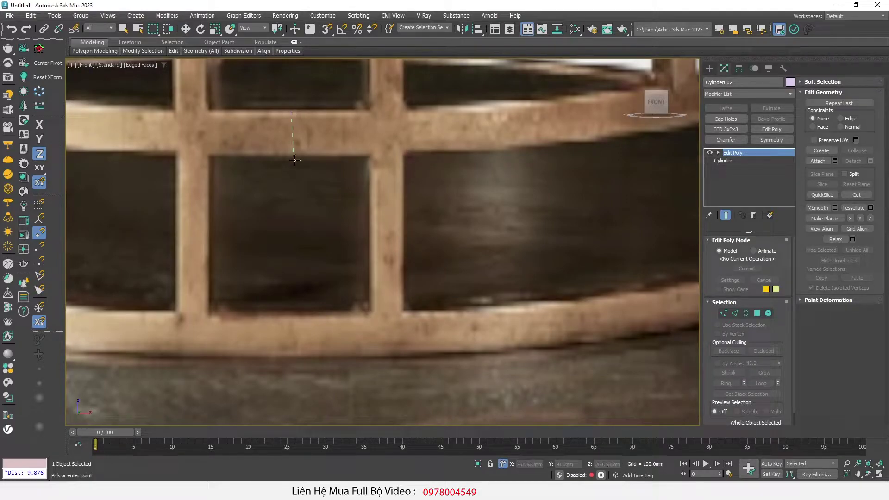
left_click(291, 155)
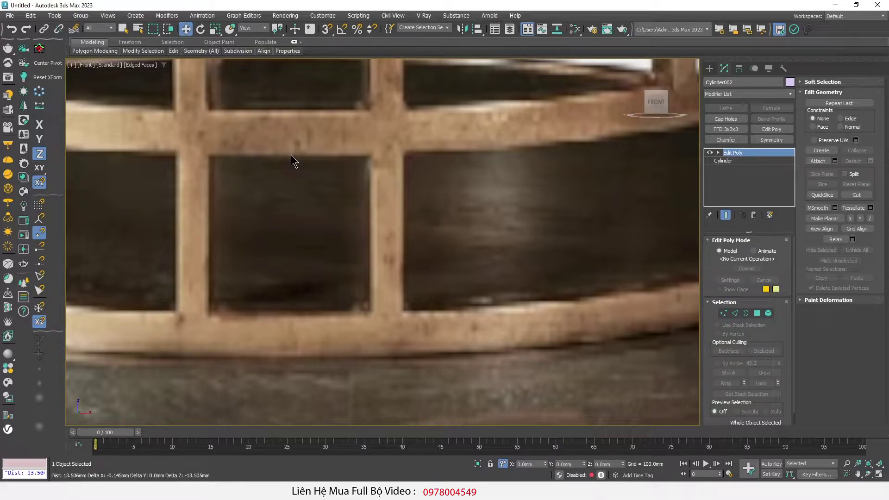
key("alt+Tab")
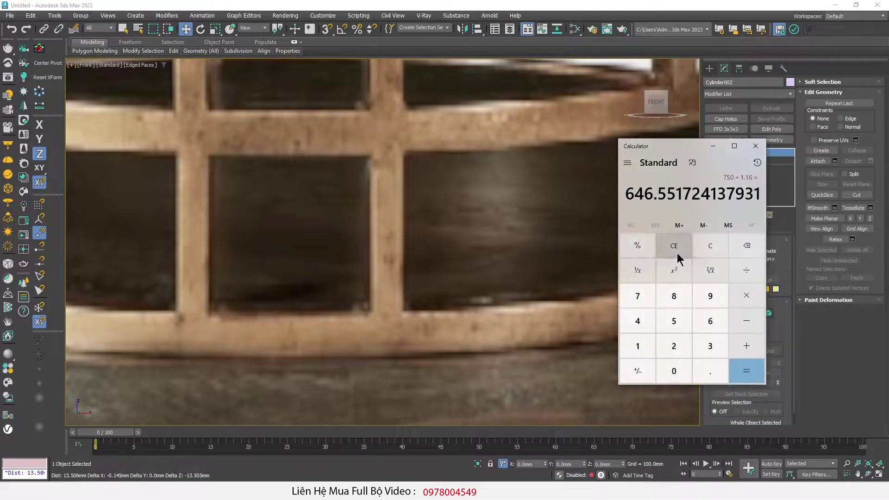
Step: Compute 13.5 ÷ 9.8 (about 1.378) in Calculator, then close it
left_click(710, 246)
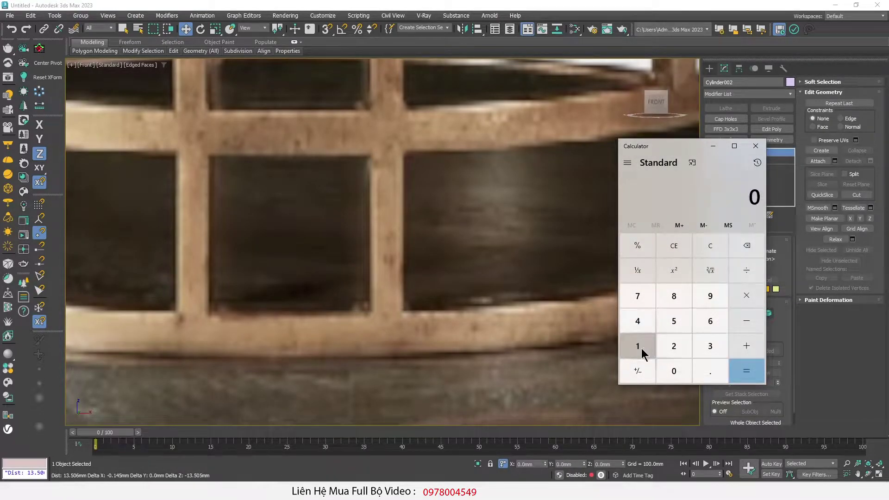
left_click(638, 346)
left_click(710, 346)
left_click(711, 371)
left_click(673, 321)
left_click(754, 273)
left_click(711, 296)
left_click(710, 371)
left_click(674, 296)
left_click(755, 376)
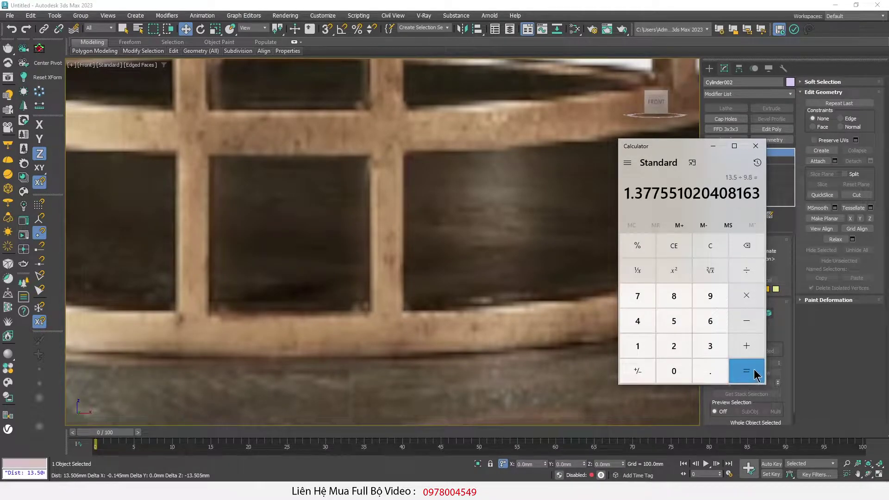
left_click(756, 147)
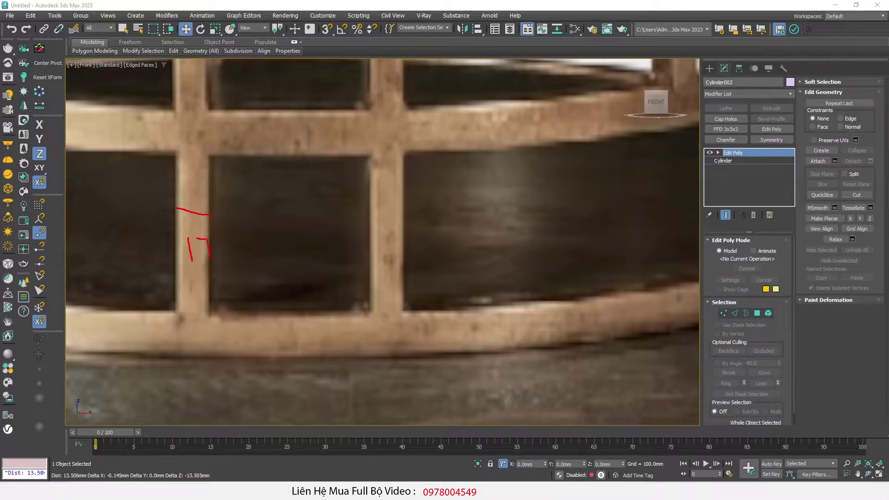
Step: Sketch bar-size notes on the reference image, then clear the annotations
left_click_drag(241, 252, 261, 259)
mouse_move(295, 112)
left_mouse_down()
mouse_move(296, 152)
mouse_move(358, 135)
left_mouse_up()
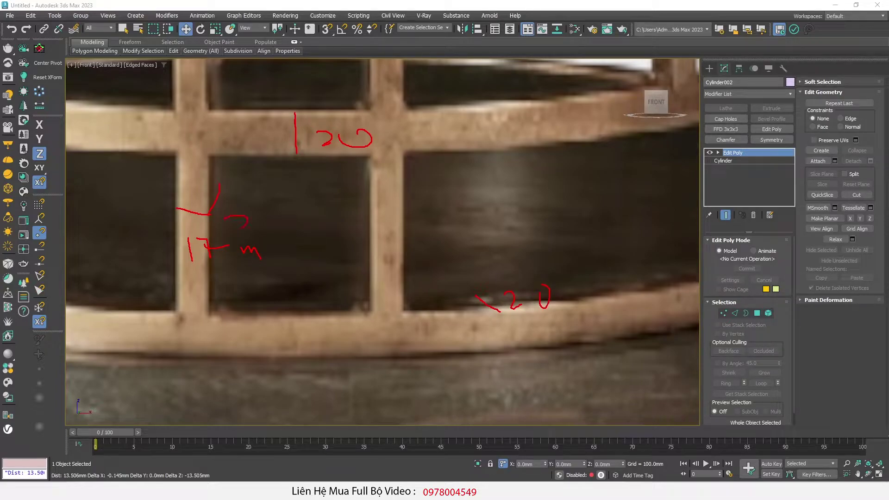
left_click_drag(301, 331, 328, 319)
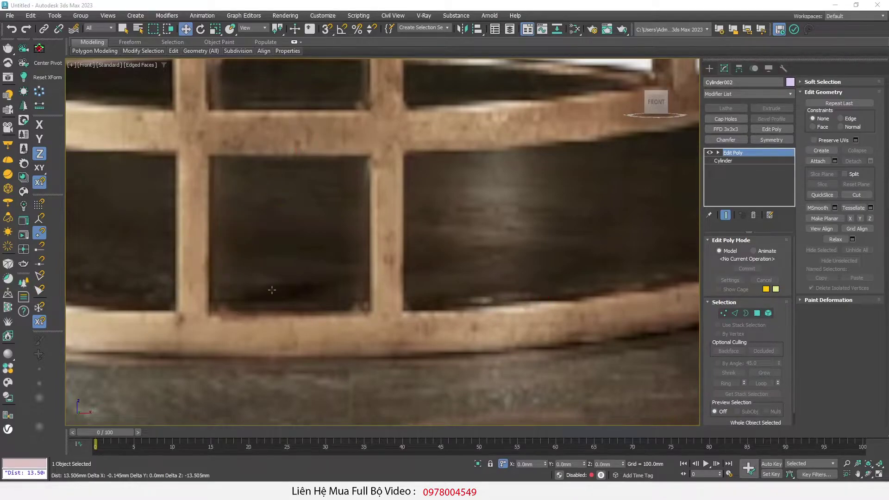
key("shift+z")
Step: Isolate the stepped base cylinder, Cylinder002, in the viewport
middle_click_drag(471, 385, 383, 359)
scroll(364, 359, "up", 5)
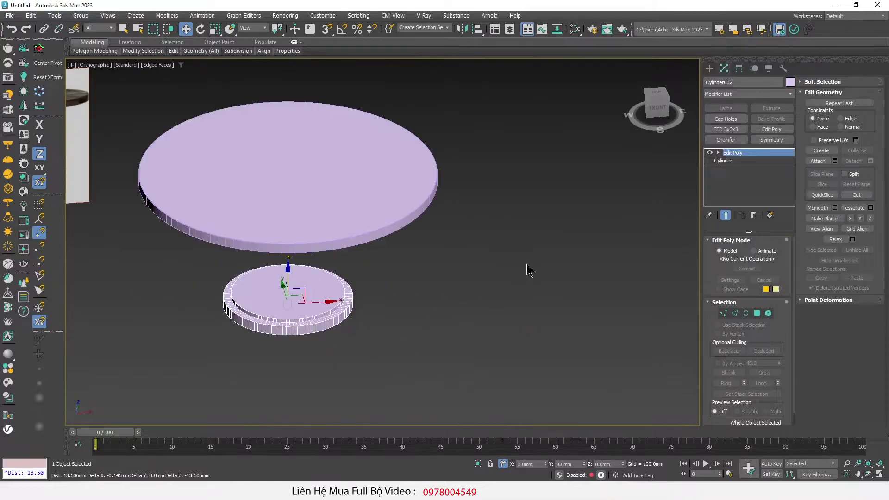
left_click(478, 464)
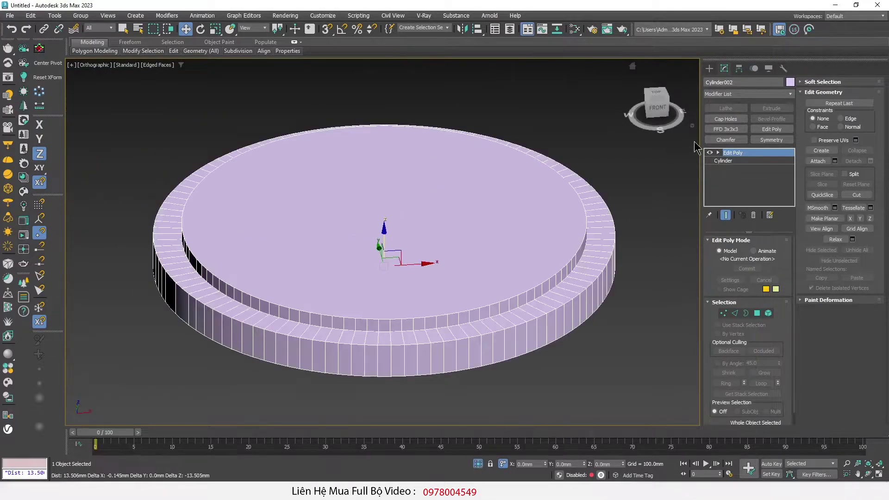
left_click(709, 68)
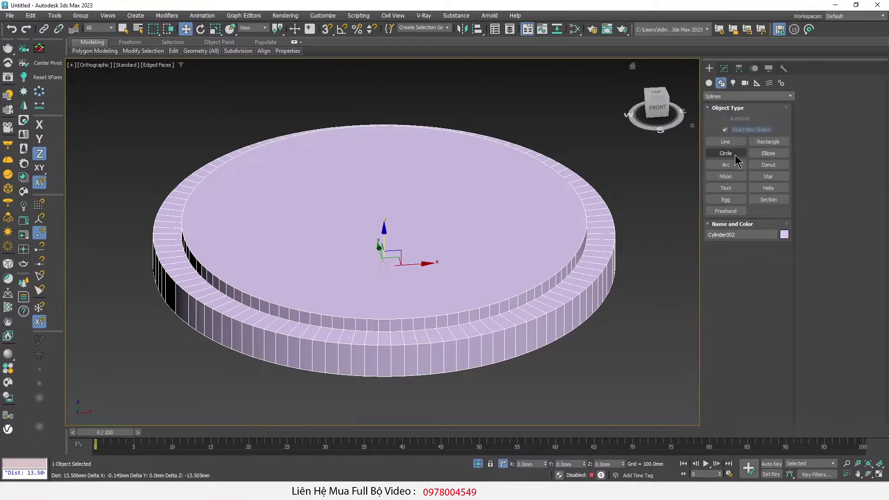
Step: Draw a circle of about 314.9 mm radius around the base in Top view
left_click(726, 153)
key("F3")
key("t")
middle_click_drag(467, 252, 435, 258)
key("g")
left_click_drag(355, 252, 504, 221)
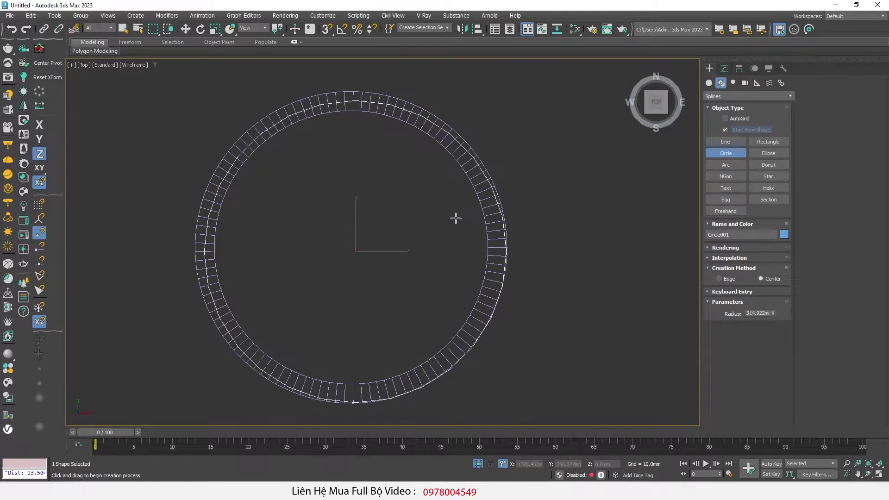
right_click(510, 179)
Step: Make the circle render in viewport and renderer with a 20 × 20 mm rectangular section
left_click(724, 68)
mouse_move(656, 102)
left_mouse_down()
mouse_move(483, 228)
mouse_move(530, 214)
left_mouse_up()
left_click(739, 240)
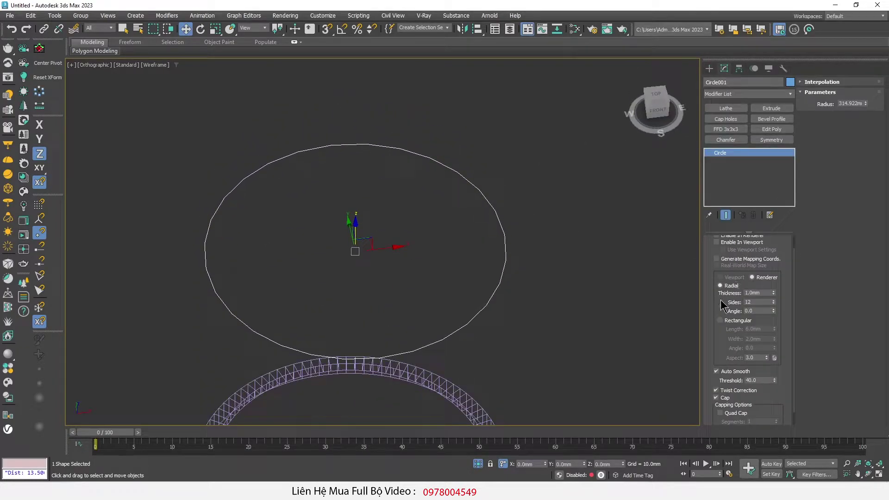
scroll(728, 273, "up", 1)
left_click(728, 257)
left_click(725, 250)
left_click(729, 334)
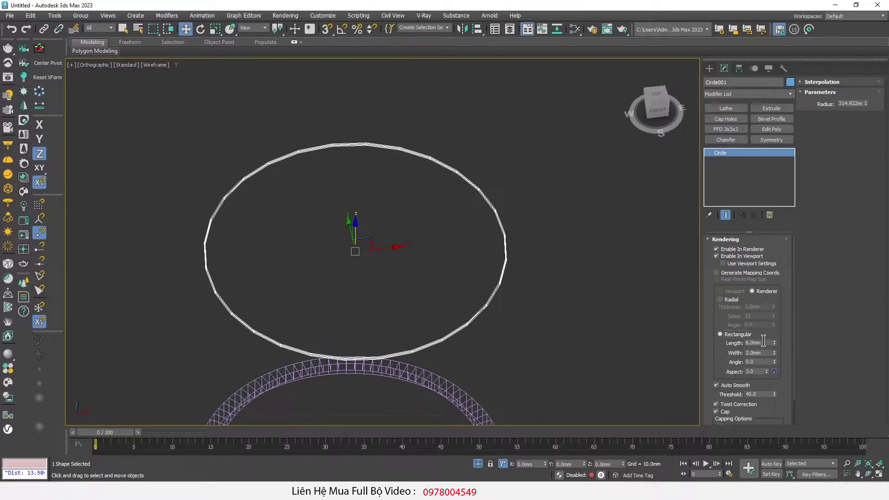
type("0")
key("Tab")
type("20")
key("Return")
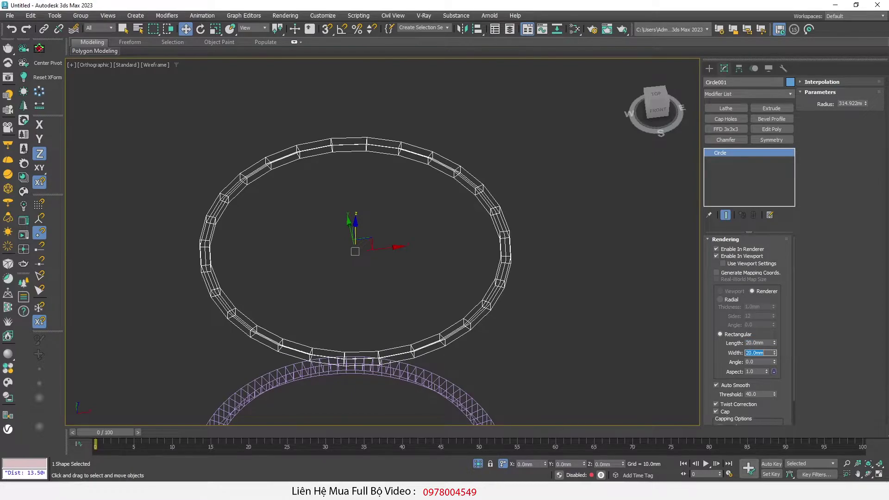
middle_click_drag(407, 291, 373, 184)
key("F3")
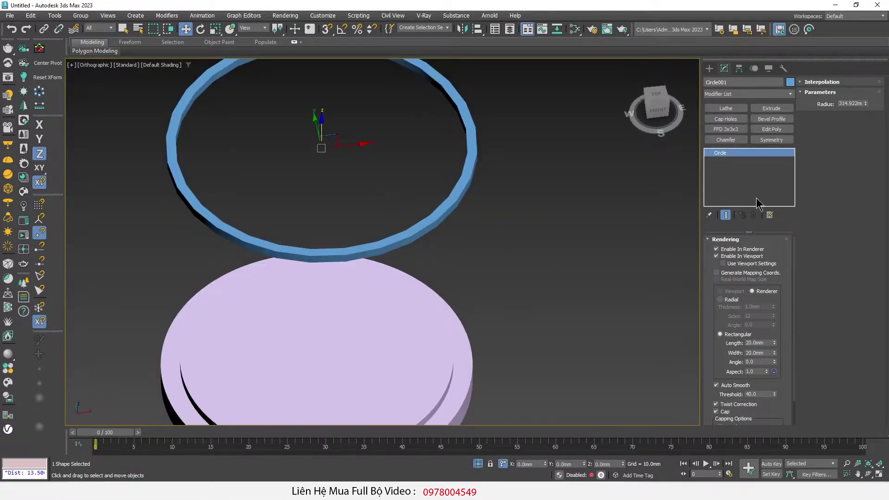
Step: Set the ring's spline interpolation to Adaptive for a smooth curve
left_click(828, 82)
left_click(848, 109)
middle_click_drag(489, 285, 492, 224)
Step: Align the ring to Cylinder002: Z minimum to maximum, X/Y centre to centre
left_click(477, 29)
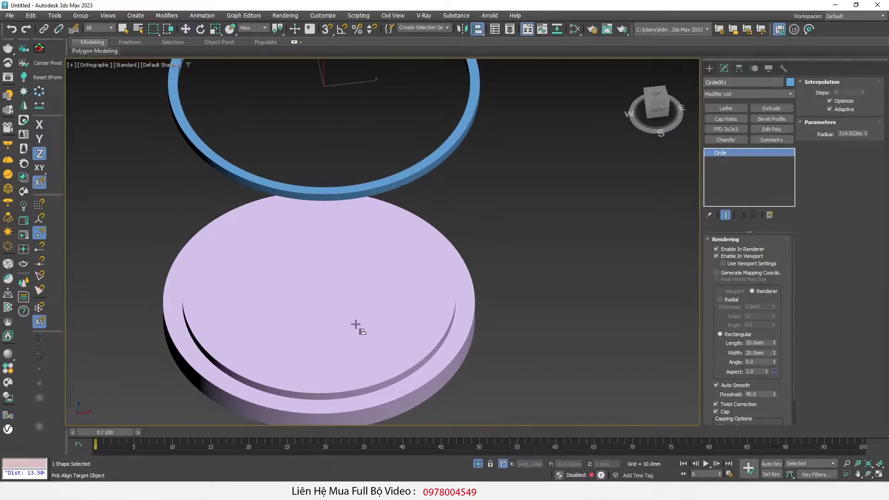
left_click(356, 330)
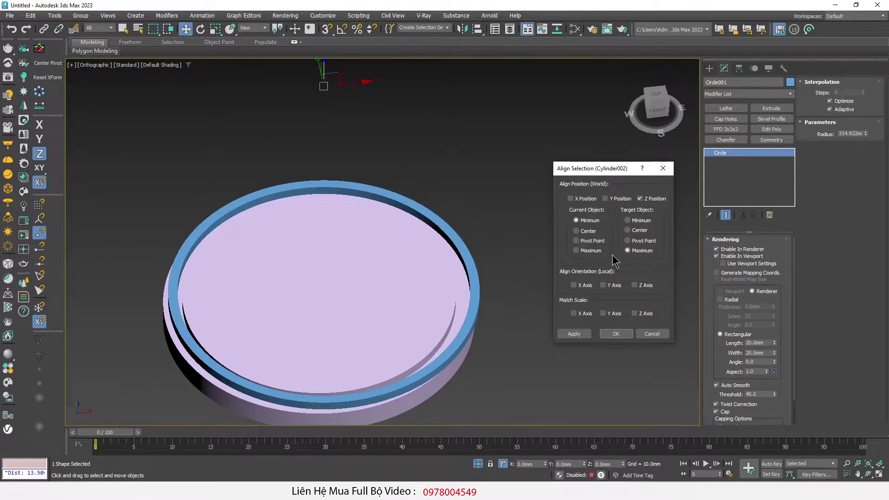
left_click(574, 333)
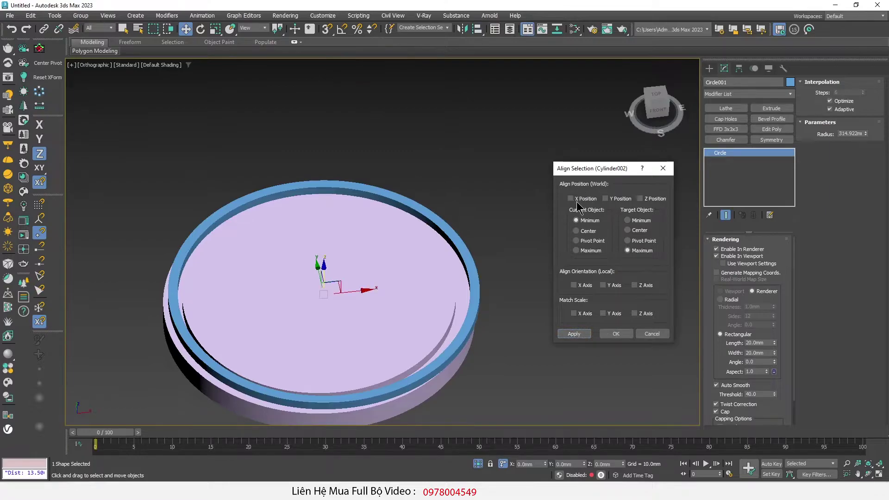
left_click(570, 199)
left_click(606, 198)
left_click(595, 231)
left_click(641, 232)
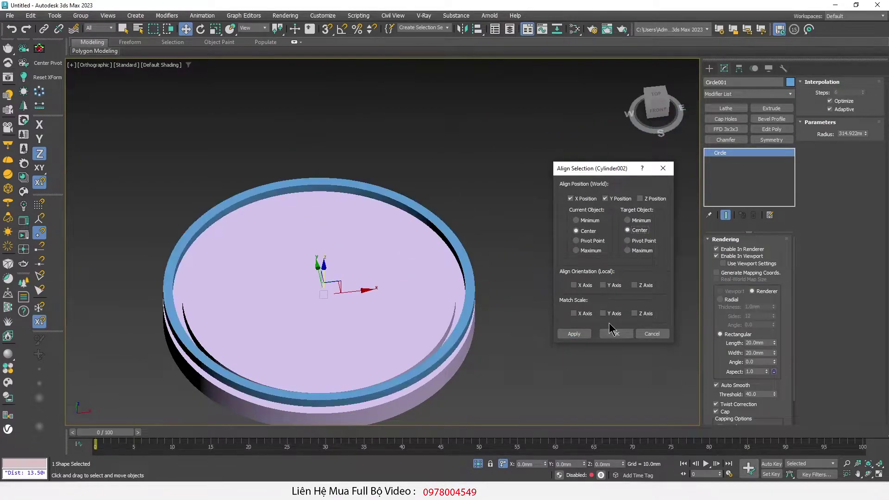
left_click(617, 334)
key("t")
key("F4")
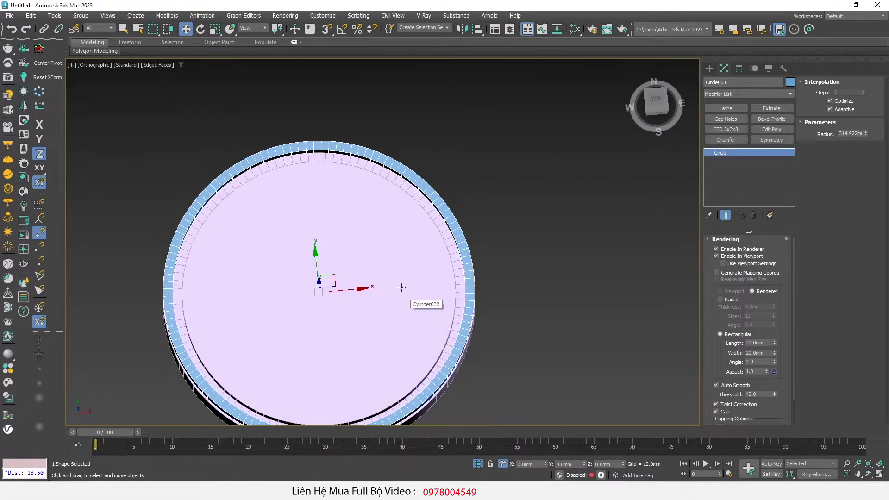
Step: Reduce the ring's radius to about 296.463 mm
key("z")
scroll(461, 220, "up", 2)
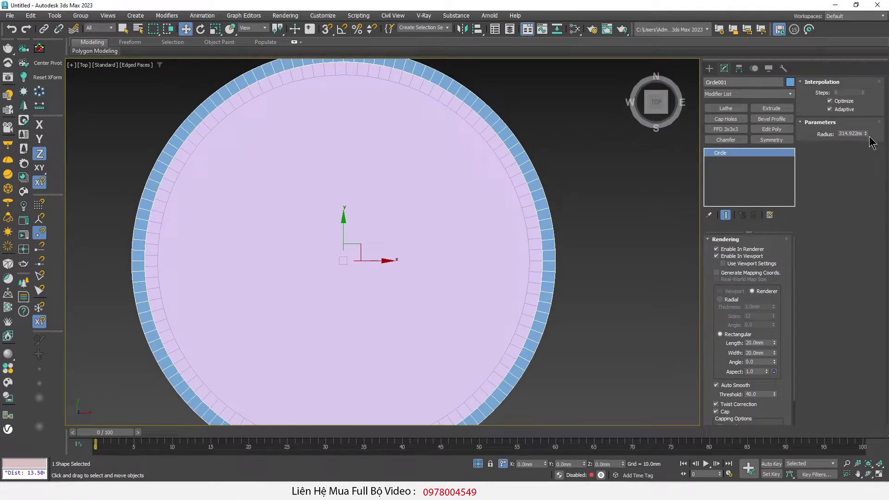
left_click_drag(865, 135, 865, 139)
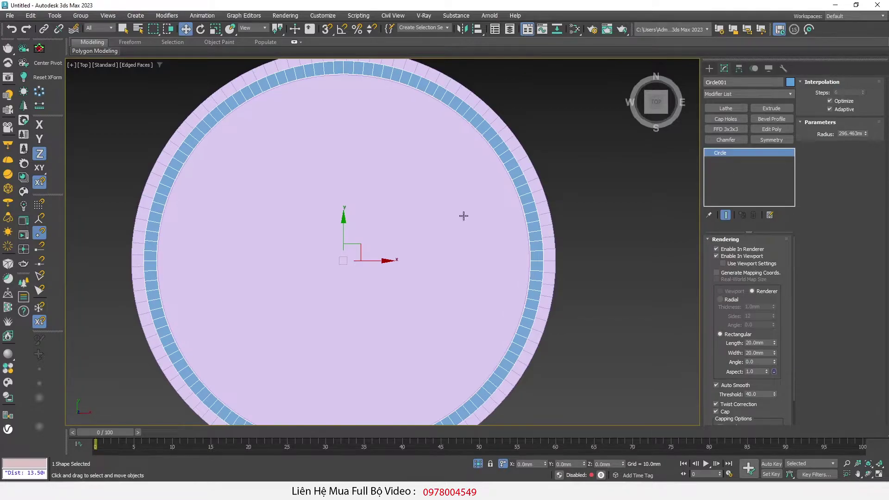
scroll(416, 261, "down", 2)
Step: Move the ring down in Front view onto the top of the base disc
middle_click_drag(415, 260, 504, 206, "alt")
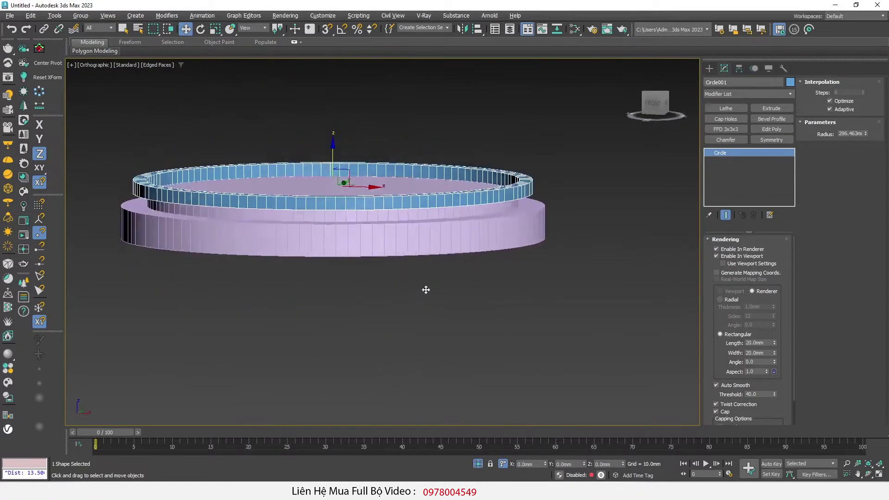
left_click(656, 102)
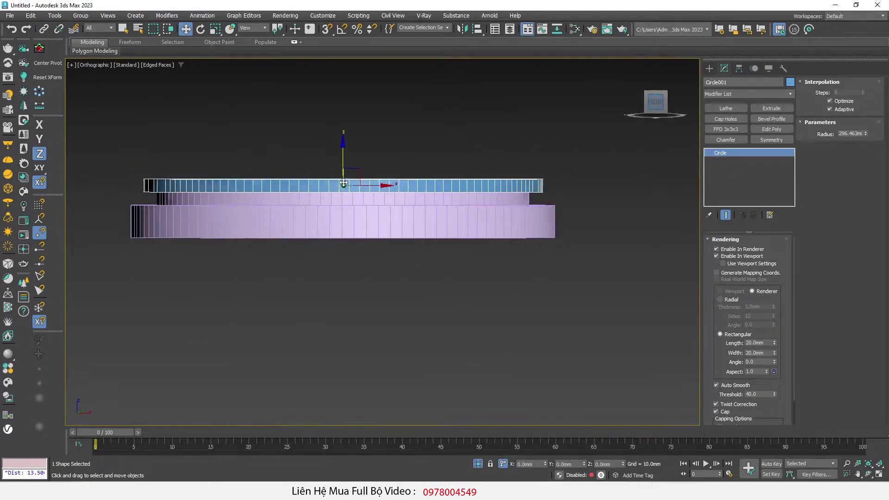
scroll(376, 175, "up", 2)
left_click_drag(355, 159, 363, 185)
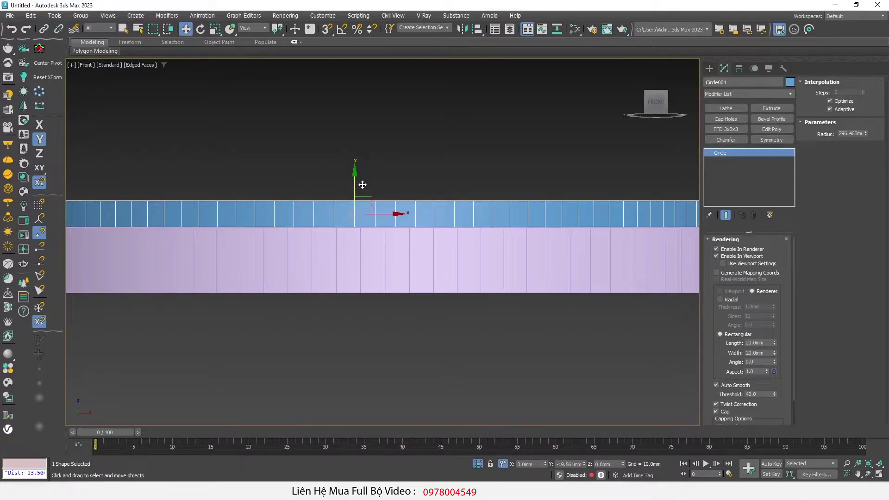
middle_click_drag(365, 190, 341, 248, "alt")
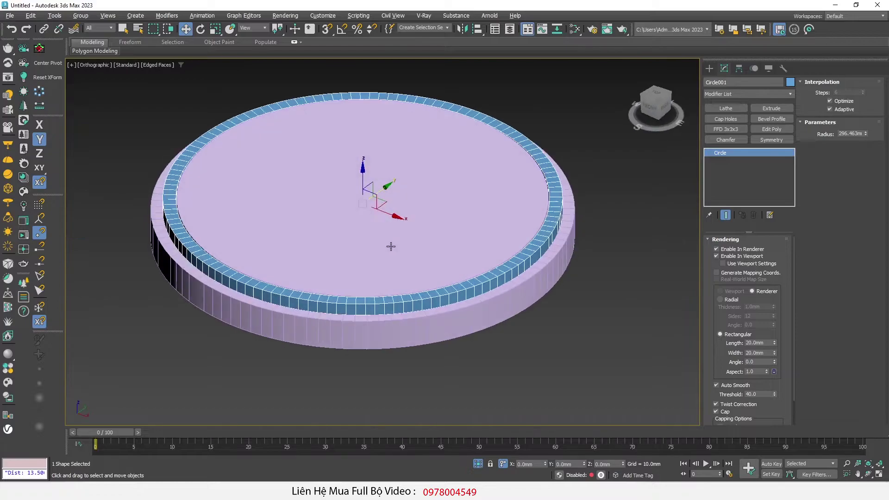
scroll(368, 262, "down", 3)
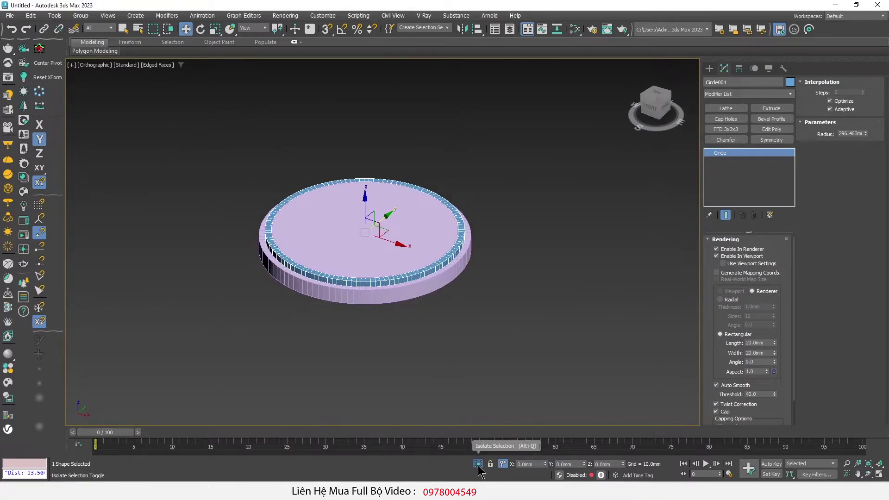
Step: Exit Isolate Selection to show the tabletop and reference image again
left_click(478, 464)
scroll(262, 190, "up", 3)
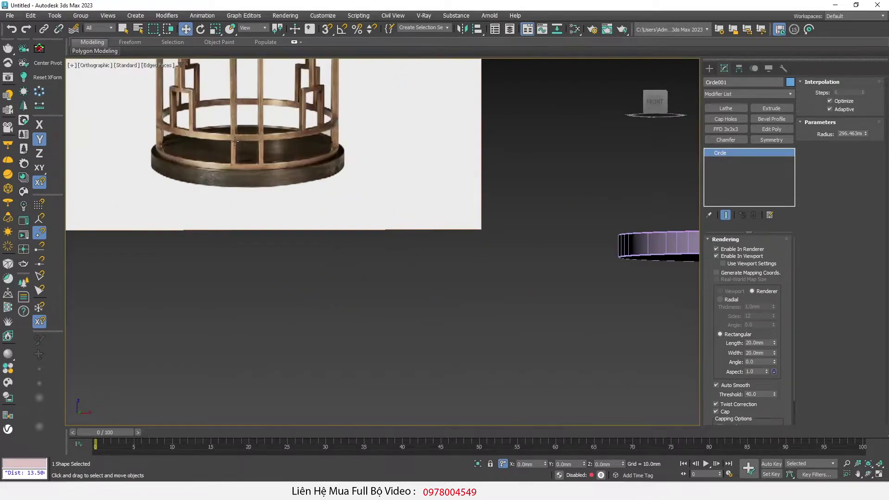
scroll(259, 191, "up", 3)
scroll(257, 192, "up", 2)
scroll(253, 197, "up", 2)
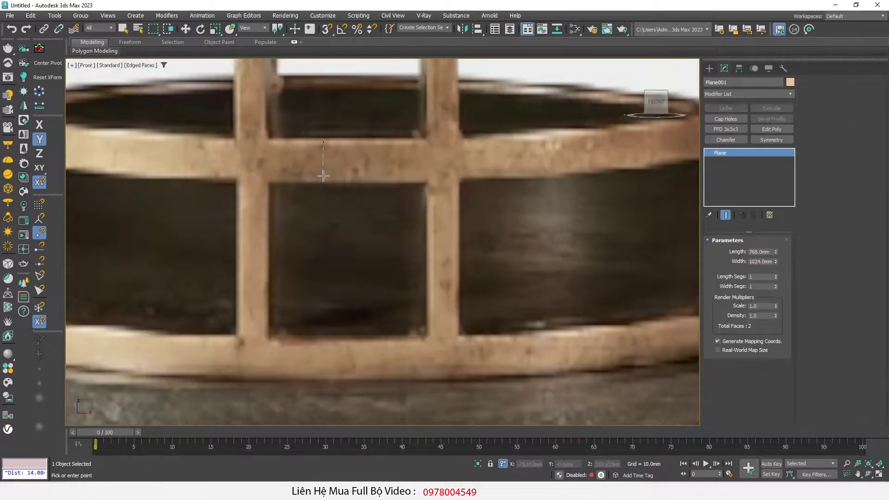
Step: Measure a lattice bar's thickness and the 51 mm rail gap on the reference
left_click(324, 182)
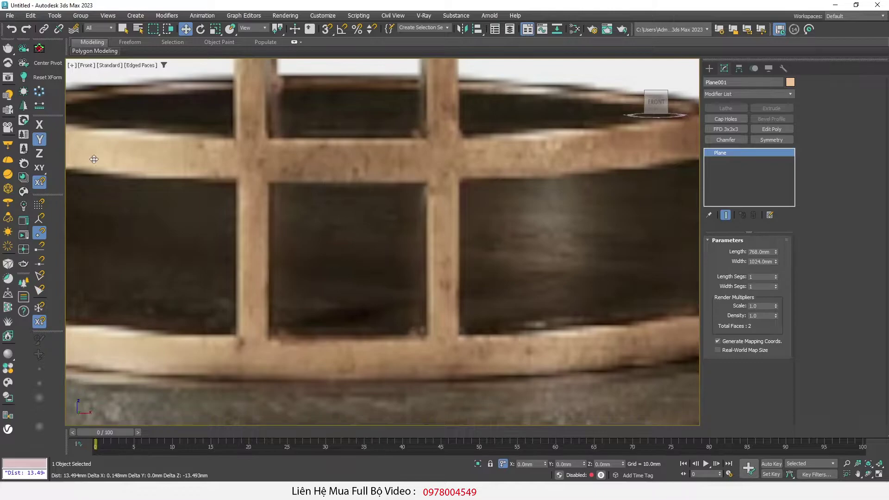
left_click(39, 106)
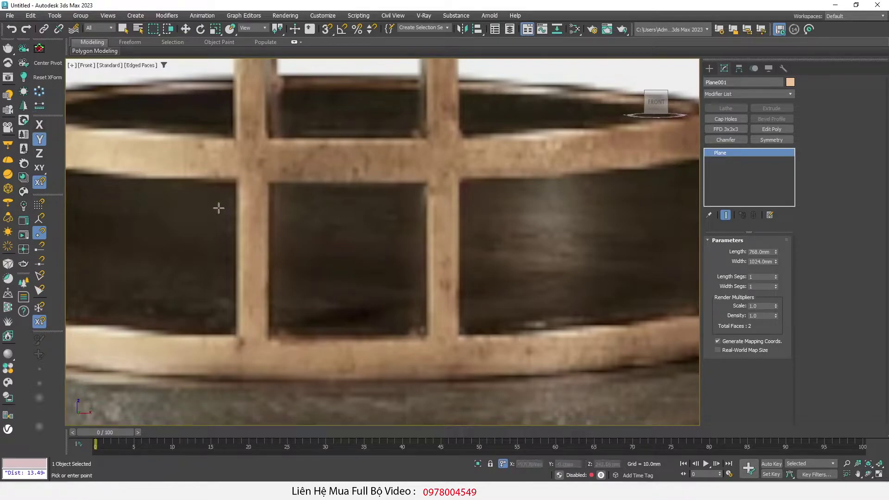
left_click(312, 181)
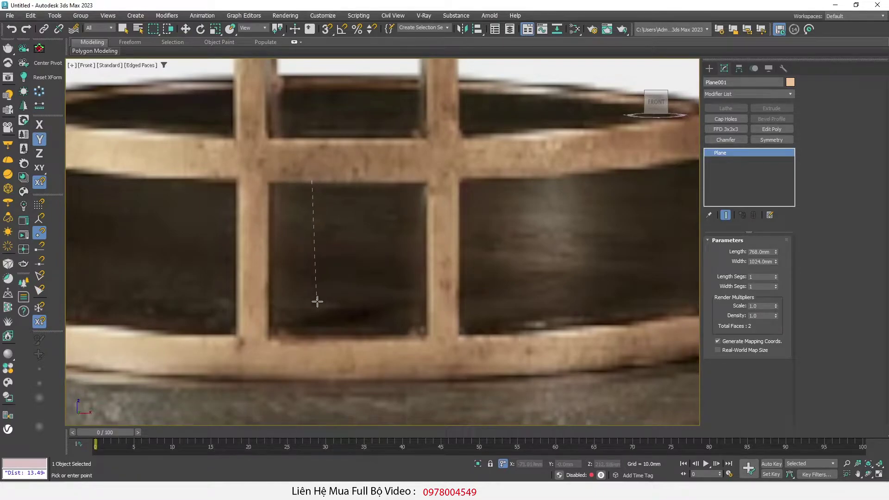
left_click(312, 340)
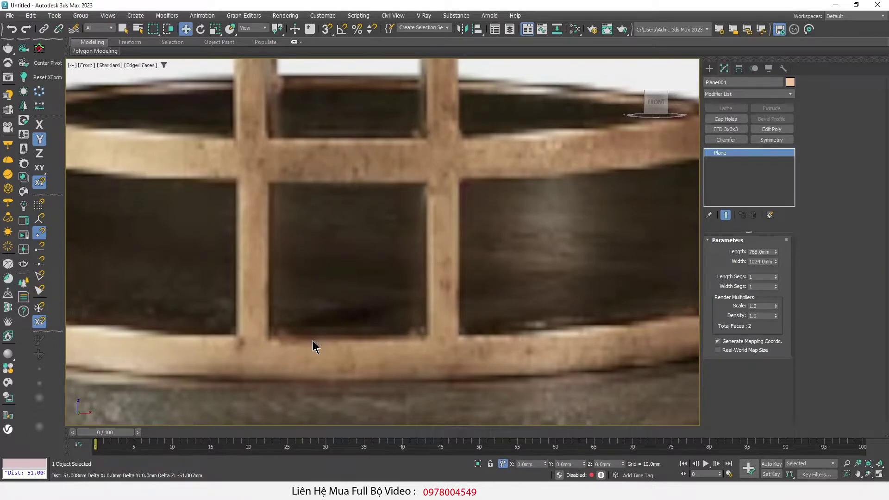
scroll(312, 341, "down", 2)
scroll(324, 399, "up", 2)
scroll(323, 398, "down", 2)
Step: Compute 51 ÷ 13.5 × 20 in Calculator, giving about 75.56 mm
left_click(673, 321)
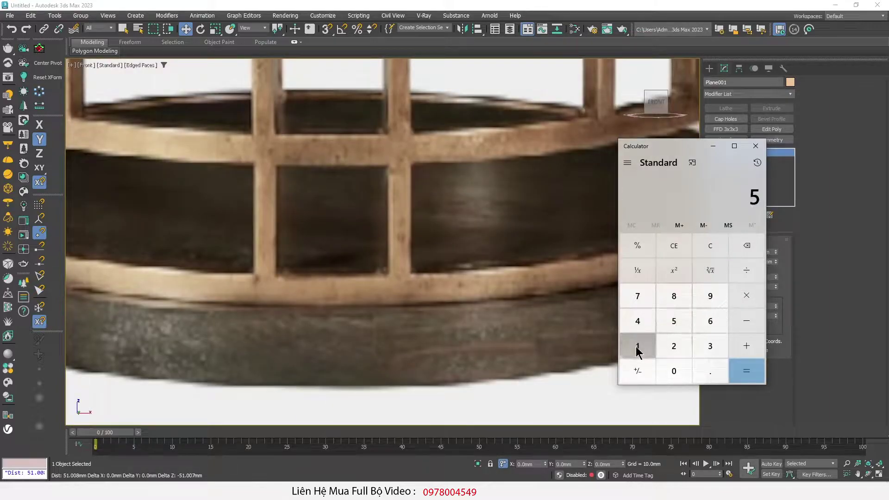
left_click(637, 350)
left_click(635, 345)
left_click(710, 345)
left_click(709, 370)
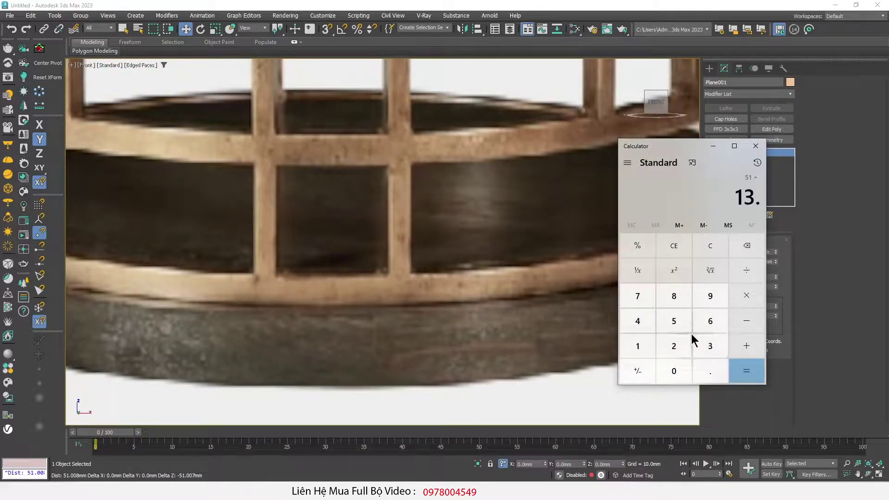
left_click(674, 321)
left_click(745, 371)
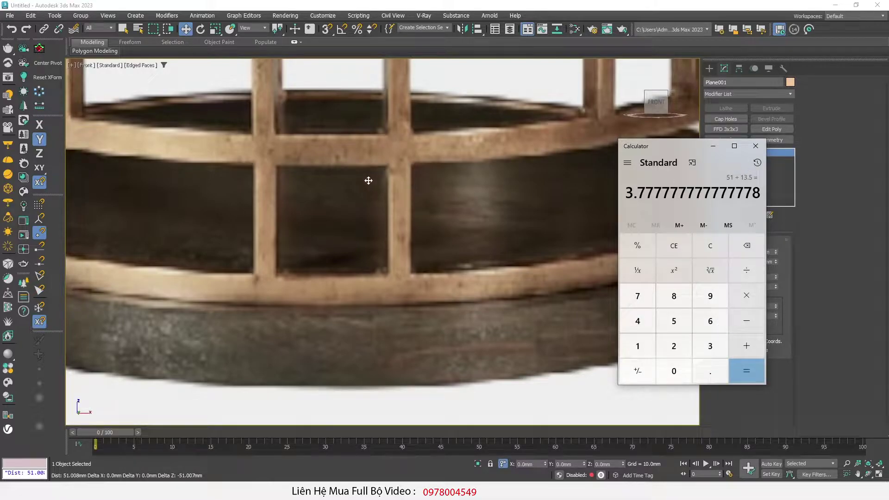
left_click(746, 295)
left_click(673, 346)
left_click(674, 371)
left_click(750, 373)
Step: Sketch a guide line across the reference rails, clear it, and close Calculator
scroll(315, 193, "up", 2)
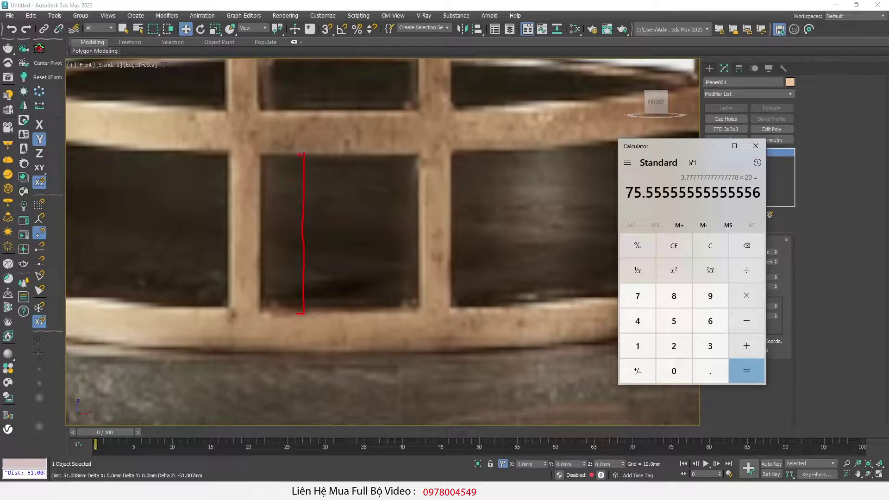
left_click_drag(263, 222, 433, 218)
key("Escape")
key("alt+Tab")
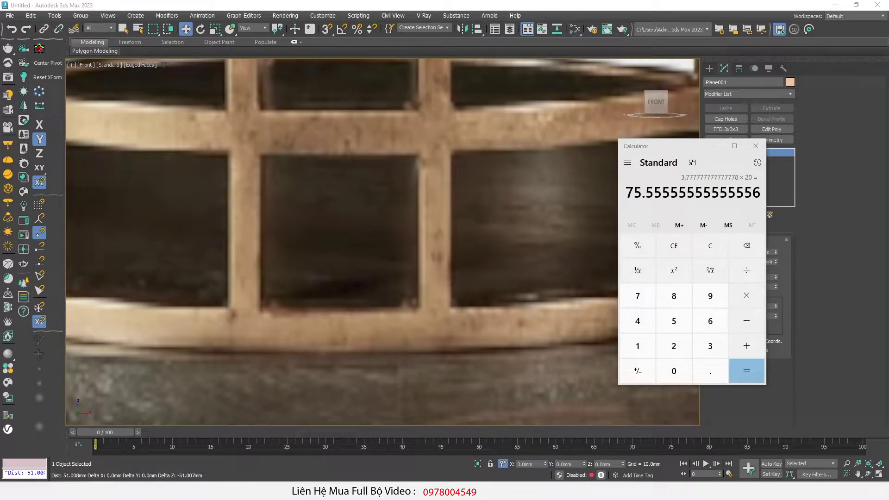
left_click(755, 147)
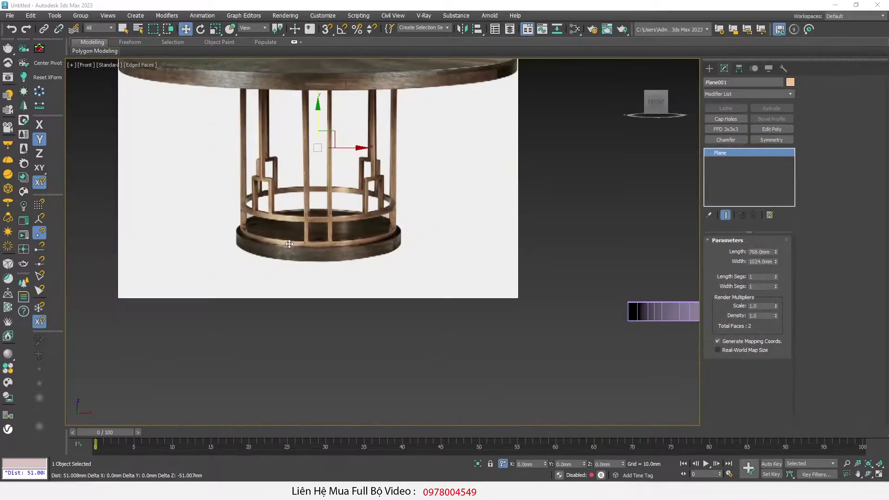
Step: Clone Circle001 as an independent copy, Circle002, and raise it 50 mm
left_click(438, 370)
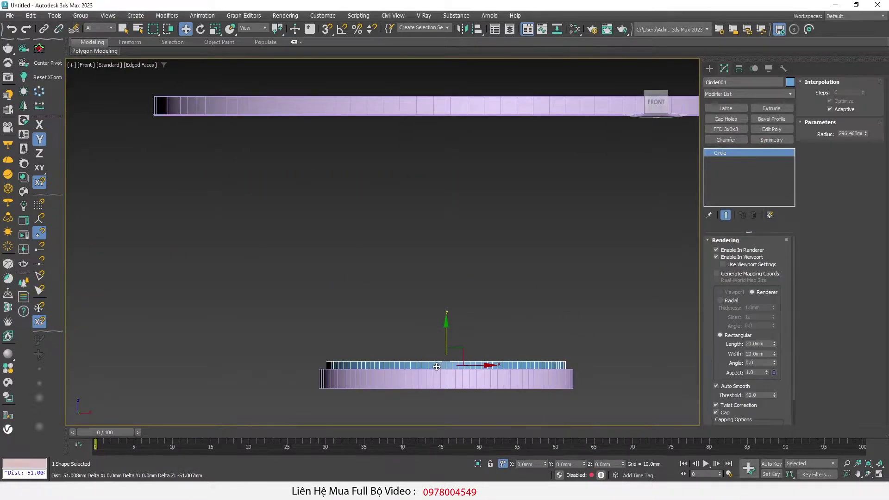
middle_click_drag(438, 370, 393, 350, "alt")
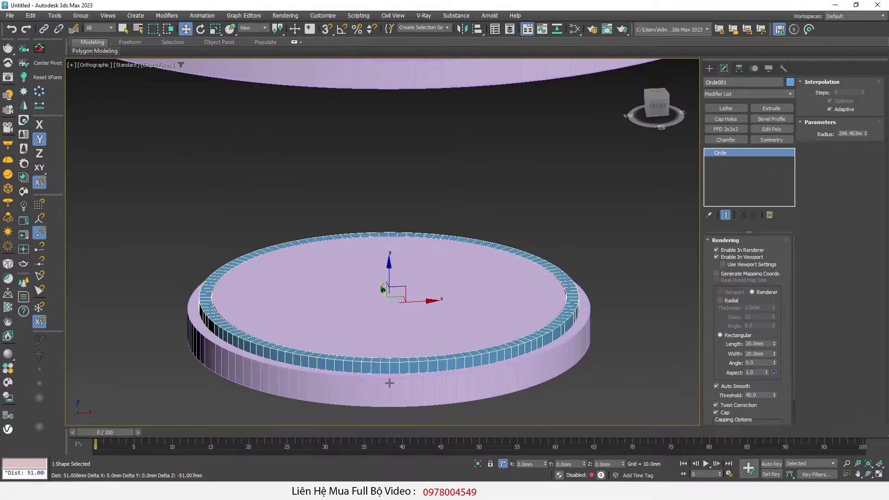
key("ctrl+v")
left_click(418, 222)
left_click(420, 280)
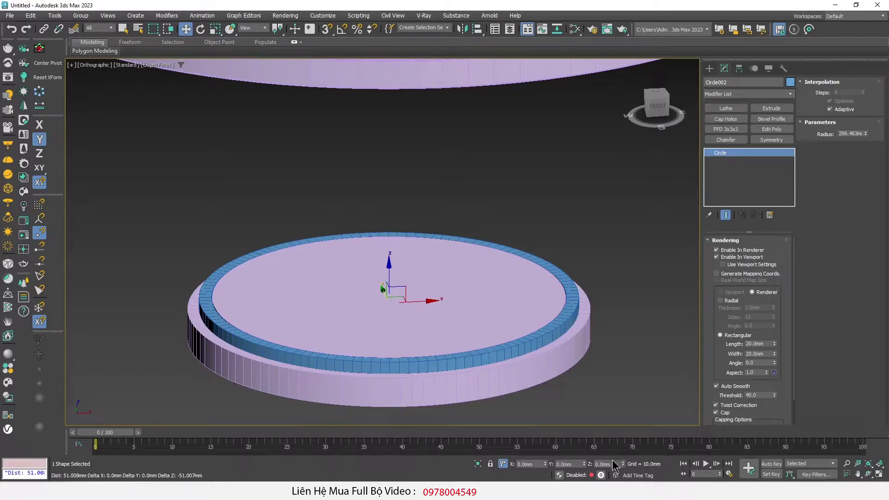
type("50")
key("Return")
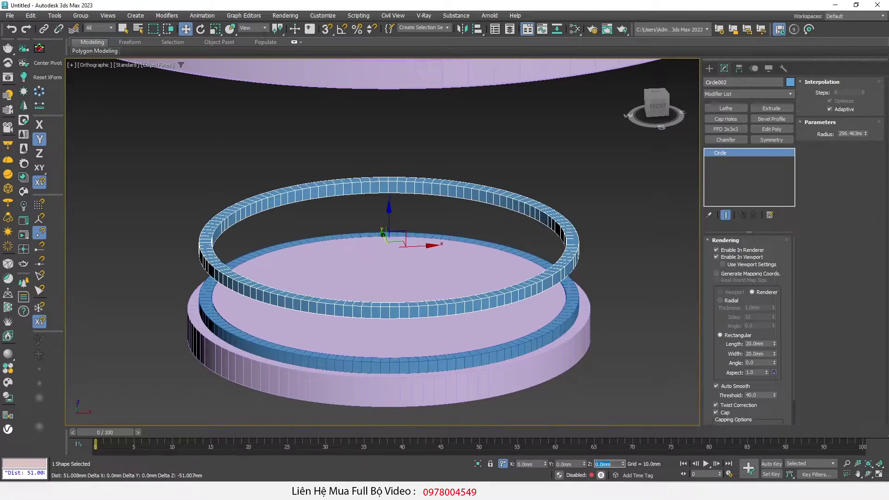
scroll(400, 334, "down", 5)
scroll(198, 258, "up", 5)
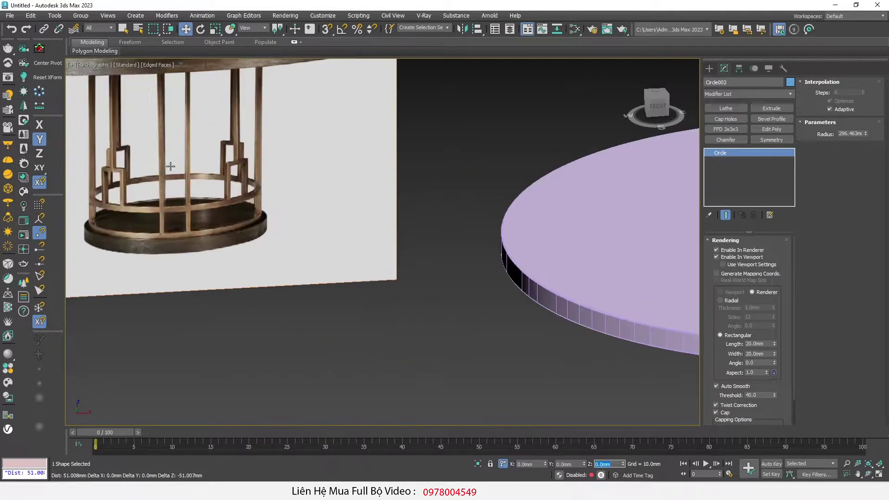
scroll(213, 232, "up", 4)
scroll(215, 234, "up", 3)
middle_click_drag(215, 234, 266, 252)
left_click_drag(261, 99, 262, 345)
left_click_drag(324, 87, 326, 352)
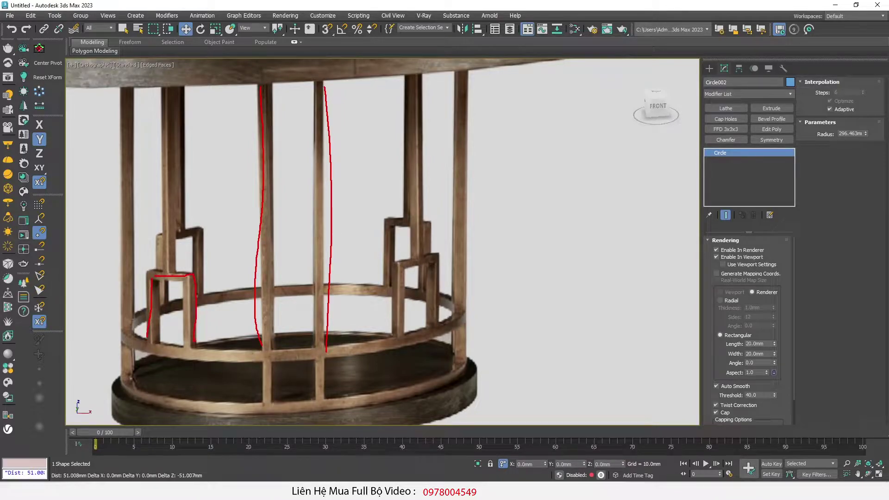
left_click_drag(173, 227, 220, 11)
scroll(210, 306, "up", 5)
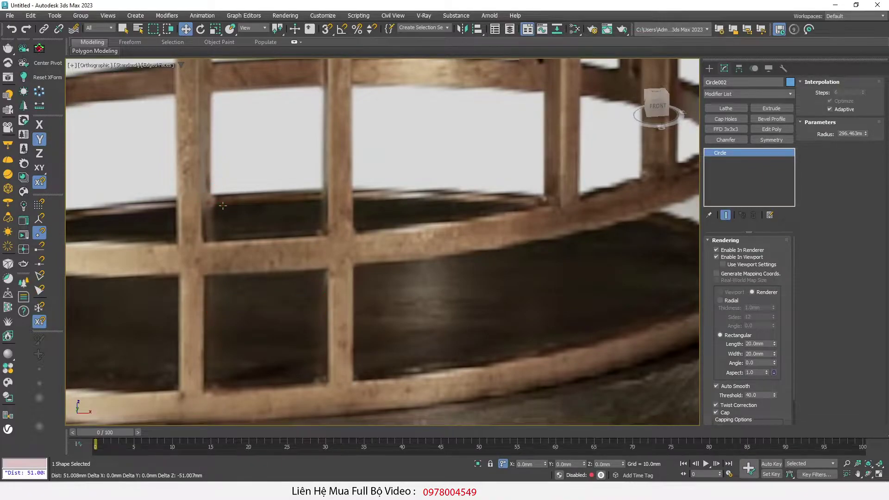
scroll(222, 218, "down", 10)
key("z")
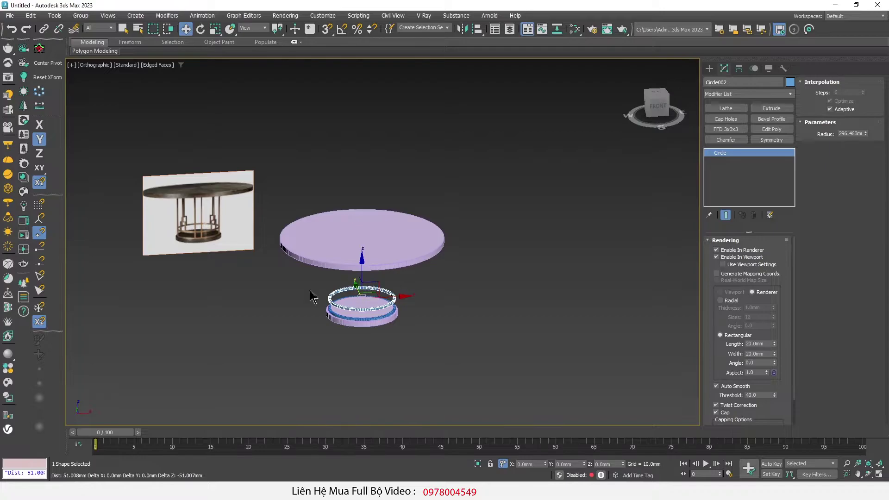
key("f")
scroll(400, 306, "down", 2)
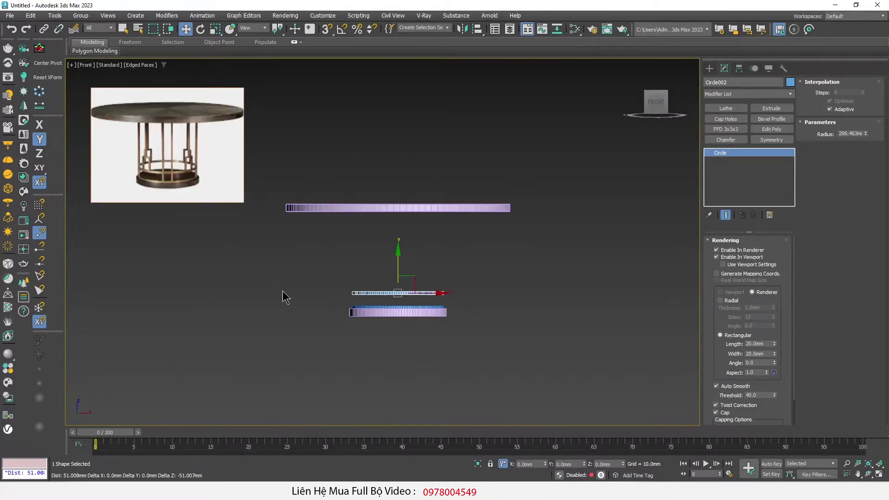
right_click(229, 278)
Step: Draw a tall rectangle shape beside the rings
left_click(245, 225)
scroll(262, 305, "up", 2)
left_click_drag(227, 209, 272, 356)
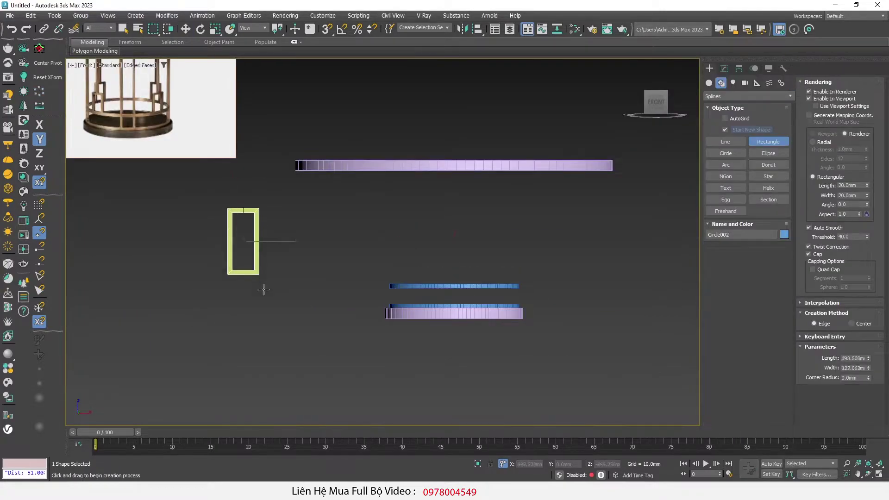
scroll(215, 308, "up", 3)
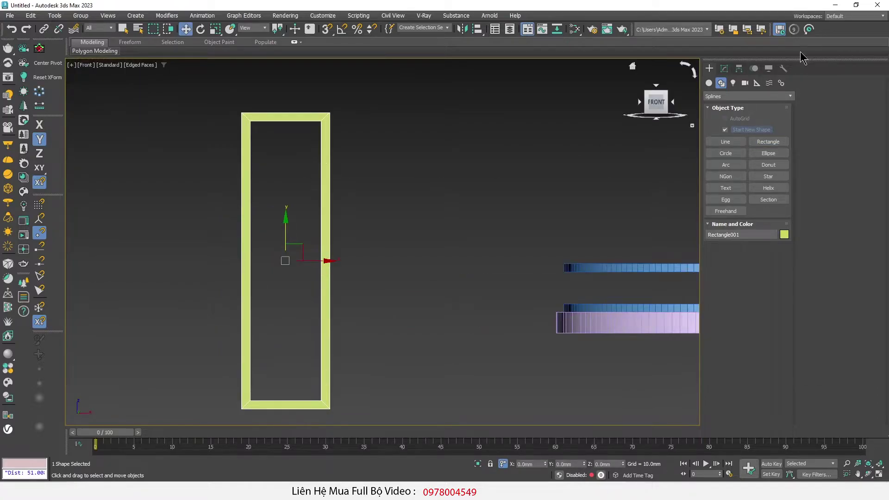
left_click(724, 68)
scroll(422, 220, "down", 1)
mouse_move(422, 220)
middle_mouse_down("alt")
mouse_move(387, 250)
mouse_move(431, 280)
middle_mouse_up("alt")
Step: Give the rectangle a 20 × 17 mm rendered section and a 92 mm width
left_click_drag(775, 345, 763, 308)
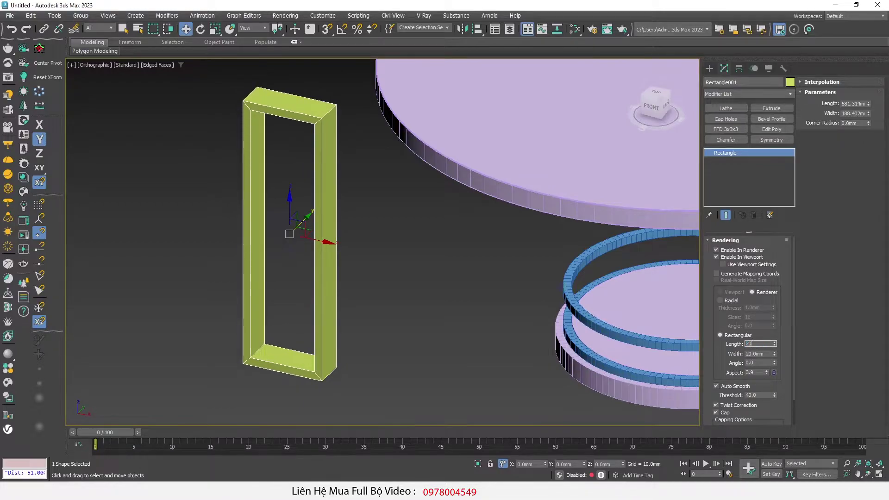
key("Tab")
type("7")
key("Return")
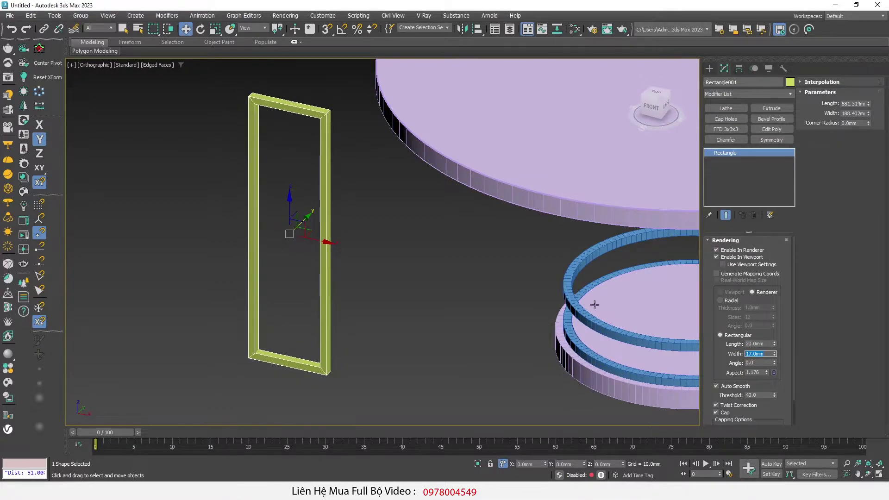
mouse_move(307, 304)
middle_mouse_down("alt")
mouse_move(359, 276)
mouse_move(332, 291)
mouse_move(297, 294)
mouse_move(311, 288)
middle_mouse_up("alt")
scroll(298, 294, "up", 3)
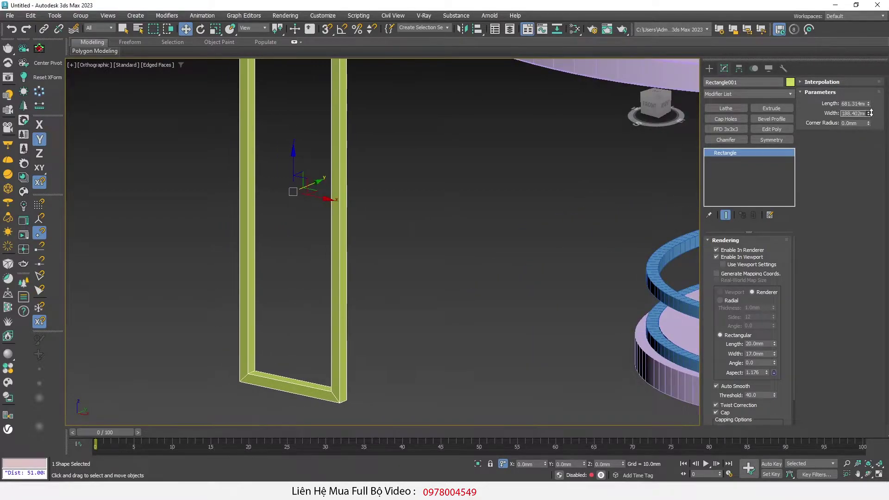
double_click(856, 114)
type("92")
key("Return")
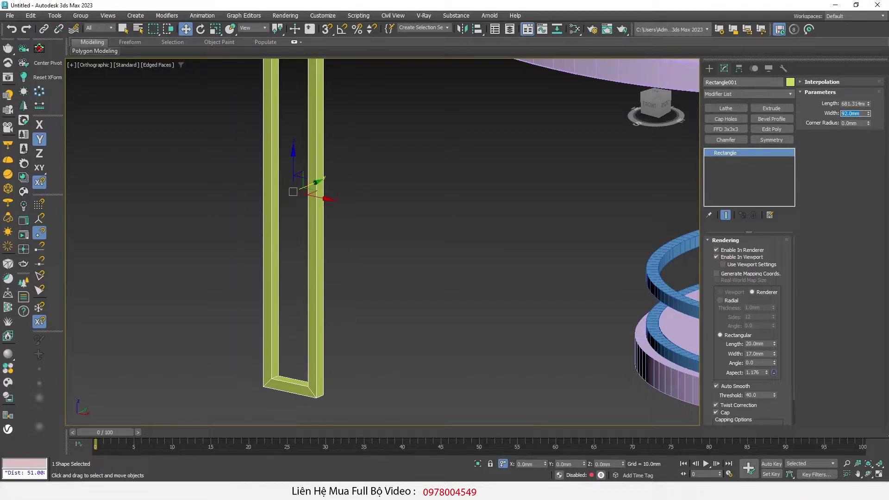
Step: Lengthen the rectangle to about 872 mm and convert it to an editable spline
left_click_drag(868, 103, 869, 95)
scroll(337, 254, "down", 5)
scroll(336, 224, "up", 3)
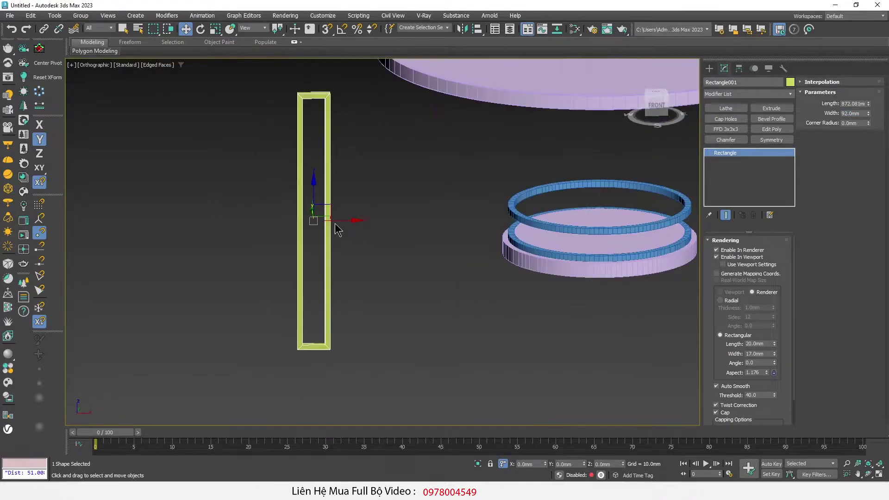
right_click(280, 166)
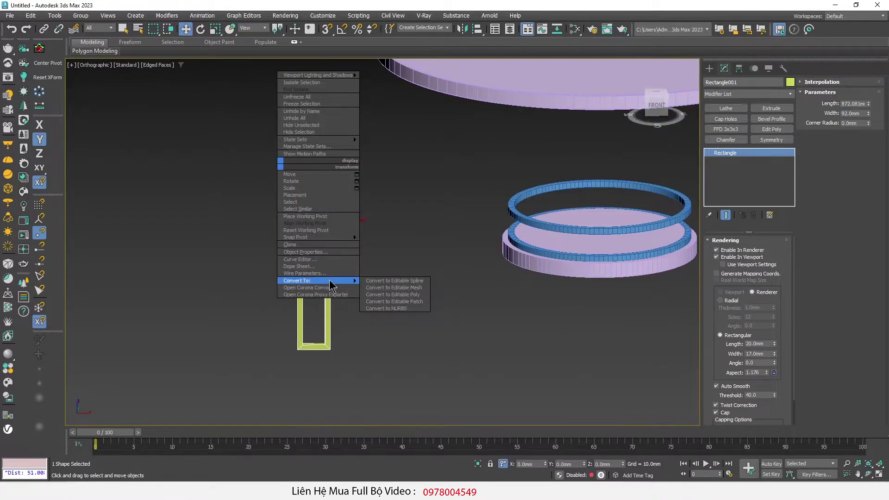
left_click(390, 278)
scroll(343, 285, "down", 3)
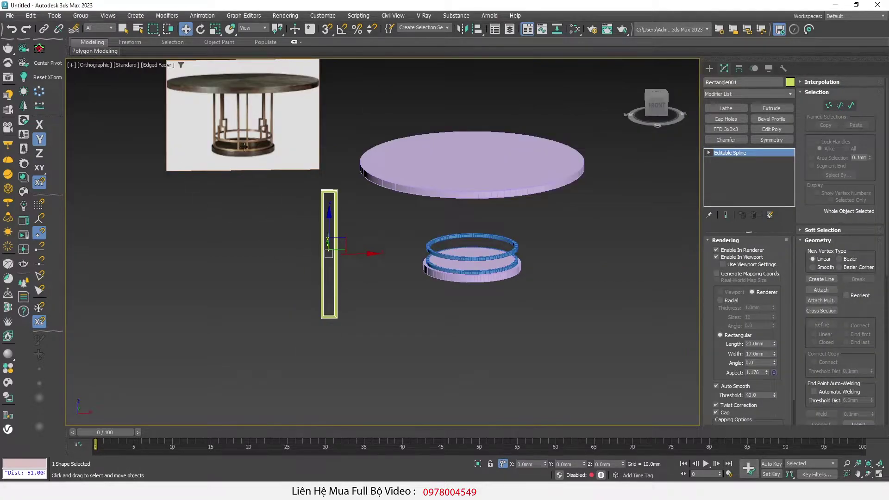
scroll(244, 146, "up", 3)
scroll(243, 184, "up", 4)
scroll(226, 160, "down", 5)
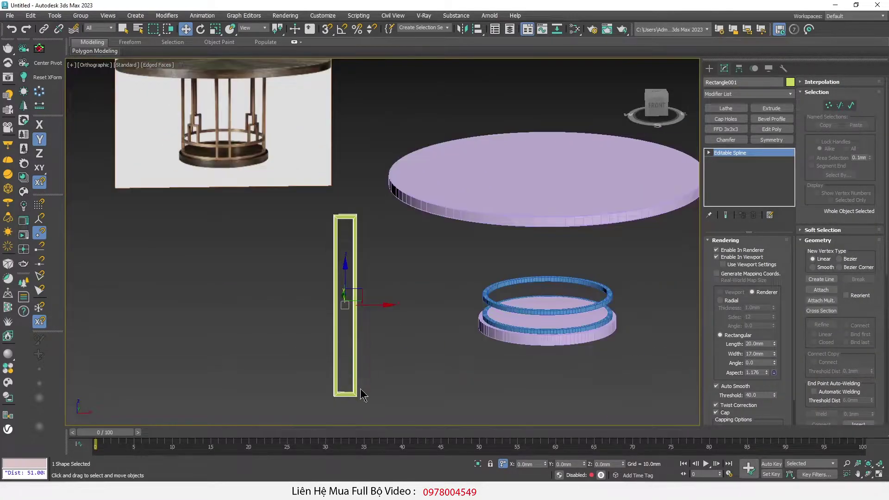
scroll(361, 391, "up", 5)
Step: Delete the rectangle's bottom and top segments, leaving two vertical bars
key("2")
left_click(327, 388)
key("Delete")
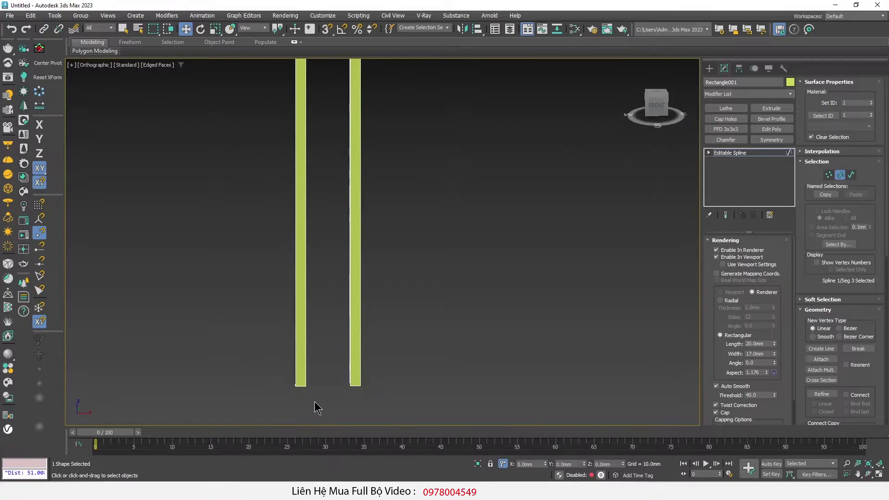
scroll(298, 328, "down", 5)
middle_click_drag(380, 266, 345, 250)
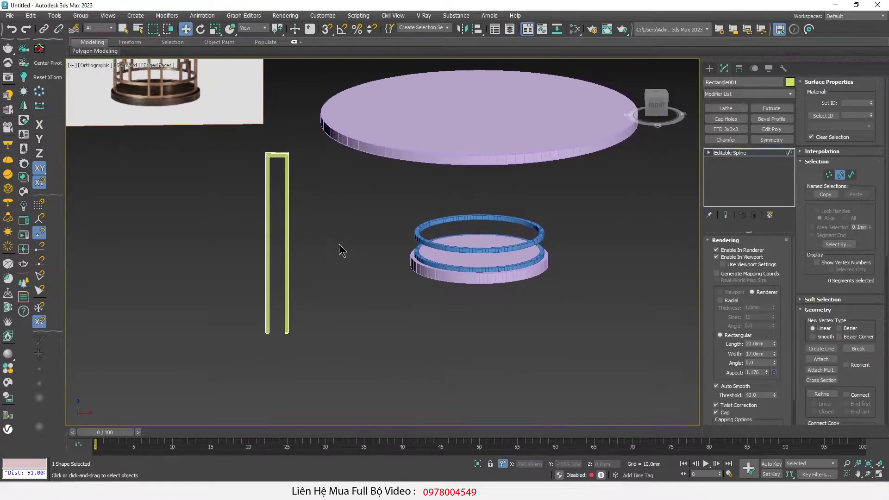
scroll(287, 193, "up", 3)
left_click(272, 130)
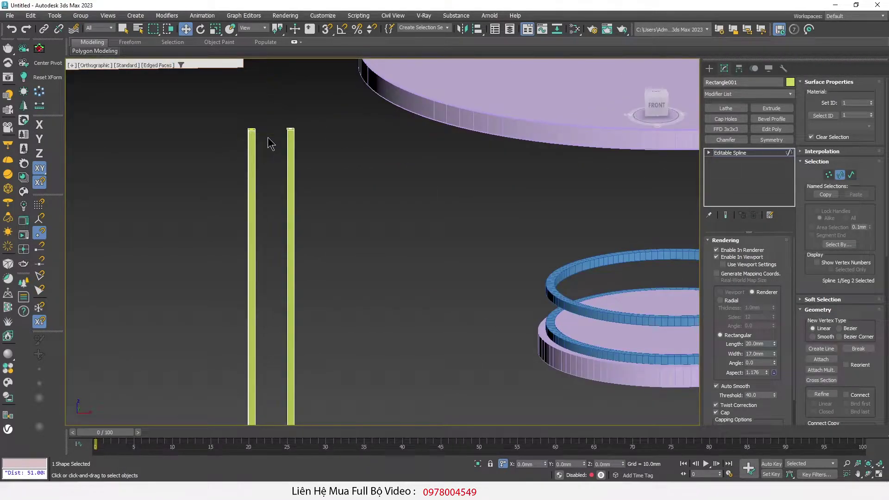
key("Delete")
scroll(271, 144, "down", 3)
scroll(271, 143, "down", 2)
middle_click_drag(386, 243, 294, 293)
Step: Move the two bars next to the ring base
key("2")
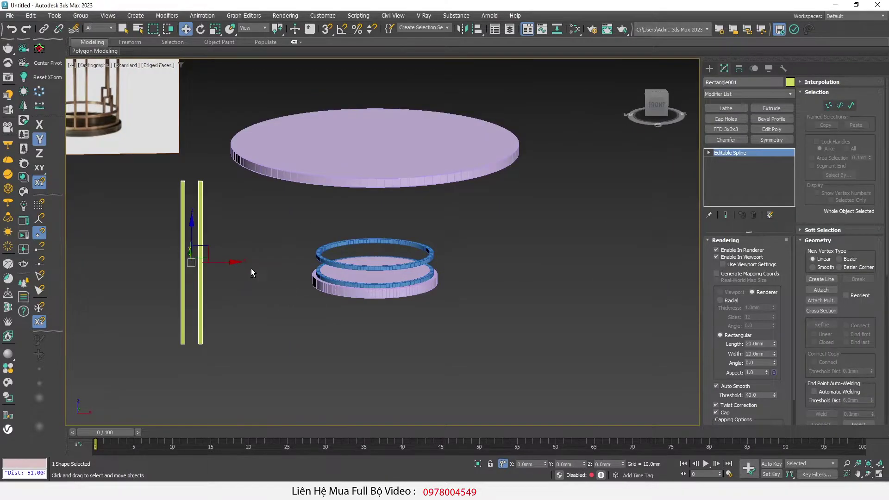
middle_click_drag(251, 268, 245, 324, "alt")
left_click_drag(200, 250, 379, 337)
mouse_move(379, 337)
middle_mouse_down("alt")
mouse_move(404, 293)
mouse_move(376, 303)
middle_mouse_up("alt")
scroll(376, 303, "up", 3)
scroll(376, 304, "up", 3)
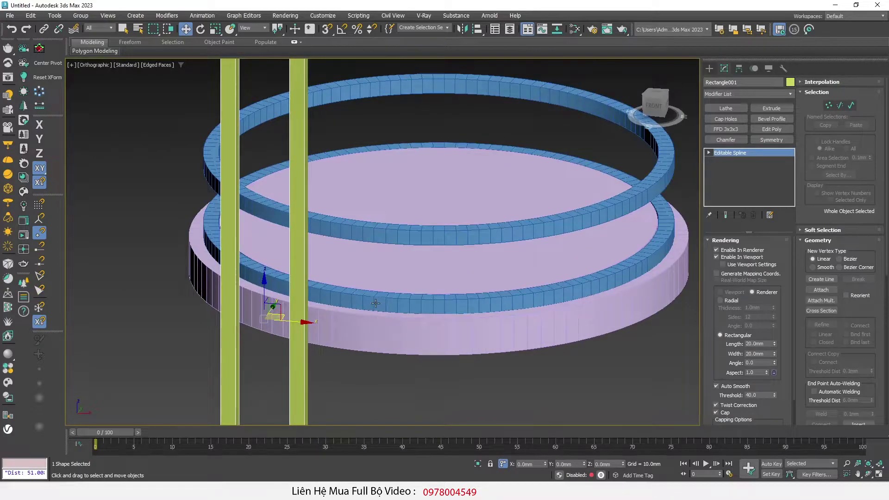
Step: Align the bars' Z minimum to Circle001's Z maximum and apply it
left_click(477, 28)
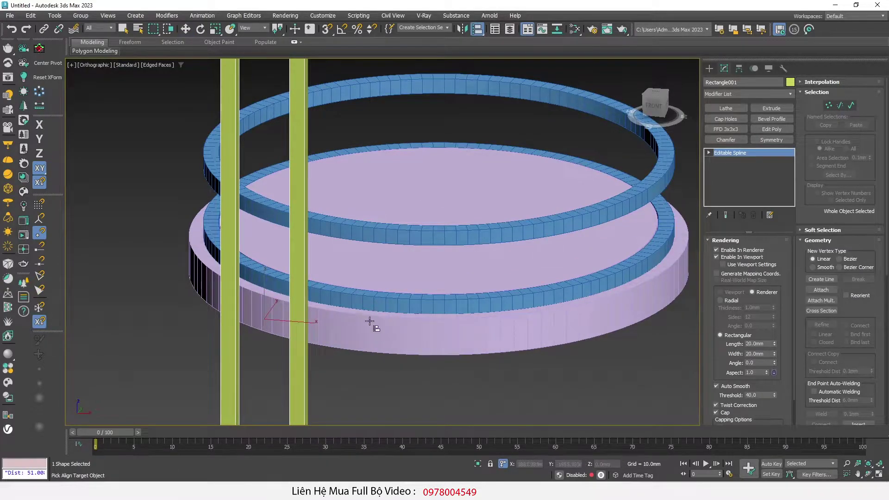
left_click(372, 323)
left_click(588, 200)
left_click(654, 200)
left_click(576, 220)
left_click(627, 251)
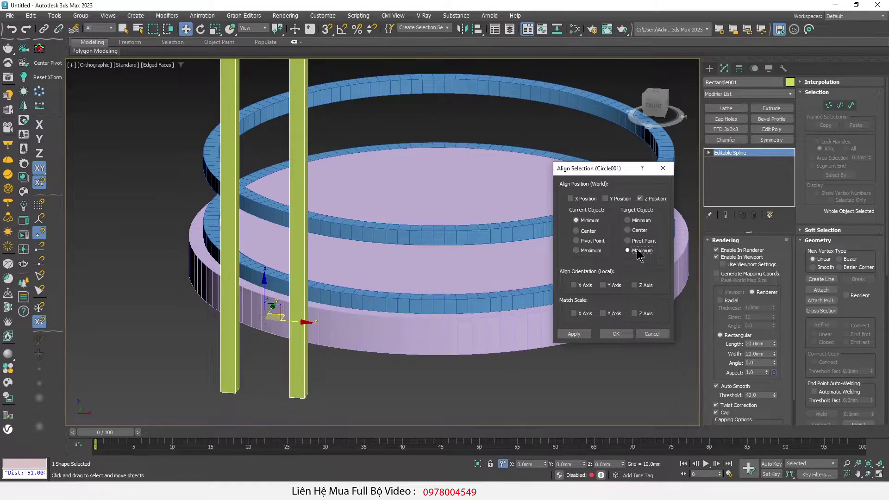
left_click(576, 334)
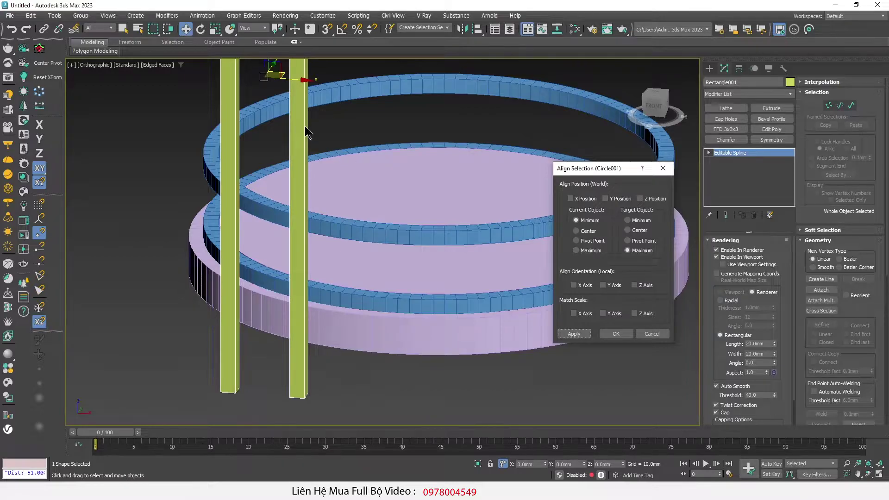
Step: Centre the bars on Circle001 along X, centre to centre
left_click(571, 199)
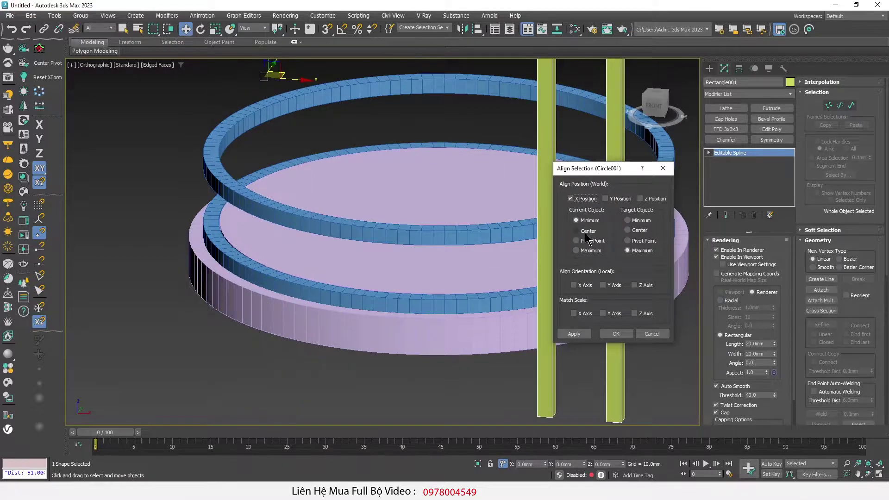
left_click(576, 230)
left_click(640, 230)
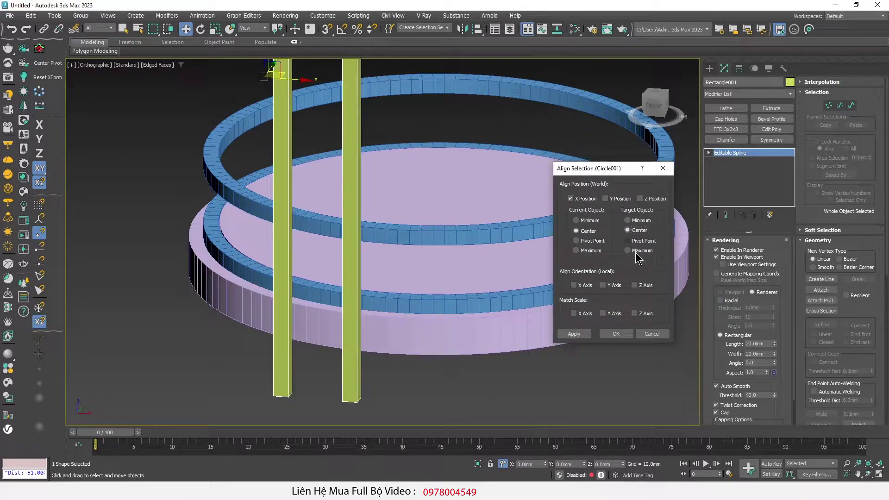
left_click(616, 333)
middle_click_drag(450, 294, 410, 301, "alt")
scroll(411, 301, "down", 3)
Step: Slide the bars along Y toward the rings and nudge them along X in Right view
left_click_drag(376, 197, 502, 202)
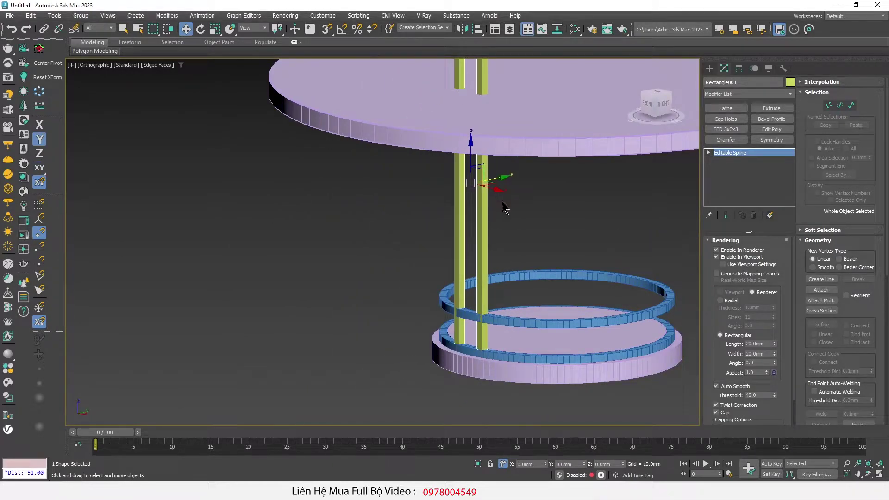
middle_click_drag(502, 201, 479, 254, "alt")
key("v")
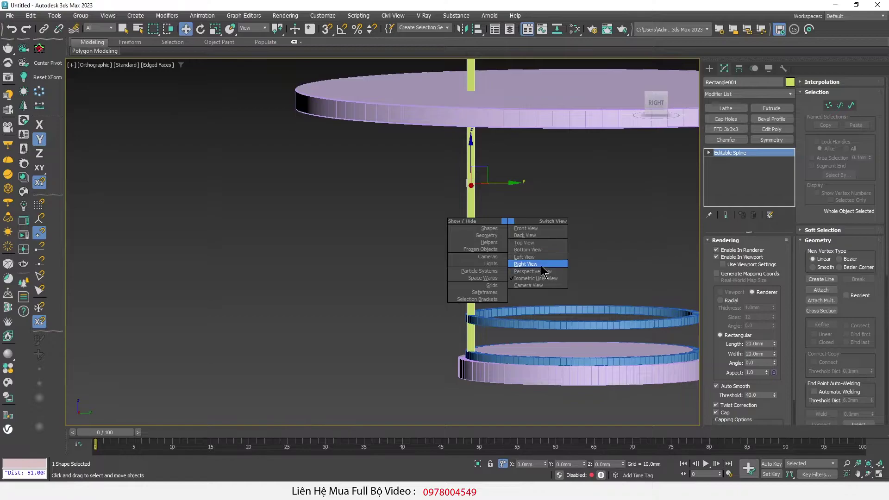
left_click(526, 263)
scroll(541, 269, "down", 3)
scroll(410, 267, "up", 3)
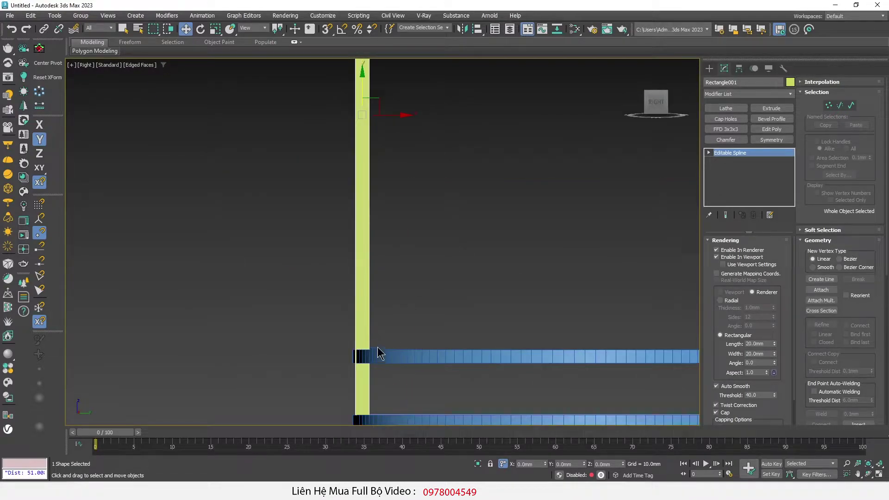
left_click_drag(396, 119, 368, 115)
mouse_move(357, 304)
middle_mouse_down("alt")
mouse_move(382, 335)
mouse_move(424, 340)
middle_mouse_up("alt")
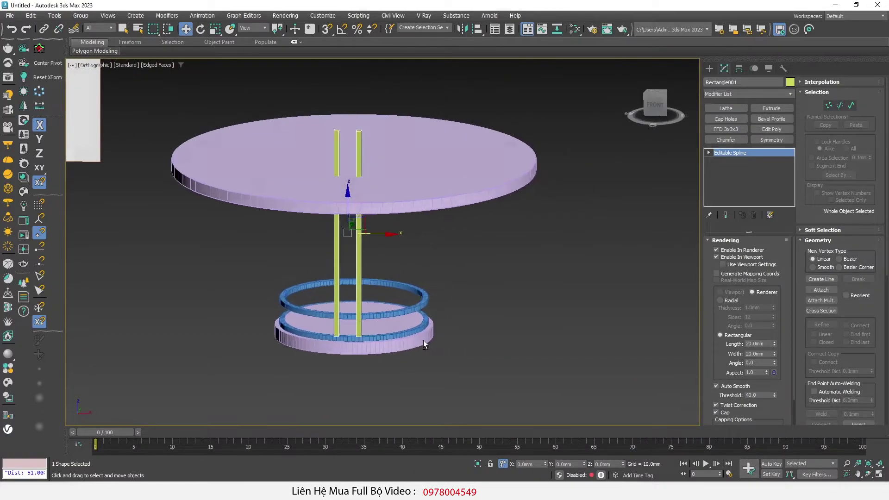
Step: In Front view, nudge the bars about 4 mm along Y so they pass through the ring bands
left_click(658, 105)
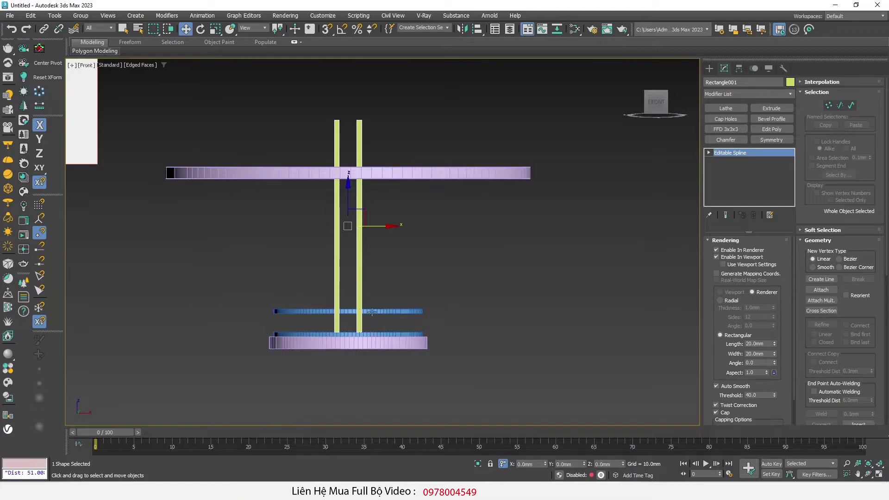
scroll(359, 336, "up", 5)
scroll(437, 348, "up", 3)
scroll(437, 348, "down", 5)
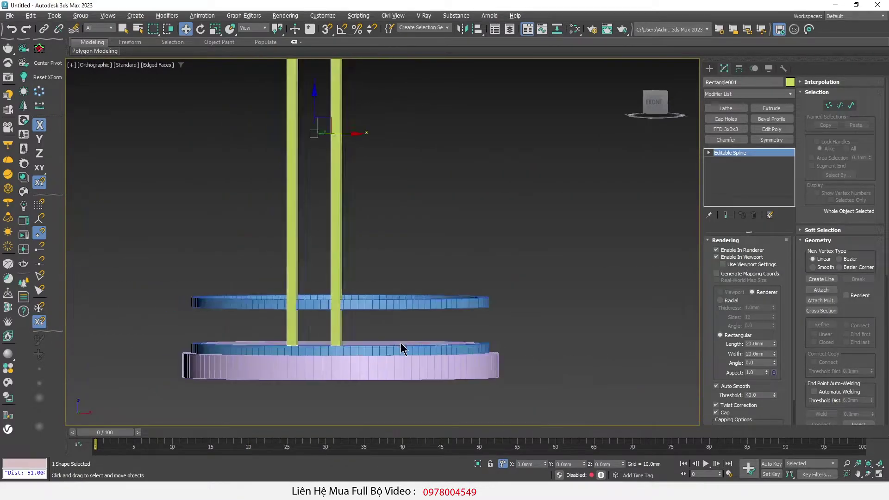
middle_click_drag(407, 346, 353, 372, "alt")
scroll(307, 284, "up", 5)
middle_click_drag(307, 284, 298, 316)
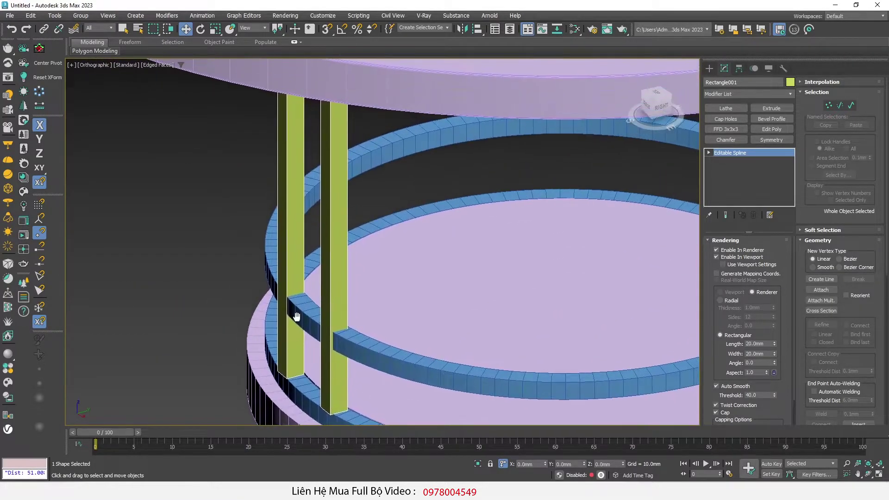
scroll(362, 147, "down", 2)
scroll(361, 139, "down", 3)
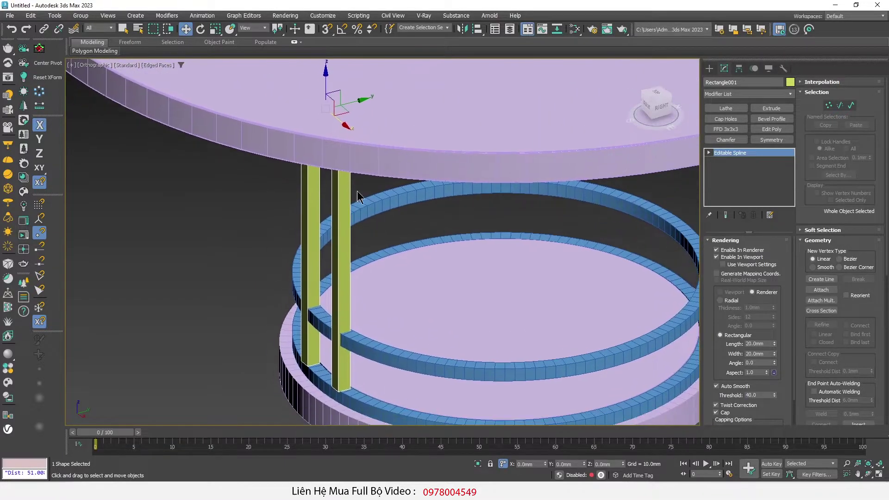
left_click_drag(359, 101, 360, 101)
mouse_move(359, 102)
middle_mouse_down("alt")
mouse_move(329, 307)
mouse_move(350, 308)
middle_mouse_up("alt")
scroll(335, 307, "down", 8)
scroll(308, 353, "up", 3)
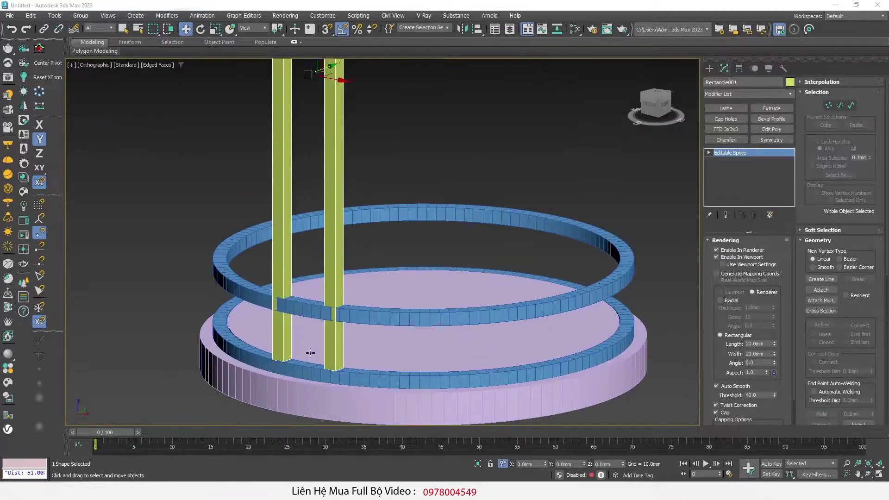
scroll(311, 352, "up", 3)
scroll(312, 347, "up", 3)
scroll(329, 298, "up", 2)
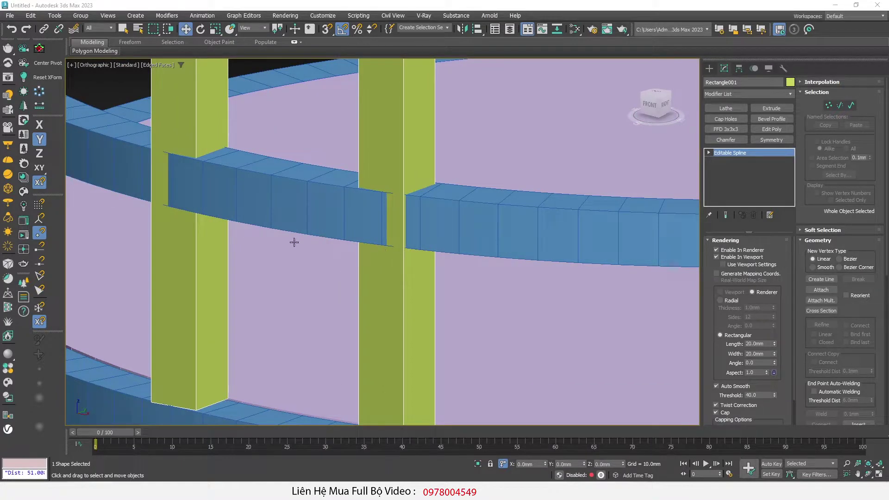
left_click_drag(175, 124, 196, 148)
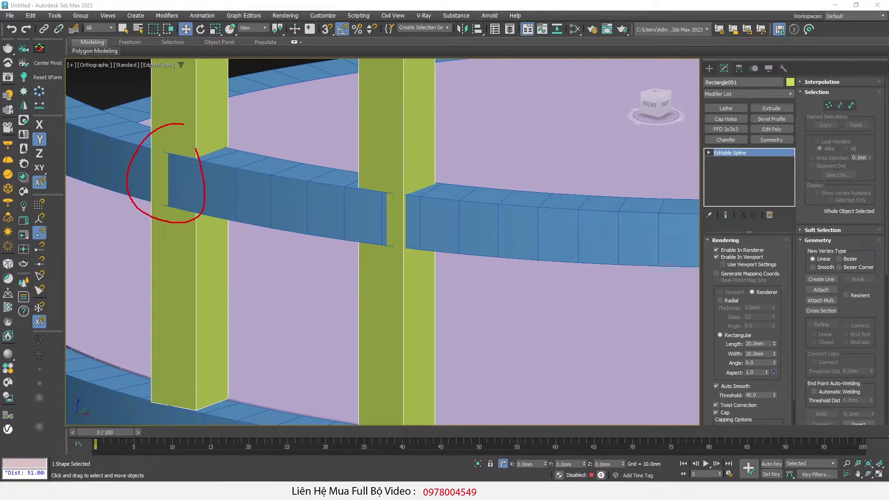
mouse_move(412, 166)
left_mouse_down()
mouse_move(487, 203)
mouse_move(319, 165)
left_mouse_up()
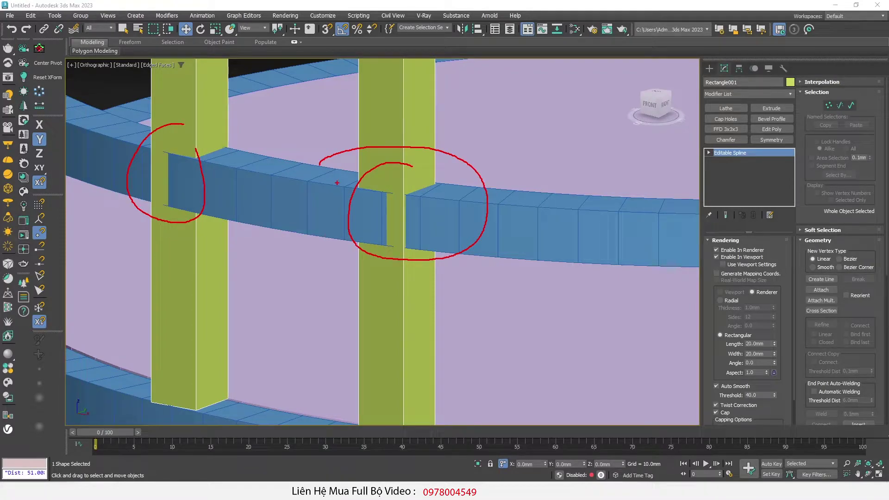
key("Escape")
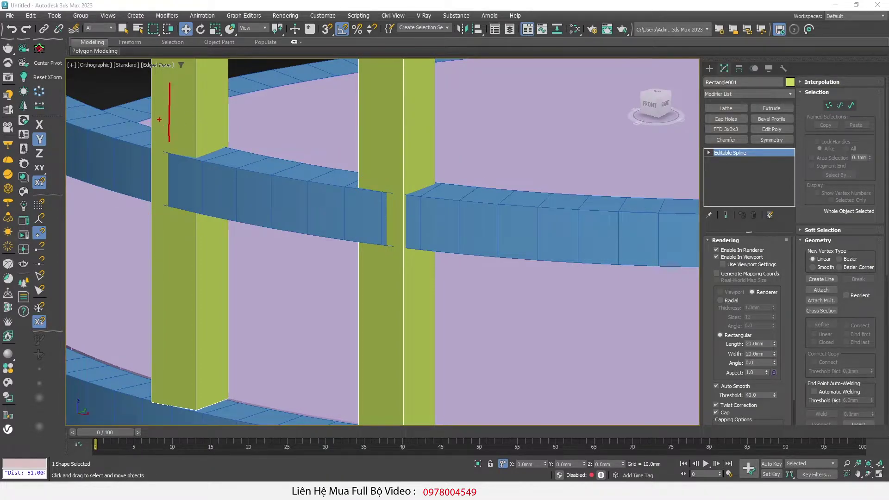
mouse_move(269, 200)
left_mouse_down()
mouse_move(690, 242)
mouse_move(556, 272)
left_mouse_up()
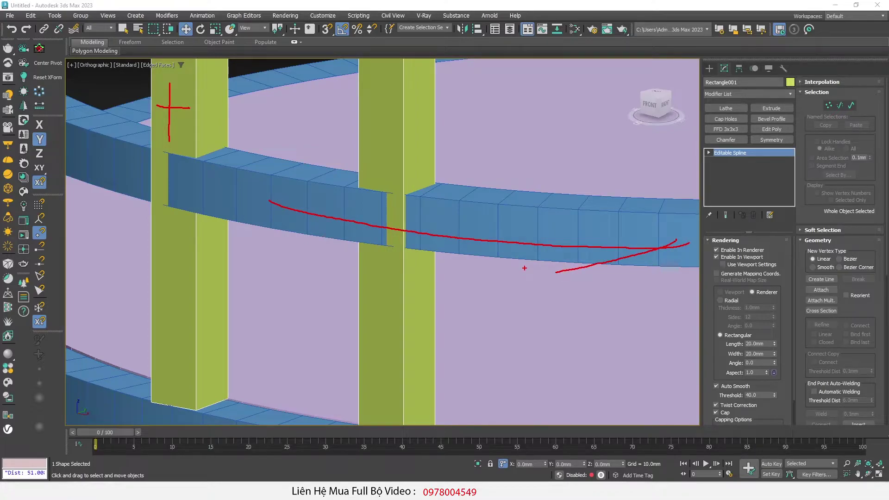
key("Escape")
scroll(299, 266, "down", 5)
middle_click_drag(300, 288, 263, 197, "alt")
left_click_drag(268, 91, 264, 213)
left_click_drag(359, 98, 354, 227)
key("Escape")
scroll(262, 261, "up", 6)
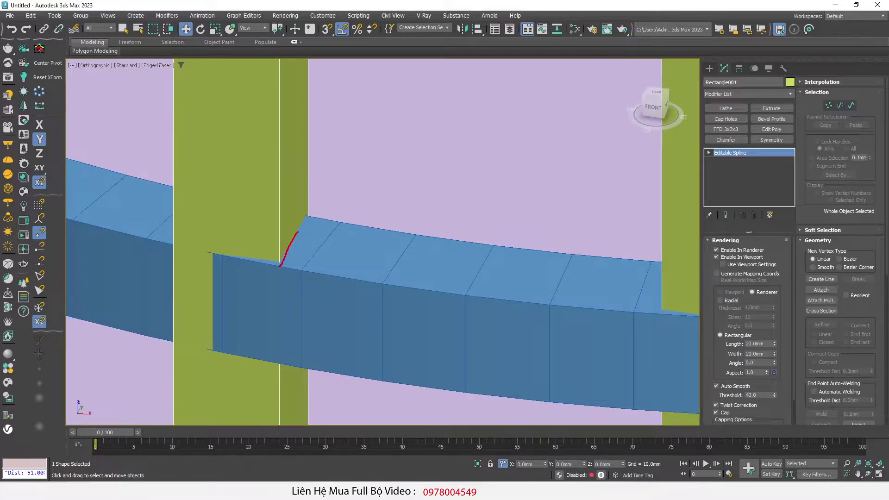
left_click_drag(172, 241, 203, 204)
scroll(262, 229, "down", 5)
left_click_drag(259, 215, 267, 339)
left_click_drag(268, 219, 265, 324)
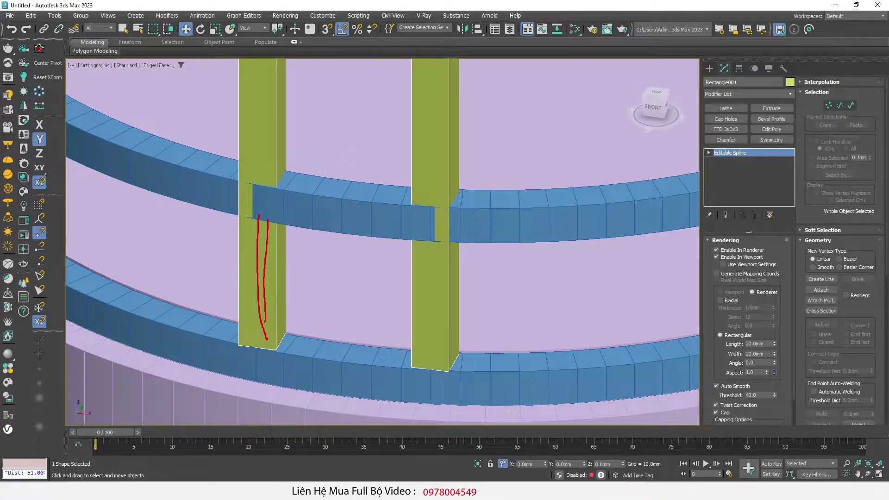
left_click_drag(263, 180, 262, 62)
left_click_drag(433, 168, 430, 72)
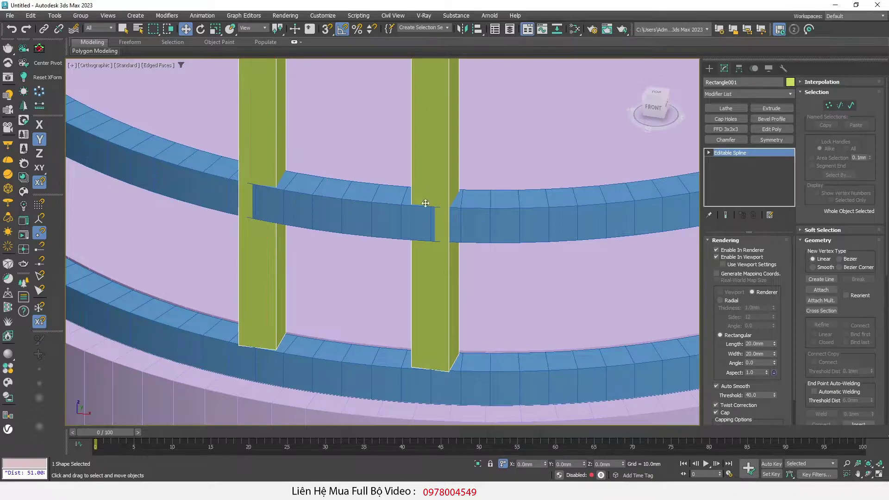
left_click(353, 212)
scroll(355, 213, "down", 5)
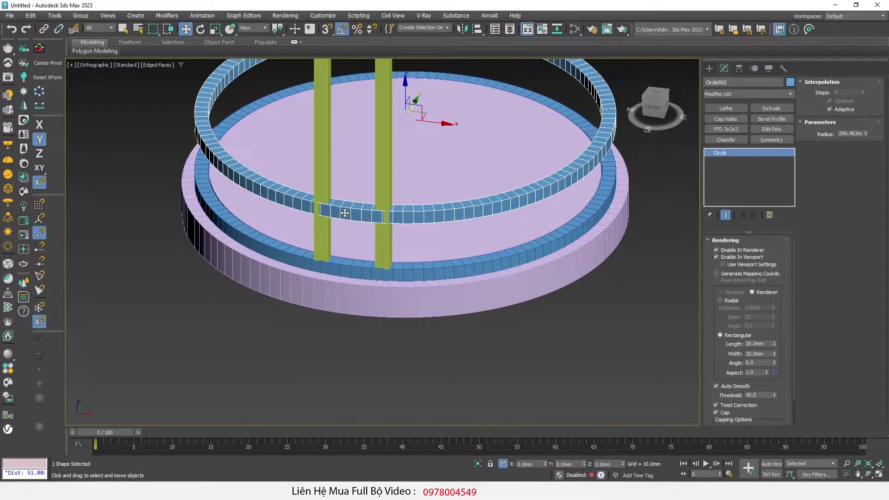
Step: Select the blue ring together with the two green posts and isolate them
scroll(345, 213, "up", 5)
mouse_move(431, 147)
left_mouse_down()
mouse_move(258, 163)
mouse_move(458, 153)
left_mouse_up()
key("Escape")
scroll(299, 228, "down", 5)
middle_click_drag(299, 228, 352, 311)
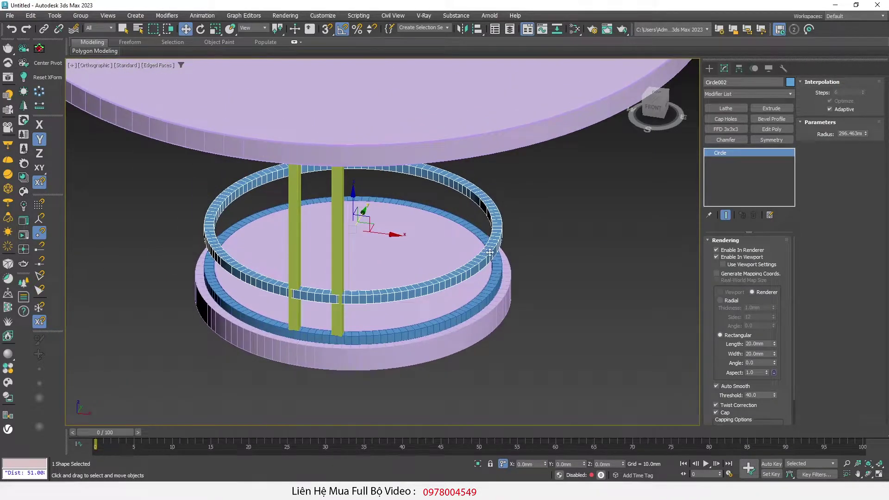
left_click_drag(486, 237, 460, 227)
left_click_drag(393, 132, 372, 147)
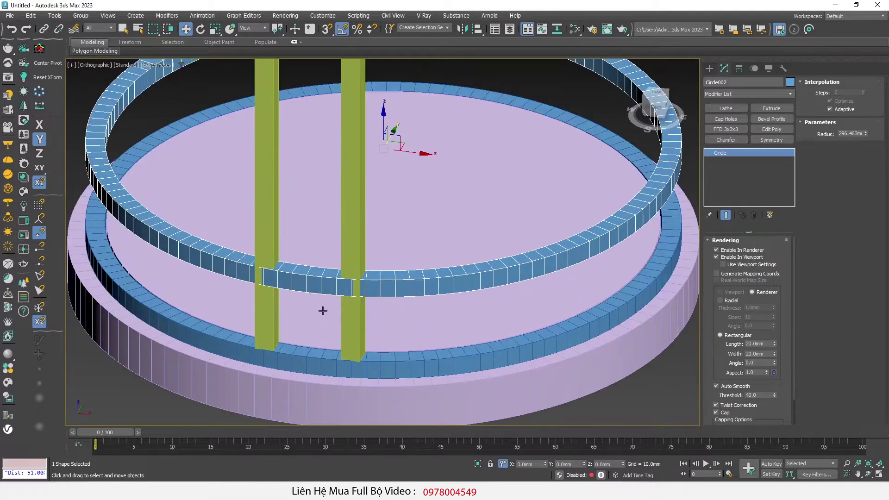
scroll(322, 310, "up", 4)
left_click(217, 260, "ctrl")
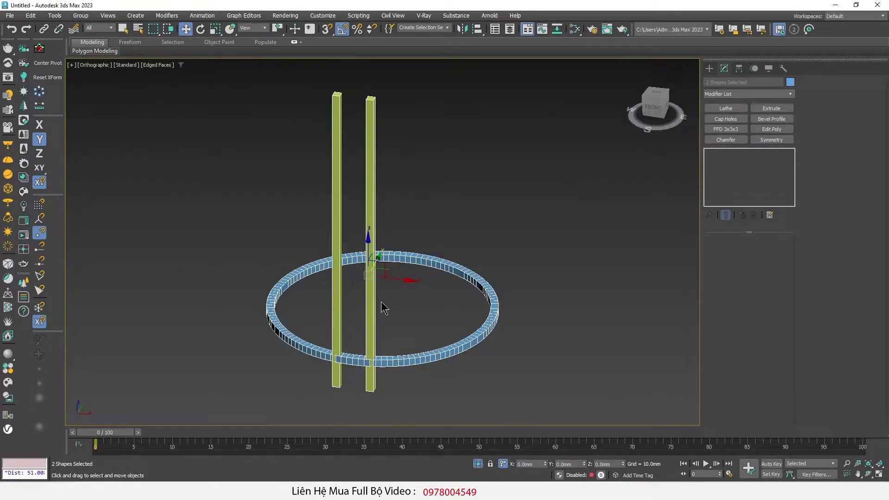
left_click(478, 463)
Step: Switch to Top view and measure across the ring between the posts
key("t")
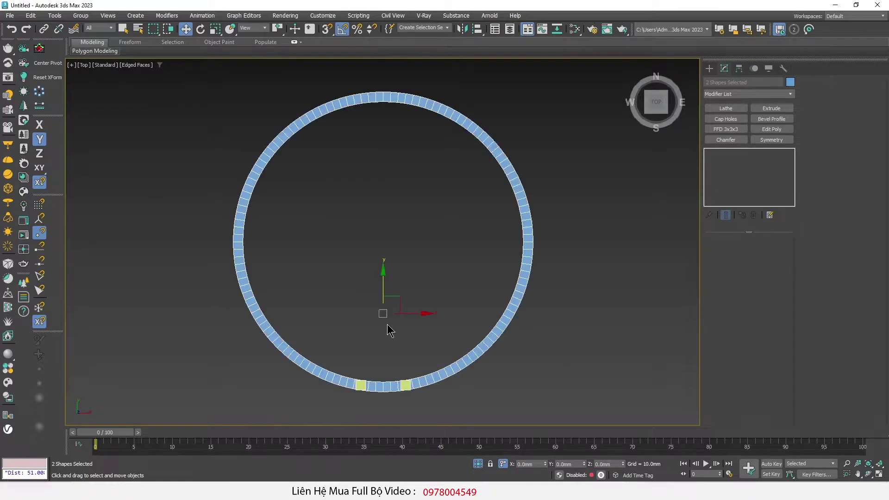
scroll(398, 403, "up", 5)
scroll(368, 394, "up", 4)
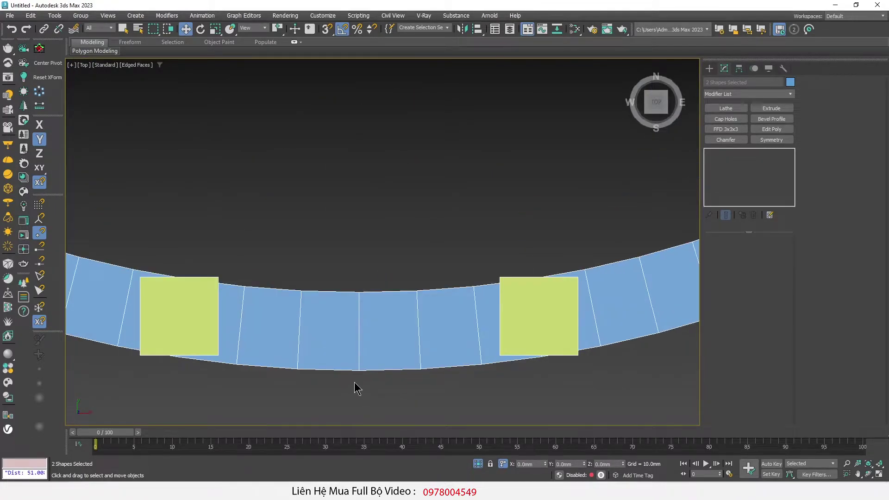
middle_click_drag(357, 387, 358, 324)
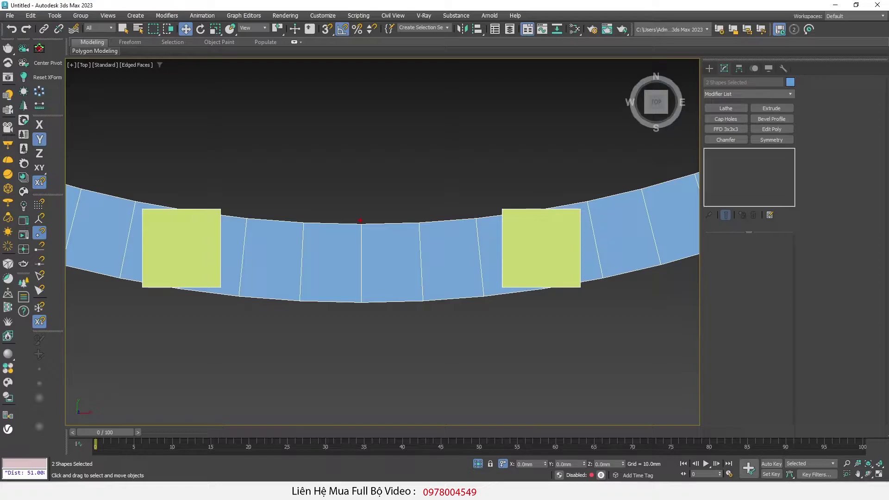
left_click(360, 221)
left_click(360, 306)
scroll(360, 310, "down", 5)
scroll(360, 310, "down", 2)
scroll(212, 210, "up", 8)
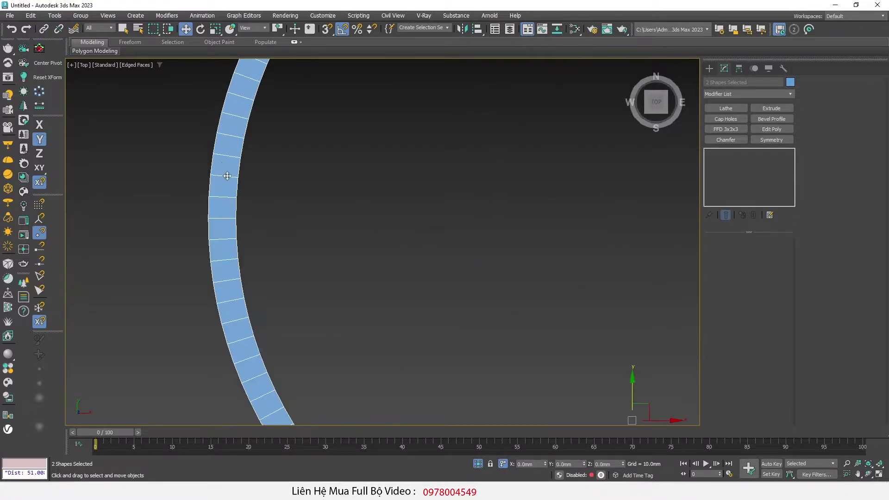
scroll(199, 224, "up", 2)
Step: Sketch bar positions along the ring, clear them, and select only the blue ring
left_click_drag(165, 224, 301, 226)
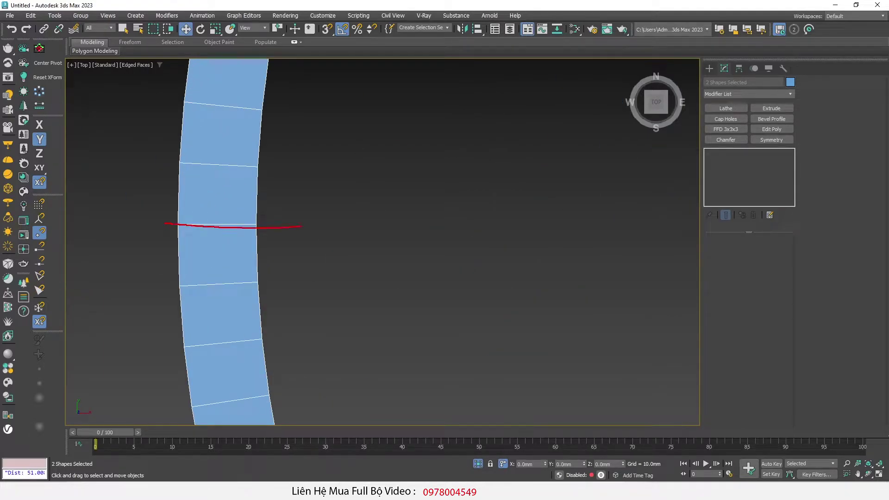
scroll(306, 224, "down", 5)
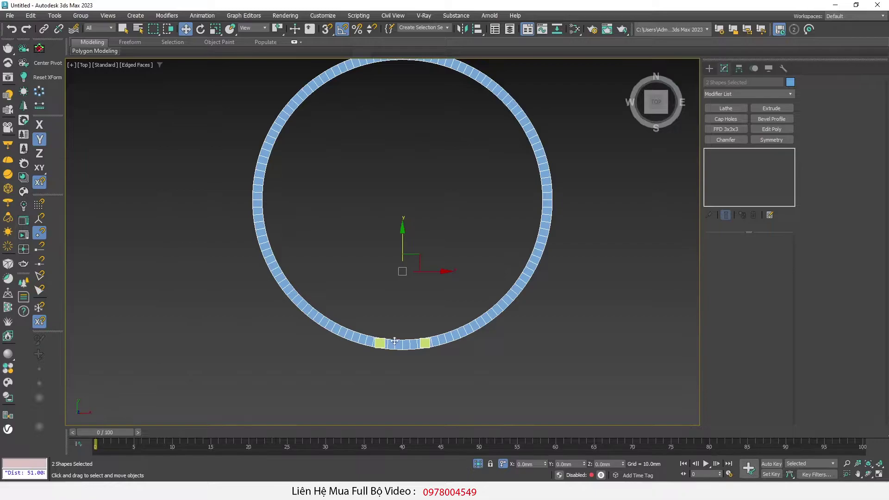
scroll(394, 342, "up", 2)
scroll(348, 371, "up", 2)
scroll(295, 387, "up", 3)
scroll(308, 353, "up", 2)
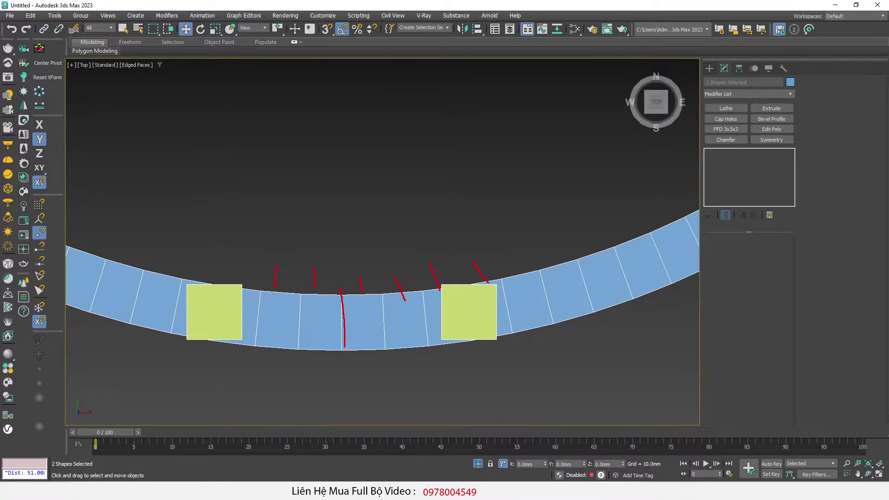
left_click_drag(190, 267, 482, 296)
key("Escape")
scroll(355, 239, "down", 5)
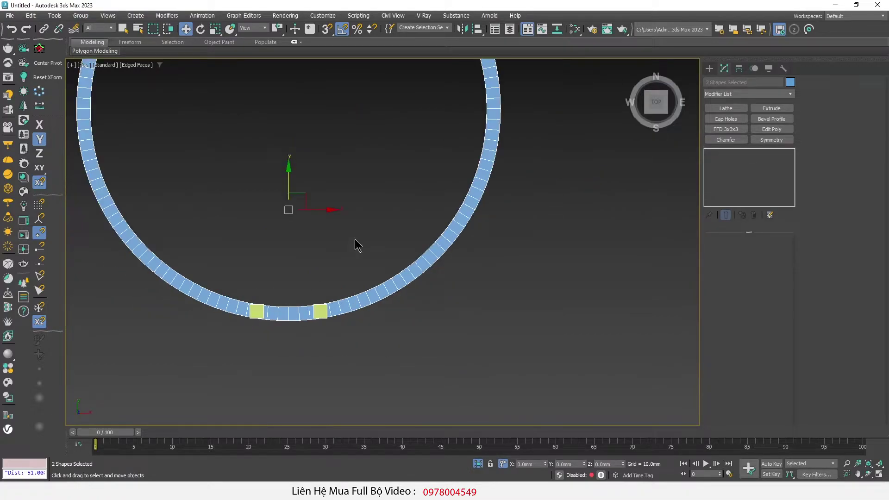
middle_click_drag(354, 239, 353, 347)
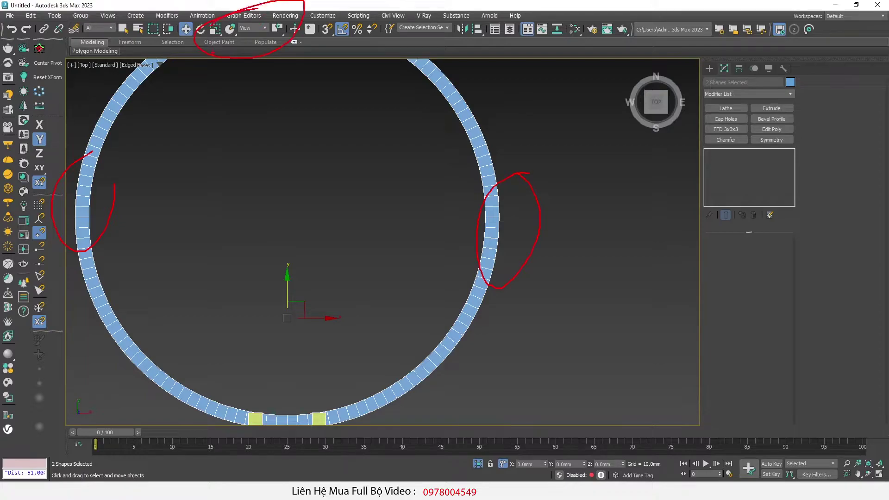
scroll(324, 273, "up", 2)
left_click(467, 278)
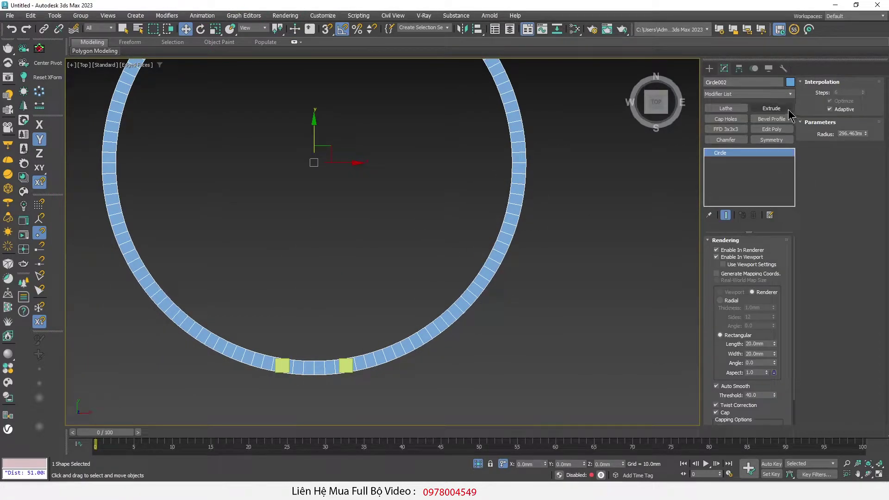
Step: Add Edit Poly to Circle002 and detach the 32 polygons between the posts as Object001
left_click(777, 129)
scroll(314, 383, "up", 2)
scroll(314, 383, "up", 2)
key("4")
mouse_move(415, 392)
left_mouse_down()
mouse_move(233, 315)
mouse_move(214, 292)
left_mouse_up()
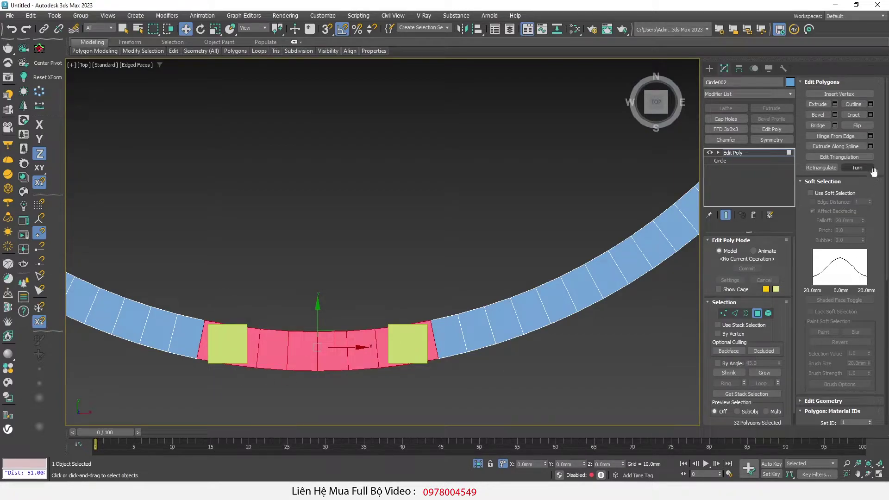
mouse_move(874, 255)
left_mouse_down()
mouse_move(870, 119)
mouse_move(874, 274)
left_mouse_up()
scroll(816, 408, "down", 5)
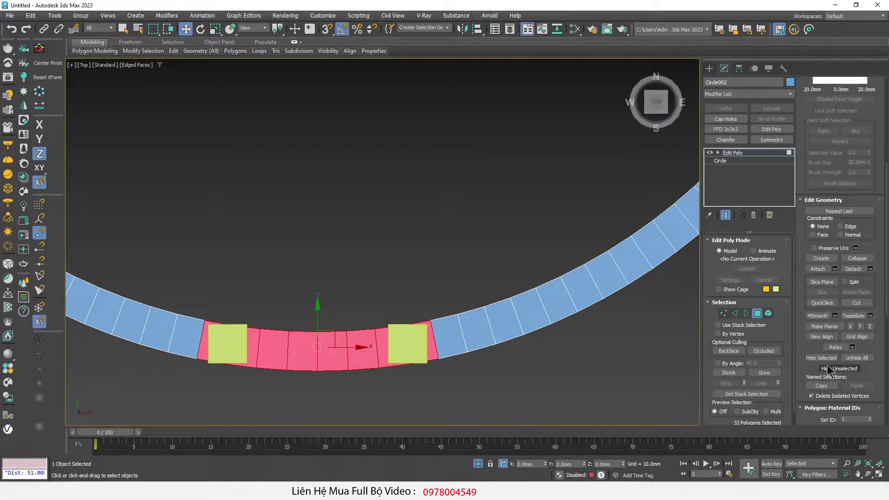
left_click(870, 269)
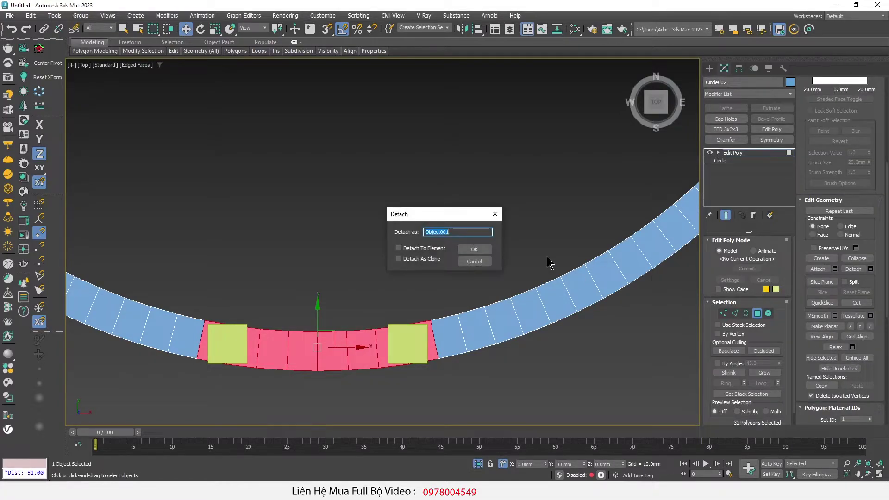
left_click(482, 249)
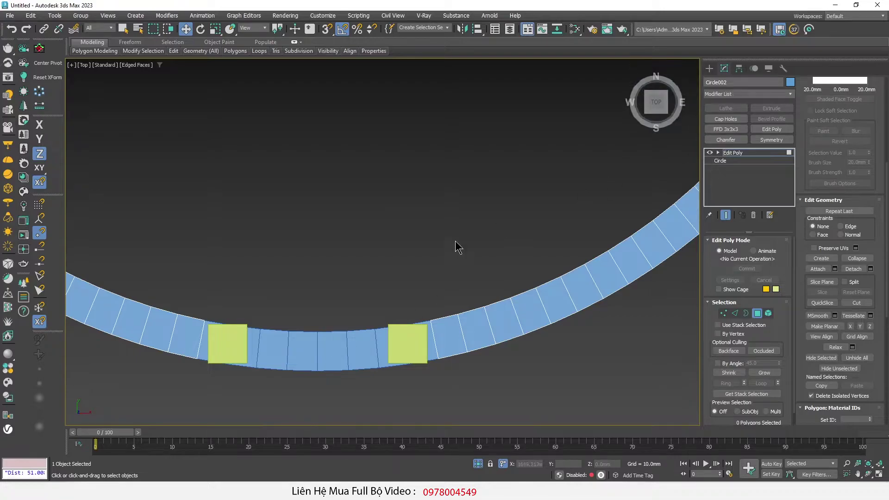
scroll(363, 299, "down", 5)
middle_click_drag(364, 252, 347, 288)
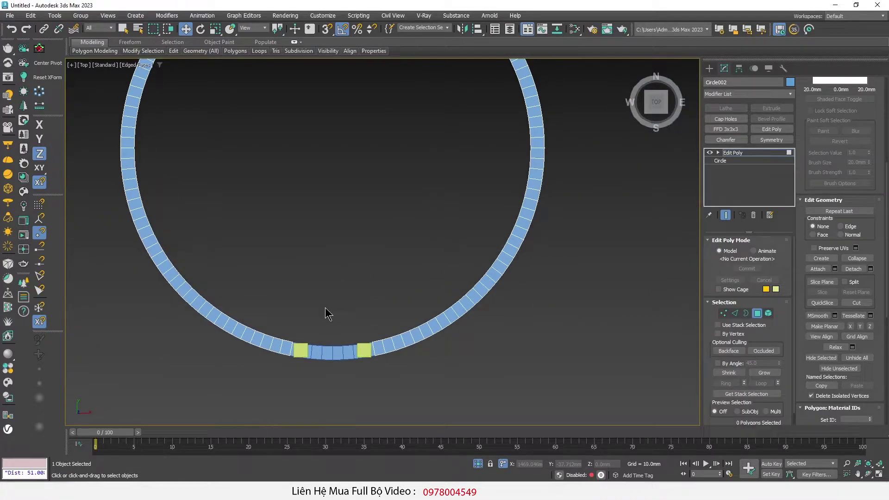
Step: Try rotating the detached ring piece, then undo back to the editable ring
left_click(341, 351)
middle_click_drag(349, 258, 365, 319)
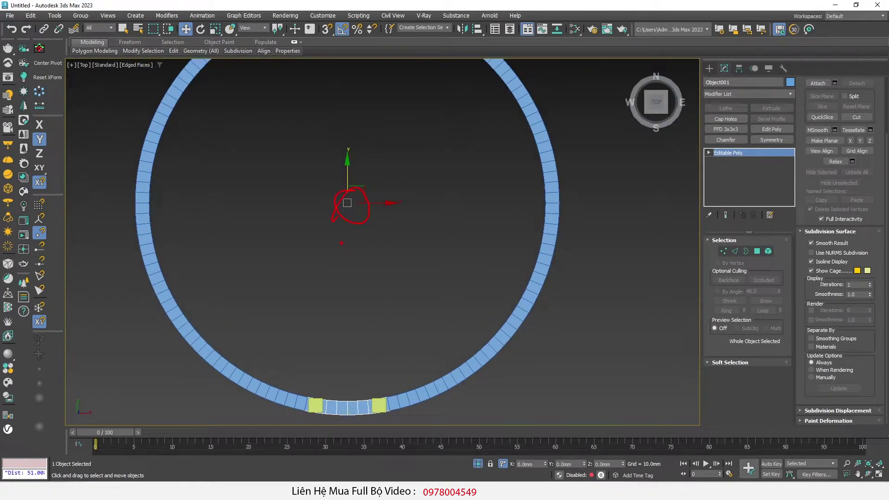
key("e")
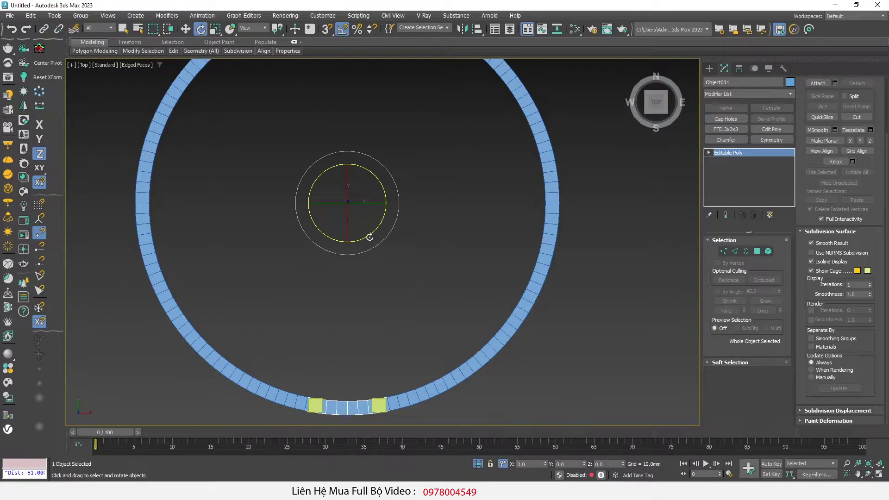
left_click_drag(370, 237, 420, 223)
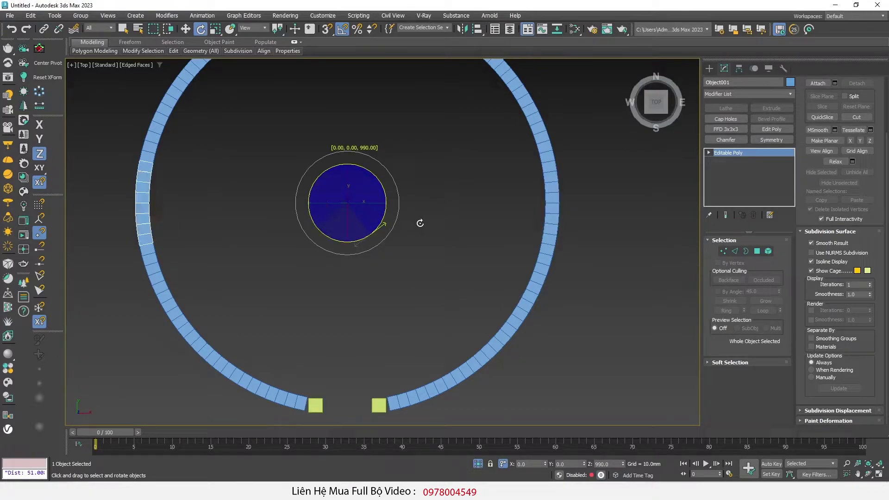
key("w")
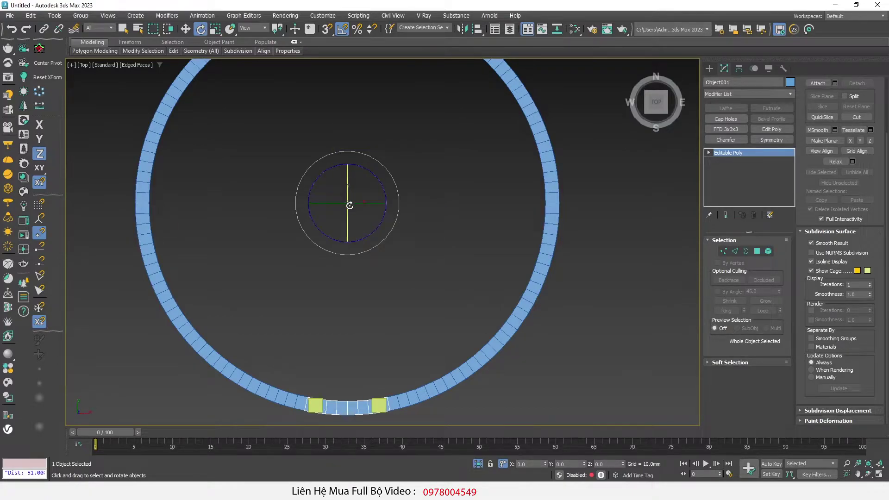
key("ctrl+z")
key("ctrl+z")
key("ctrl+z")
key("ctrl+z")
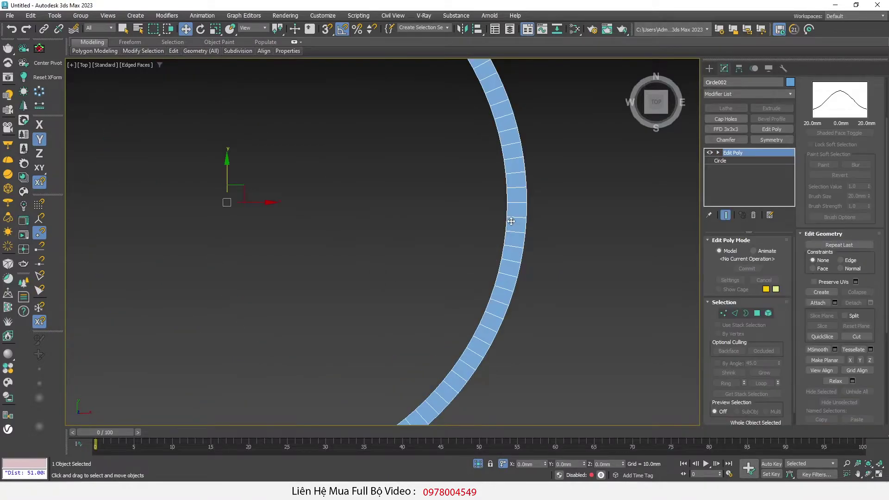
key("ctrl+z")
Step: Delete a stretch of polygons along the ring's right side
scroll(547, 203, "up", 5)
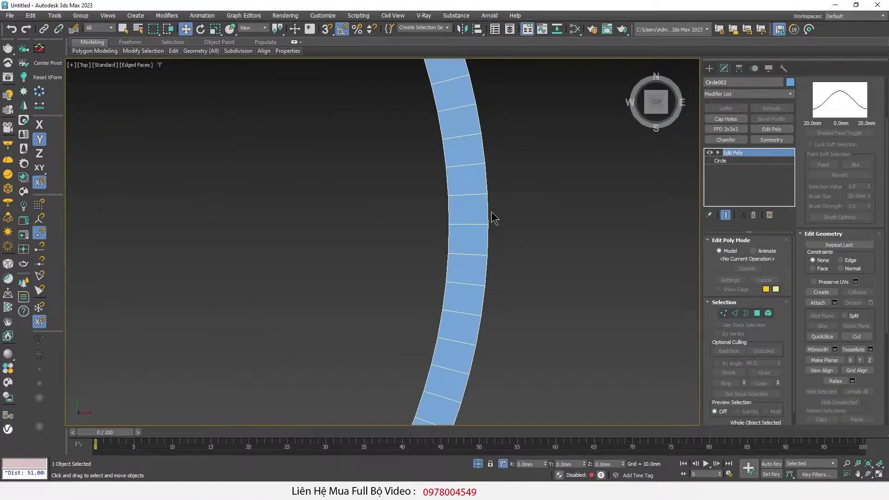
key("4")
left_click_drag(494, 204, 421, 204)
left_click_drag(493, 185, 443, 170, "ctrl")
left_click_drag(484, 116, 440, 155, "ctrl")
left_click_drag(482, 245, 447, 242, "ctrl")
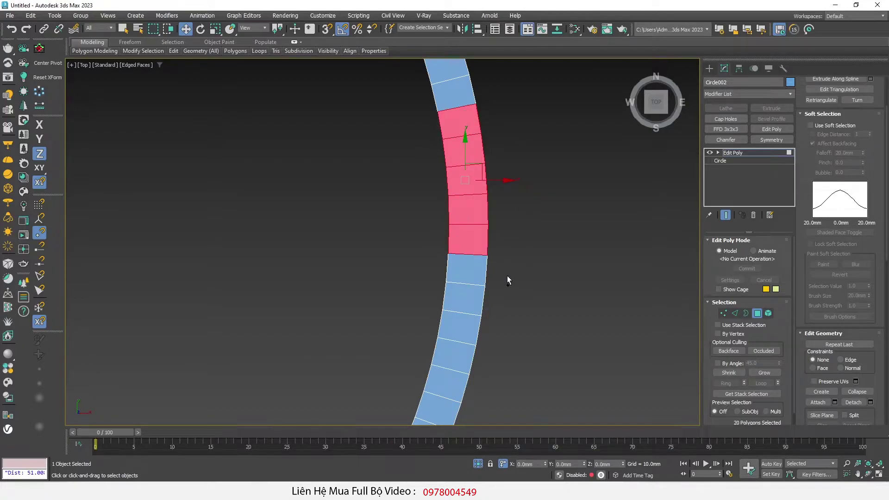
left_click_drag(497, 275, 456, 280, "ctrl")
left_click(461, 290, "ctrl")
left_click(466, 319, "ctrl")
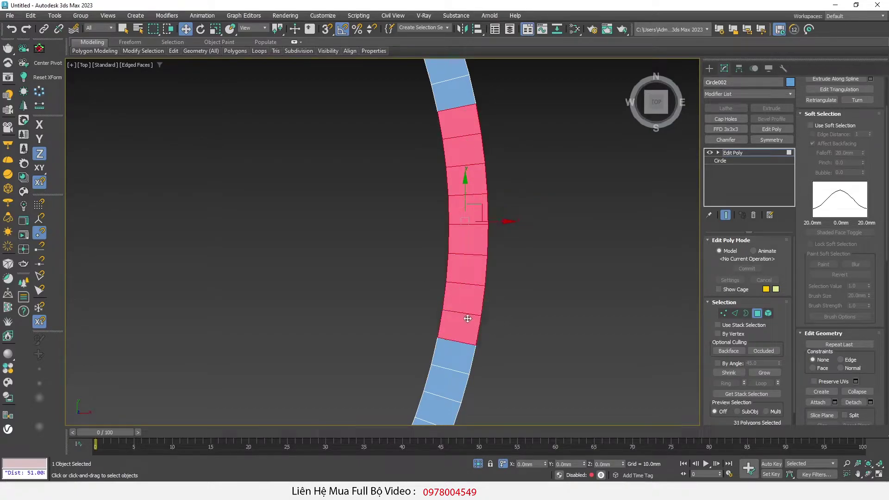
key("Delete")
Step: Delete the four top ring polygons and widen the gap at its left end
scroll(507, 322, "down", 5)
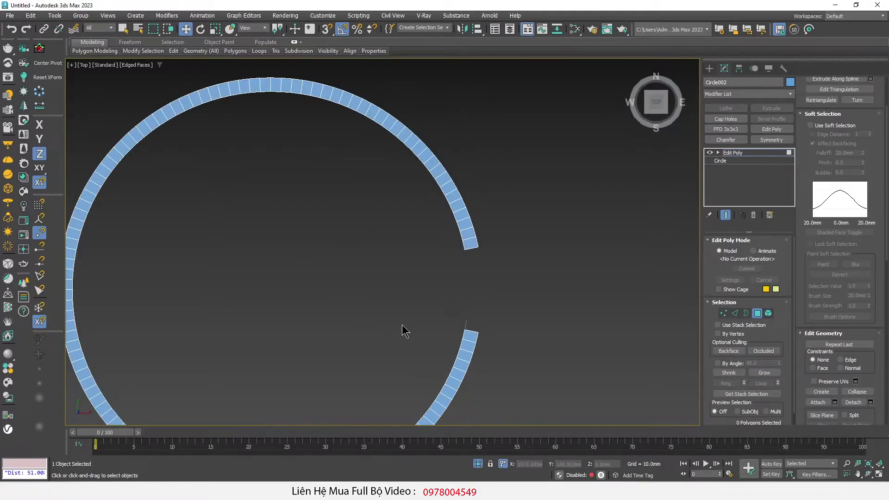
middle_click_drag(403, 329, 459, 366)
scroll(326, 114, "up", 2)
scroll(341, 118, "up", 4)
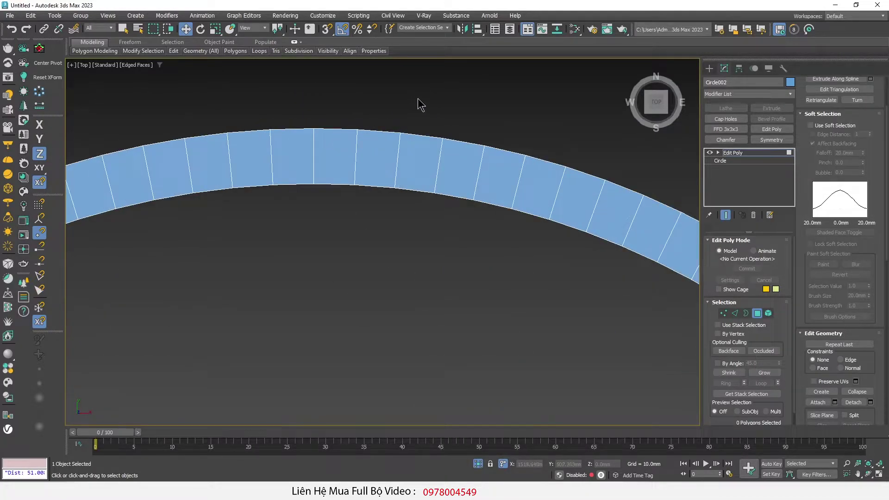
mouse_move(467, 113)
left_mouse_down()
mouse_move(413, 198)
mouse_move(341, 232)
left_mouse_up()
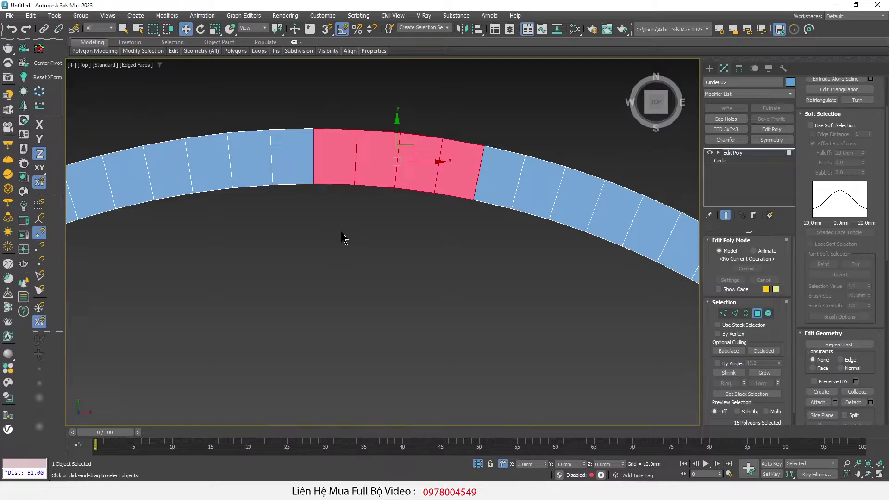
key("Delete")
left_click_drag(344, 89, 178, 261)
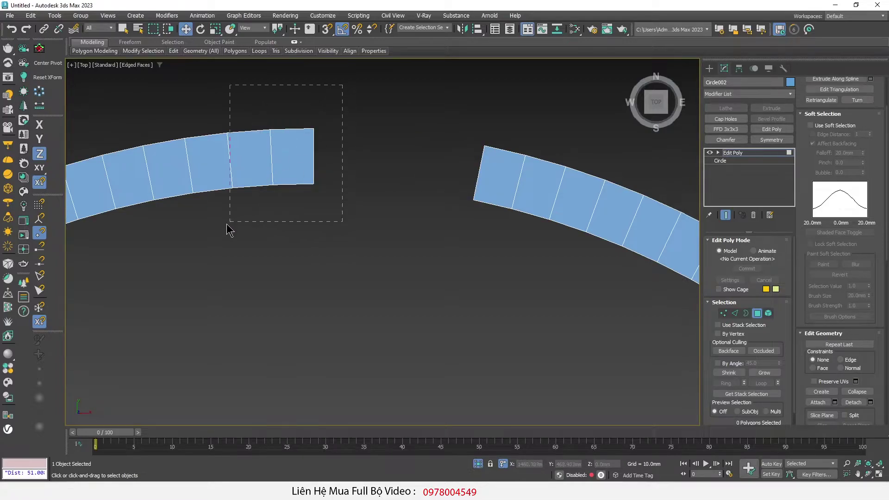
key("Delete")
Step: Delete the left-side ring polygons, including the end and lower ones, then leave Polygon mode
scroll(333, 218, "down", 5)
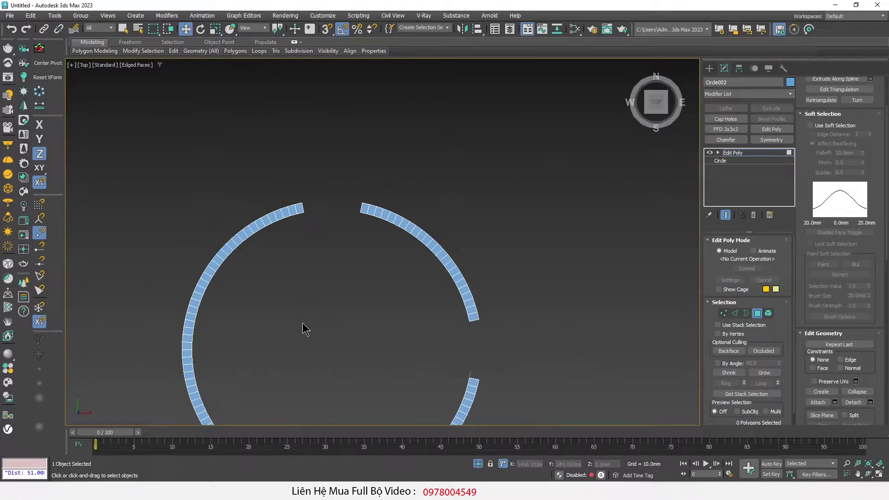
middle_click_drag(302, 328, 301, 277)
scroll(187, 301, "up", 7)
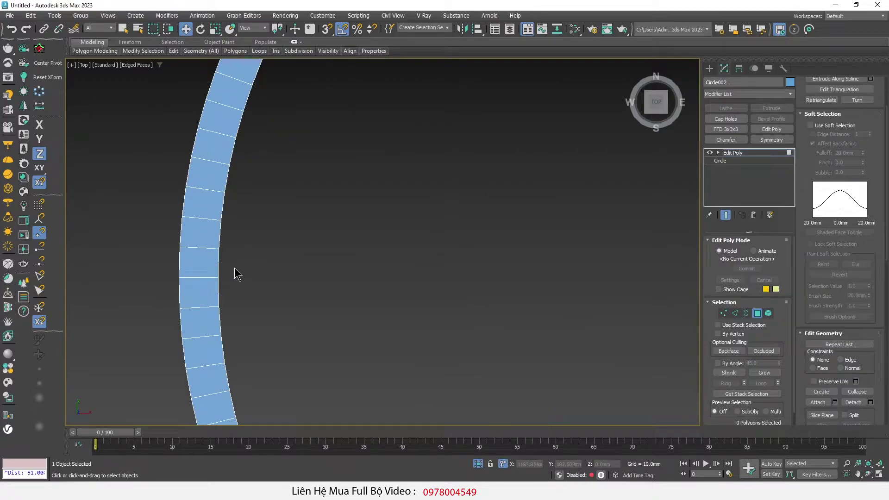
left_click_drag(293, 204, 160, 260)
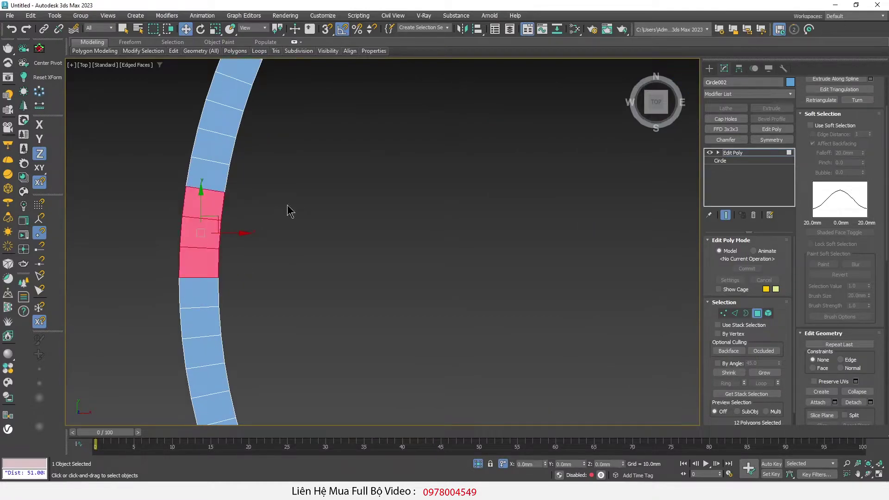
key("Delete")
left_click_drag(238, 186, 126, 196)
key("Delete")
left_click_drag(330, 230, 132, 384)
key("Delete")
scroll(191, 250, "down", 6)
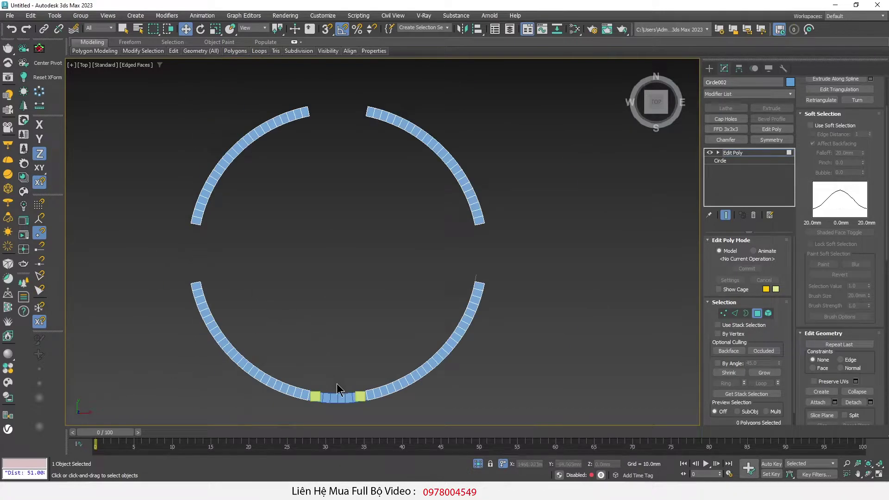
key("4")
scroll(371, 403, "up", 2)
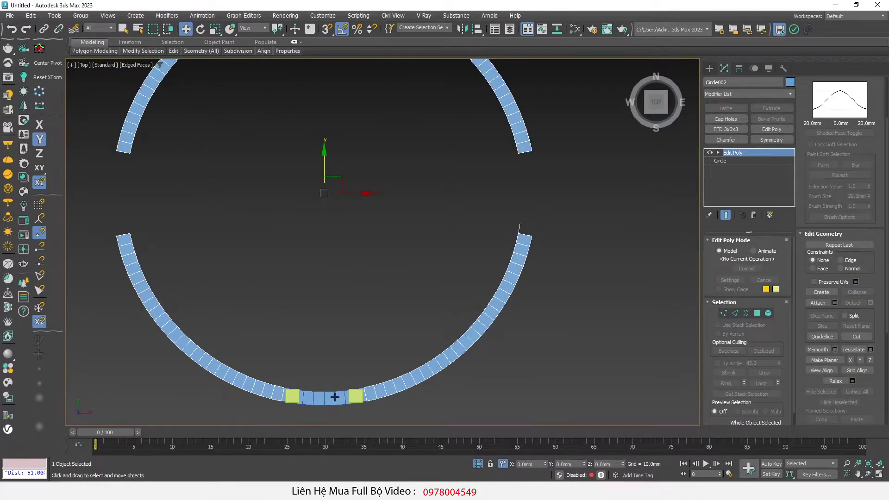
Step: Rotate the ring 180° about its vertical axis and orbit to view its band
scroll(326, 398, "up", 2)
scroll(326, 398, "down", 2)
key("e")
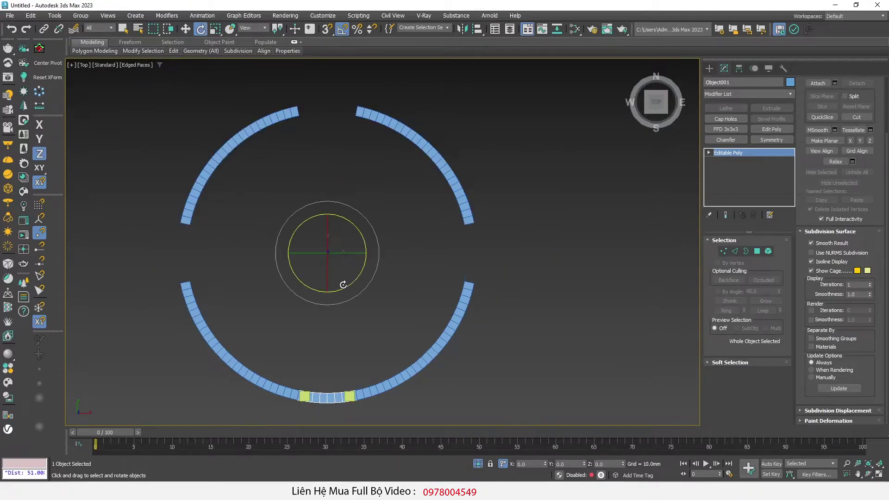
left_click_drag(344, 283, 362, 278)
middle_click_drag(361, 371, 356, 308)
scroll(321, 352, "up", 3)
key("w")
scroll(413, 389, "up", 2)
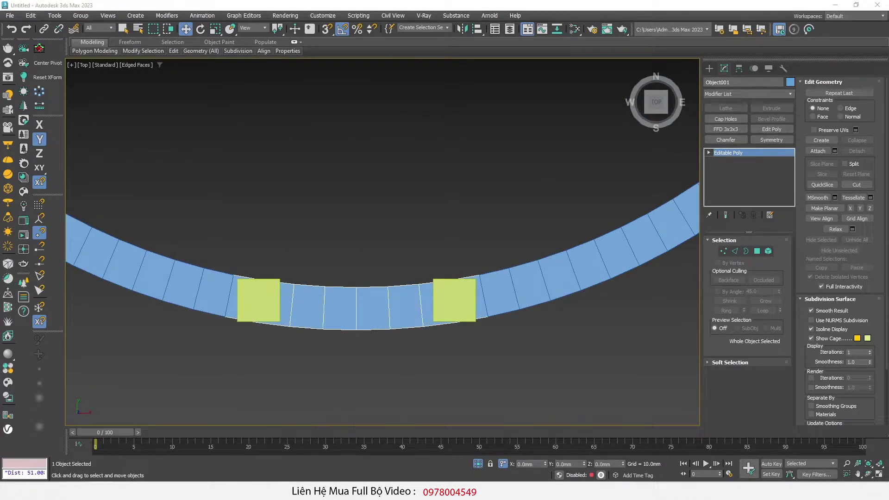
scroll(268, 319, "up", 3)
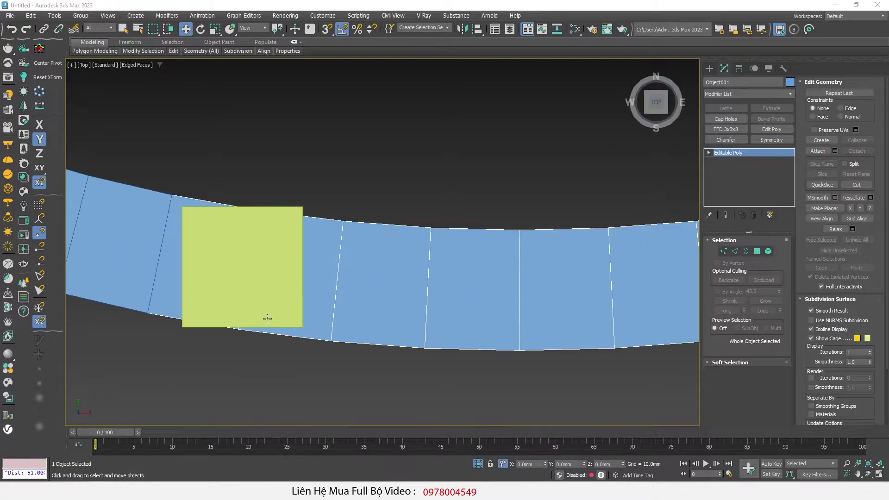
scroll(290, 307, "up", 1)
scroll(337, 218, "down", 3)
mouse_move(336, 219)
middle_mouse_down("alt")
mouse_move(341, 258)
mouse_move(327, 244)
middle_mouse_up("alt")
scroll(328, 244, "up", 3)
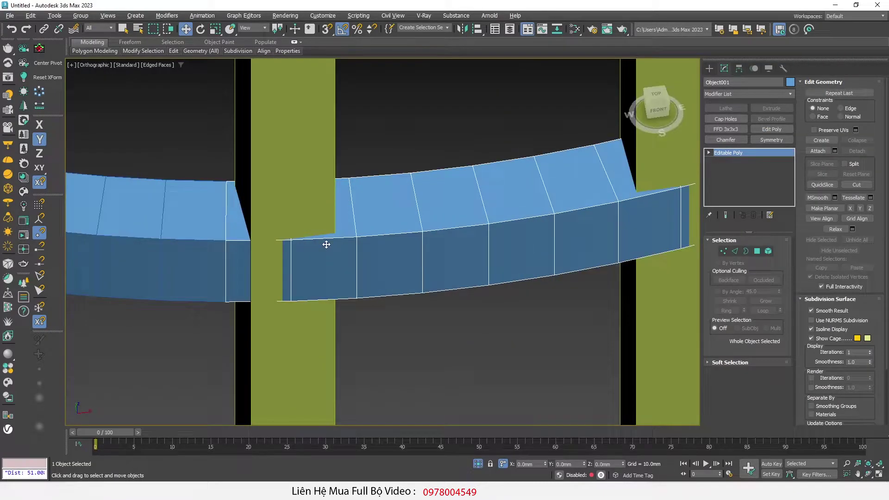
Step: Connect an edge ring across the band segment, sliding the new edge toward the bar
key("2")
left_click(335, 240)
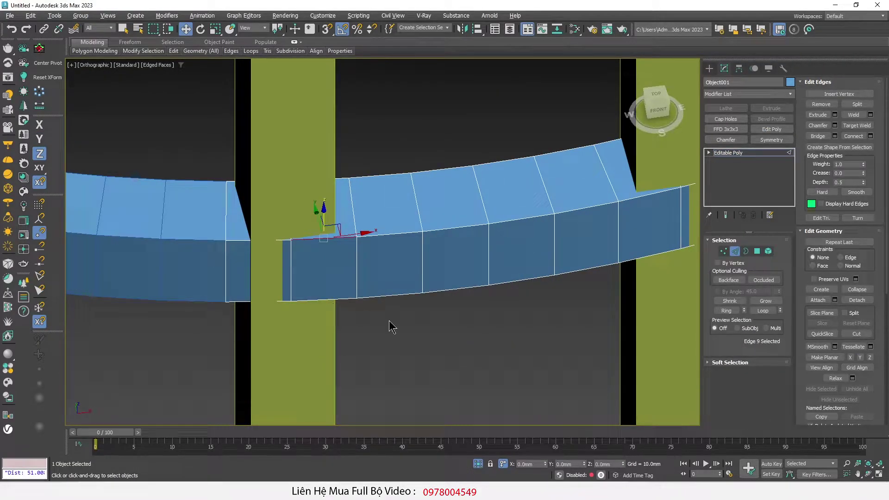
left_click(732, 311)
right_click(481, 251)
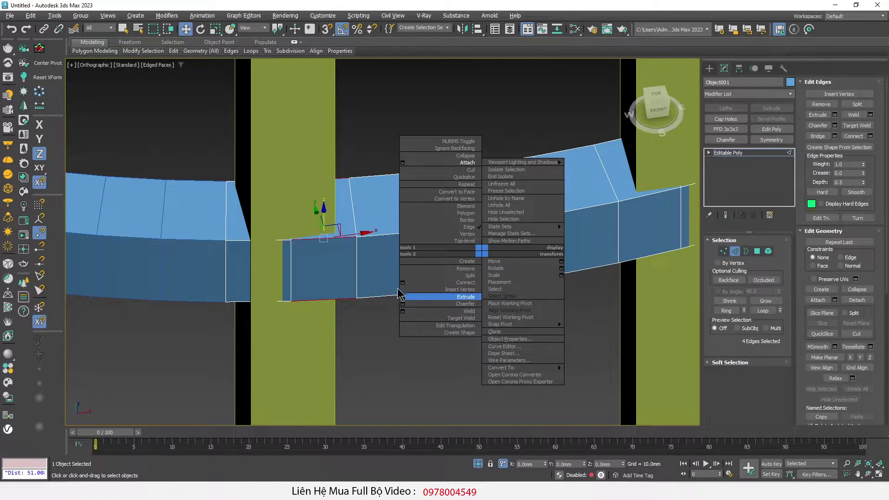
left_click(403, 283)
scroll(363, 318, "up", 2)
scroll(359, 325, "up", 2)
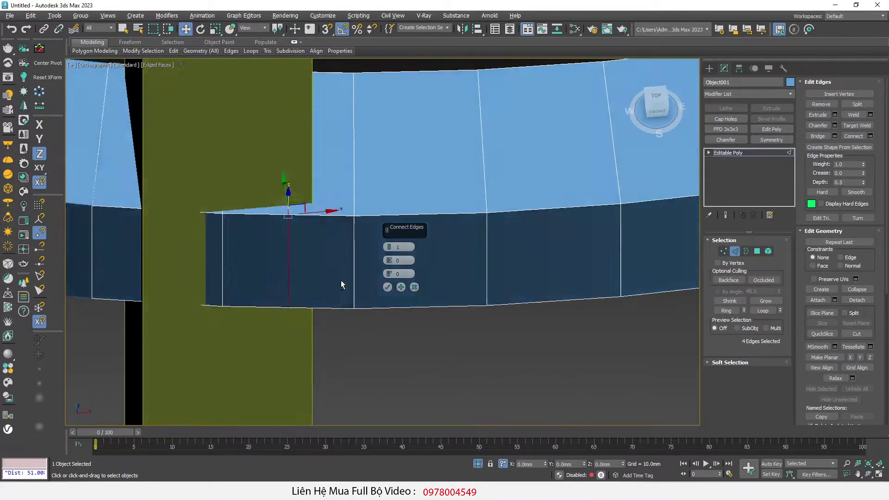
left_click_drag(390, 274, 417, 202)
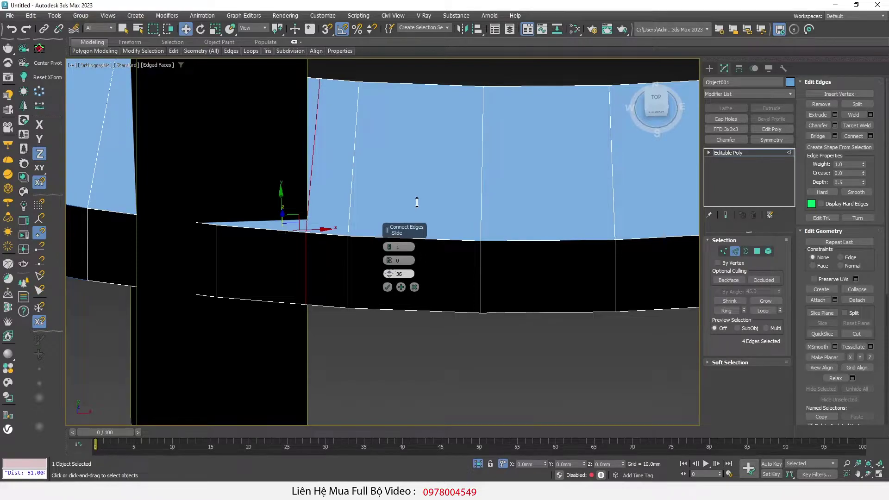
left_click(388, 287)
scroll(397, 280, "down", 2)
Step: Add a second connecting edge on the segment beside the bar, slid to -75
middle_click_drag(397, 280, 273, 257, "alt")
left_click(262, 235)
scroll(259, 252, "up", 2)
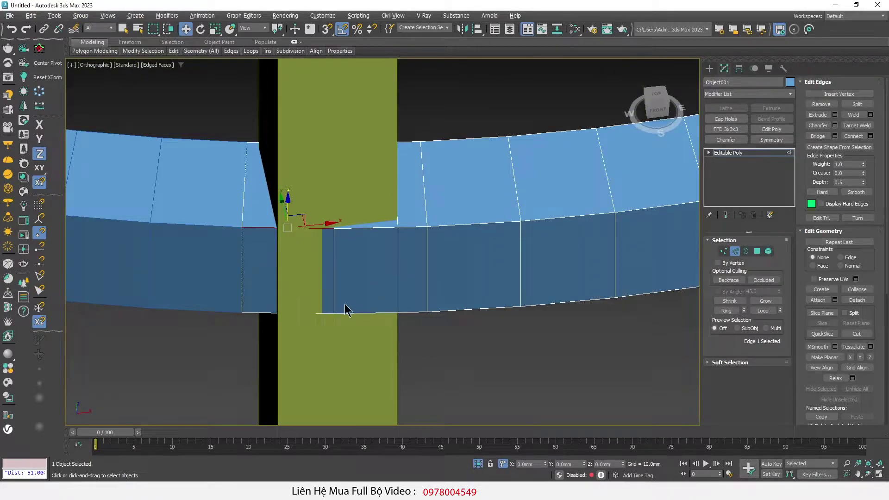
left_click(265, 313, "shift")
right_click(459, 192)
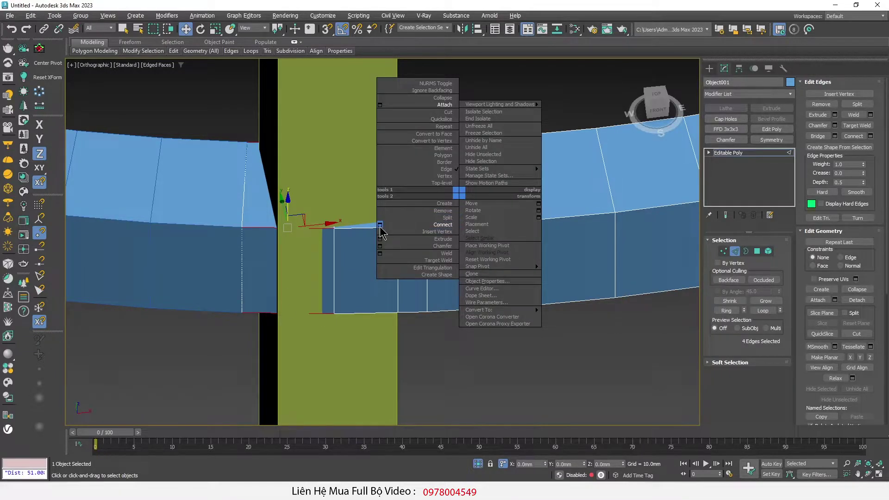
left_click(380, 225)
left_click_drag(392, 275, 401, 315)
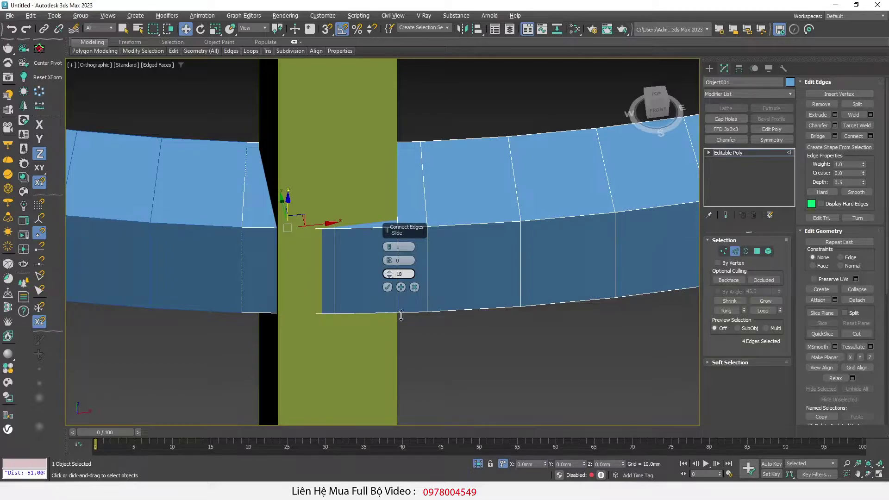
left_click_drag(408, 370, 420, 477)
left_click(388, 277)
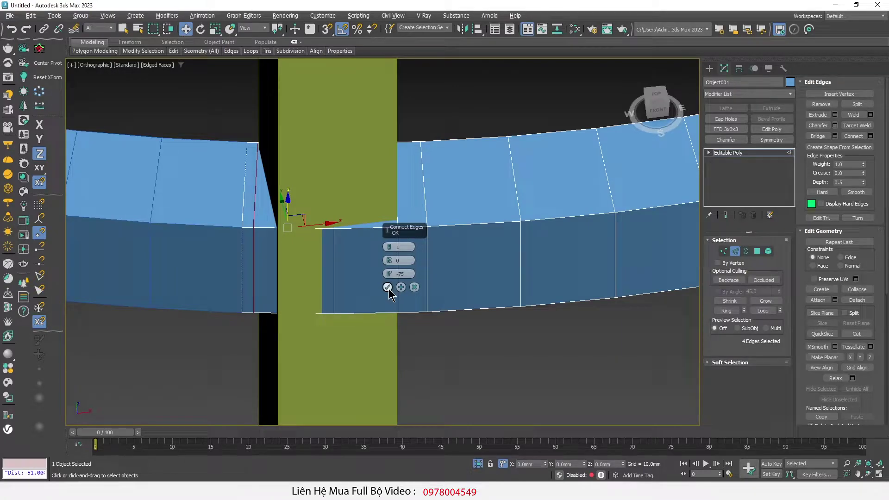
left_click(388, 288)
key("t")
scroll(305, 240, "down", 4)
scroll(361, 278, "up", 3)
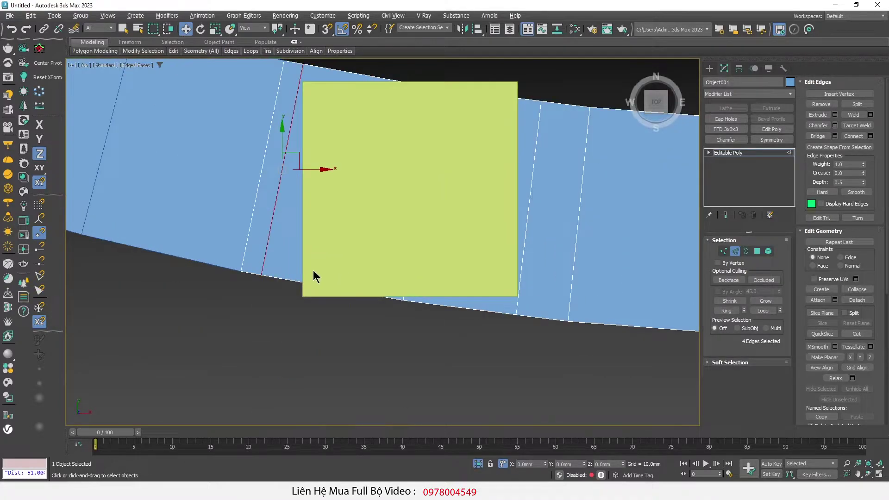
scroll(319, 276, "up", 3)
key("1")
left_click(226, 280)
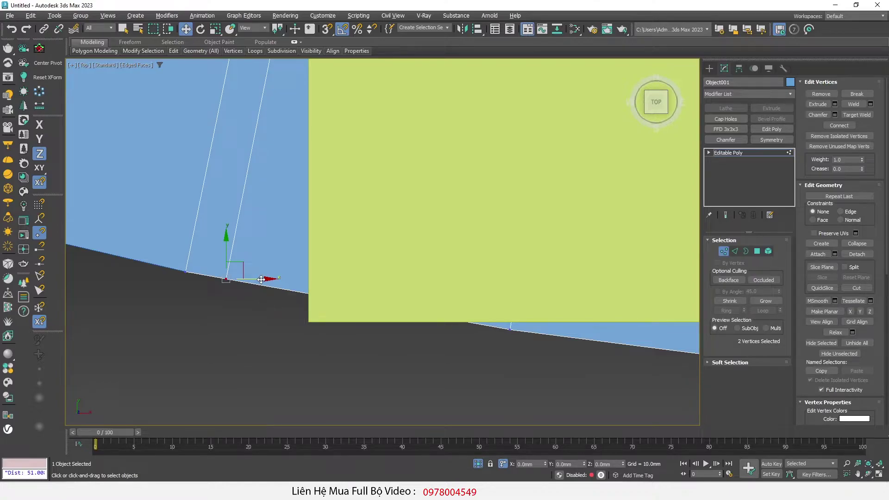
left_click_drag(238, 272, 315, 279)
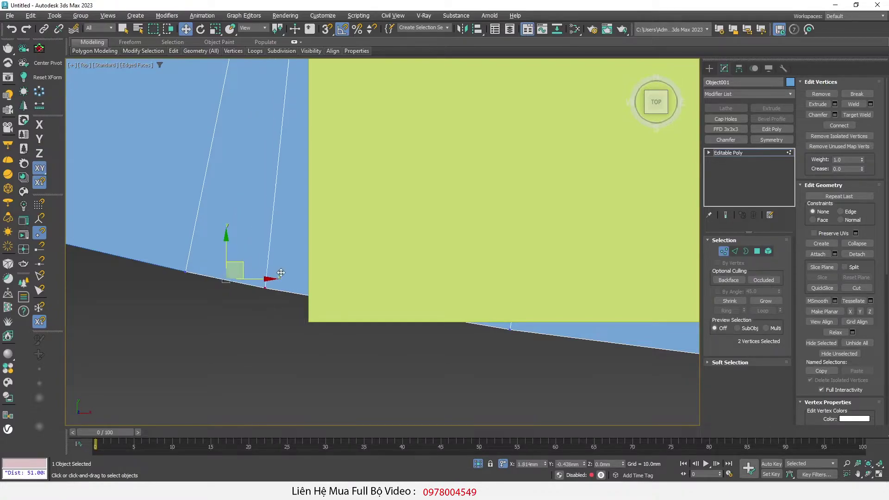
key("ctrl+z")
left_click_drag(268, 279, 317, 283)
right_click(317, 283)
left_click_drag(277, 296, 497, 329)
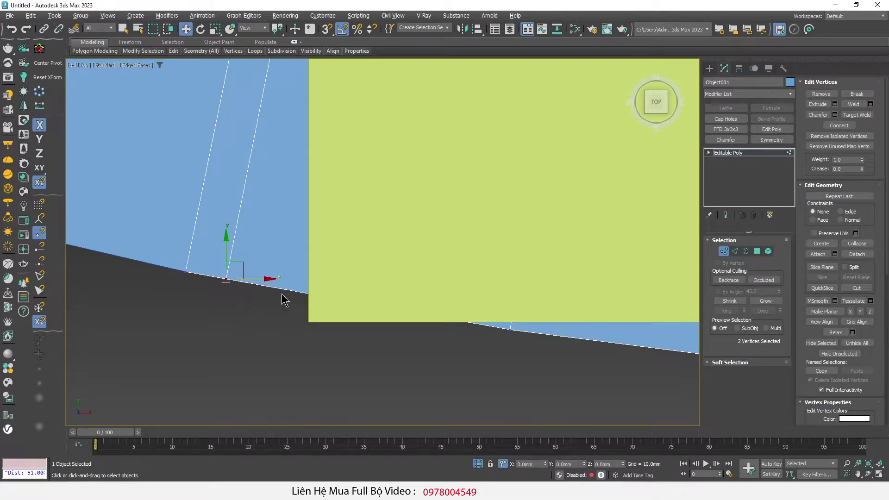
left_click_drag(158, 268, 524, 326)
scroll(272, 279, "down", 2)
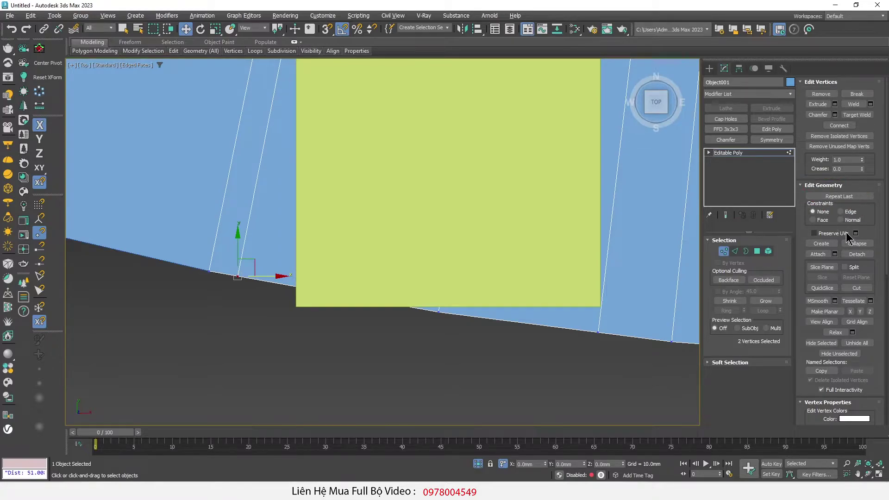
Step: Turn on Edge constraints and slide two strip vertices right so the cross edge meets the post side
left_click(848, 211)
scroll(259, 236, "down", 2)
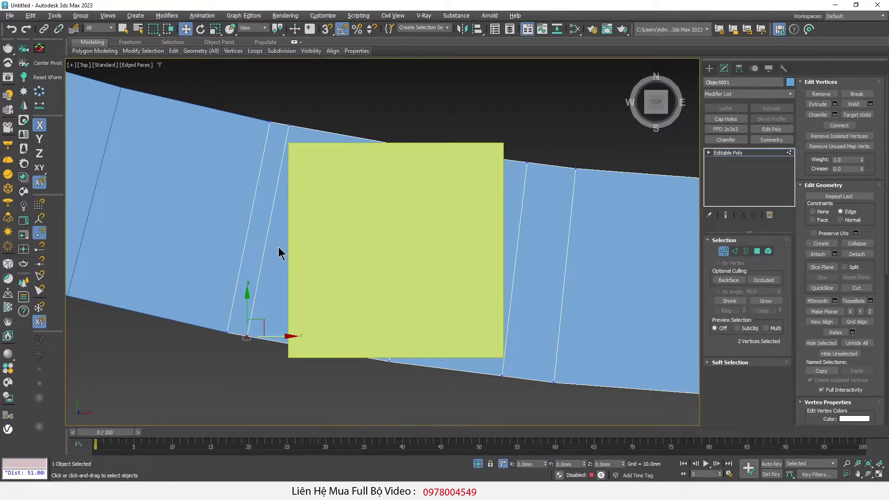
left_click_drag(264, 123, 477, 157)
left_click_drag(222, 327, 355, 352)
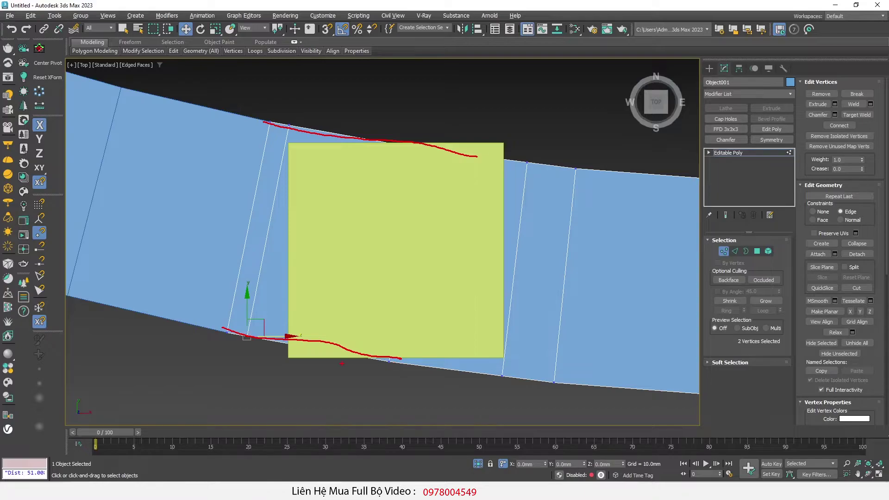
scroll(271, 348, "up", 3)
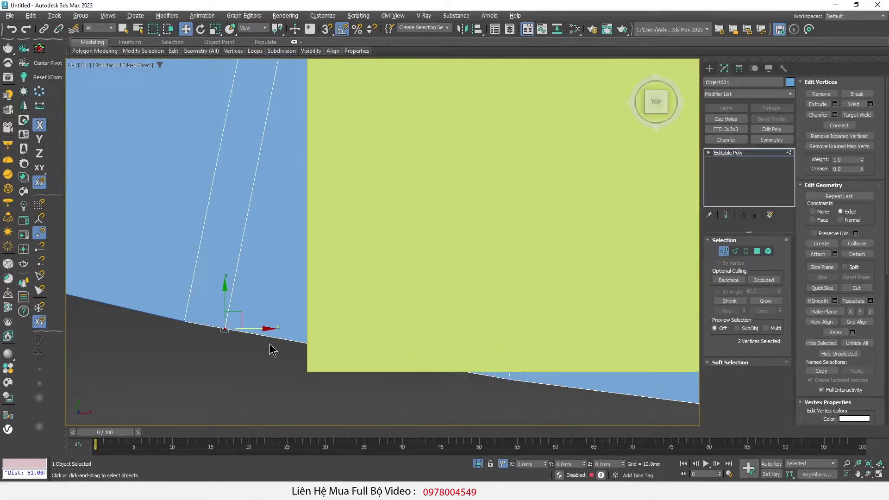
left_click_drag(174, 322, 459, 387)
left_click_drag(263, 327, 326, 340)
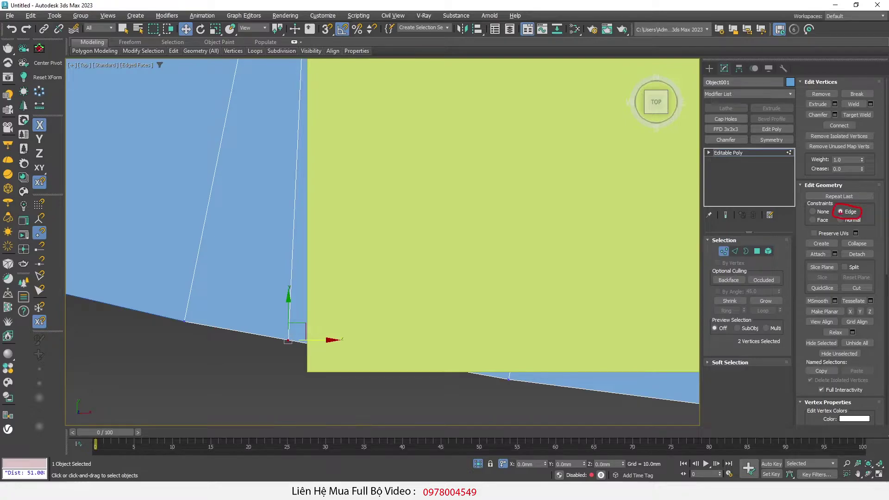
left_click_drag(316, 339, 327, 340)
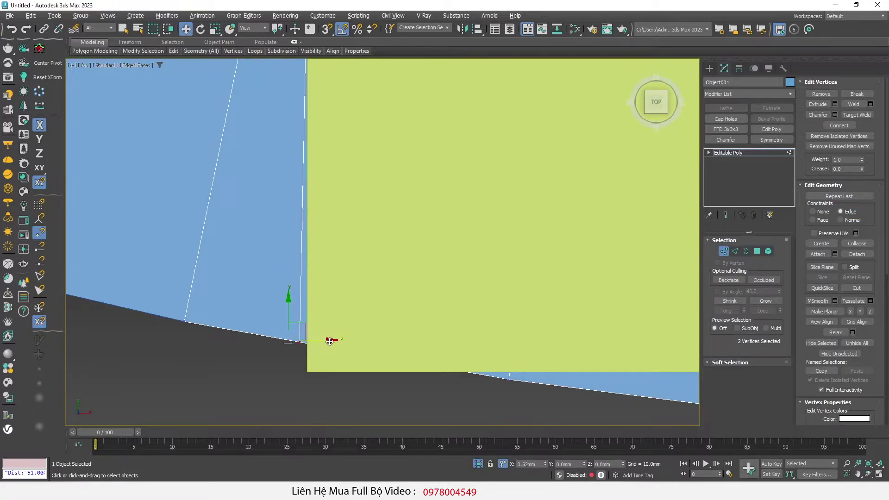
Step: Select the two vertices beside the post's right side, then pan along the ring to another post
scroll(278, 348, "down", 1)
scroll(314, 173, "down", 3)
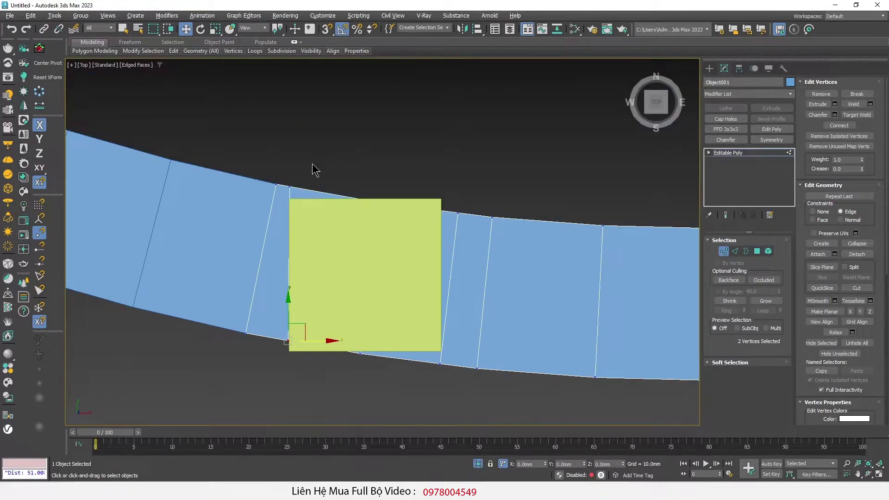
scroll(317, 179, "up", 2)
left_click(318, 179)
scroll(278, 199, "down", 2)
scroll(363, 195, "up", 3)
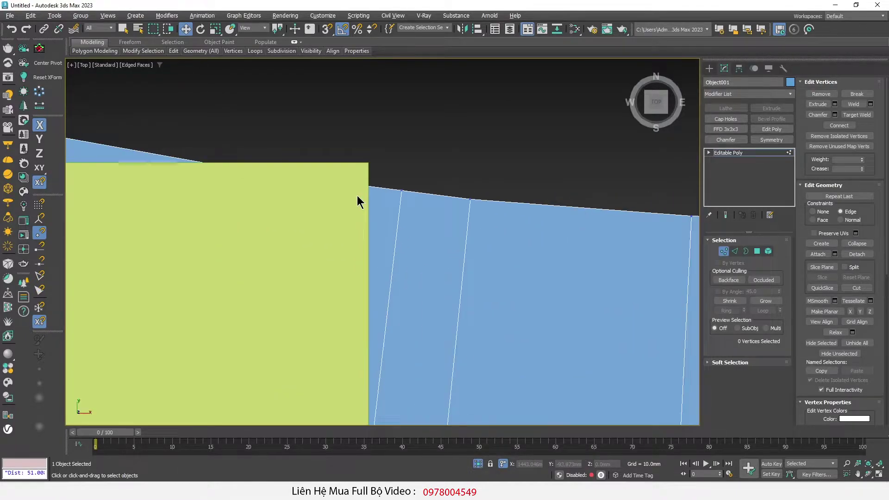
left_click_drag(448, 203, 373, 182)
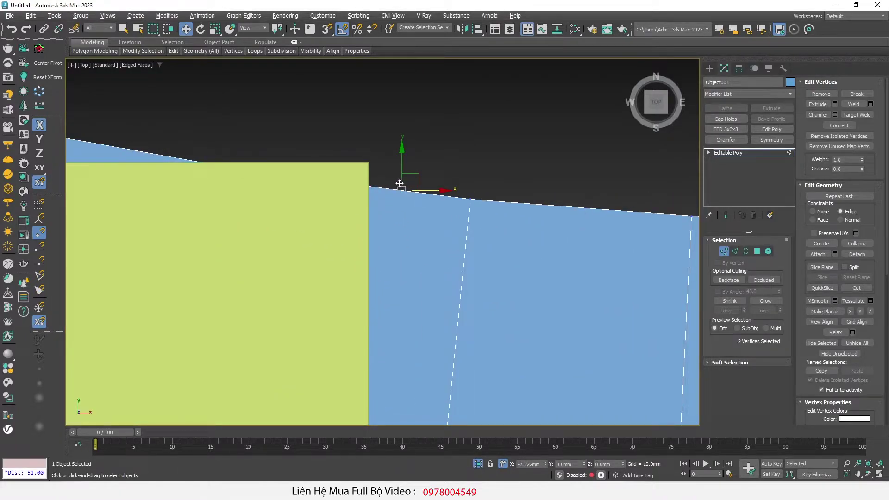
scroll(357, 284, "down", 4)
scroll(366, 197, "up", 3)
scroll(402, 221, "up", 2)
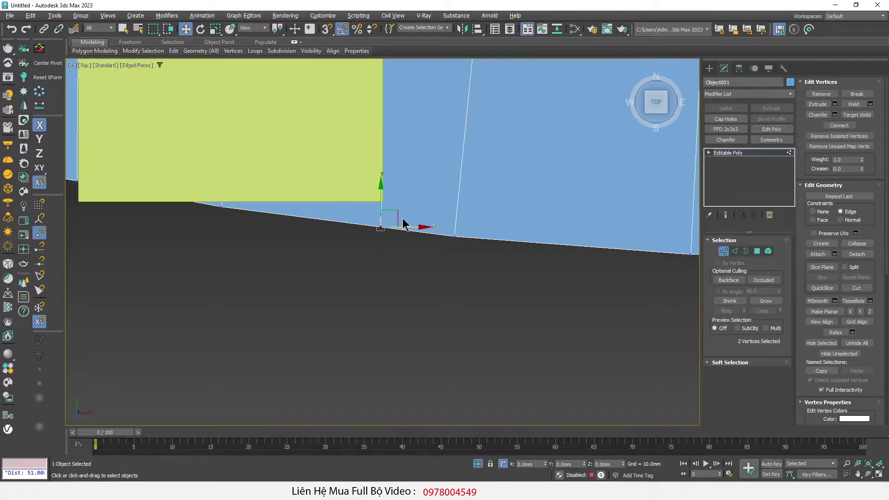
scroll(255, 292, "down", 3)
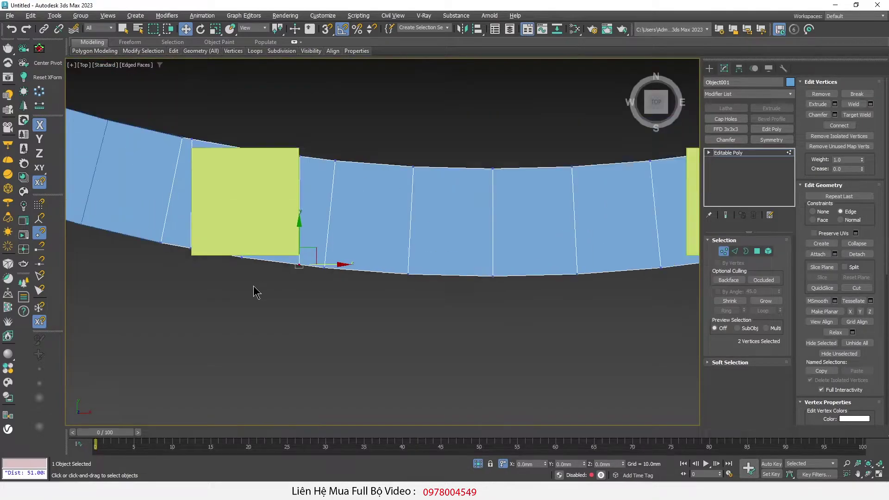
scroll(254, 292, "down", 1)
middle_click_drag(255, 292, 79, 278)
scroll(374, 243, "up", 2)
scroll(373, 242, "up", 1)
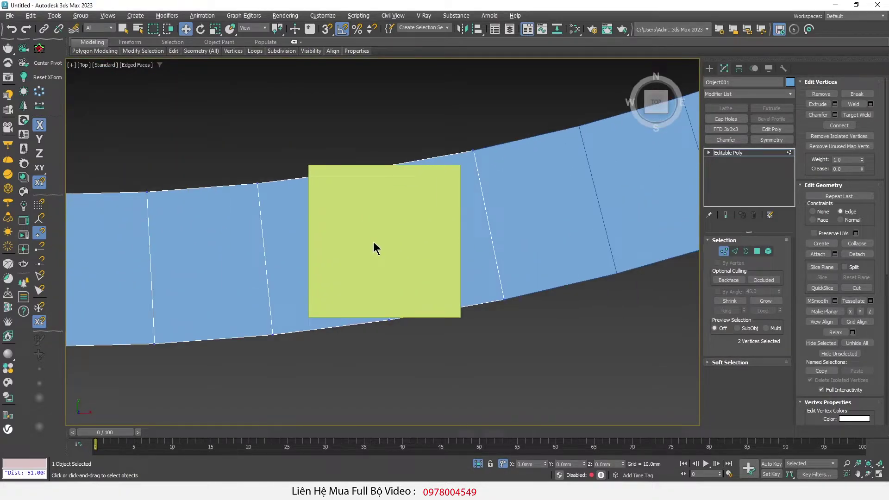
Step: Connect the strip edges past the post with a new cross edge near the post's left side
key("2")
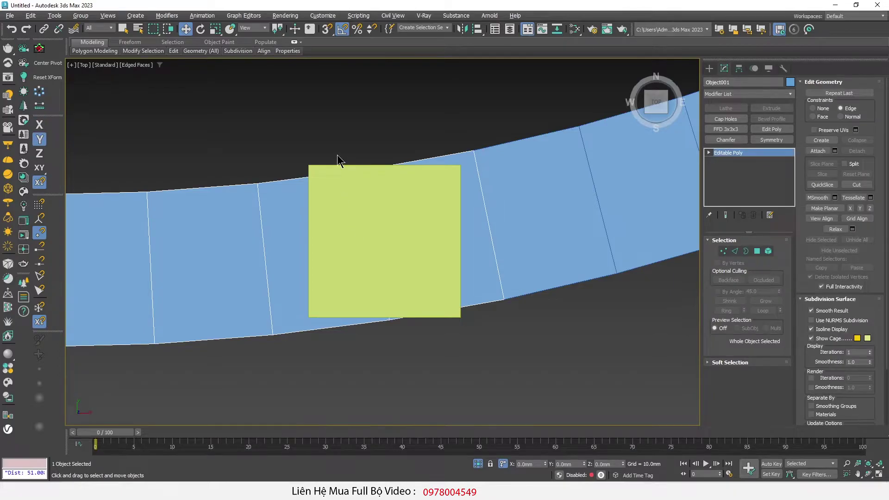
left_click_drag(333, 136, 315, 368)
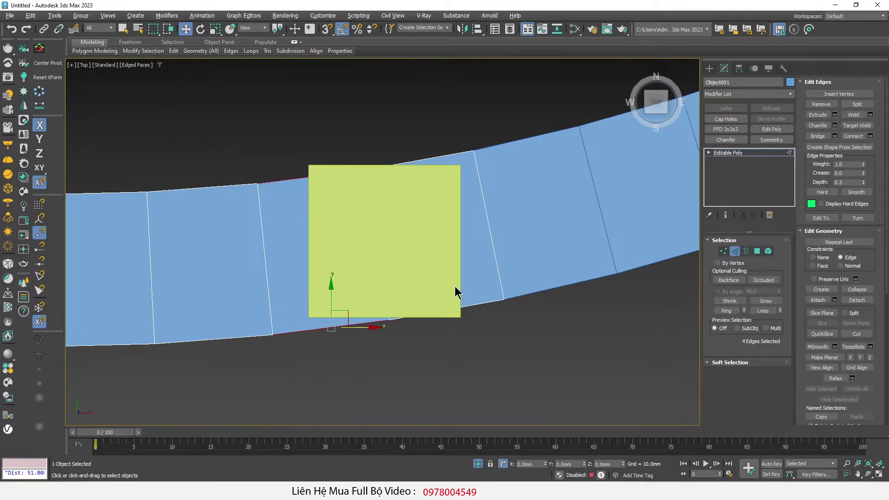
right_click(411, 181)
left_click(334, 212)
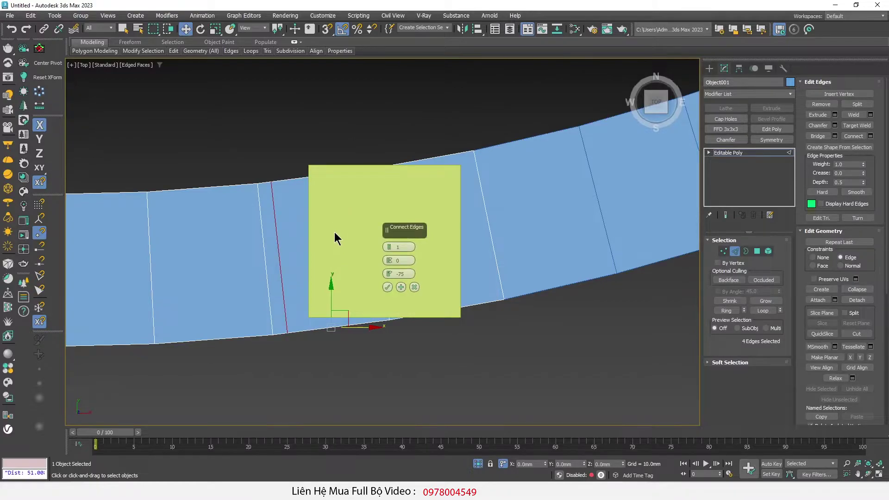
left_click(388, 287)
left_click_drag(323, 267, 345, 266)
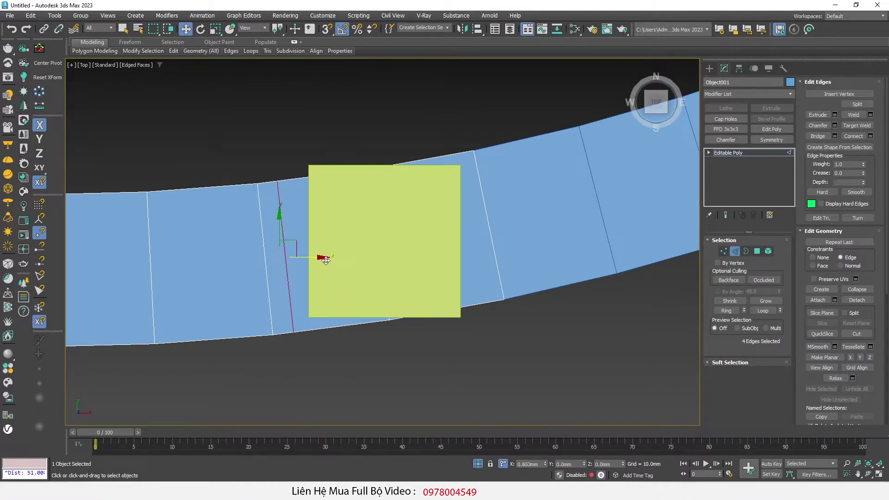
key("1")
left_click_drag(273, 165, 310, 197)
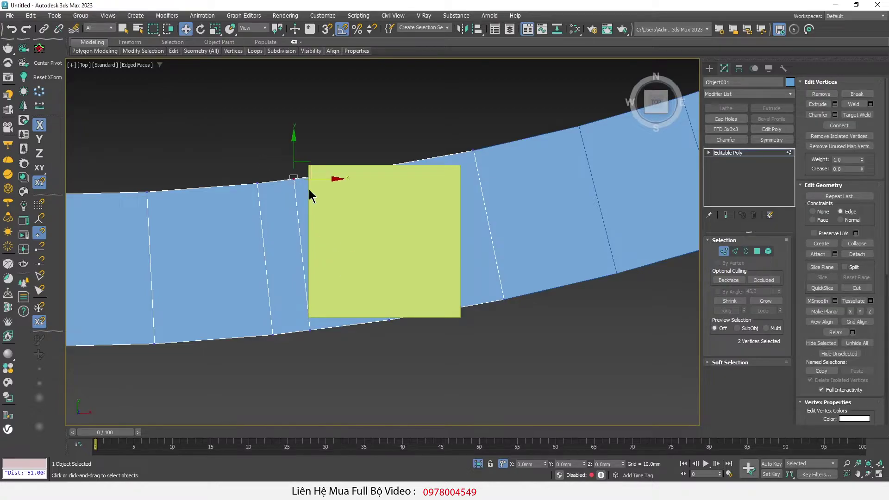
scroll(411, 224, "up", 3)
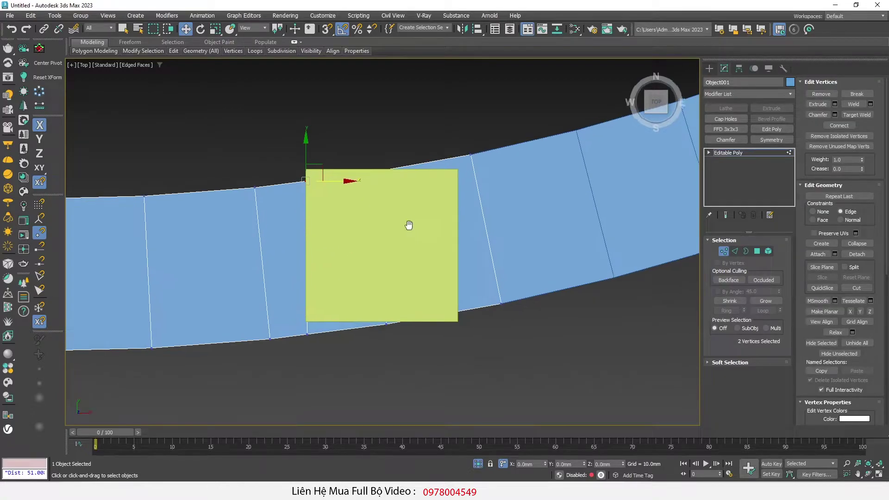
Step: Connect the two ring edges beside the post's right side with a second cut
key("2")
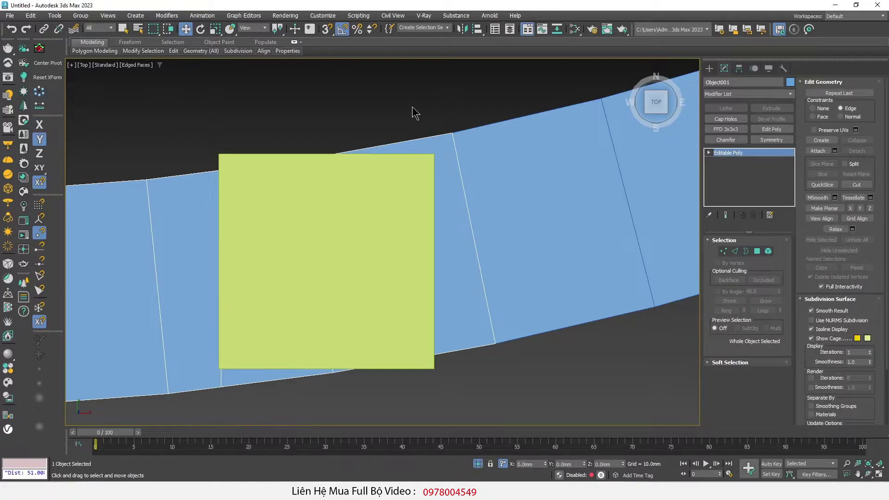
left_click(409, 141)
left_click(439, 355, "ctrl")
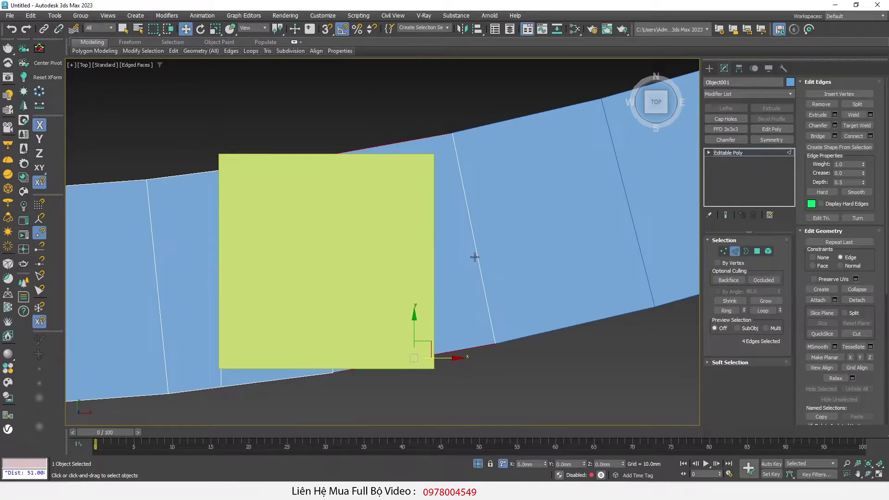
right_click(470, 257)
left_click(396, 290)
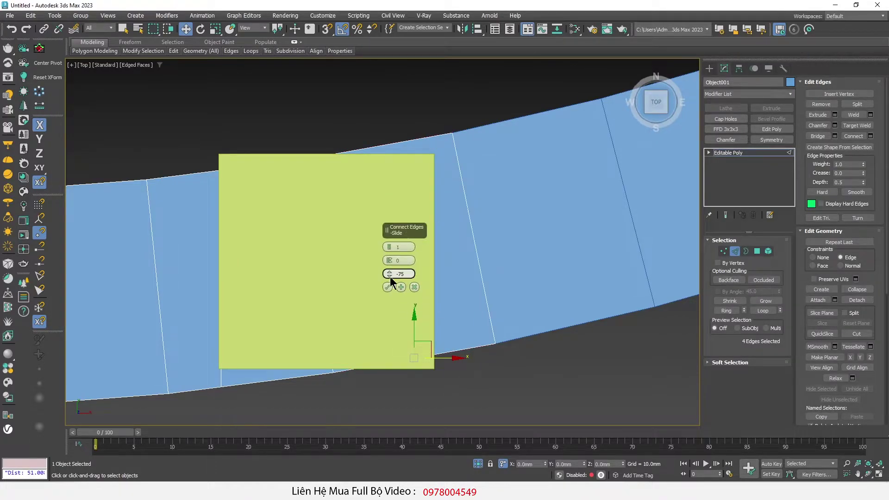
left_click_drag(389, 274, 421, 169)
left_click(388, 287)
Step: Slide the second cut's bottom and top vertices along the edges to align with the post's right side
scroll(449, 345, "up", 3)
key("1")
mouse_move(444, 341)
left_mouse_down()
mouse_move(482, 362)
mouse_move(445, 356)
left_mouse_up()
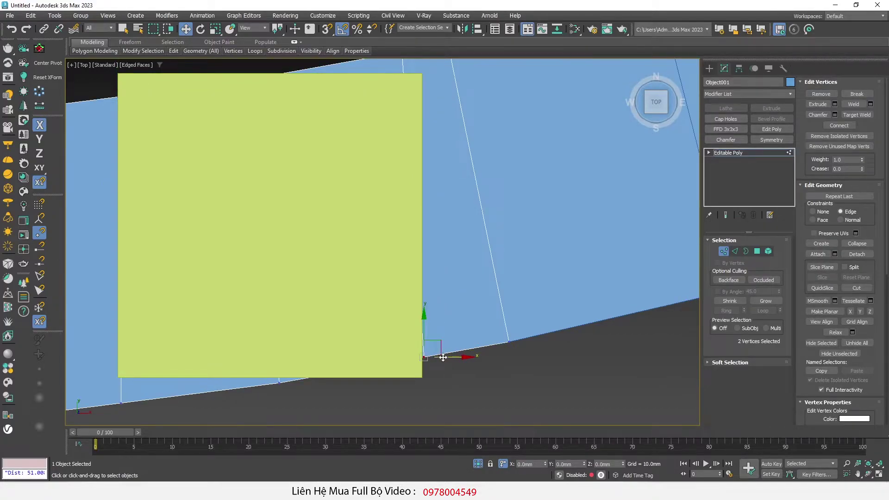
middle_click_drag(440, 278, 430, 355)
left_click_drag(378, 111, 404, 159)
left_click_drag(422, 129, 441, 137)
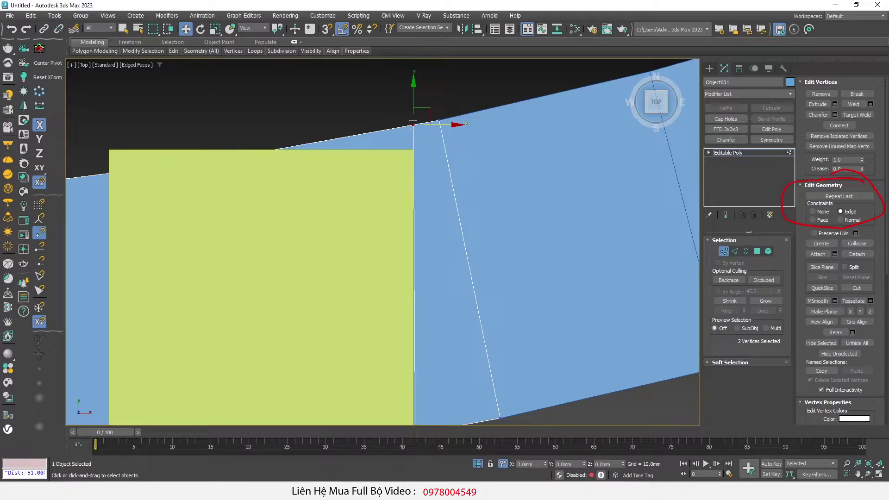
scroll(423, 294, "down", 10)
middle_click_drag(278, 319, 409, 309)
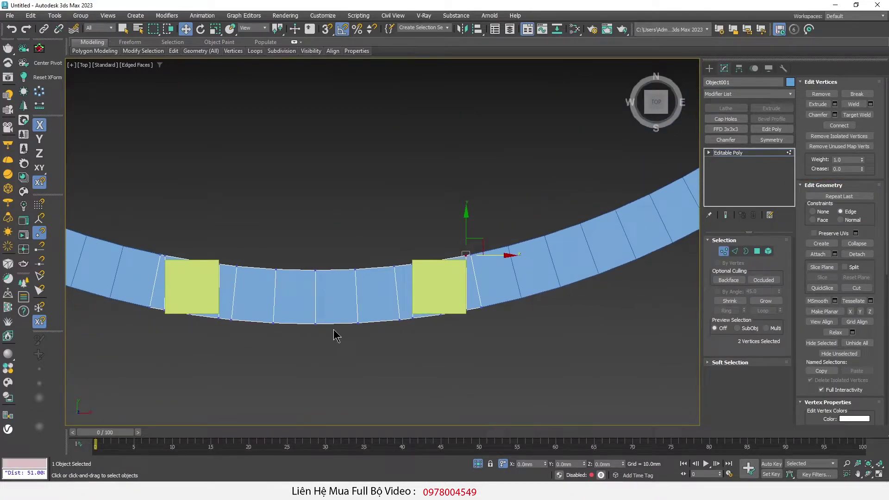
Step: Switch to XY axis constraints and orbit from Top into a 3D view framing the two green posts
key("F8")
middle_click_drag(335, 335, 382, 362)
scroll(421, 262, "up", 1)
scroll(391, 268, "down", 4)
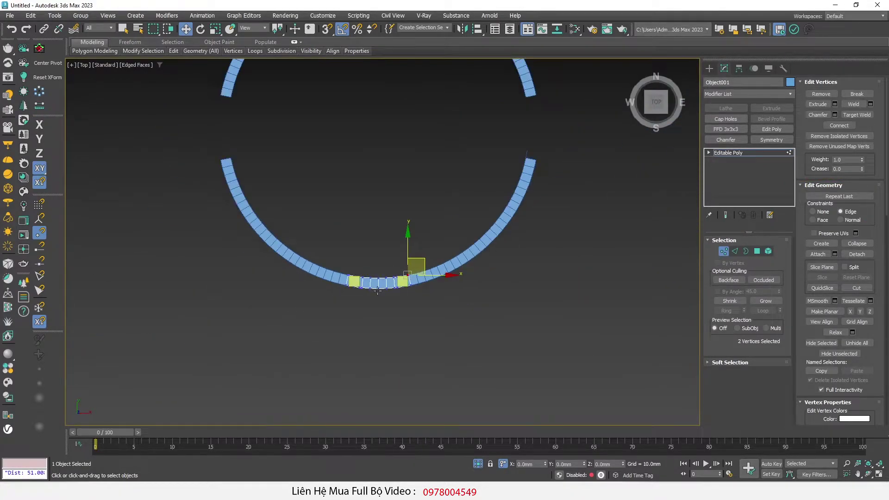
middle_click_drag(353, 361, 289, 335, "alt")
scroll(321, 312, "up", 3)
scroll(298, 272, "up", 5)
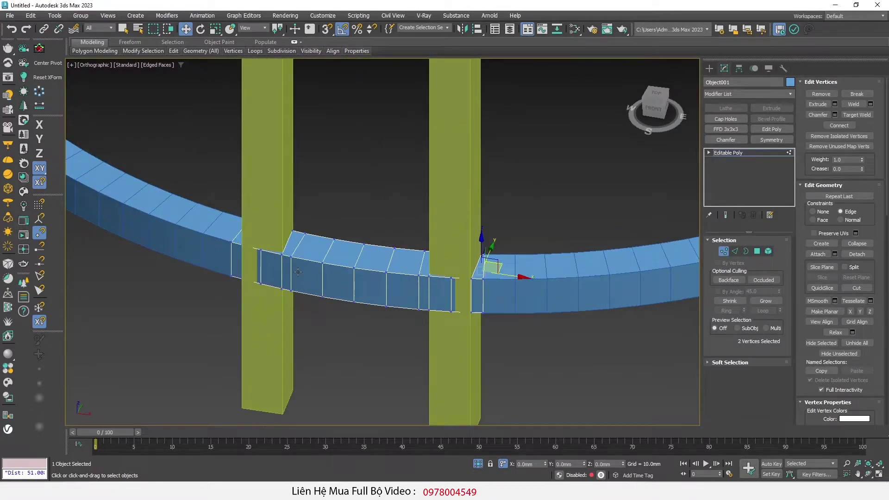
left_click_drag(264, 231, 260, 127)
left_click_drag(259, 284, 254, 359)
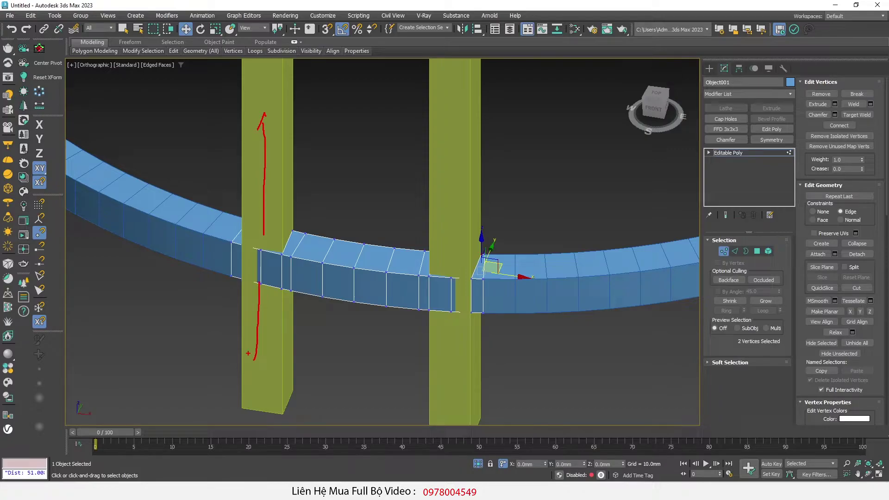
left_click_drag(462, 244, 458, 121)
left_click_drag(461, 324, 456, 414)
key("Escape")
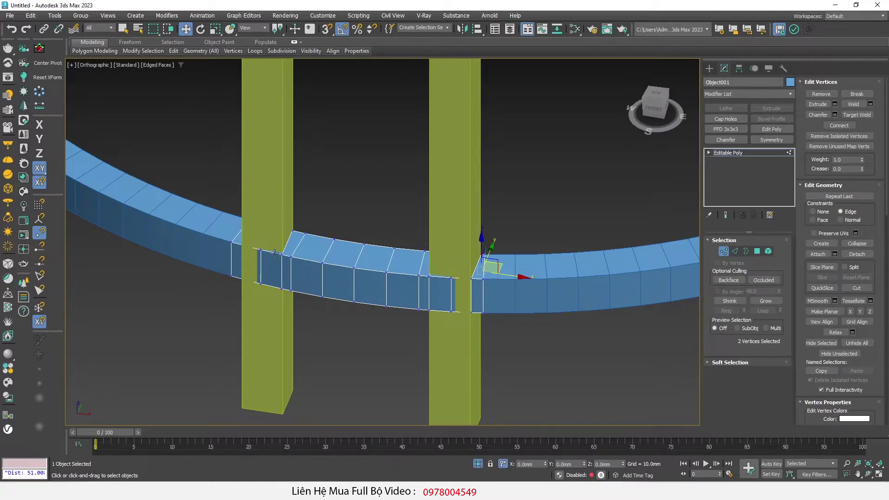
scroll(266, 247, "up", 4)
Step: Select the eight strip polygons beside the gaps at both green posts
key("4")
left_click(290, 245)
middle_click_drag(450, 231, 413, 232)
scroll(413, 232, "down", 3)
left_click(431, 261, "ctrl")
left_click(491, 262, "ctrl")
mouse_move(468, 260)
middle_mouse_down("alt")
mouse_move(392, 307)
mouse_move(341, 259)
middle_mouse_up("alt")
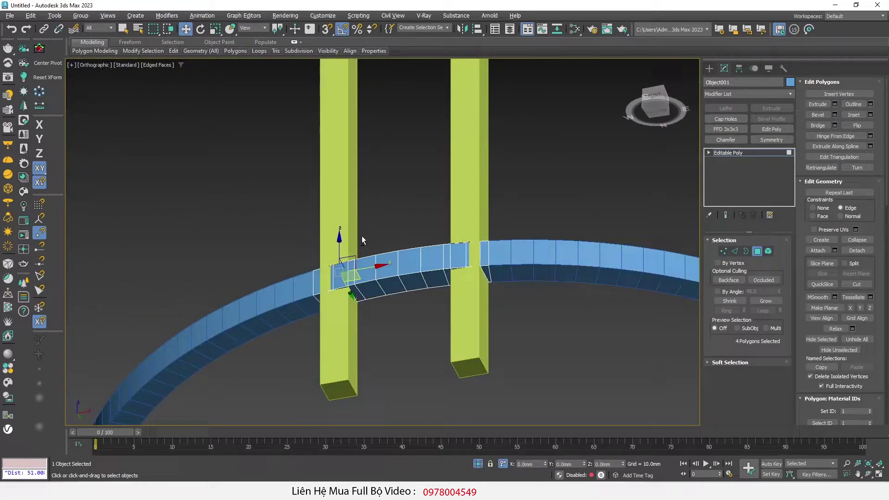
scroll(342, 278, "up", 3)
left_click(317, 309, "ctrl")
middle_click_drag(318, 310, 510, 267, "alt")
left_click(519, 221, "ctrl")
left_click(548, 223, "ctrl")
mouse_move(548, 223)
middle_mouse_down("alt")
mouse_move(516, 228)
mouse_move(502, 301)
middle_mouse_up("alt")
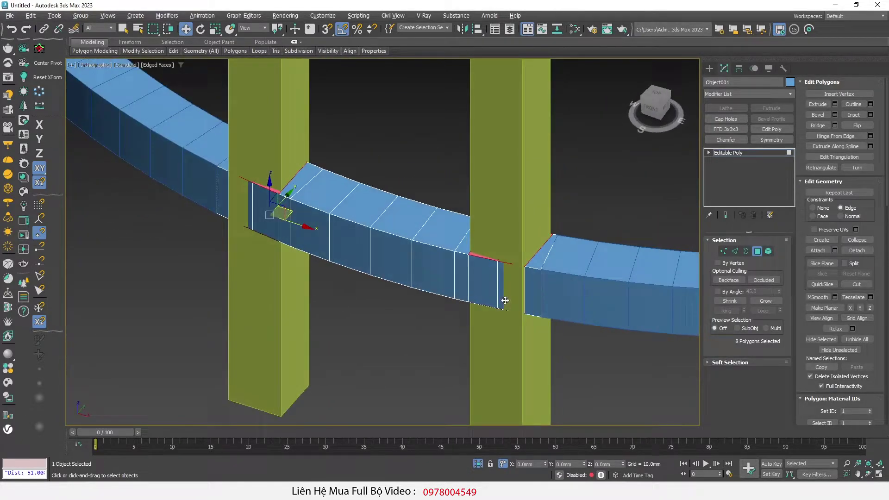
scroll(533, 259, "up", 3)
scroll(545, 252, "up", 2)
Step: Extrude the selected polygons 28.724mm into bracket plates around the posts
right_click(545, 251)
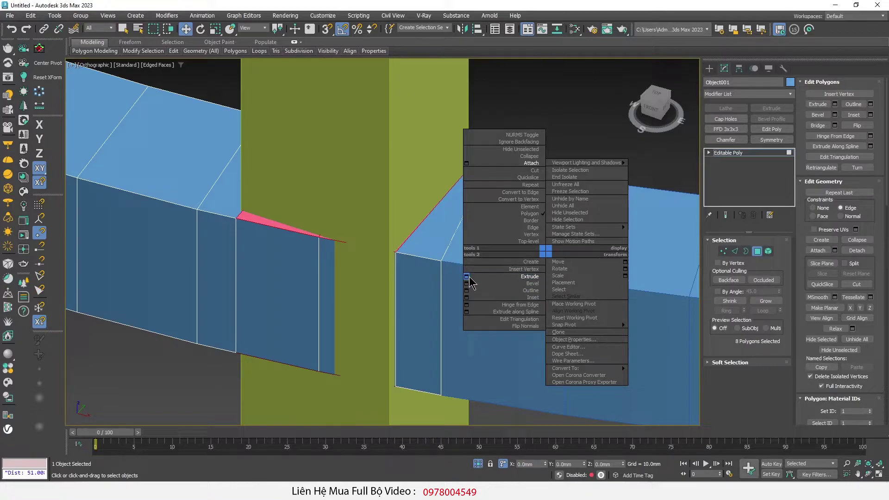
left_click(467, 276)
left_click(398, 246)
left_click_drag(390, 260, 391, 241)
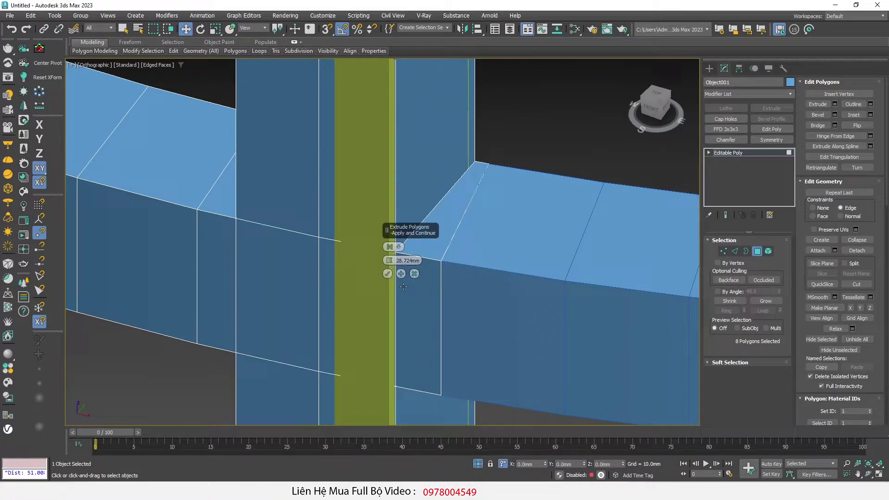
scroll(295, 301, "down", 5)
left_click(388, 273)
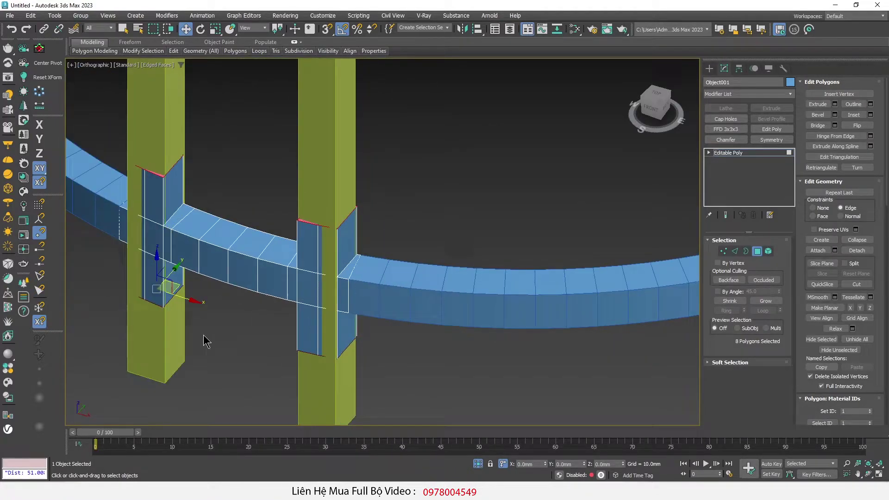
scroll(294, 361, "up", 2)
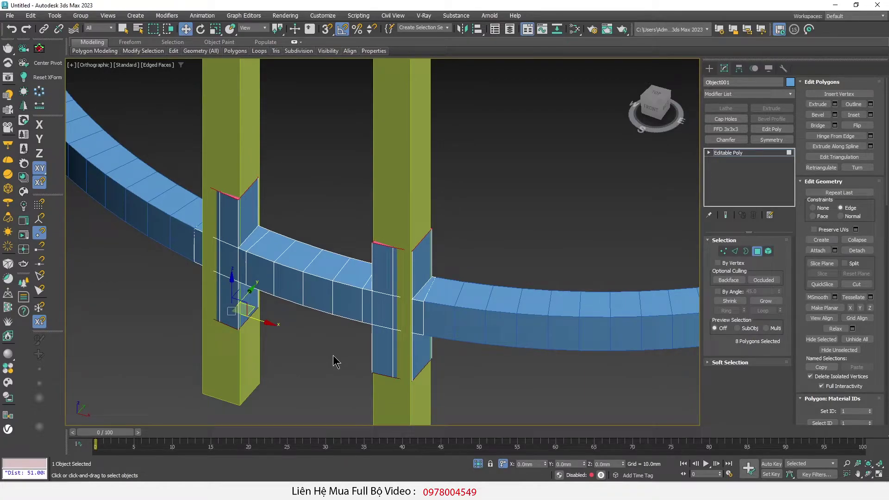
Step: Inspect the bracket joint with red sketch annotations, then exit polygon editing of the strip
mouse_move(309, 346)
middle_mouse_down("alt")
mouse_move(341, 363)
mouse_move(332, 355)
middle_mouse_up("alt")
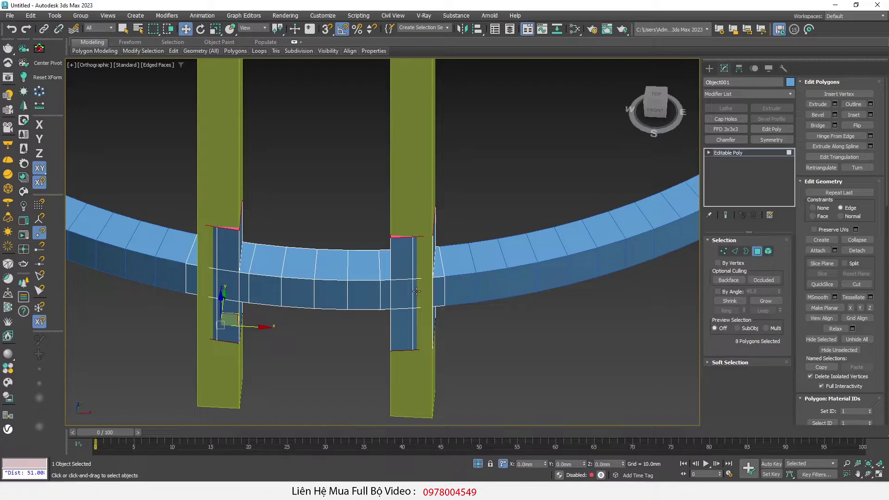
scroll(417, 289, "up", 2)
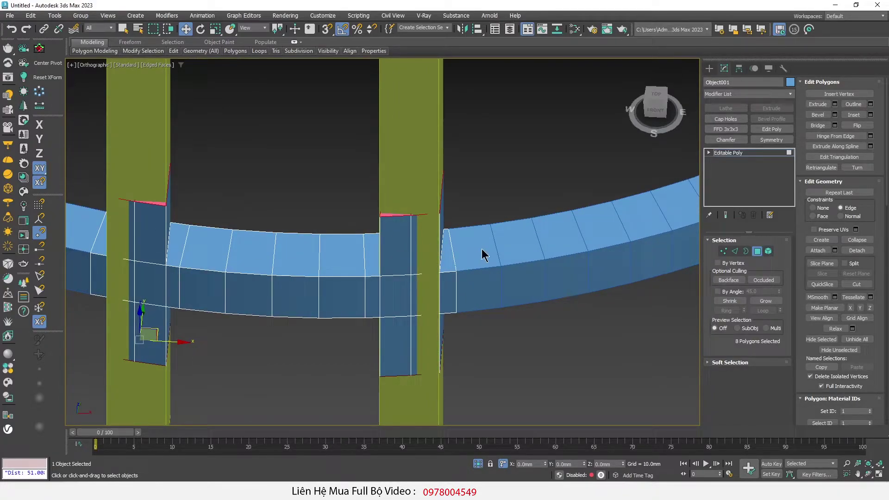
mouse_move(458, 243)
middle_mouse_down("alt")
mouse_move(462, 268)
mouse_move(446, 307)
middle_mouse_up("alt")
scroll(446, 306, "up", 5)
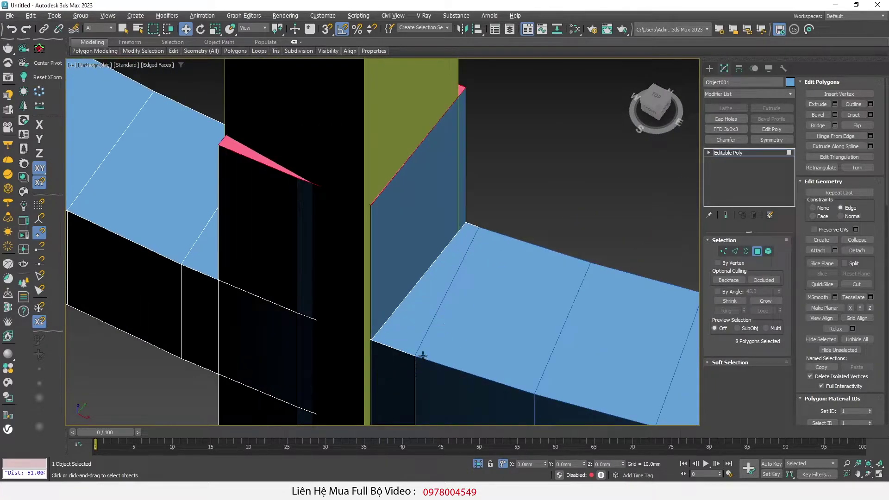
left_click_drag(417, 334, 483, 226)
mouse_move(216, 278)
left_mouse_down()
mouse_move(355, 337)
mouse_move(459, 227)
mouse_move(319, 156)
mouse_move(196, 293)
left_mouse_up()
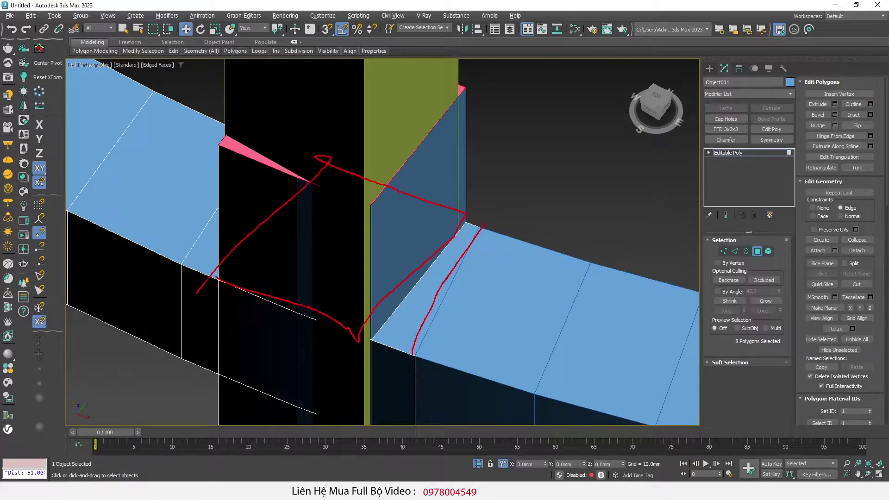
key("Escape")
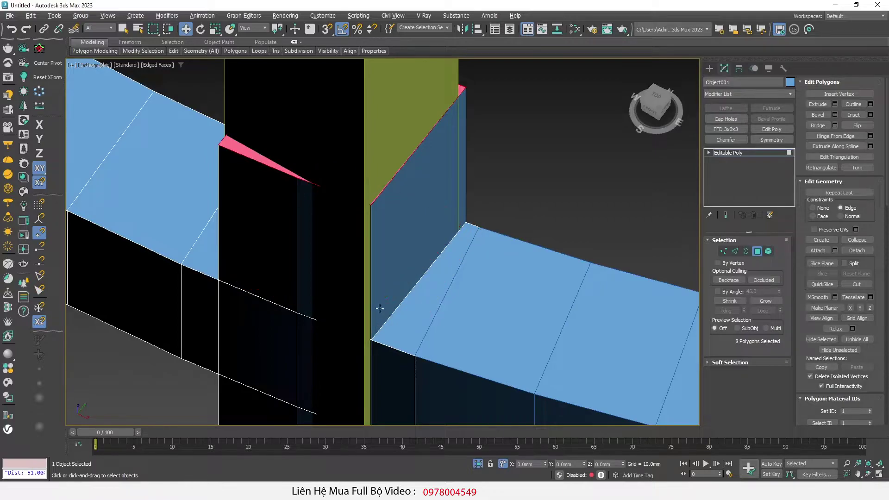
scroll(382, 301, "down", 5)
middle_click_drag(381, 302, 374, 311, "alt")
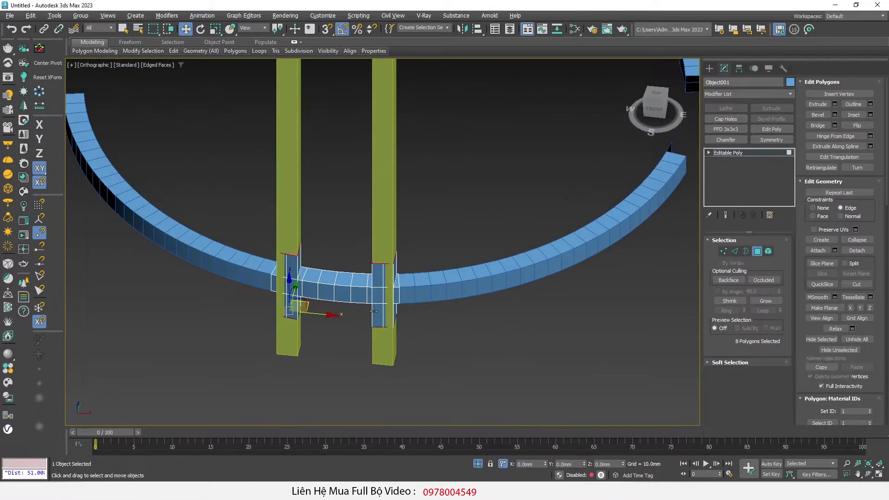
key("6")
left_click(290, 158)
Step: Shift-rotate the ring section with its posts 90° about Z to clone copies around the ring
middle_click_drag(252, 167, 309, 199)
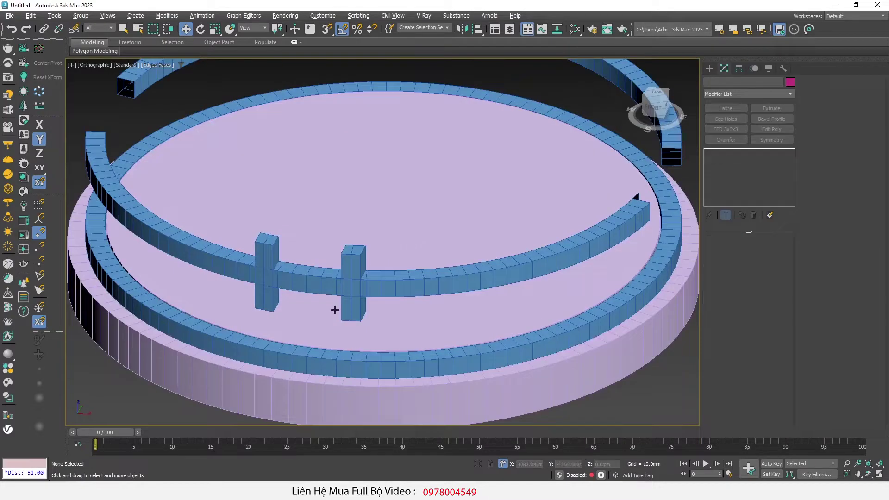
left_click(356, 286)
mouse_move(353, 286)
middle_mouse_down("alt")
mouse_move(307, 301)
mouse_move(303, 284)
mouse_move(315, 313)
middle_mouse_up("alt")
key("e")
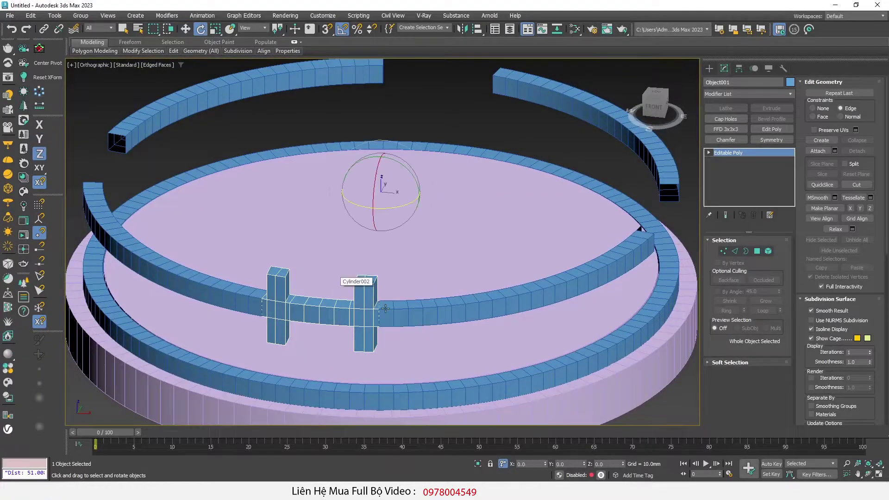
left_click_drag(389, 206, 416, 207, "shift")
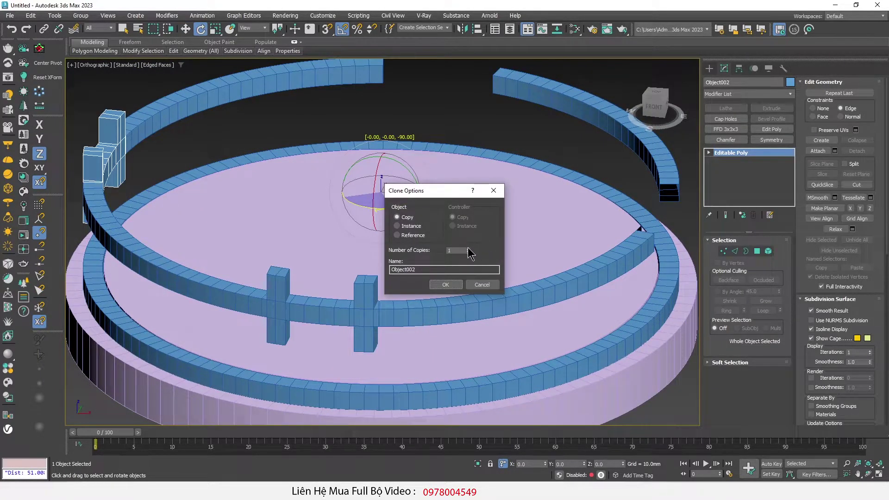
left_click(446, 285)
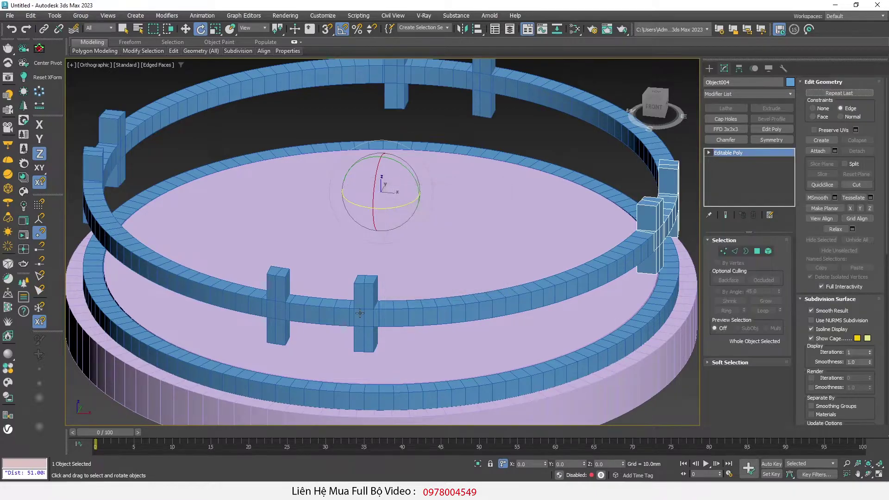
scroll(363, 309, "down", 5)
scroll(408, 276, "up", 4)
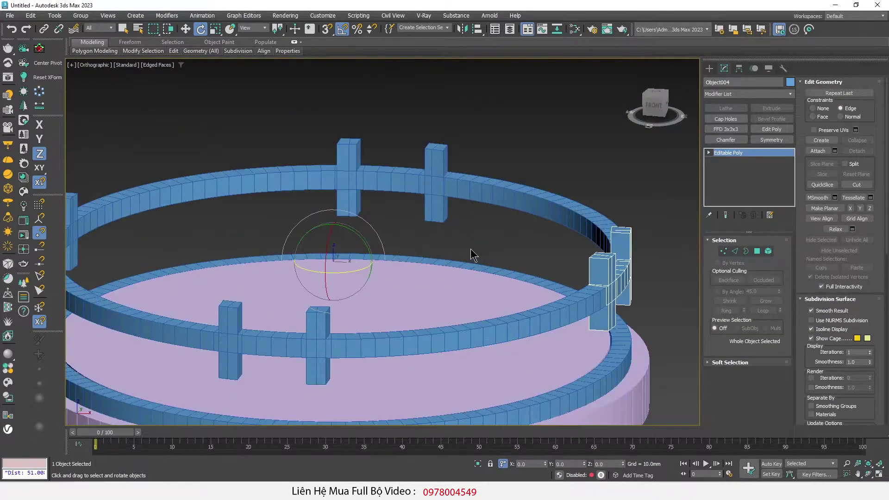
Step: Attach the rotated section copies and posts to the ring as one mesh
right_click(468, 246)
left_click(454, 172)
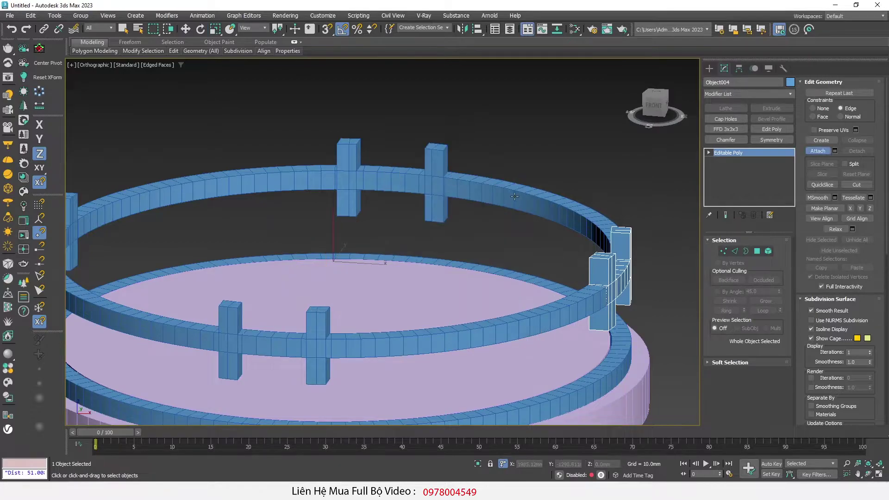
scroll(298, 333, "down", 3)
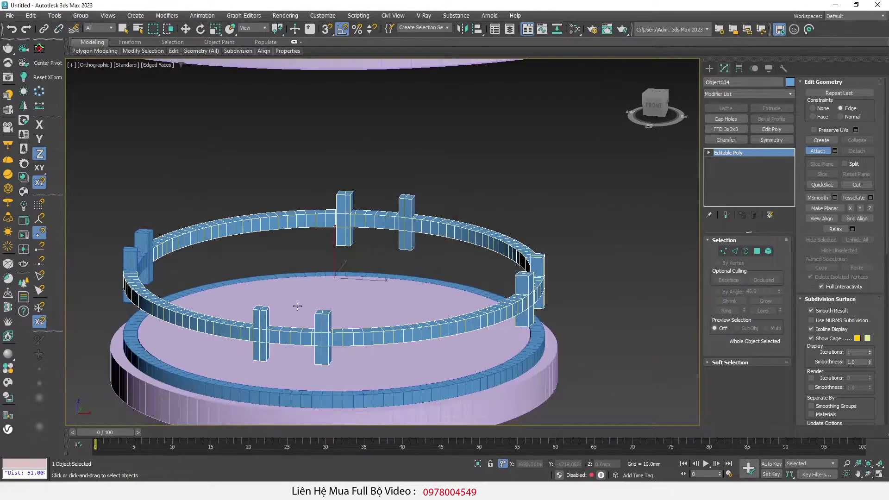
scroll(292, 287, "up", 3)
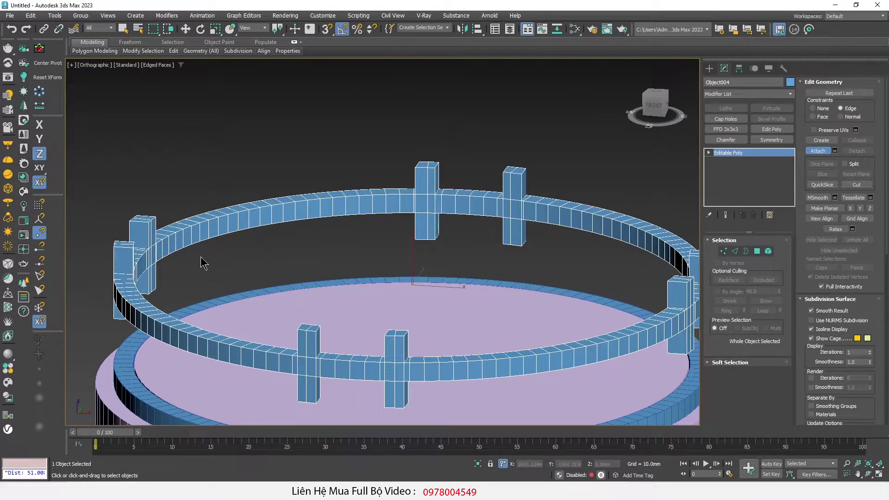
key("w")
scroll(274, 265, "down", 3)
middle_click_drag(545, 303, 445, 323, "alt")
scroll(412, 328, "up", 3)
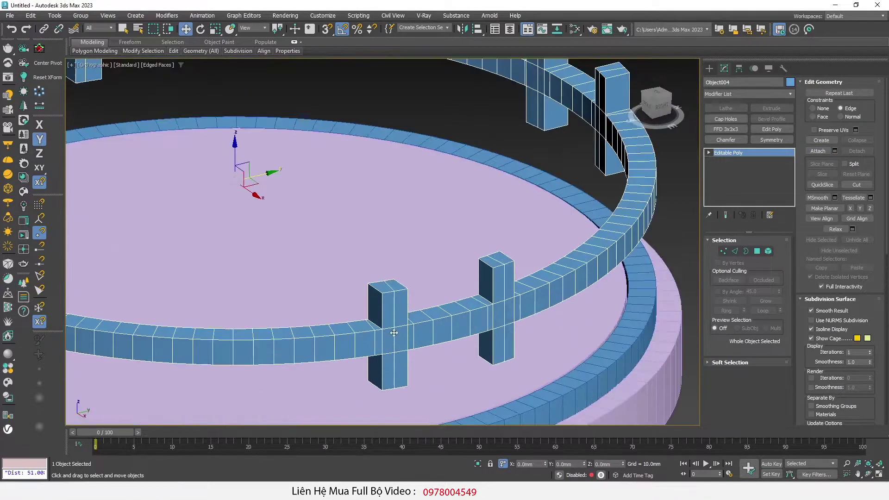
scroll(403, 327, "up", 4)
scroll(386, 327, "up", 3)
Step: Select all vertices and weld them, test-pulling a post-joint vertex to confirm the seam is closed
key("1")
left_click(410, 271)
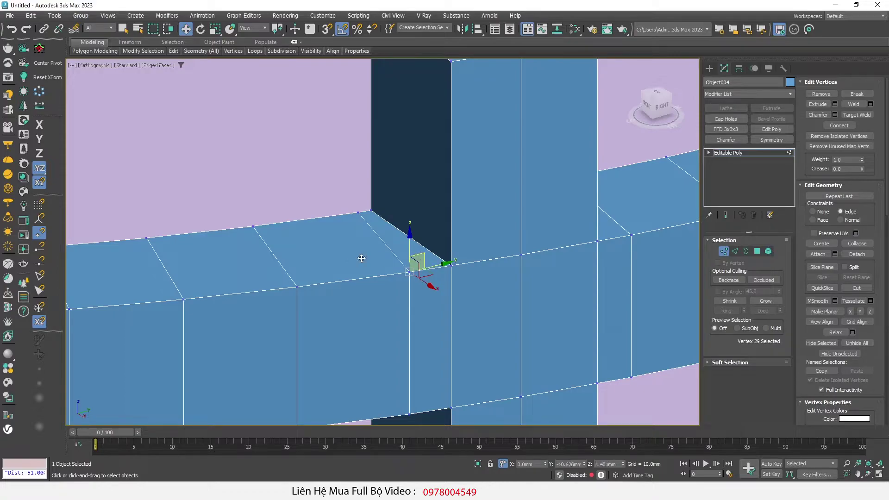
left_click_drag(353, 261, 454, 351)
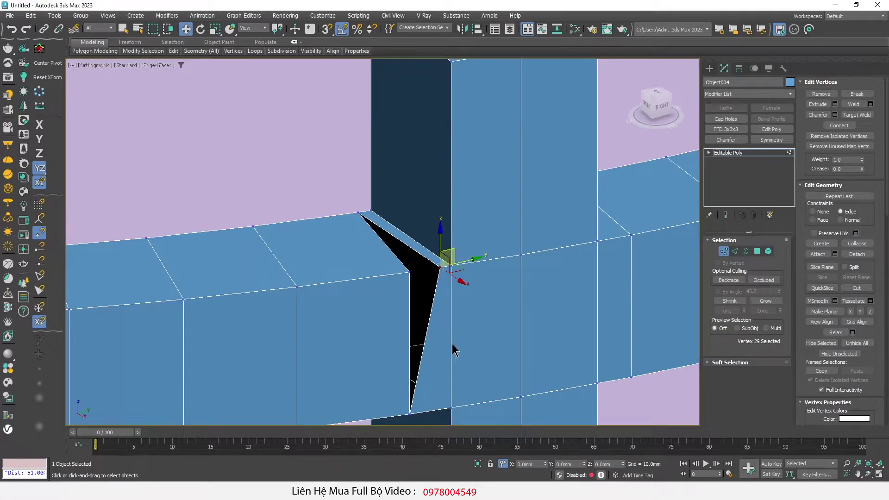
key("ctrl+z")
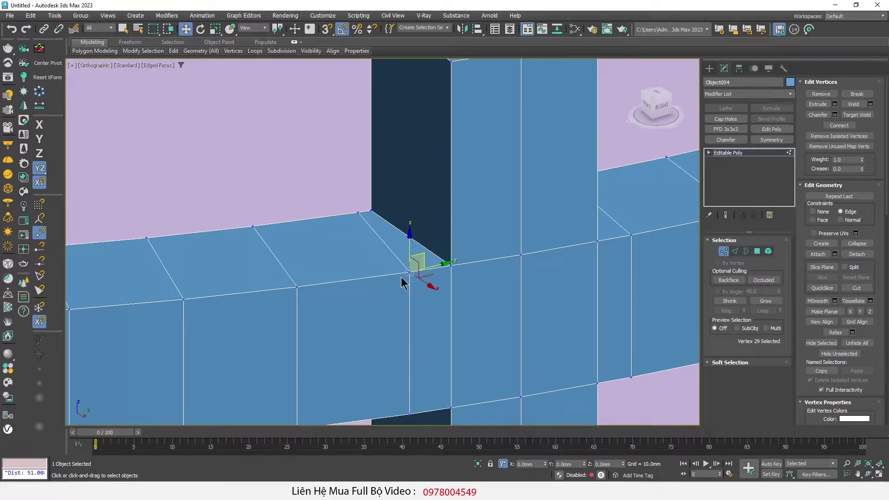
key("ctrl+a")
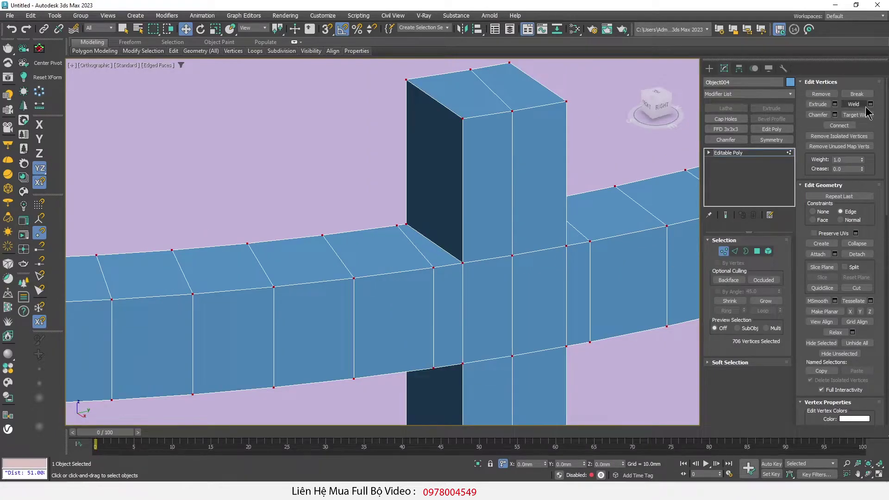
left_click(860, 104)
scroll(480, 270, "up", 5)
left_click(351, 262)
left_click_drag(359, 245, 283, 227)
key("ctrl+z")
scroll(366, 285, "down", 4)
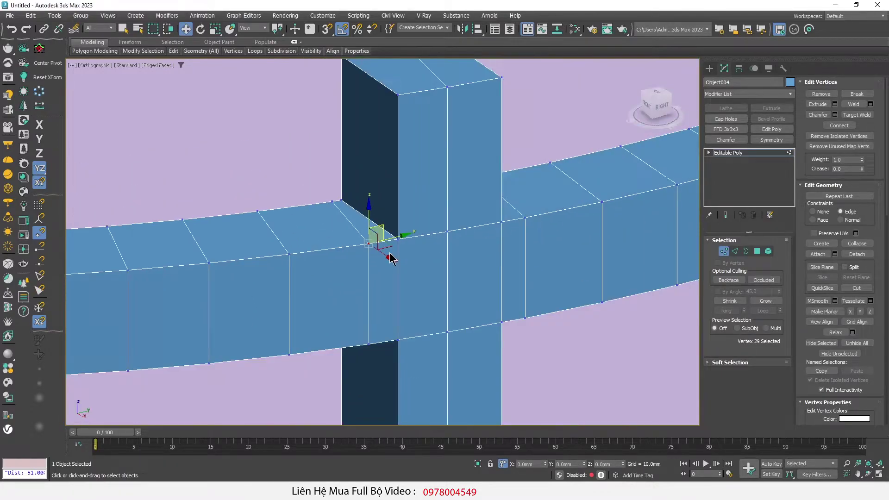
scroll(366, 285, "down", 3)
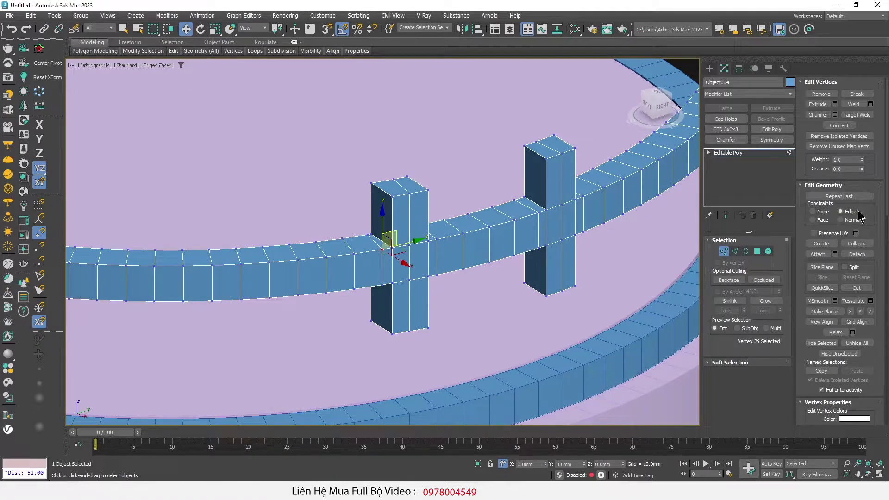
Step: Set vertex constraints to None and move a ring-beam vertex freely off its edge
left_click_drag(860, 209, 686, 209)
left_click(823, 212)
scroll(214, 266, "up", 5)
left_click(282, 261)
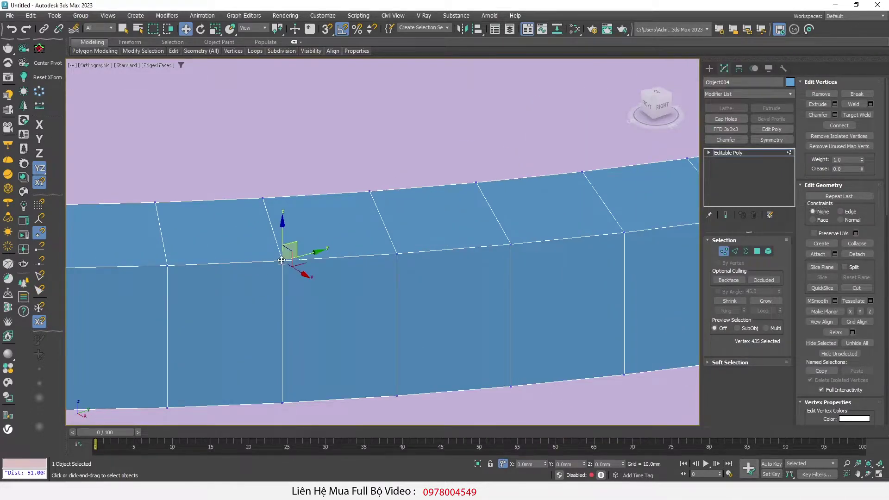
left_click_drag(318, 248, 403, 244)
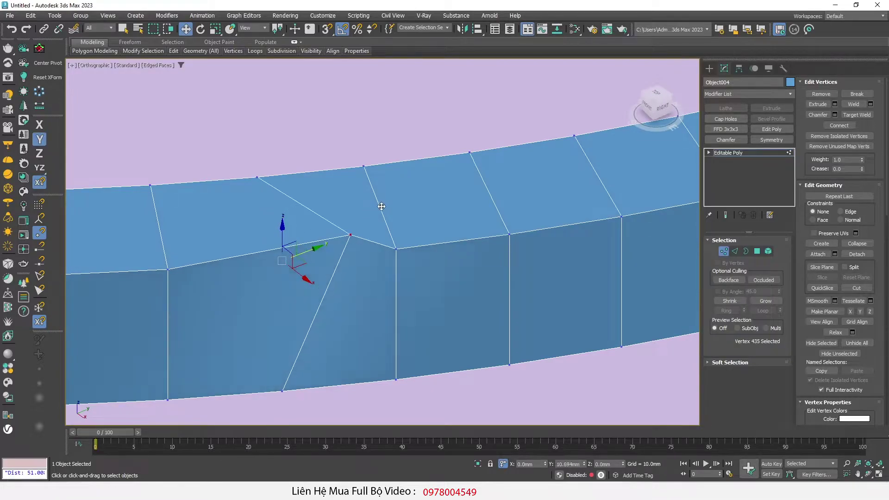
scroll(403, 243, "down", 5)
scroll(398, 255, "down", 5)
scroll(389, 273, "down", 3)
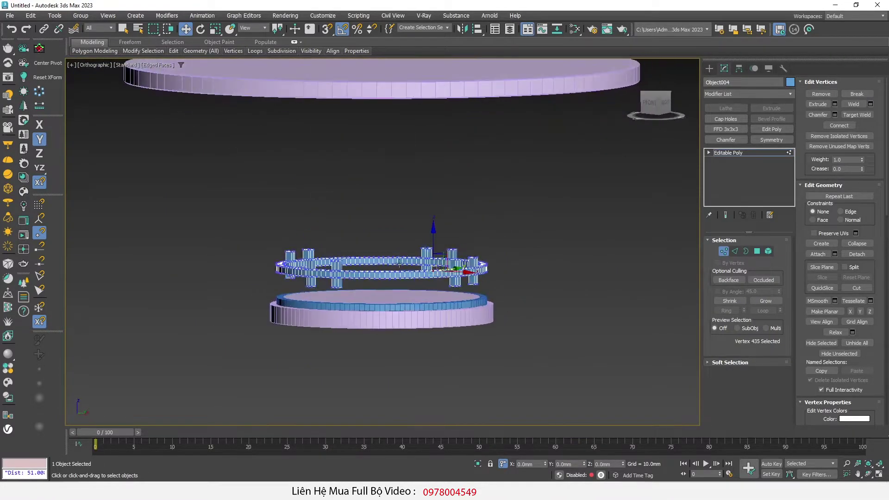
key("1")
scroll(386, 290, "up", 4)
middle_click_drag(387, 291, 371, 292, "alt")
right_click(399, 268)
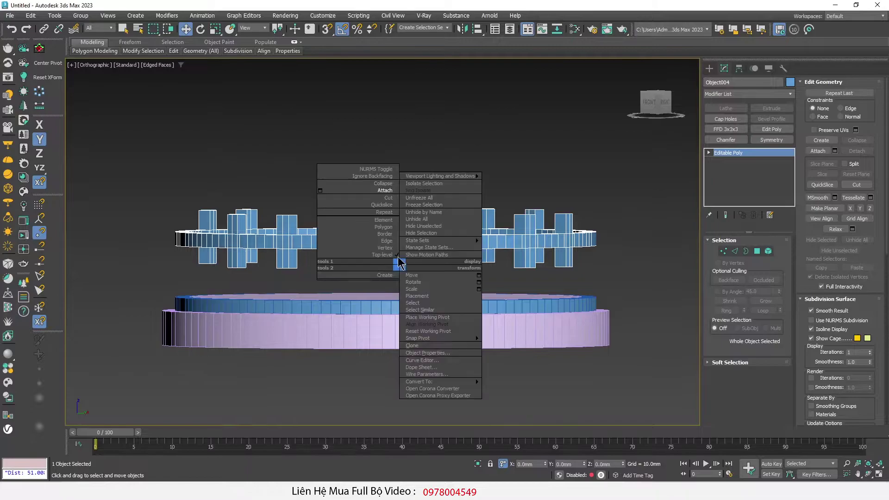
Step: Attach the lower ring to the combined ring-and-post mesh
left_click(382, 190)
left_click(356, 307)
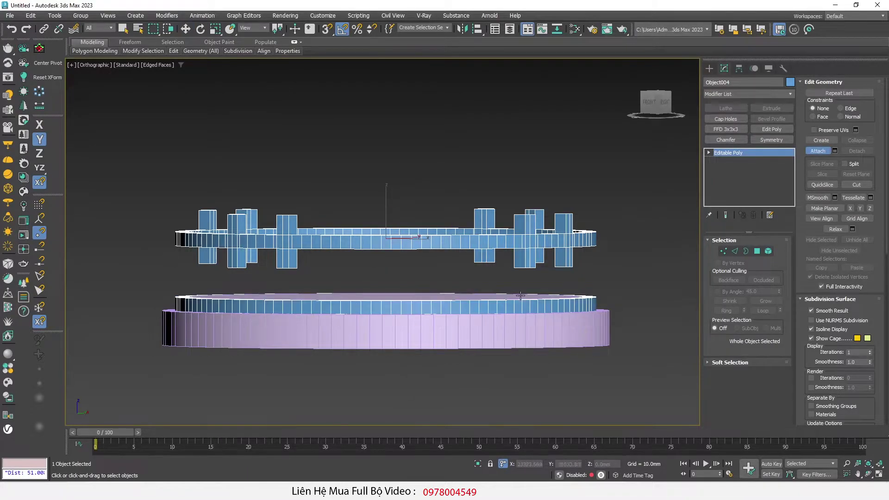
key("w")
Step: Select the post-end faces on the upper ring and lower them to lengthen the posts
key("4")
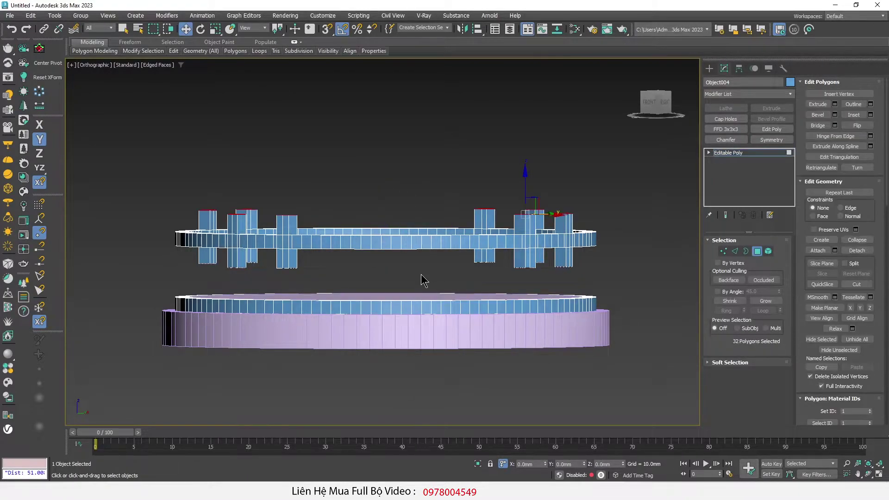
middle_click_drag(425, 283, 421, 282, "alt")
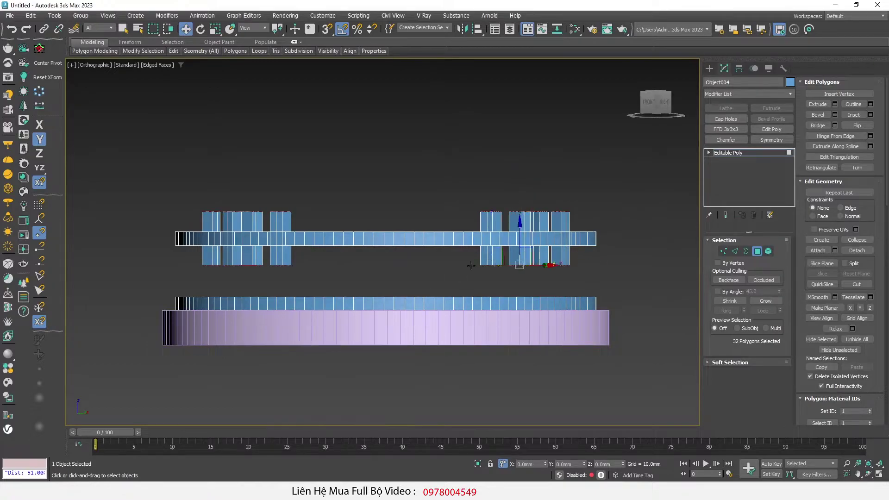
left_click_drag(141, 276, 646, 246)
middle_click_drag(278, 283, 270, 260, "alt")
scroll(277, 281, "up", 5)
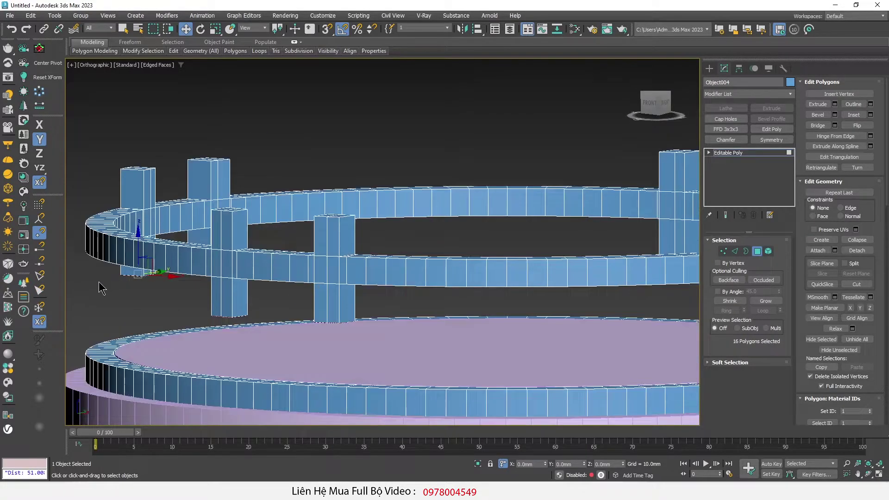
scroll(100, 288, "up", 2)
scroll(134, 211, "up", 2)
left_click_drag(153, 171, 165, 250)
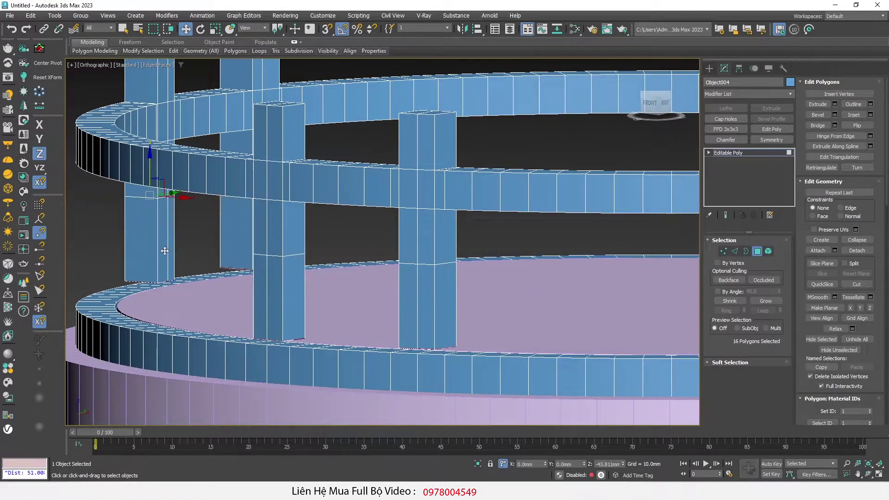
scroll(361, 293, "down", 4)
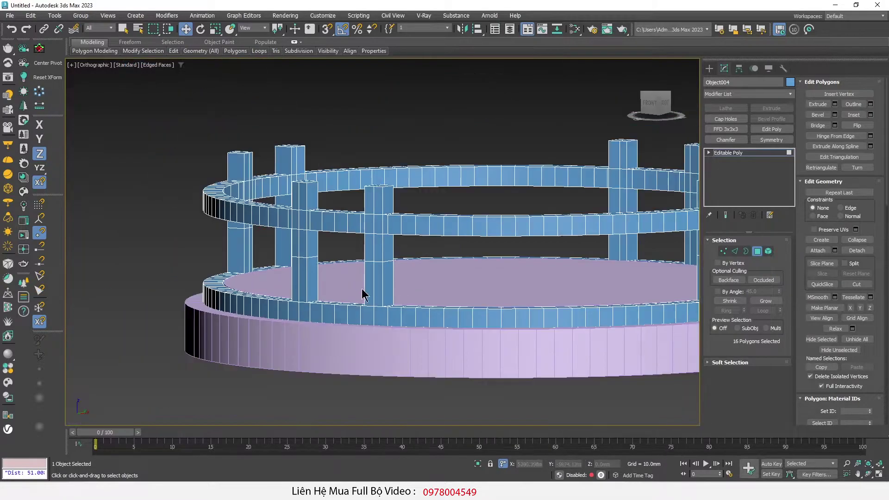
Step: Close in on a ring corner and select a single vertex there in Vertex mode
middle_click_drag(360, 293, 339, 337, "alt")
scroll(339, 338, "up", 4)
scroll(301, 333, "up", 4)
key("1")
left_click(253, 348)
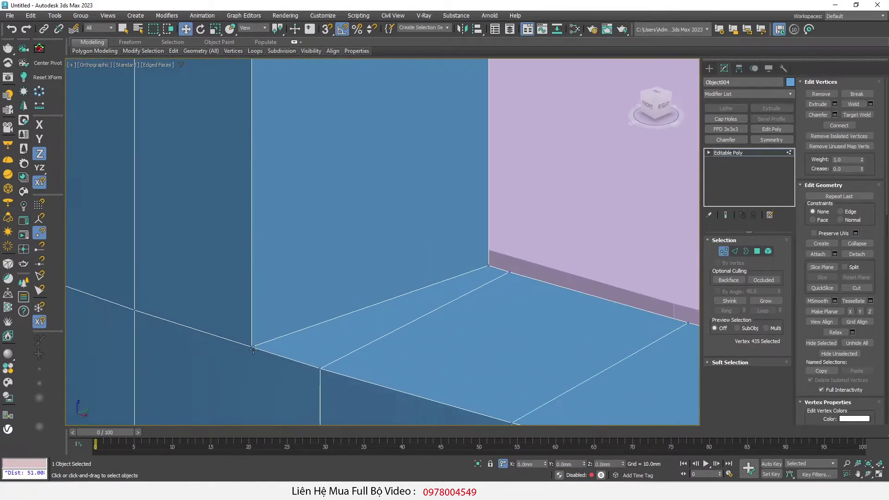
Step: Cancel an accidental vertex move and get a level side view of the table
left_click_drag(257, 337, 353, 278)
right_click(251, 279)
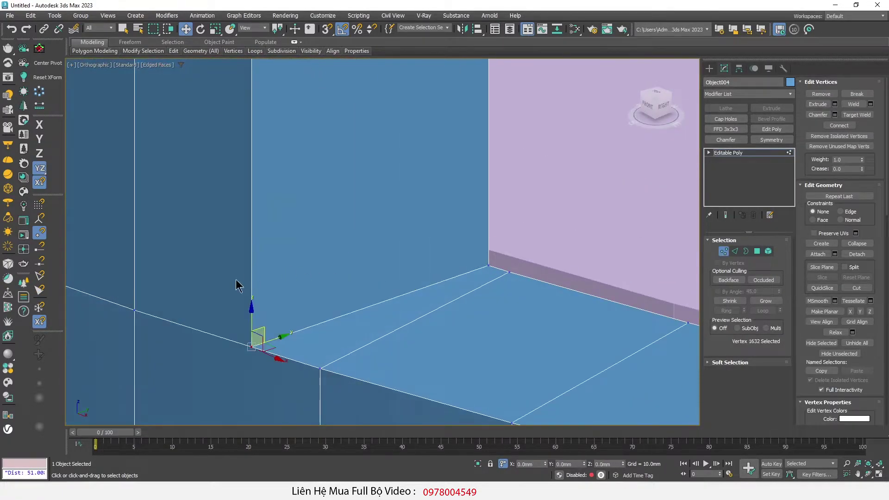
scroll(250, 280, "down", 5)
key("1")
middle_click_drag(223, 301, 223, 281, "alt")
scroll(223, 279, "up", 2)
Step: Box-select the post top vertices and snap them up to the tabletop's underside
key("1")
left_click_drag(143, 158, 547, 239)
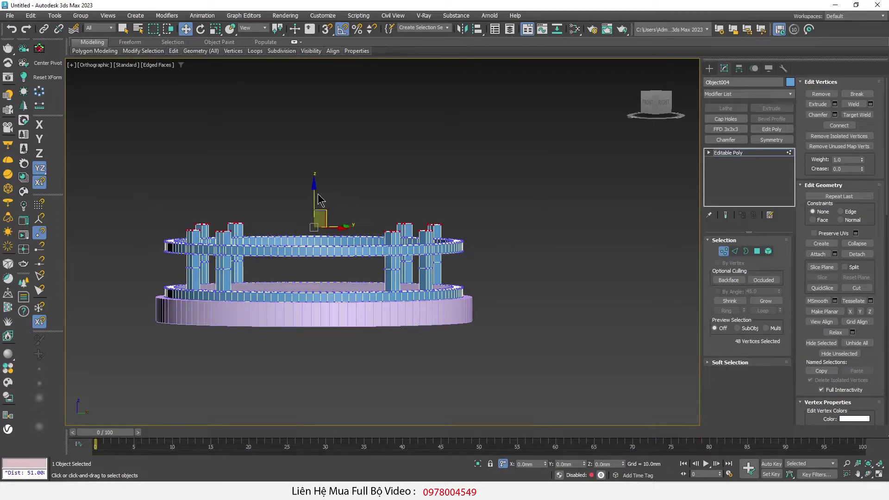
left_click_drag(319, 194, 319, 69)
scroll(332, 234, "down", 4)
middle_click_drag(332, 233, 349, 308)
key("s")
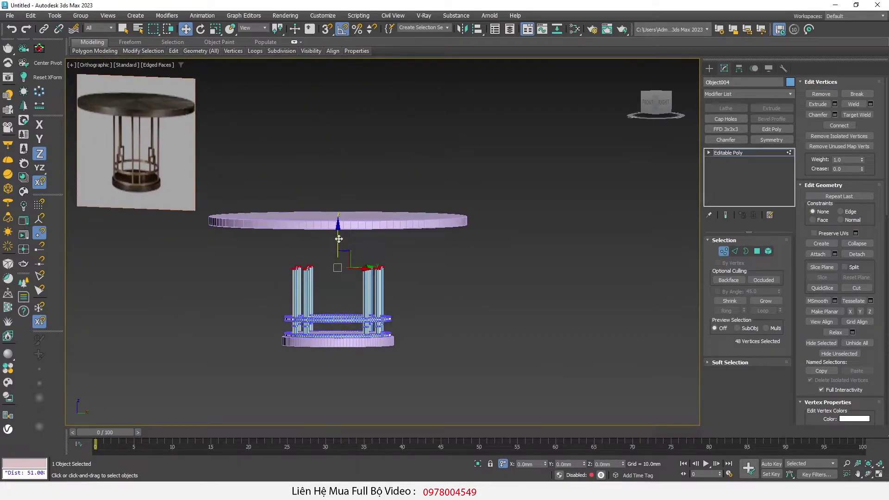
left_click_drag(337, 267, 292, 235)
key("s")
Step: Exit vertex mode and inspect the table, toggling edged-face shading with F4
middle_click_drag(389, 266, 329, 301, "alt")
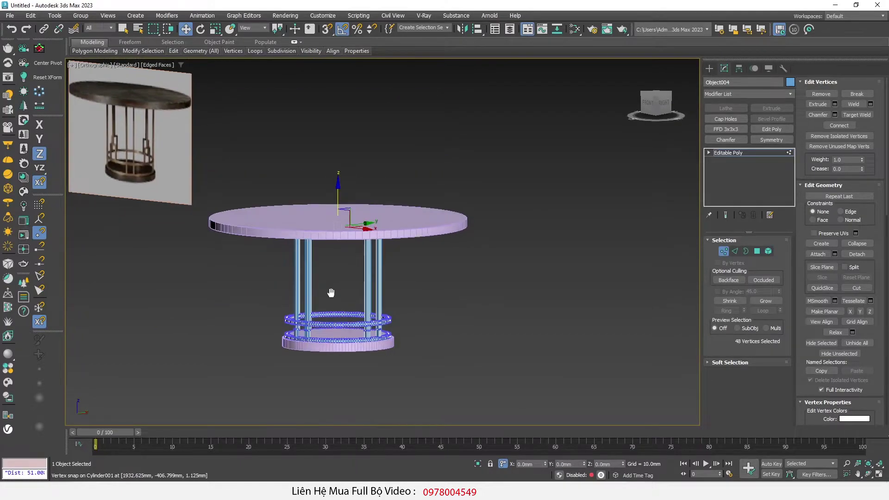
key("1")
scroll(321, 341, "up", 3)
key("F4")
scroll(322, 342, "down", 3)
middle_click_drag(321, 341, 350, 333, "alt")
scroll(349, 334, "up", 4)
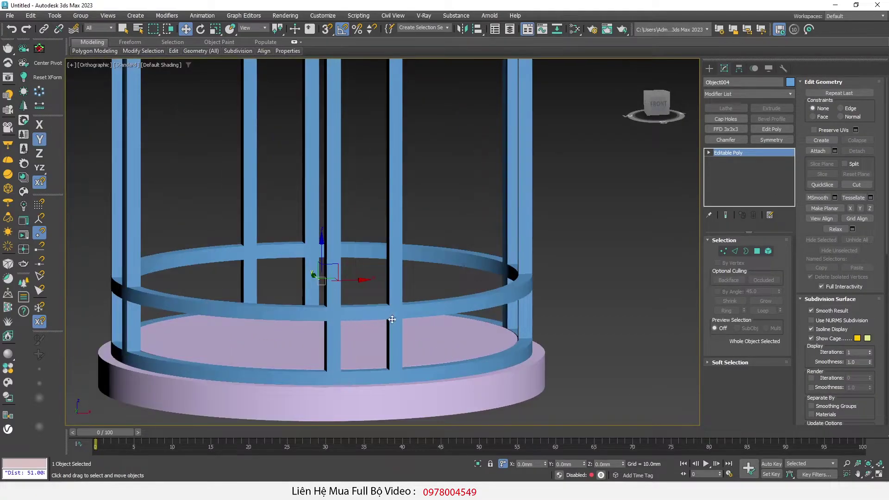
key("F4")
scroll(397, 321, "up", 3)
key("F4")
scroll(396, 321, "down", 4)
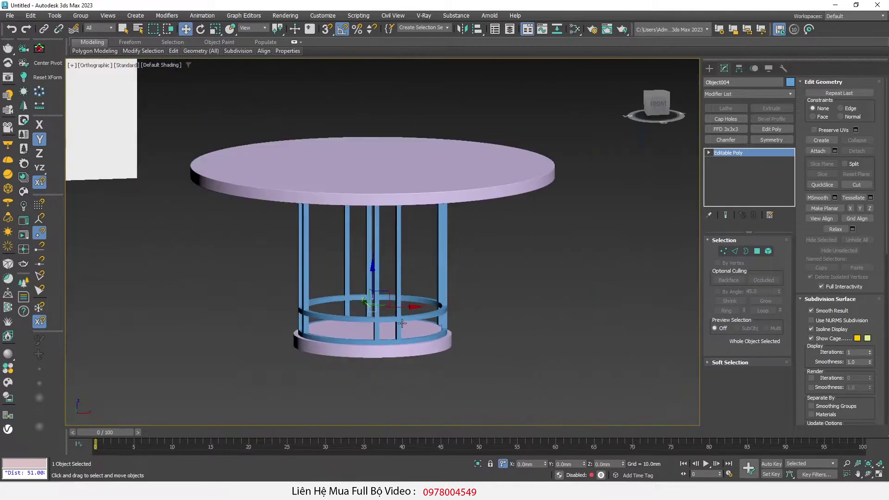
Step: Zoom into the reference photo and mark the bracket's outer post and lower step
scroll(238, 251, "up", 3)
scroll(237, 250, "up", 2)
scroll(218, 268, "up", 1)
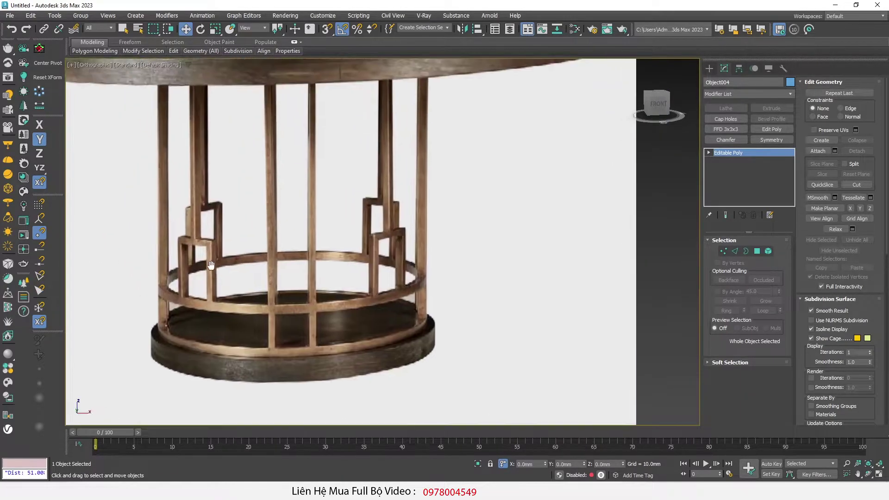
scroll(205, 284, "up", 2)
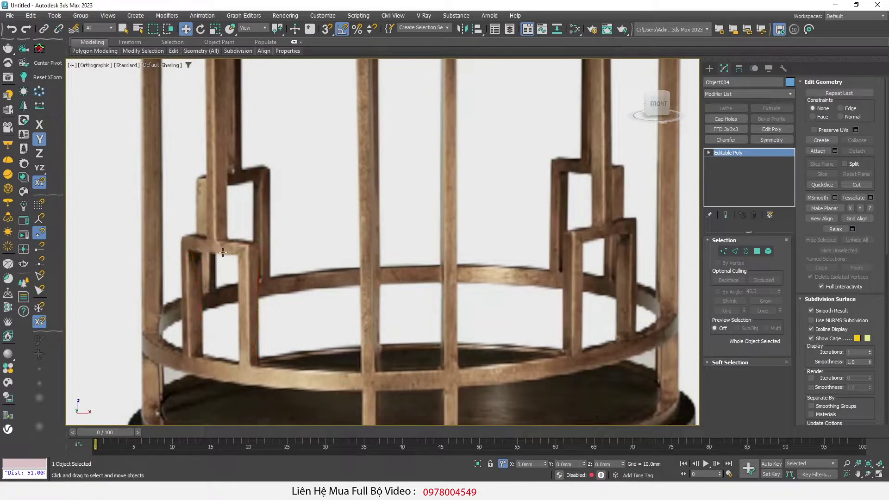
mouse_move(213, 72)
left_mouse_down()
mouse_move(227, 243)
mouse_move(250, 323)
left_mouse_up()
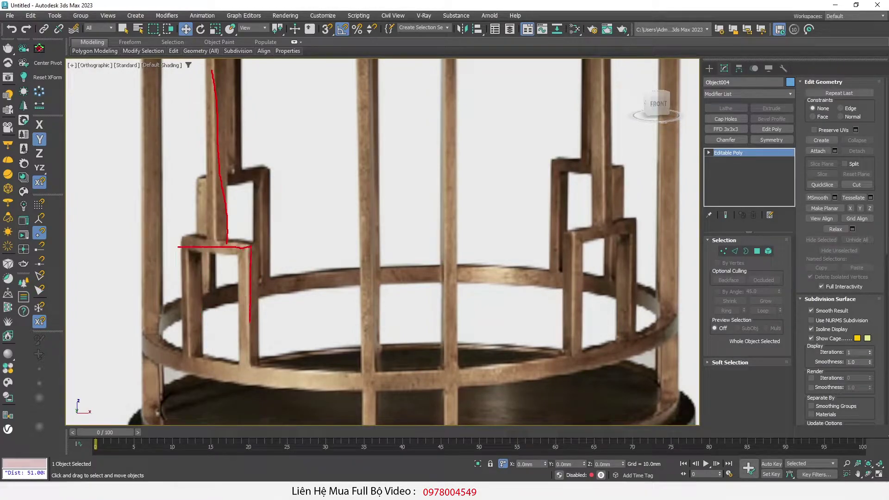
left_click_drag(194, 240, 178, 330)
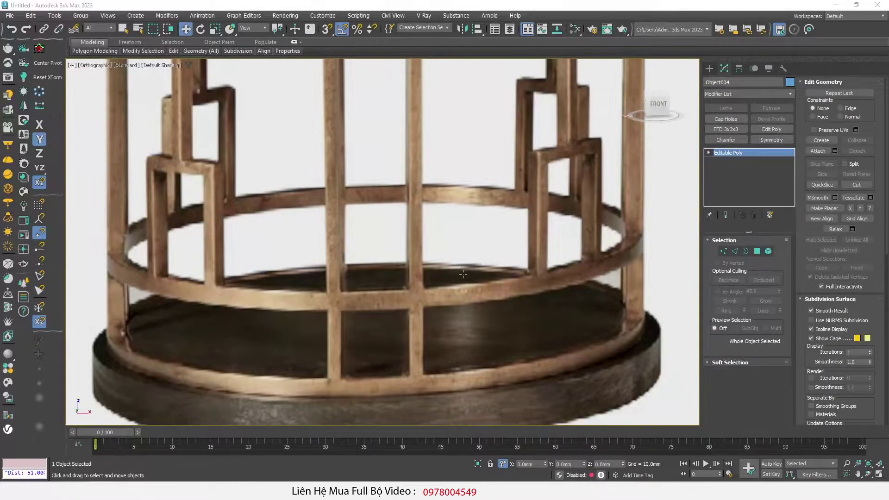
Step: Select the reference photo plane Plane001 and frame it in the front view
left_click(421, 263)
key("z")
scroll(303, 316, "up", 3)
scroll(303, 317, "up", 3)
Step: Measure two bracket distances on the reference photo: 89.539 mm and 53.074 mm
left_click(40, 106)
left_click(187, 117)
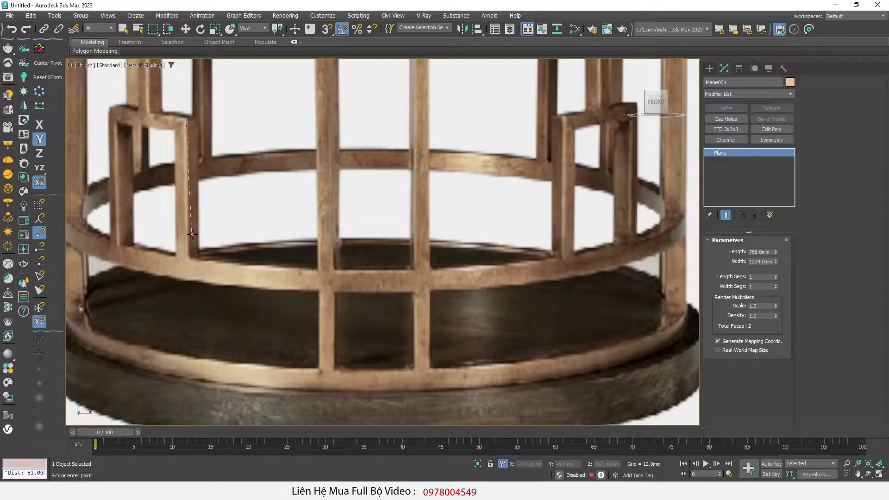
left_click(187, 258)
key("e")
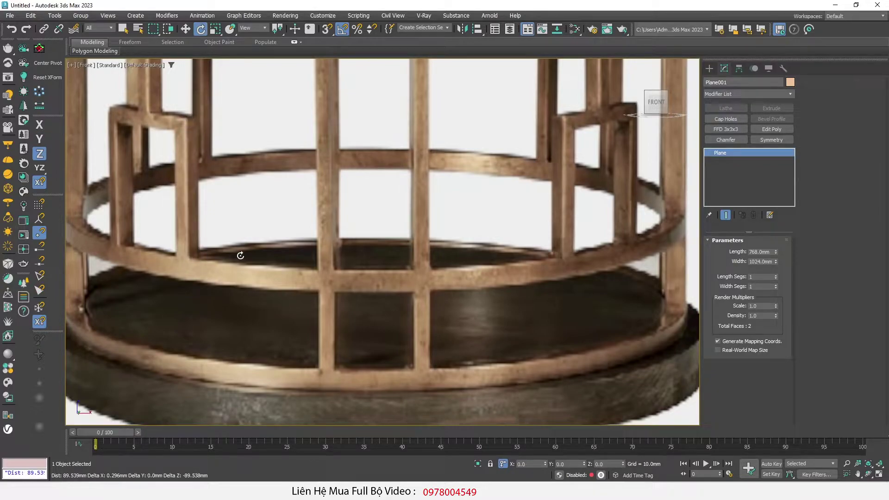
left_click(40, 107)
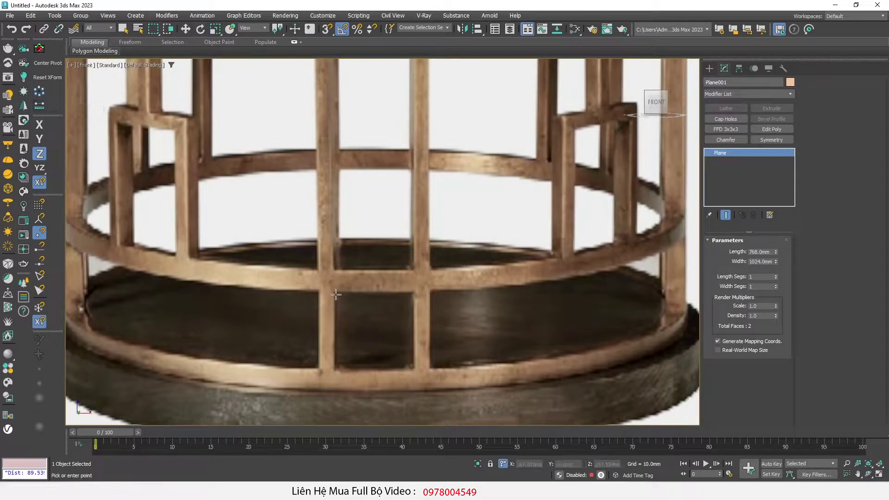
left_click(340, 291)
left_click(341, 373)
key("w")
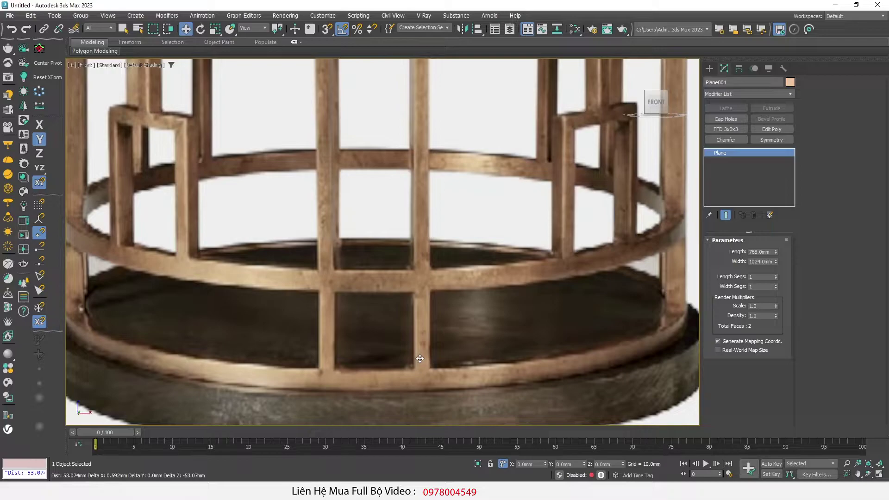
Step: Compute 90 ÷ 53 in Calculator, giving about 1.698
left_click(711, 296)
left_click(674, 371)
left_click(746, 271)
left_click(675, 319)
left_click(710, 346)
left_click(744, 372)
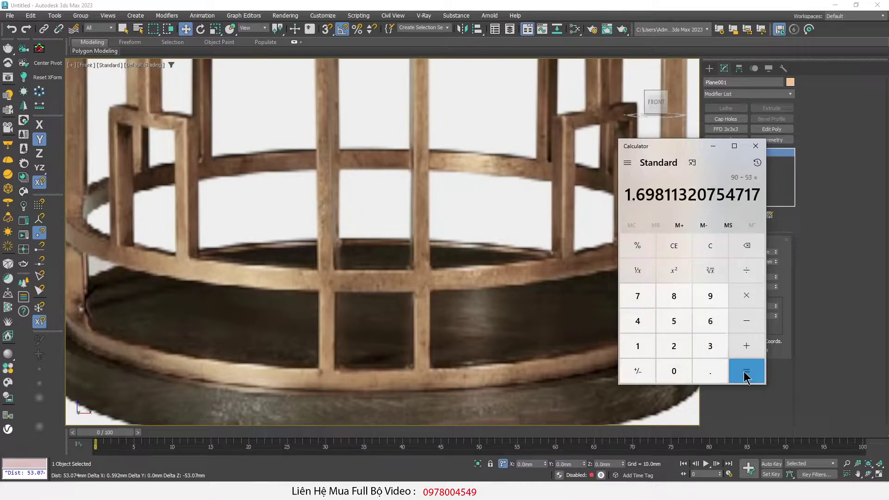
Step: Multiply that ratio by 75 to get 127.358
left_click(748, 298)
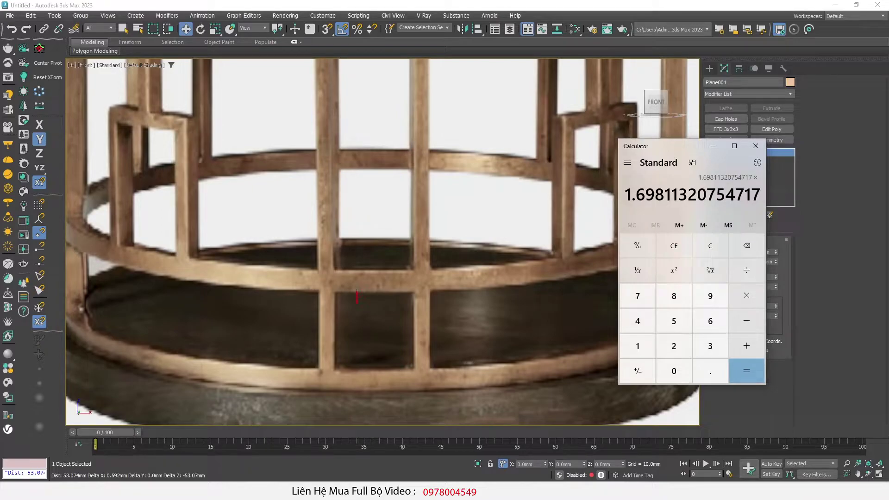
left_click(355, 372)
left_click(638, 296)
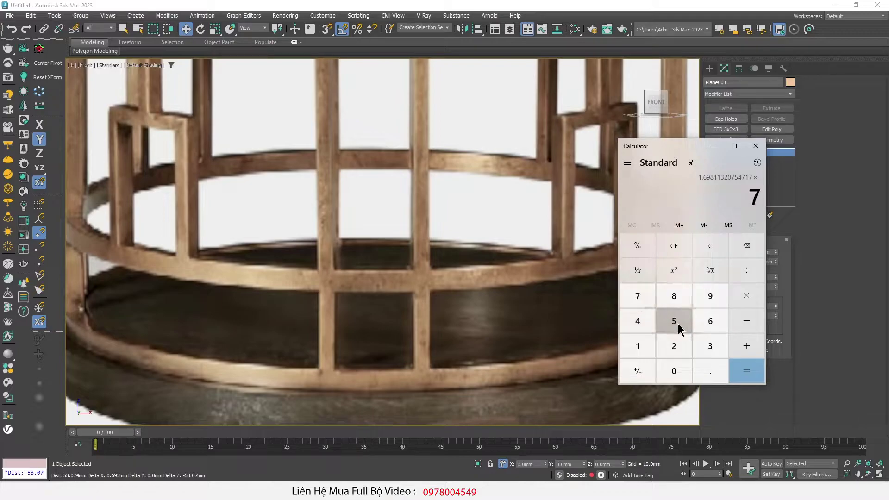
left_click(673, 321)
left_click(746, 372)
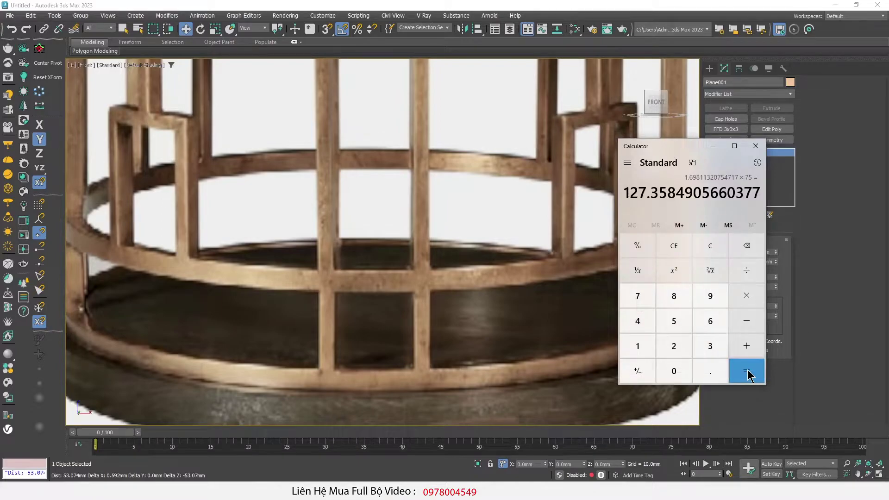
left_click(178, 182)
scroll(180, 171, "up", 2)
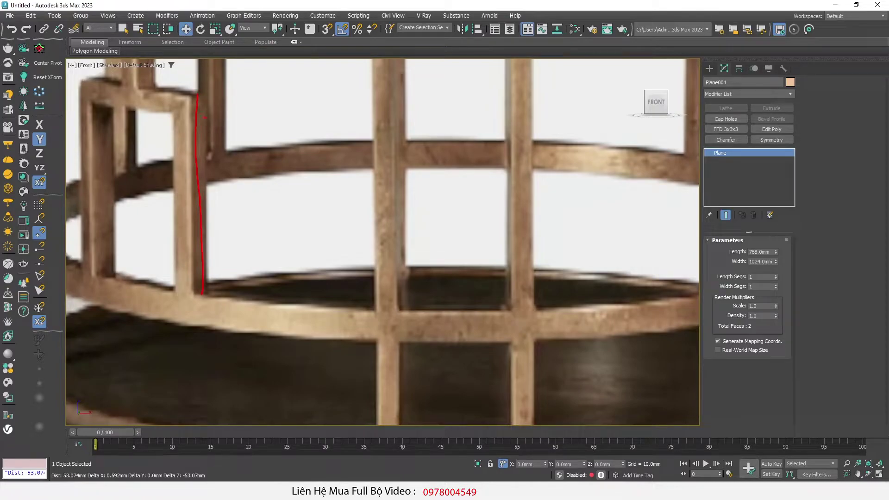
Step: Trace the bracket's top rail, inner post and outer post on the reference, then clear them
right_click(202, 293)
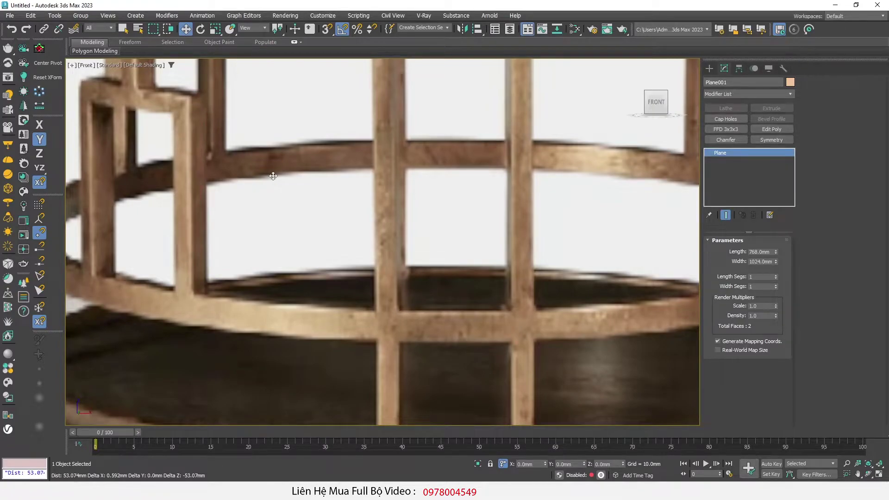
scroll(296, 212, "down", 3)
scroll(193, 174, "up", 2)
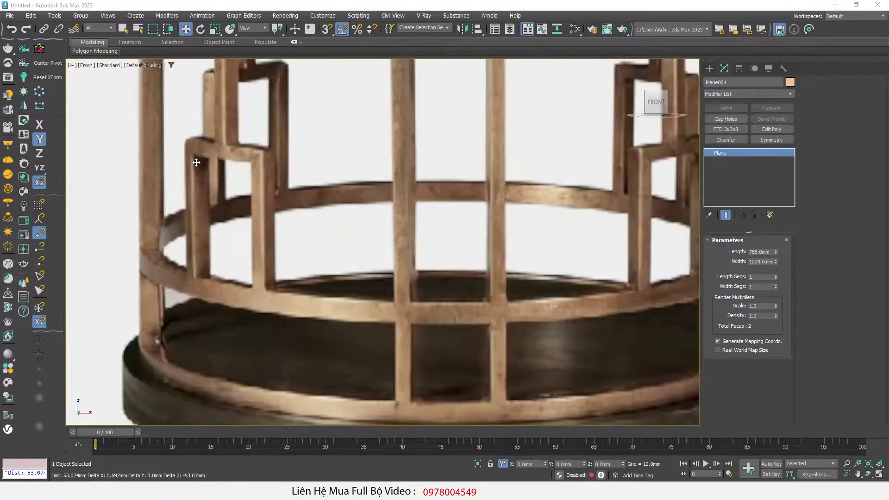
scroll(193, 174, "up", 2)
left_click_drag(223, 135, 289, 147)
left_click_drag(287, 185, 288, 313)
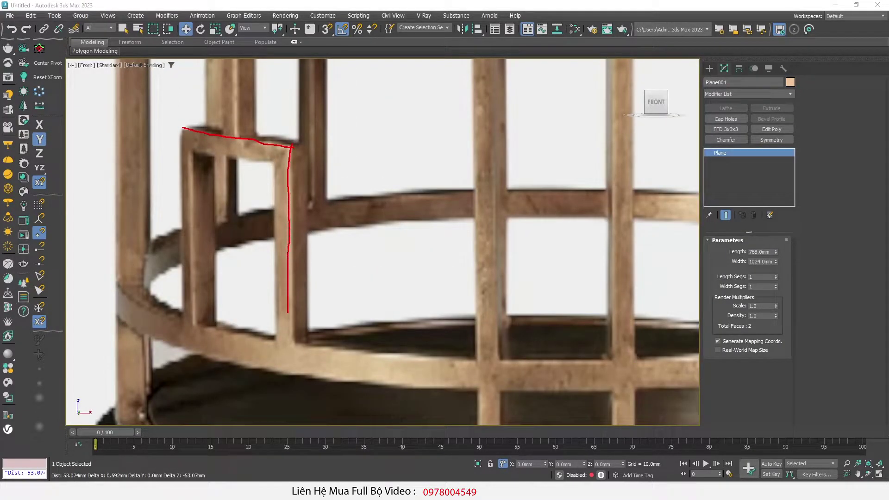
mouse_move(186, 125)
left_mouse_down()
mouse_move(181, 313)
mouse_move(288, 334)
left_mouse_up()
key("Escape")
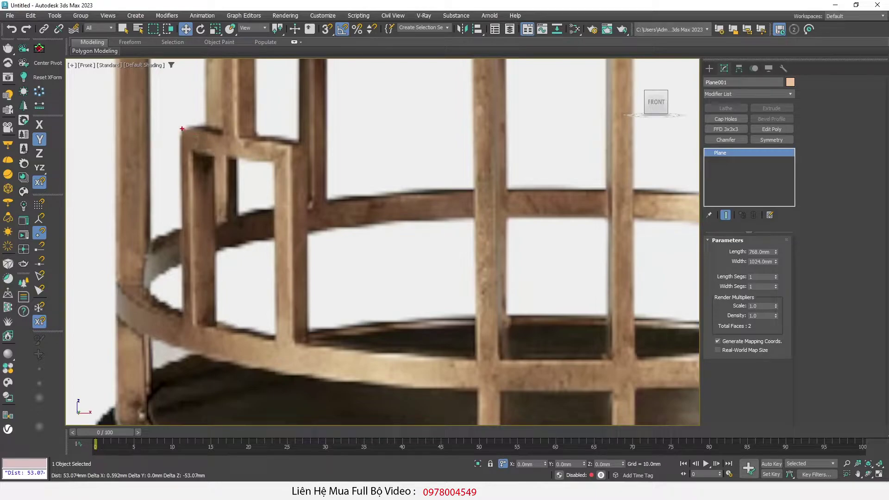
Step: Retrace the bracket's top rail and right post, clear the strokes, and zoom back out
left_click_drag(182, 132, 294, 147)
left_click_drag(295, 192, 295, 332)
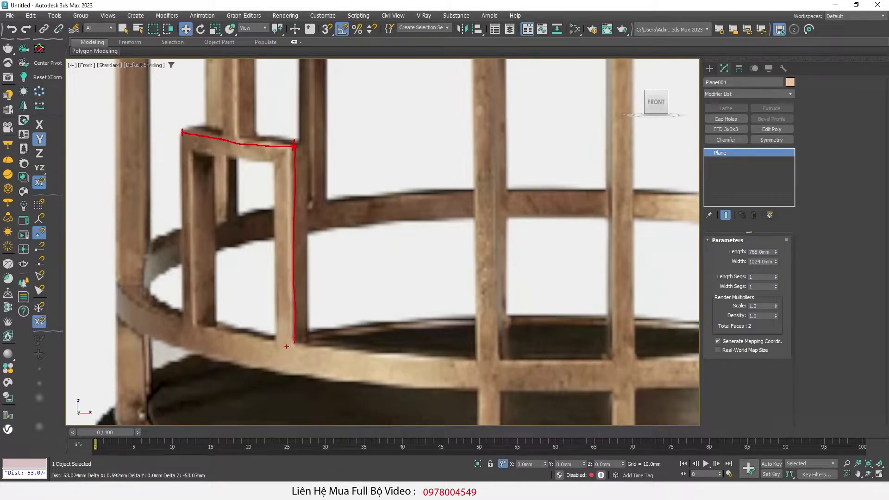
key("Escape")
scroll(254, 287, "down", 5)
scroll(269, 278, "down", 5)
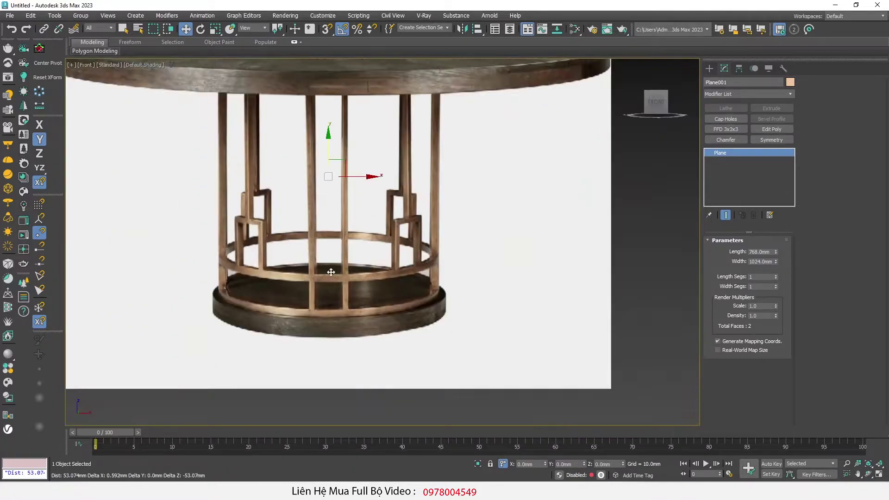
scroll(286, 273, "down", 5)
scroll(287, 273, "up", 5)
scroll(330, 338, "up", 2)
right_click(248, 239)
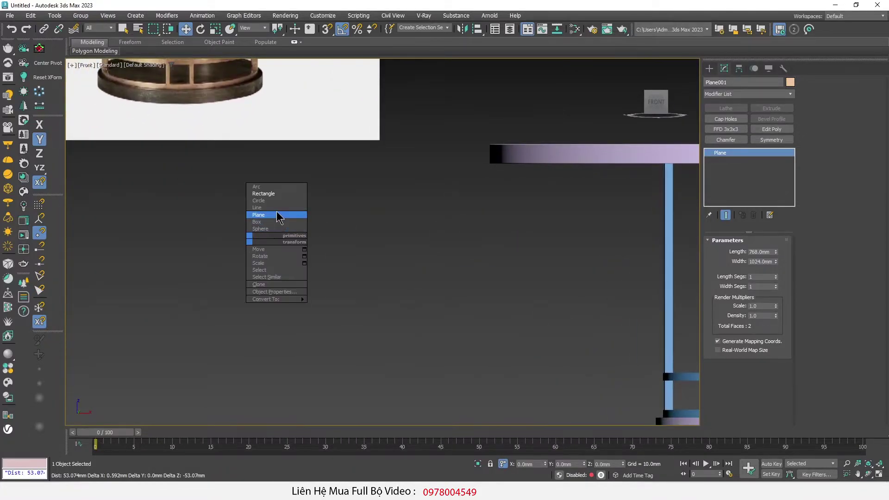
Step: Draw a rectangle shape beside the table and open its settings for editing
left_click(273, 194)
left_click_drag(270, 210, 369, 329)
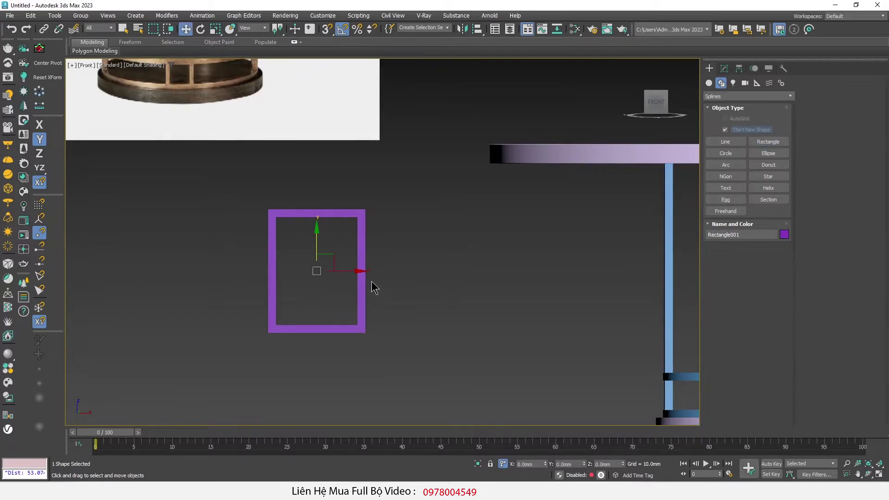
scroll(424, 203, "up", 2)
left_click(724, 68)
scroll(373, 191, "down", 3)
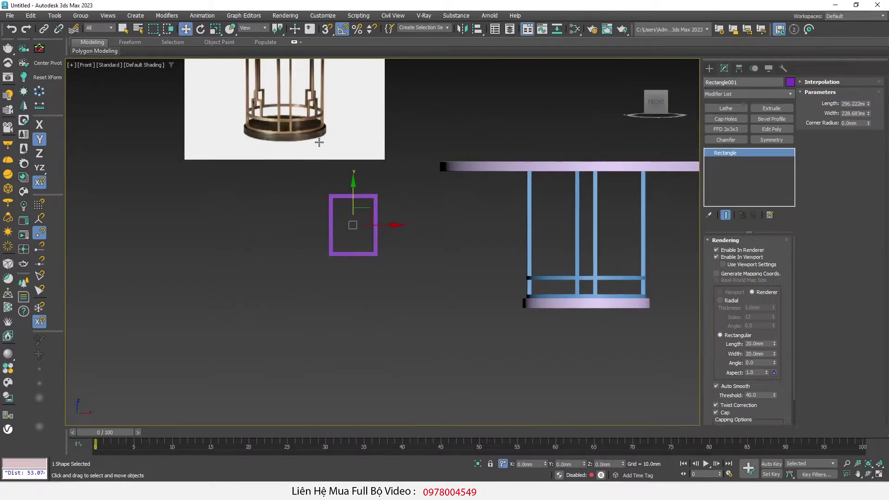
scroll(277, 118, "up", 1)
scroll(255, 99, "up", 5)
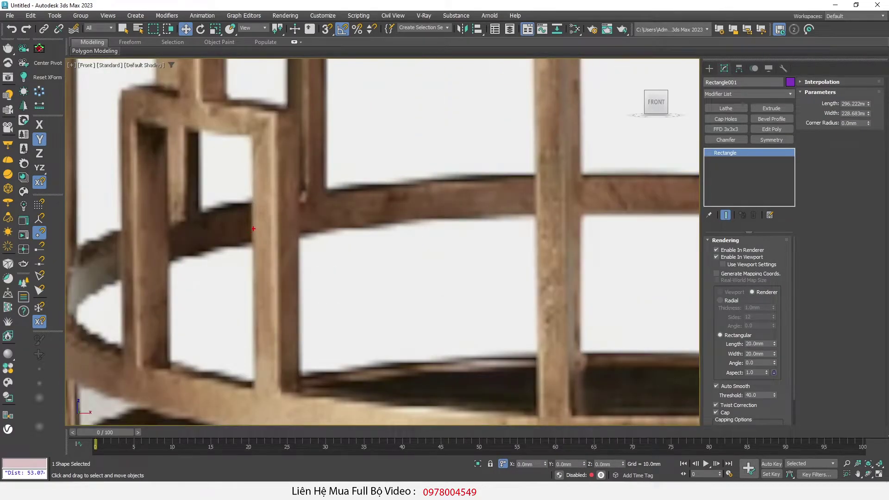
Step: Mark the bracket post on the reference and roughly thicken the rectangle's rendered profile
left_click_drag(559, 221, 568, 227)
scroll(376, 382, "down", 5)
scroll(376, 382, "down", 4)
scroll(376, 382, "up", 3)
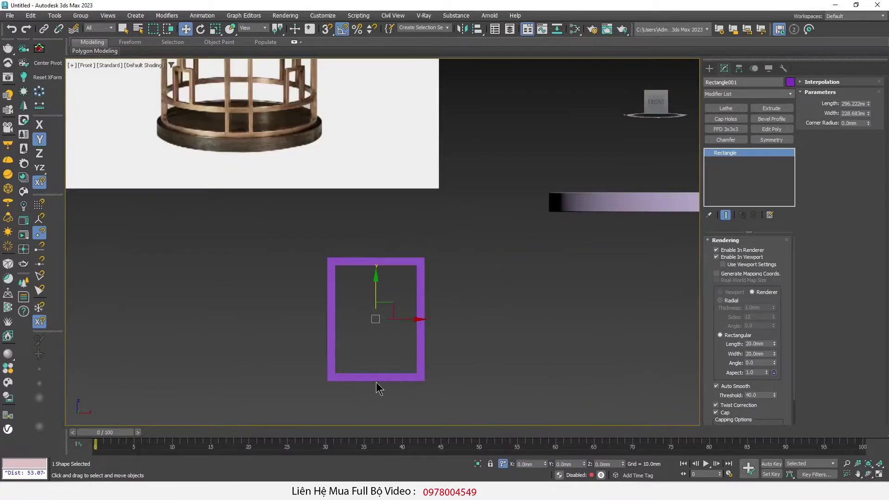
scroll(364, 342, "up", 1)
middle_click_drag(364, 343, 373, 337, "alt")
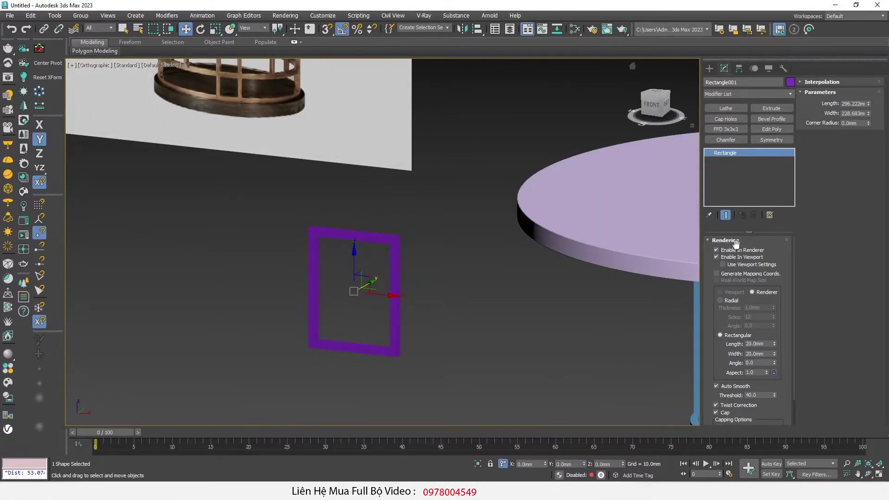
left_click_drag(774, 343, 775, 327)
middle_click_drag(499, 264, 497, 264)
key("F4")
Step: Set the rectangular rendered profile to length 20 and width 17
double_click(759, 343)
type("20")
key("Tab")
type("1")
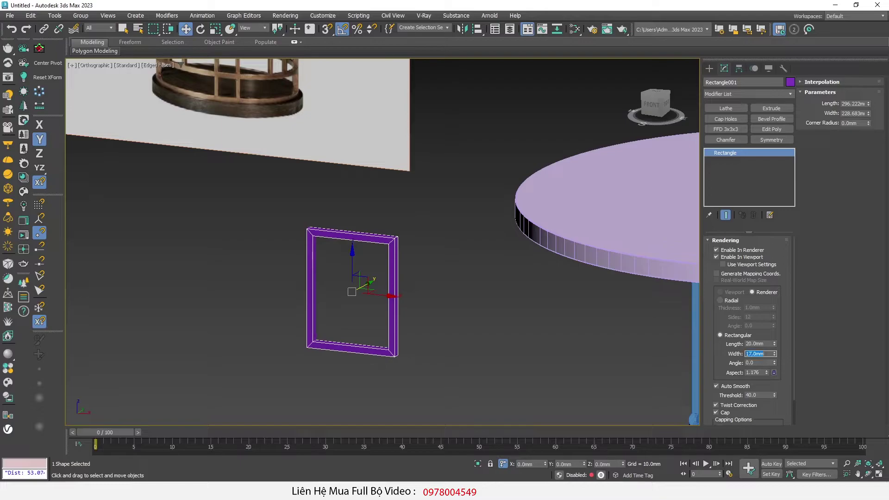
key("Return")
Step: Set the rectangle width to 110 mm and shorten its length to 242.902 mm
left_click_drag(869, 114, 864, 135)
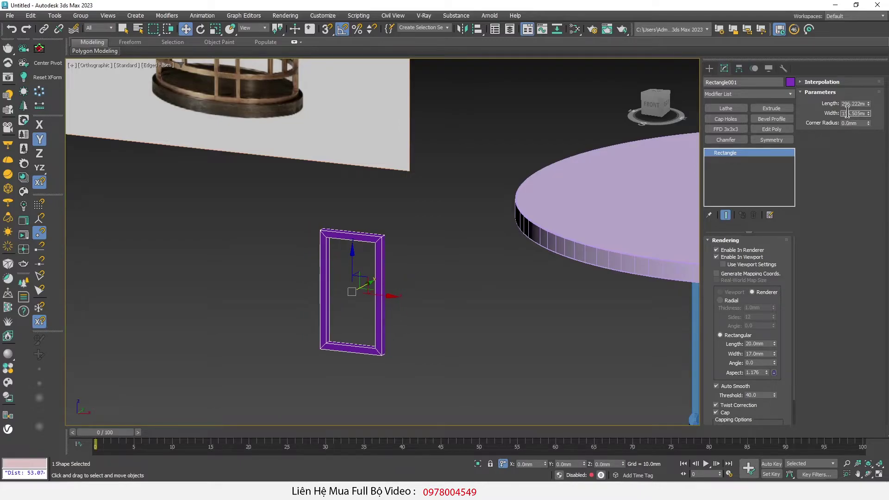
key("Return")
middle_click_drag(337, 257, 376, 270, "alt")
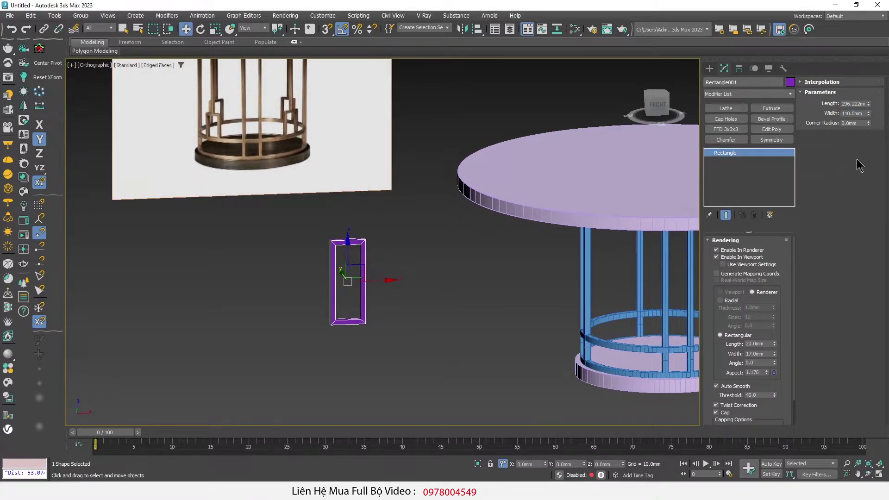
left_click_drag(869, 104, 869, 113)
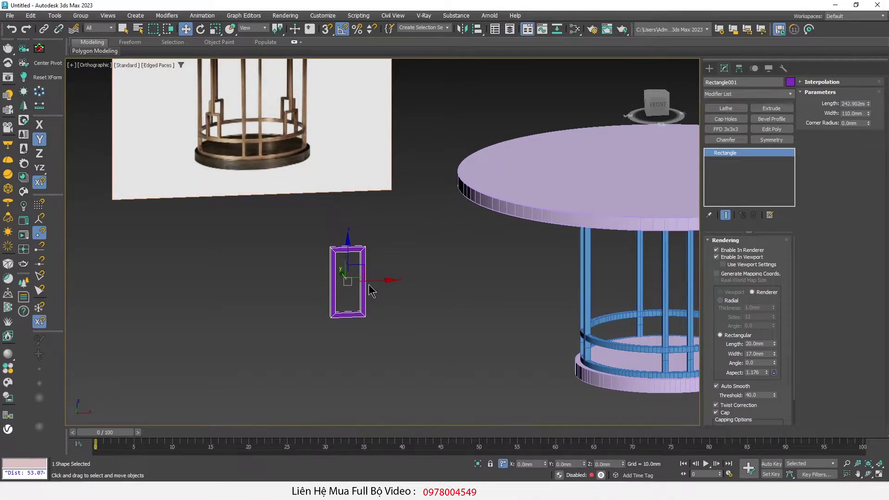
key("z")
Step: Orbit and zoom to inspect the 242.902 × 110 mm frame against the table
middle_click_drag(370, 293, 395, 390, "alt")
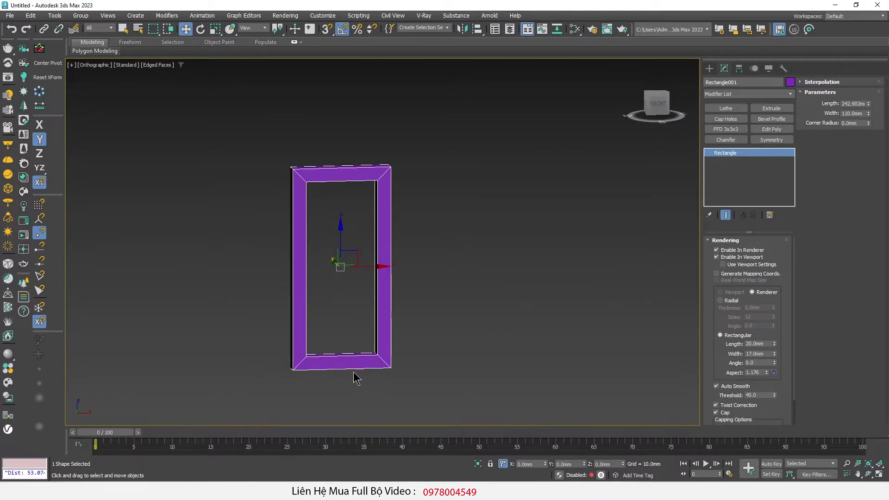
scroll(353, 373, "up", 5)
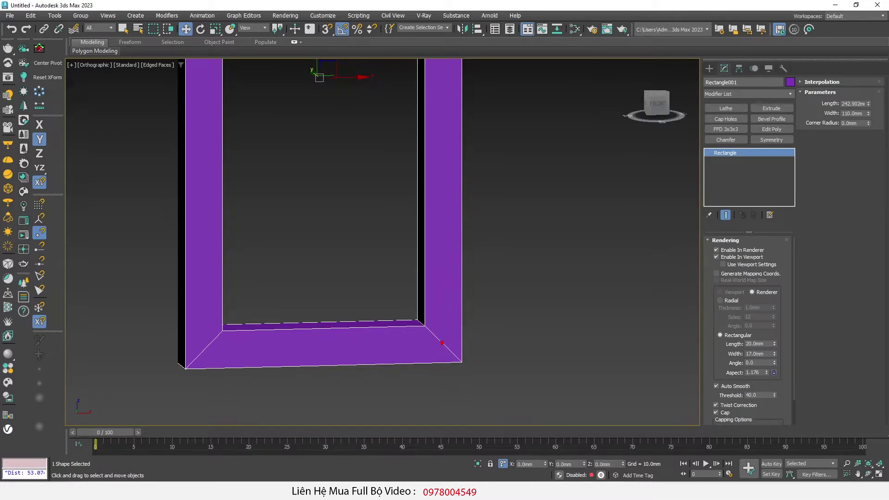
left_click_drag(343, 344, 220, 347)
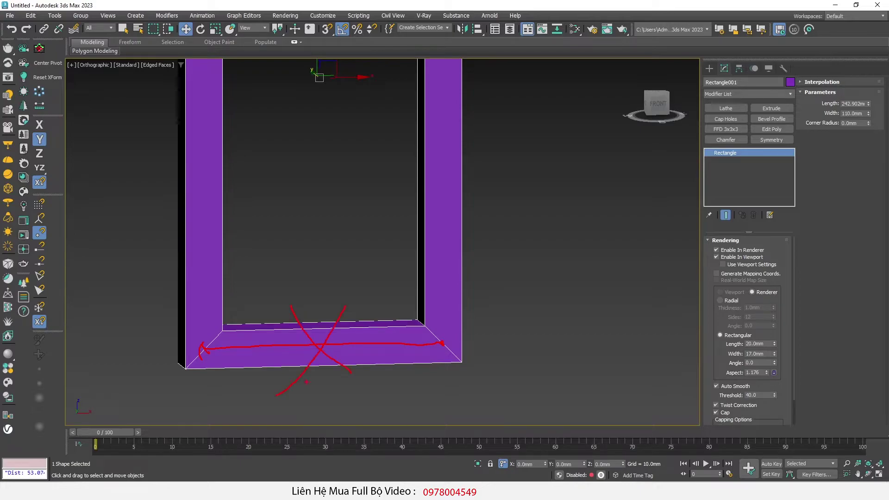
scroll(341, 313, "down", 3)
scroll(341, 361, "down", 3)
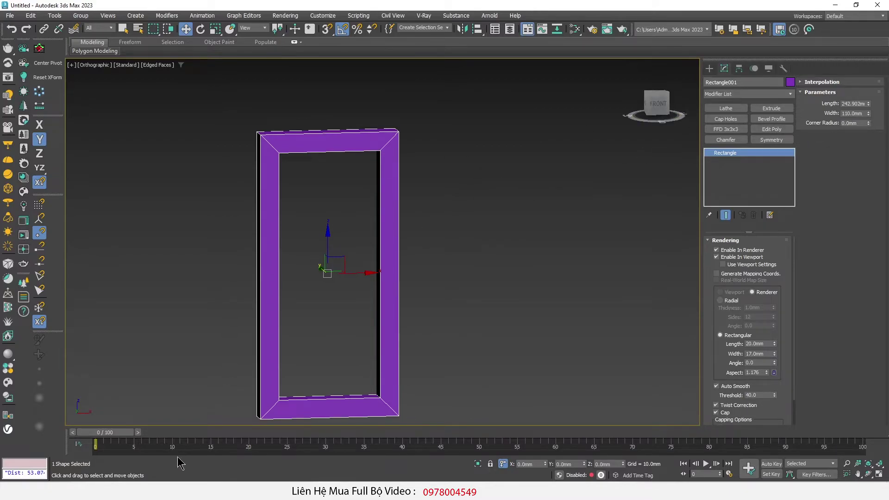
key("alt+Tab")
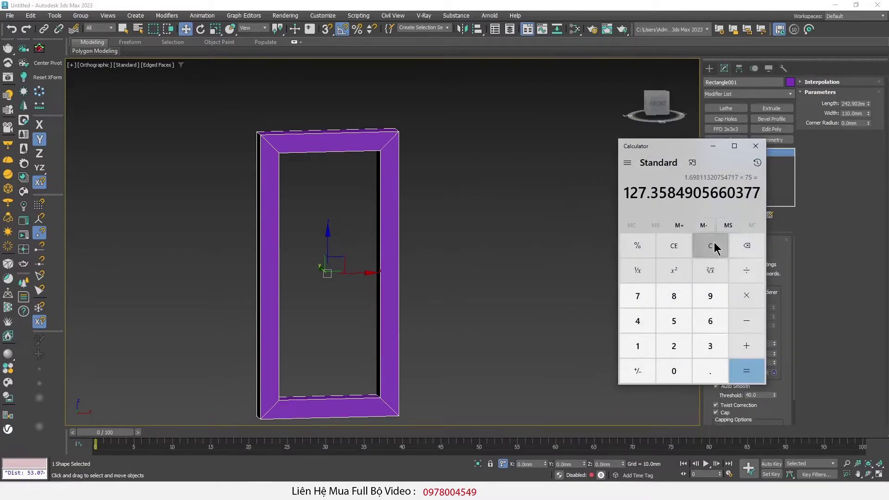
Step: Compute 127 − 8.5 = 118.5 in Calculator
left_click(718, 255)
left_click(632, 348)
left_click(677, 343)
left_click(642, 299)
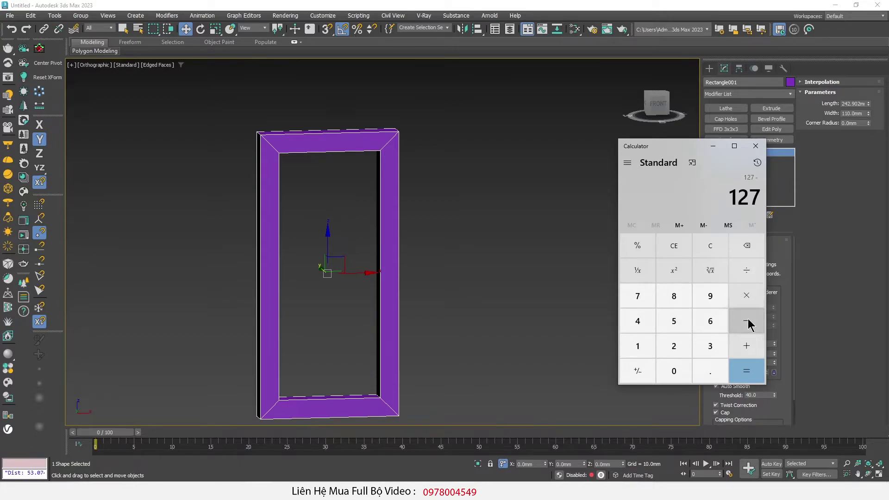
left_click(674, 295)
left_click(710, 371)
left_click(687, 328)
left_click(750, 374)
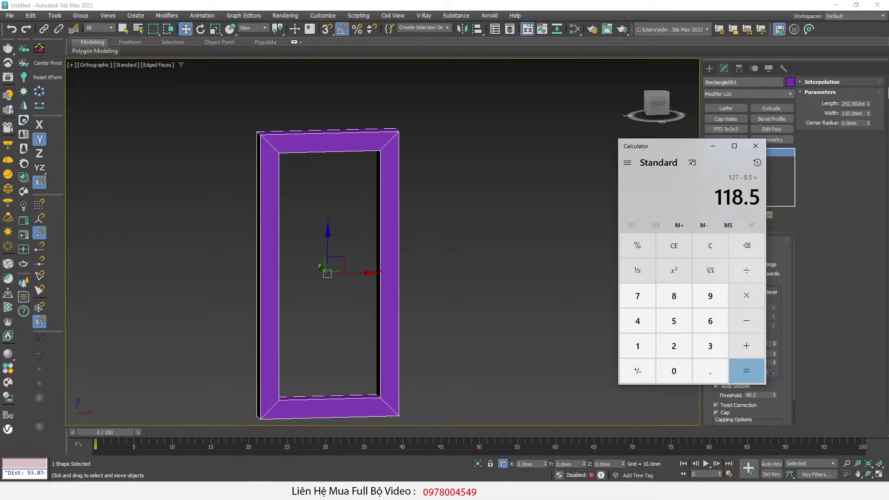
Step: Set the rectangle frame's Length to 118 mm
left_click(852, 104)
double_click(852, 104)
type("118")
key("Return")
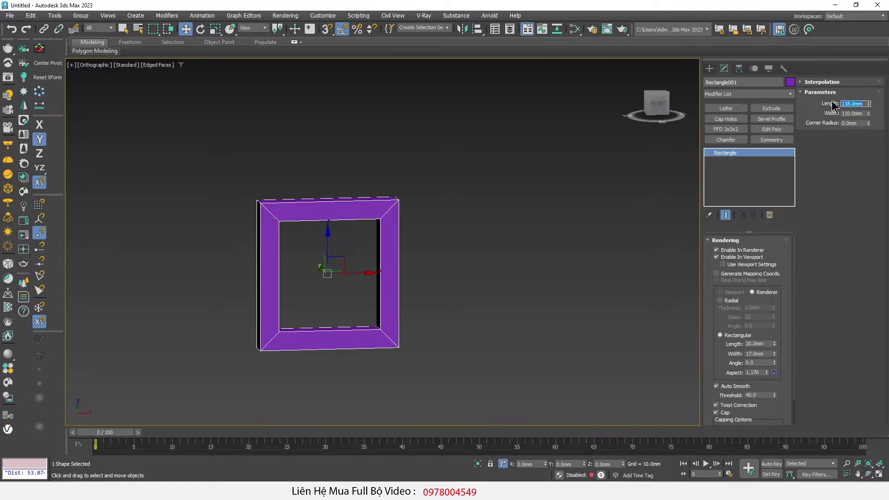
Step: Convert the rectangle to an editable spline and delete its bottom segment, leaving a U-shaped frame
scroll(310, 256, "up", 3)
right_click(310, 256)
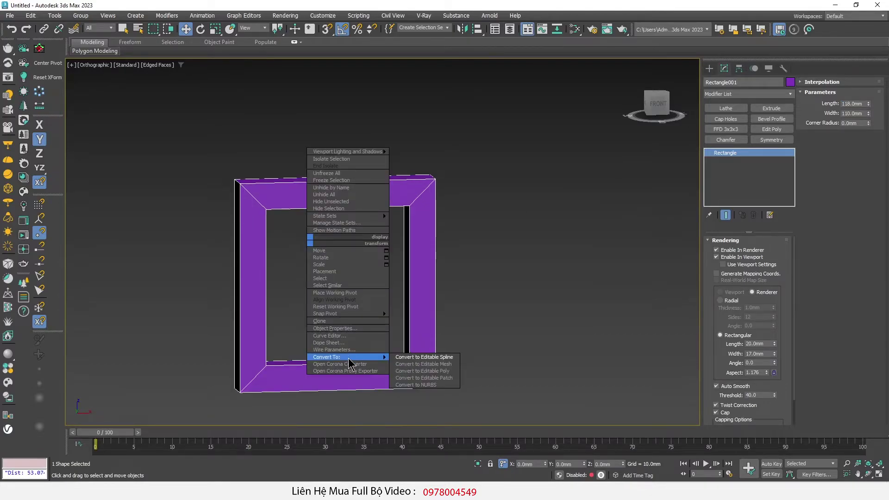
left_click(435, 362)
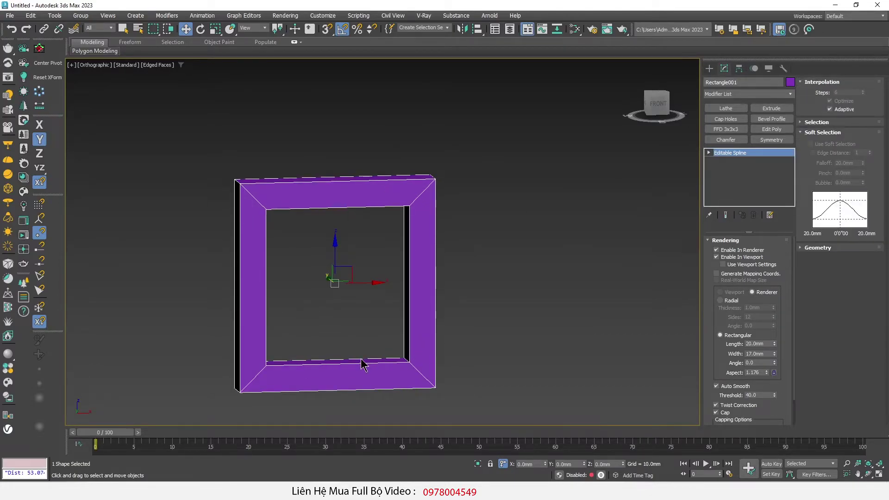
key("2")
left_click(425, 384)
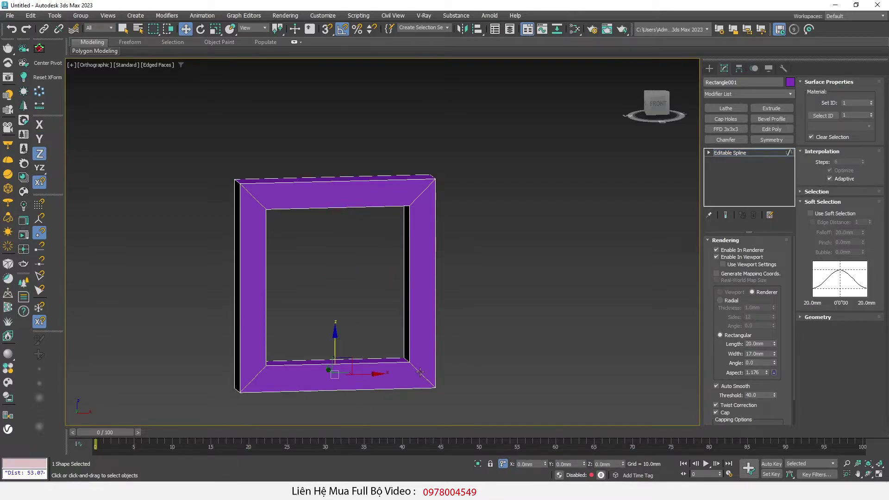
key("Delete")
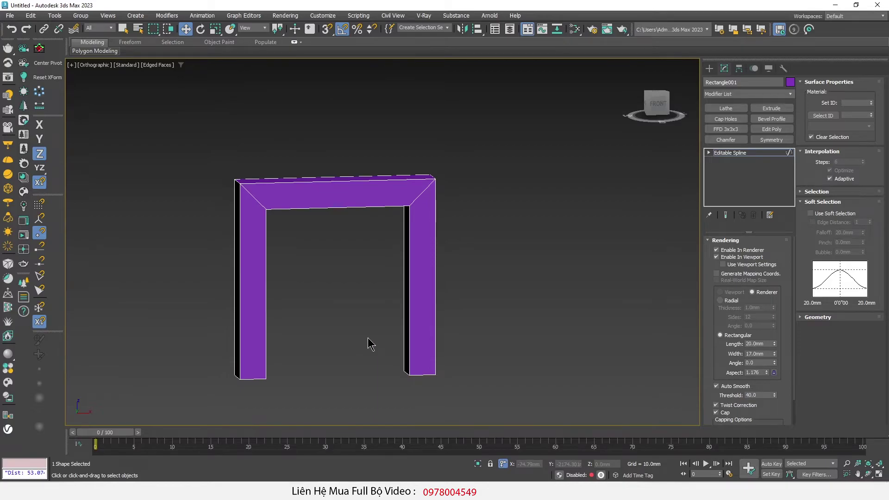
key("2")
scroll(366, 340, "down", 5)
scroll(357, 335, "down", 2)
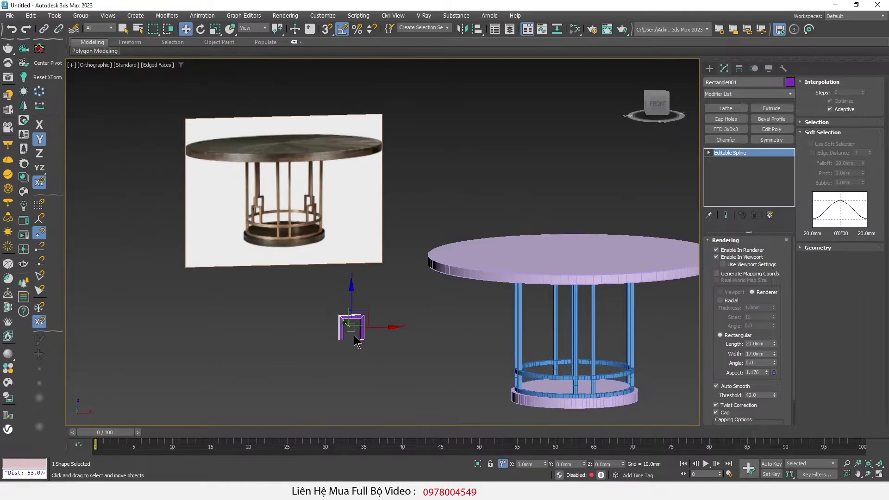
scroll(324, 278, "up", 1)
scroll(256, 196, "up", 5)
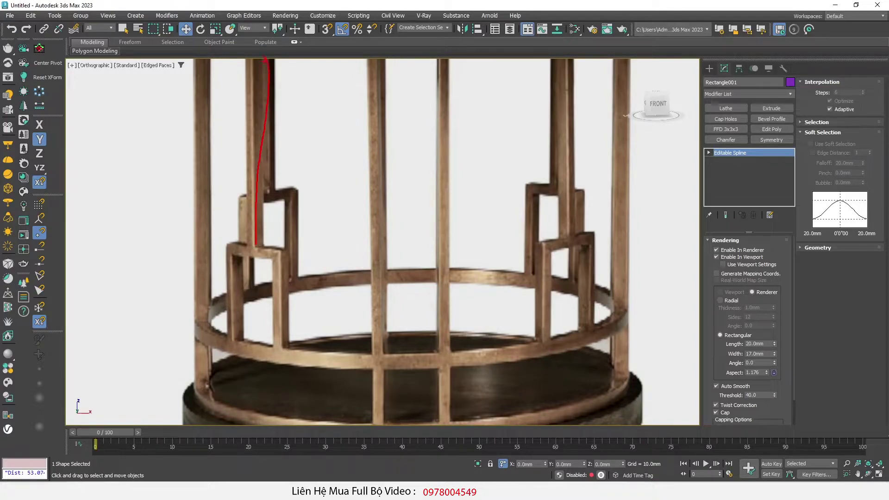
scroll(343, 343, "down", 10)
scroll(343, 344, "up", 10)
scroll(345, 322, "up", 2)
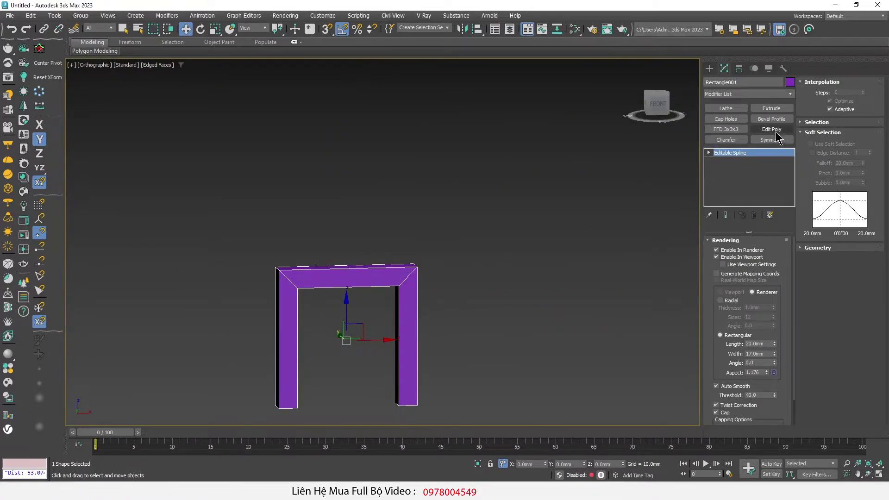
Step: Add Edit Poly to the U-frame and connect its top edge loop with a middle edge
left_click(772, 129)
scroll(343, 263, "up", 4)
key("2")
double_click(386, 282)
right_click(383, 299)
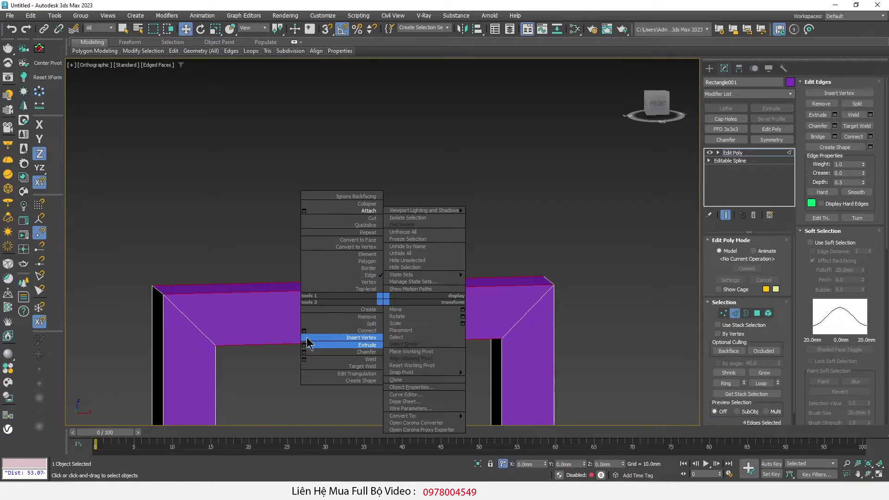
left_click(306, 331)
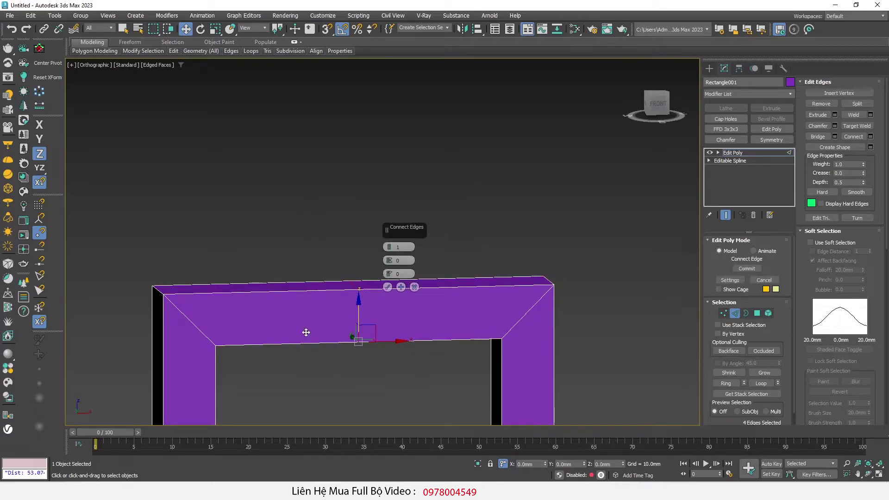
left_click(388, 287)
Step: Chamfer the new middle edges by 8.5 mm with 0 segments
middle_click_drag(388, 288, 463, 290, "alt")
right_click(468, 289)
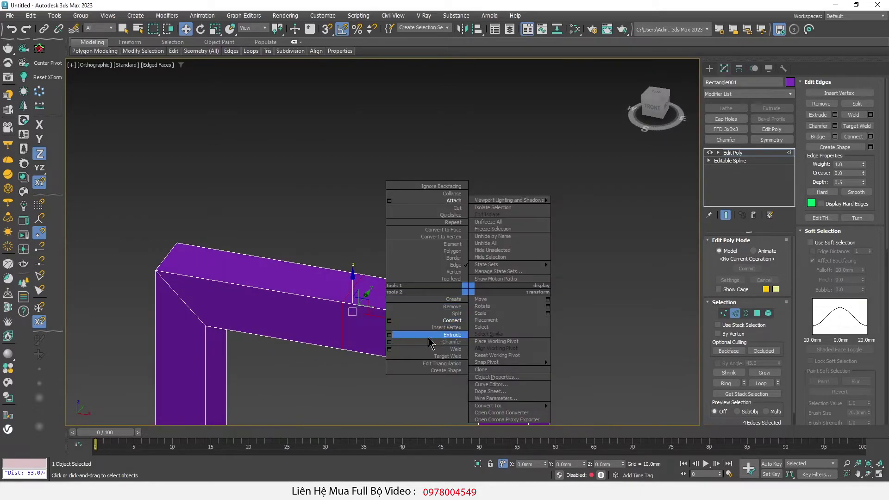
left_click(390, 342)
left_click(410, 261)
key("Return")
left_click_drag(396, 274, 392, 281)
left_click(388, 342)
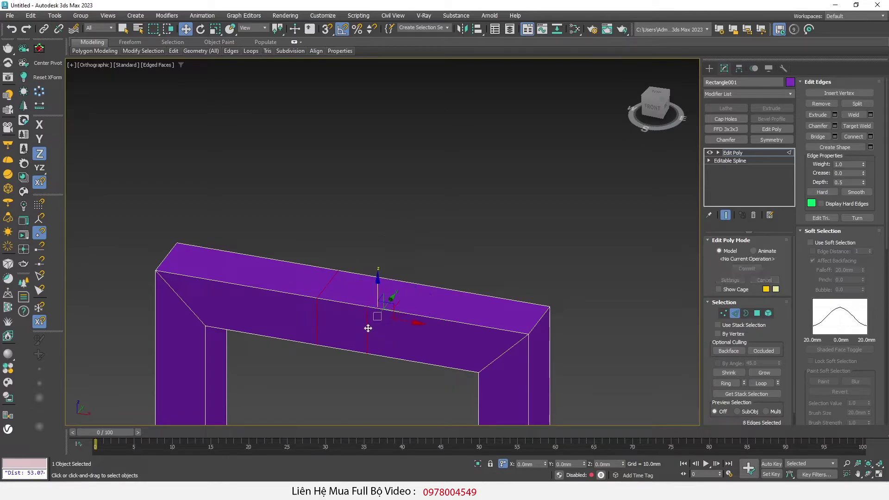
Step: Extrude the middle top face upward into a tall post
key("4")
left_click(351, 292)
scroll(352, 292, "down", 3)
left_click_drag(348, 262, 340, 74)
scroll(339, 139, "down", 5)
middle_click_drag(325, 259, 177, 246)
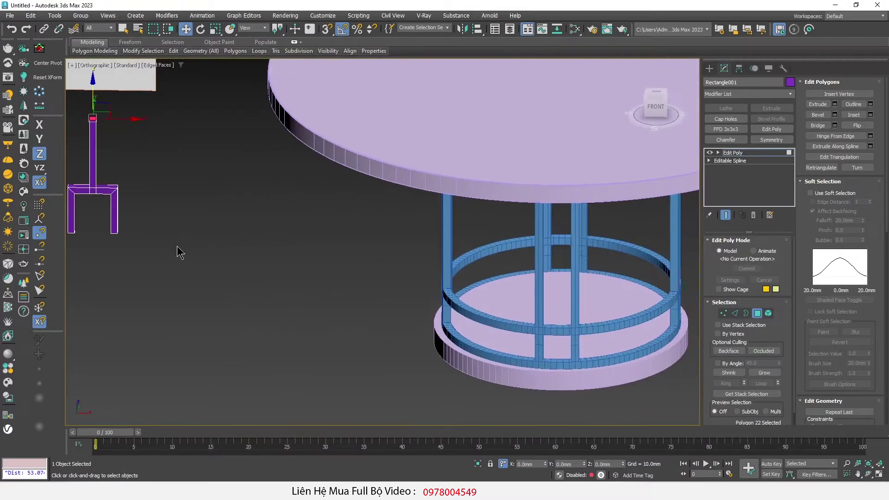
Step: Move the post-and-bracket piece into the table's lower ring frame
key("4")
middle_click_drag(129, 210, 177, 235, "alt")
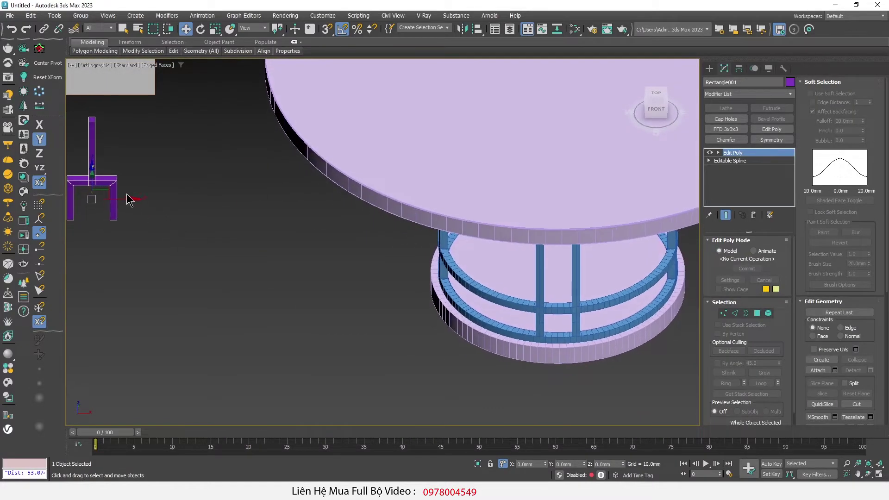
mouse_move(108, 193)
left_mouse_down()
mouse_move(602, 366)
mouse_move(522, 332)
left_mouse_up()
mouse_move(522, 333)
middle_mouse_down("alt")
mouse_move(370, 287)
mouse_move(395, 306)
middle_mouse_up("alt")
scroll(369, 287, "down", 1)
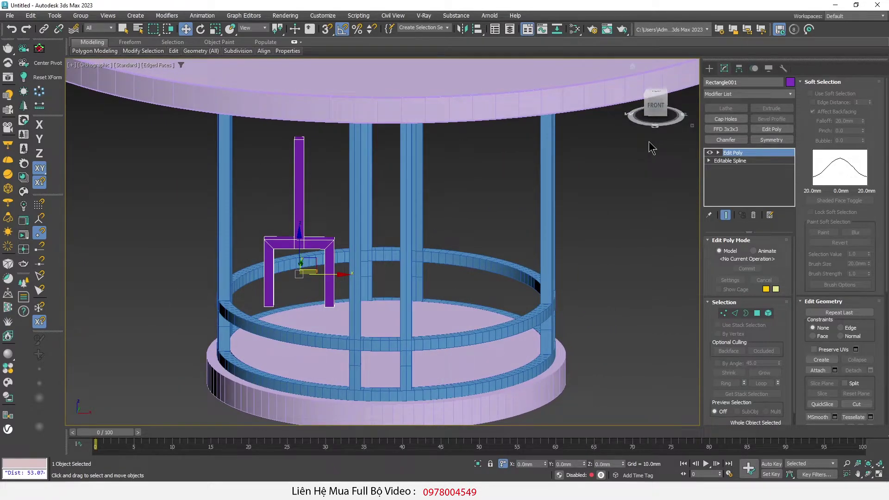
Step: Select the posts-and-rings object and open Grid and Snap Settings for 45° angle snap
left_click(406, 248)
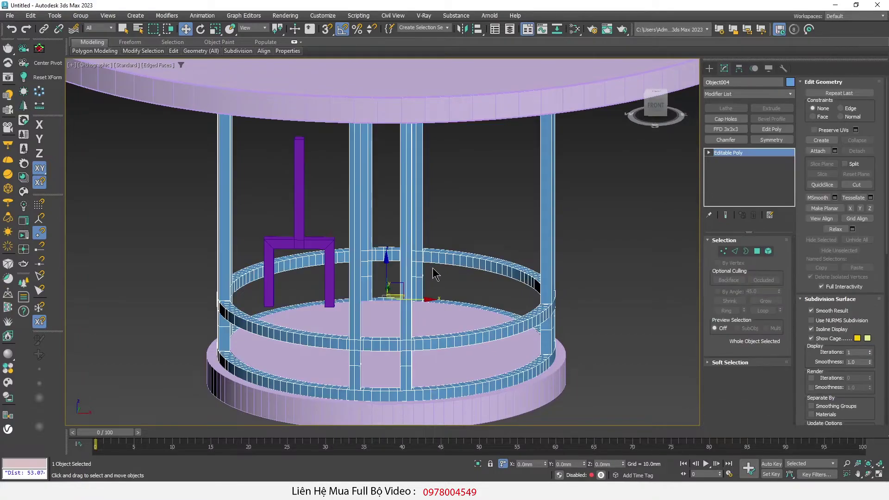
scroll(452, 294, "down", 2)
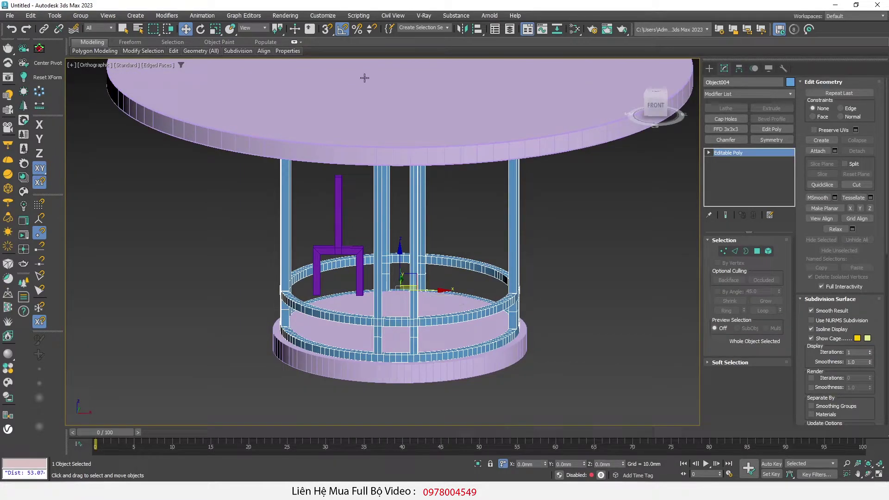
right_click(342, 28)
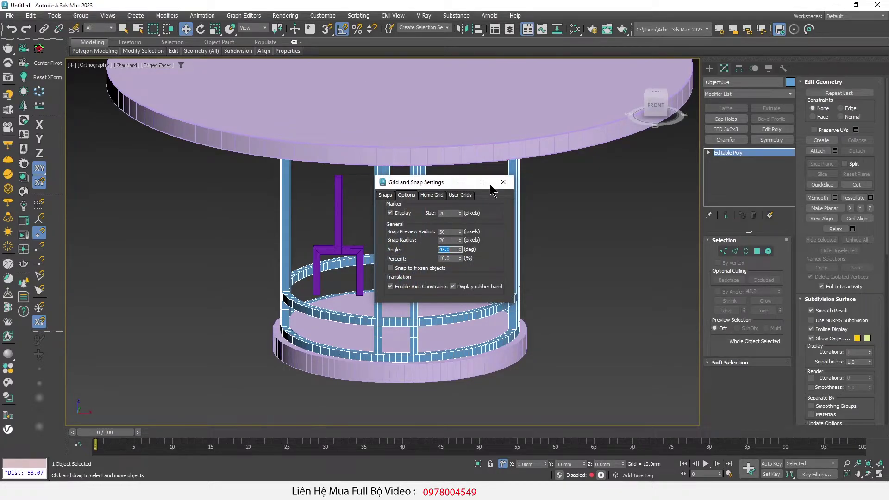
Step: Rotate the posts-and-rings object around its vertical axis
left_click(504, 182)
middle_click_drag(472, 232, 417, 297, "alt")
key("e")
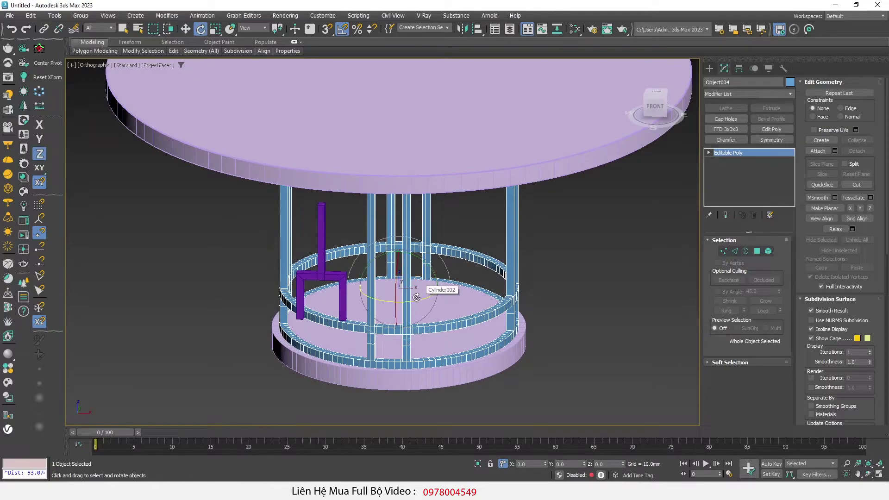
left_click_drag(416, 297, 405, 302)
key("w")
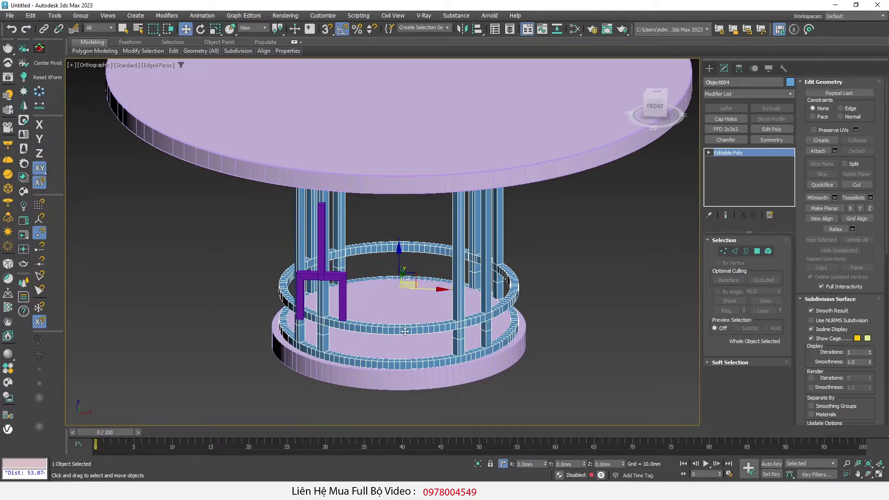
middle_click_drag(405, 331, 406, 330, "alt")
Step: Move the purple bracket frame sideways and lower it onto the blue ring in Front view
left_click(346, 292)
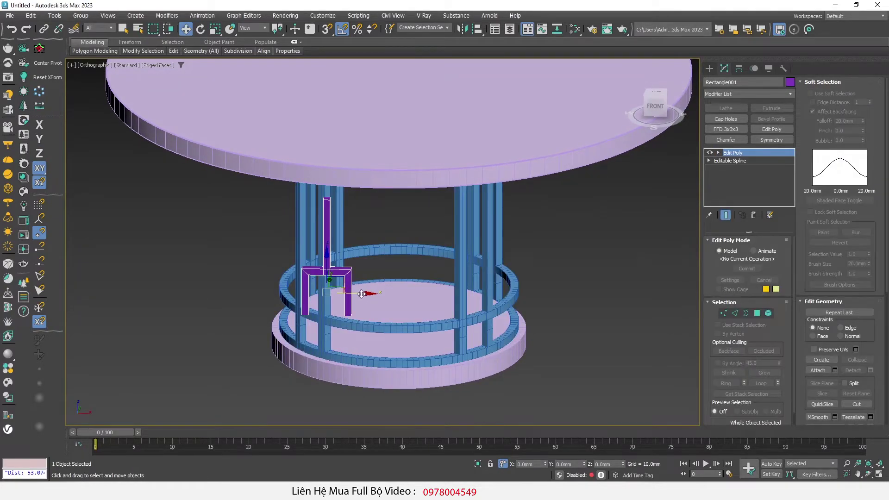
left_click_drag(363, 295, 429, 294)
key("f")
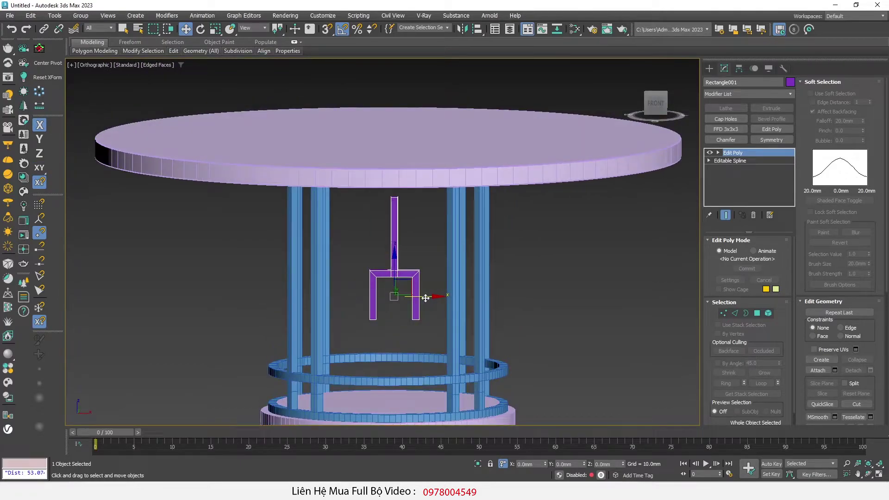
scroll(332, 240, "up", 3)
scroll(345, 250, "up", 1)
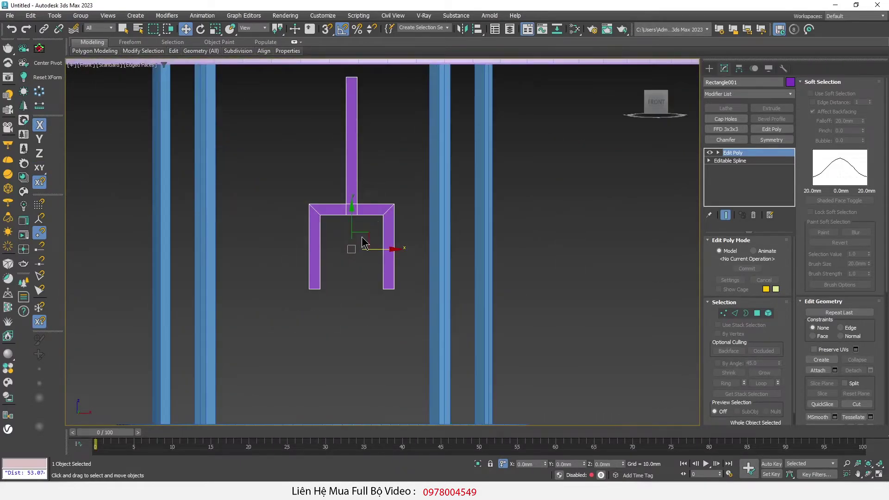
left_click_drag(360, 241, 334, 327)
middle_click_drag(335, 327, 320, 203)
scroll(307, 252, "up", 2)
left_click_drag(337, 214, 332, 233)
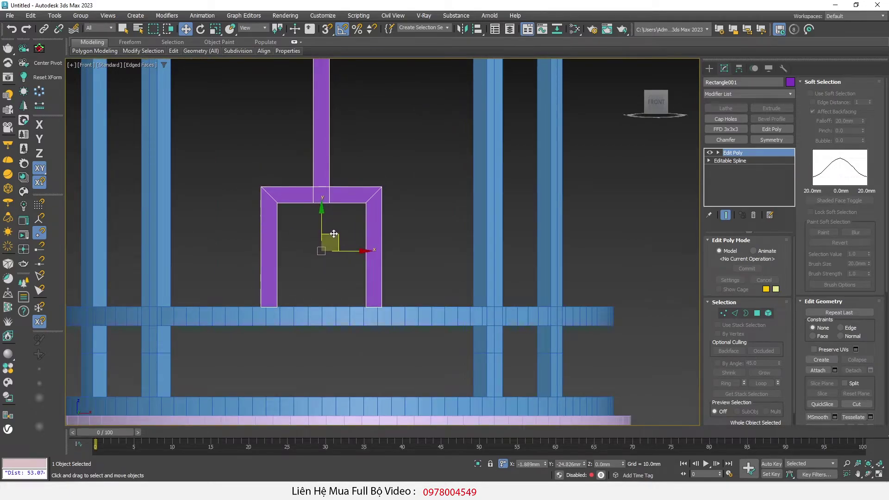
scroll(316, 278, "down", 2)
Step: Align the frame to the ring, centre-to-centre in X position only
mouse_move(316, 278)
middle_mouse_down("alt")
mouse_move(327, 301)
mouse_move(236, 376)
mouse_move(262, 374)
middle_mouse_up("alt")
mouse_move(238, 290)
left_mouse_down()
mouse_move(301, 181)
mouse_move(399, 86)
left_mouse_up()
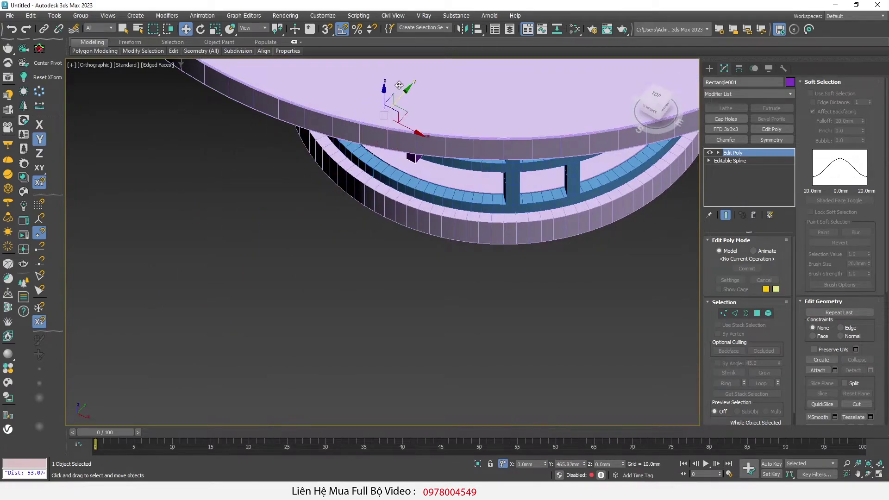
scroll(400, 86, "up", 4)
middle_click_drag(371, 185, 329, 344)
left_click(477, 28)
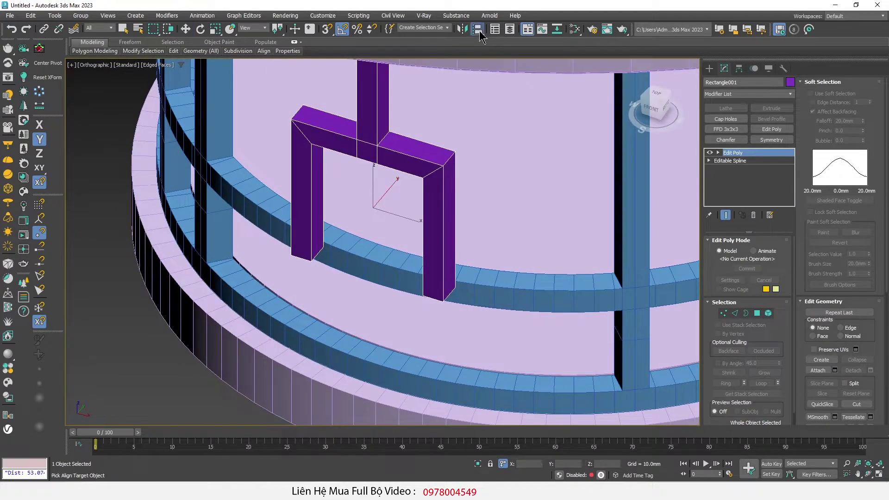
left_click(483, 295)
left_click(605, 198)
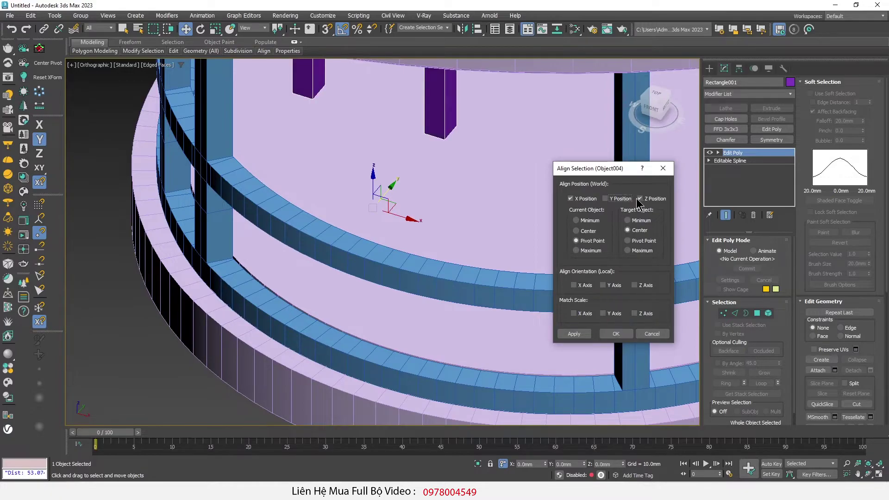
left_click(641, 198)
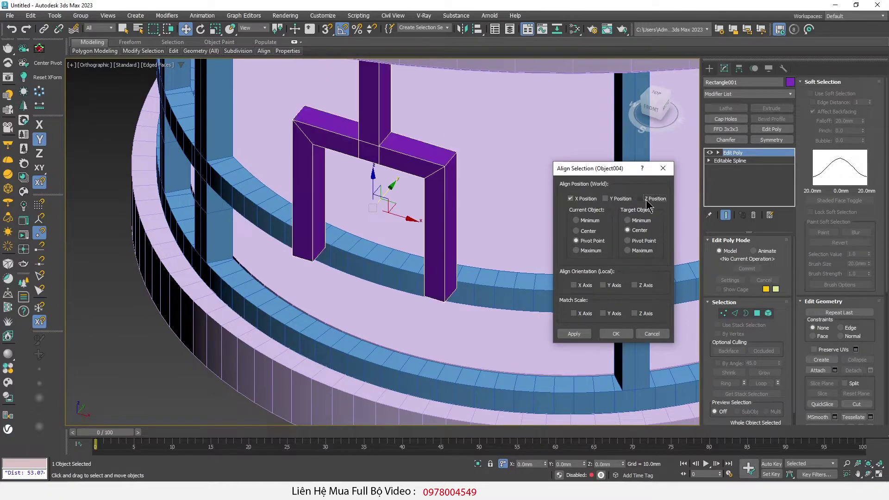
left_click(616, 334)
Step: Slide the frame along Y onto the ring and isolate the frame with the ring
middle_click_drag(435, 252, 407, 219, "alt")
left_click_drag(402, 185, 435, 173)
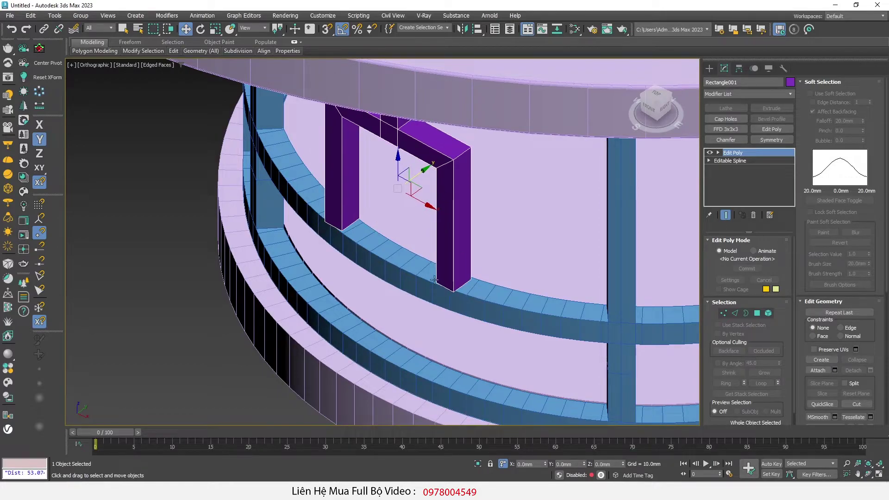
left_click(411, 275, "ctrl")
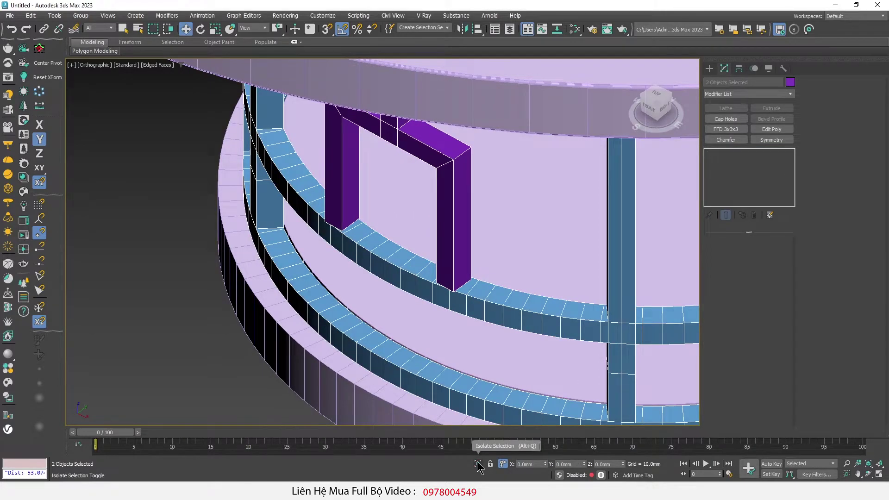
key("z")
scroll(317, 283, "up", 3)
scroll(377, 268, "up", 5)
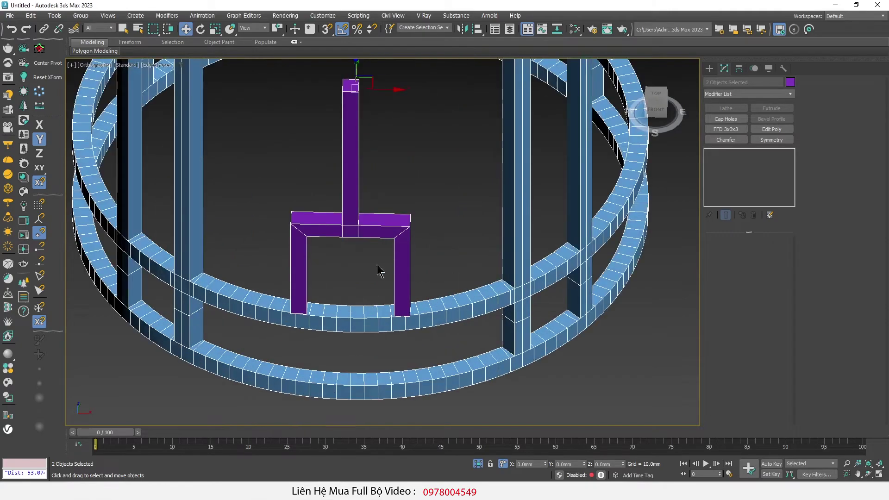
Step: Select the frame alone in Top view, then bring up the table reference photo
left_click(349, 232)
mouse_move(349, 234)
middle_mouse_down("alt")
mouse_move(328, 291)
mouse_move(341, 284)
mouse_move(372, 156)
middle_mouse_up("alt")
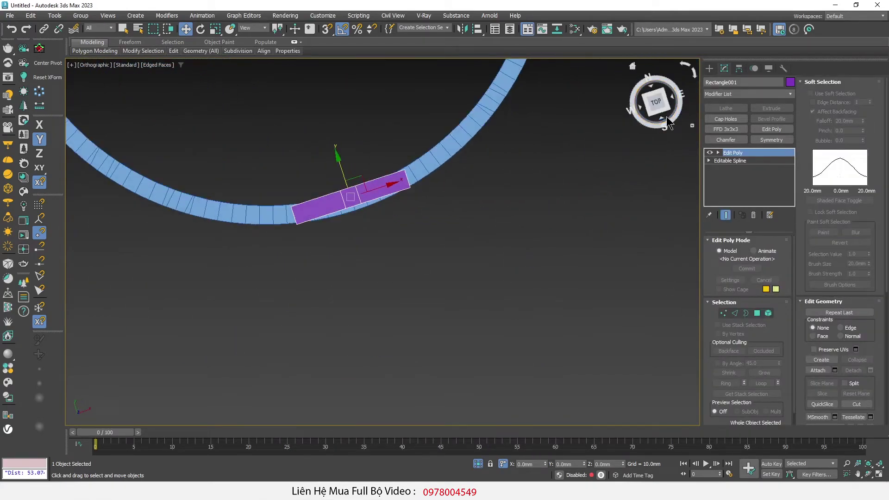
scroll(341, 191, "up", 5)
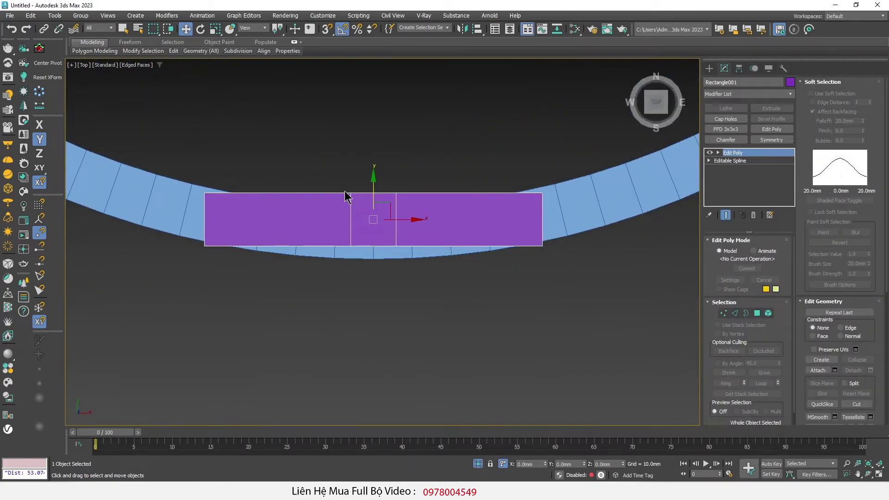
key("t")
key("alt+Tab")
scroll(361, 284, "up", 2)
scroll(361, 284, "up", 2)
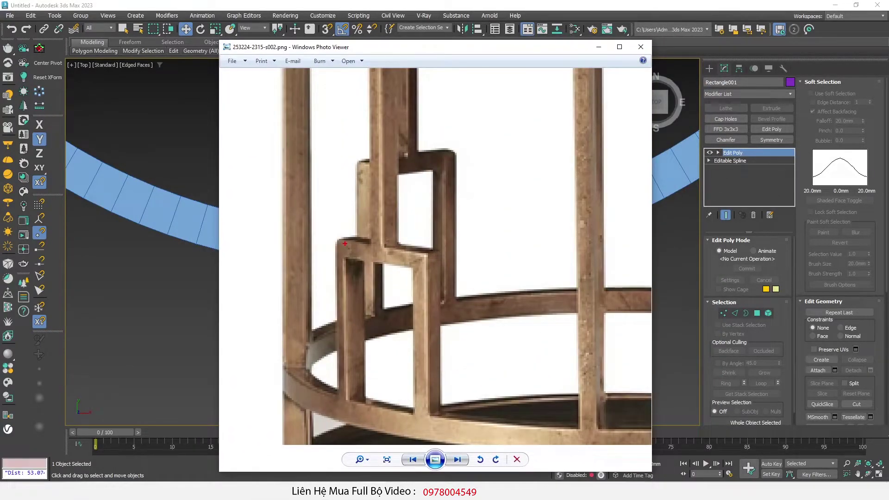
scroll(425, 365, "down", 3)
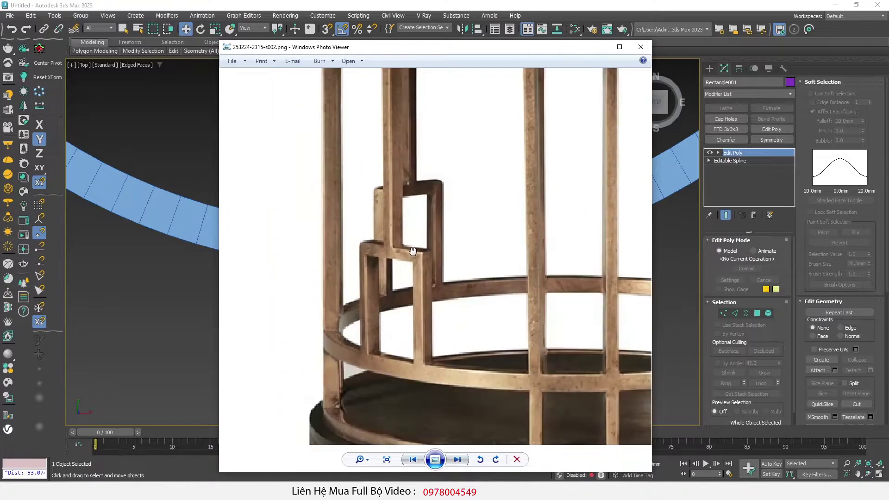
scroll(425, 365, "up", 3)
left_click_drag(355, 360, 506, 392)
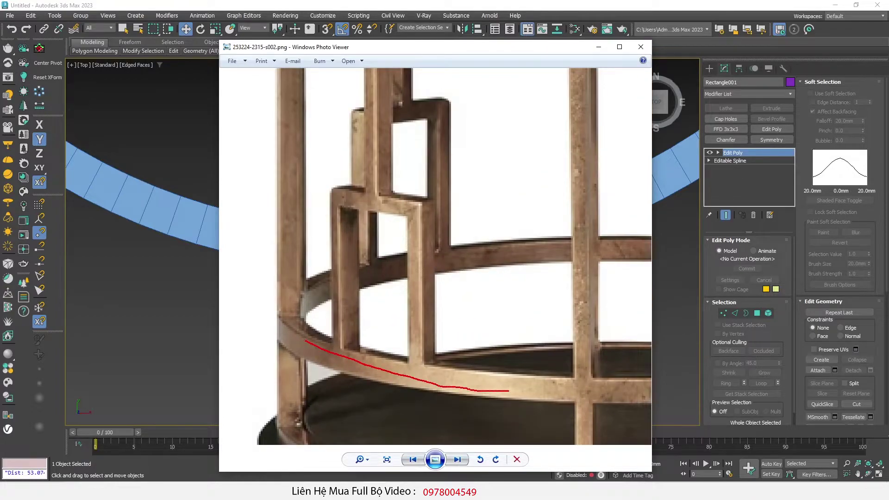
key("alt+Tab")
mouse_move(370, 251)
middle_mouse_down("alt")
mouse_move(352, 255)
mouse_move(353, 235)
middle_mouse_up("alt")
Step: Connect the edges on the left side of the top bar with 2 segments
scroll(332, 268, "up", 2)
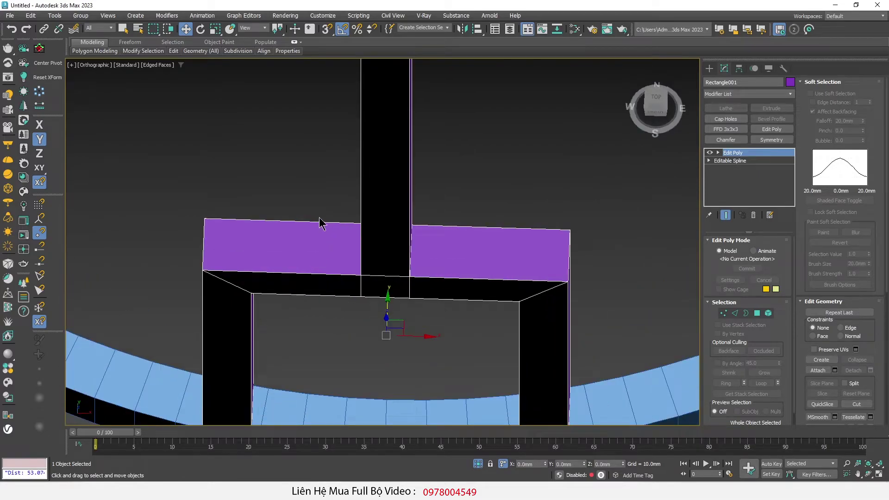
key("2")
left_click_drag(319, 197, 308, 319)
right_click(326, 296)
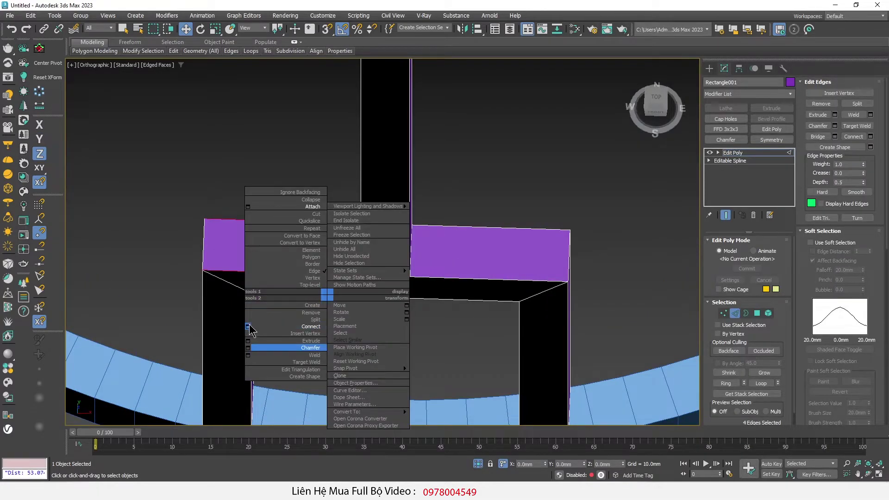
left_click(249, 327)
left_click(389, 245)
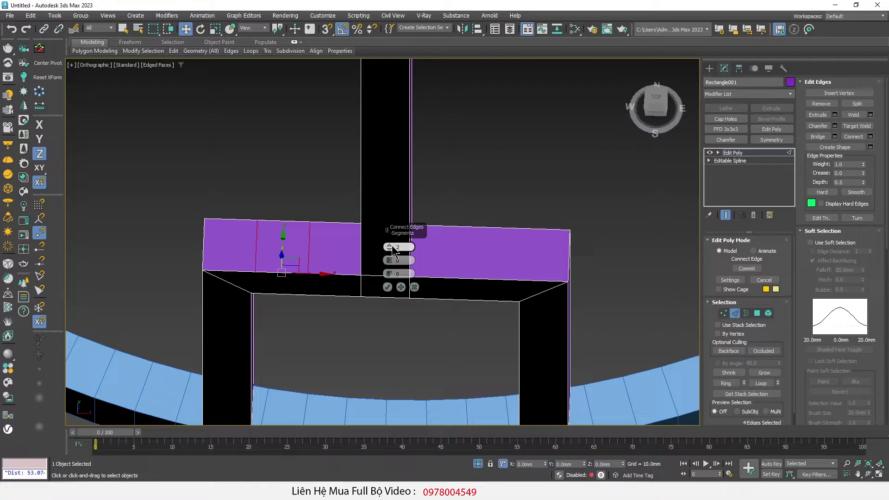
left_click(388, 287)
Step: Connect the right side's edges with 2 segments as well, then exit edge level
left_click_drag(506, 189, 457, 341)
right_click(467, 297)
left_click(394, 324)
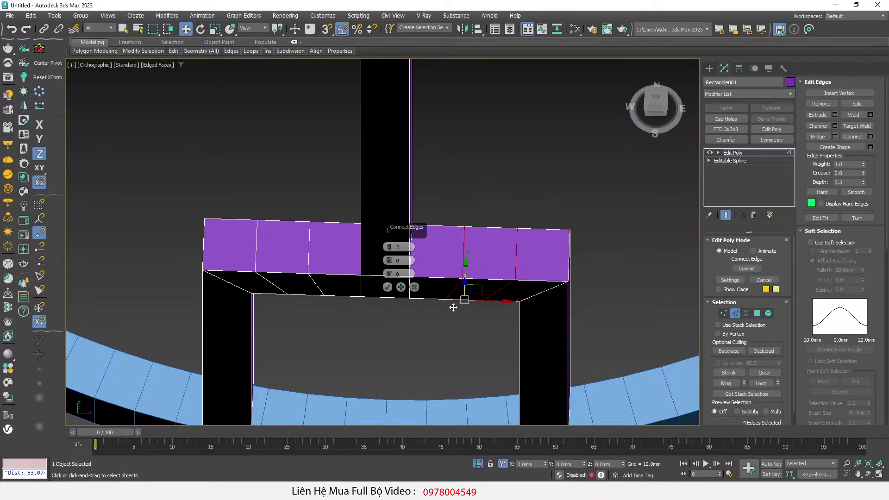
left_click(388, 287)
scroll(370, 306, "down", 5)
key("t")
scroll(359, 302, "down", 5)
scroll(343, 291, "up", 3)
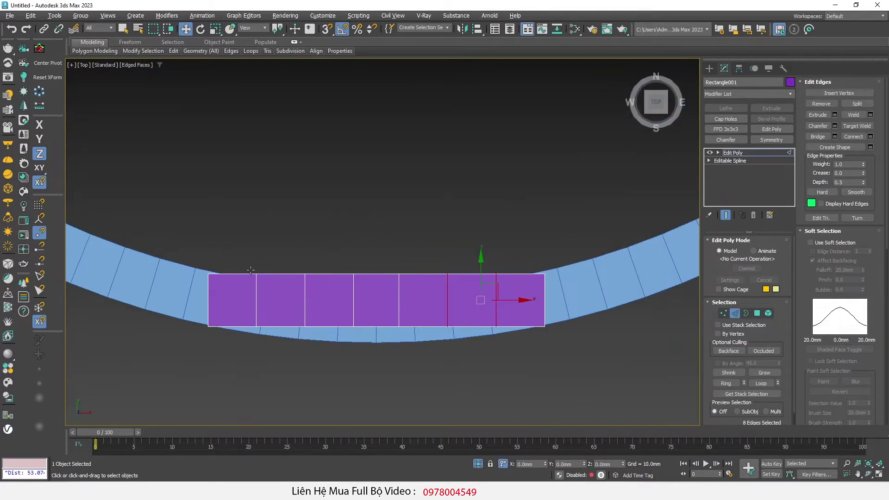
key("2")
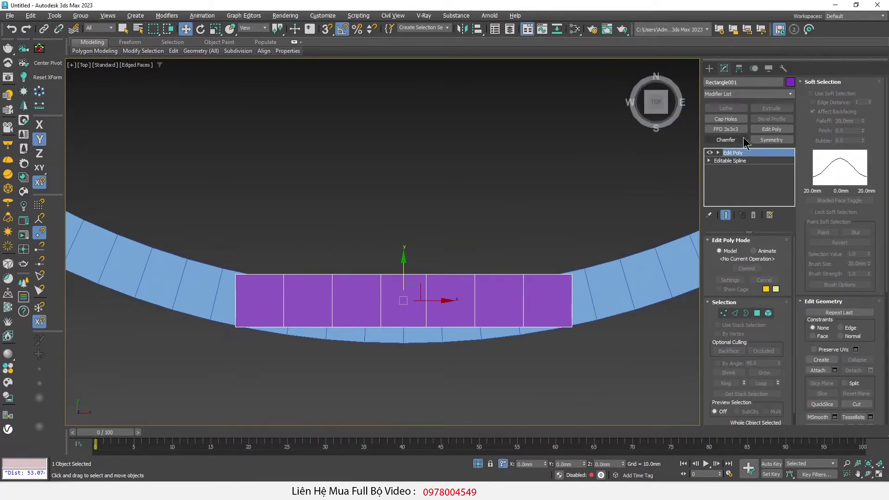
Step: Add FFD 3x3x3 and pull its middle control-point column down to arc the bar along the ring
left_click(737, 131)
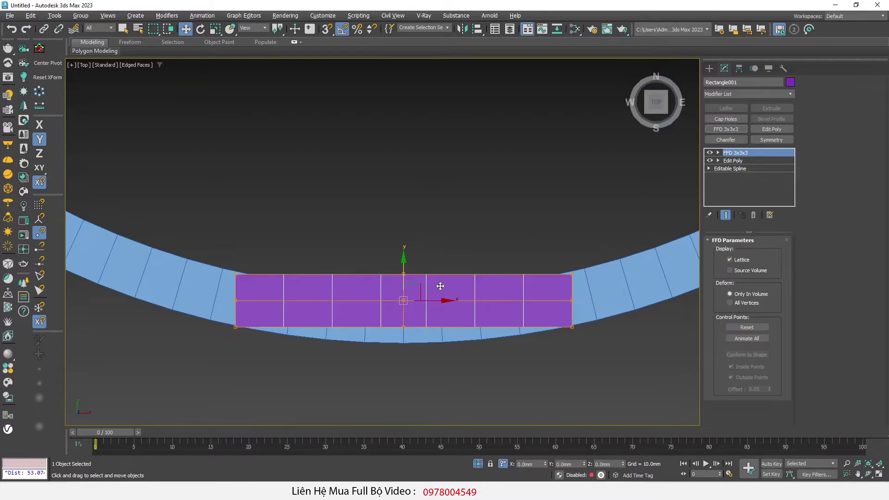
left_click(717, 153)
left_click(743, 160)
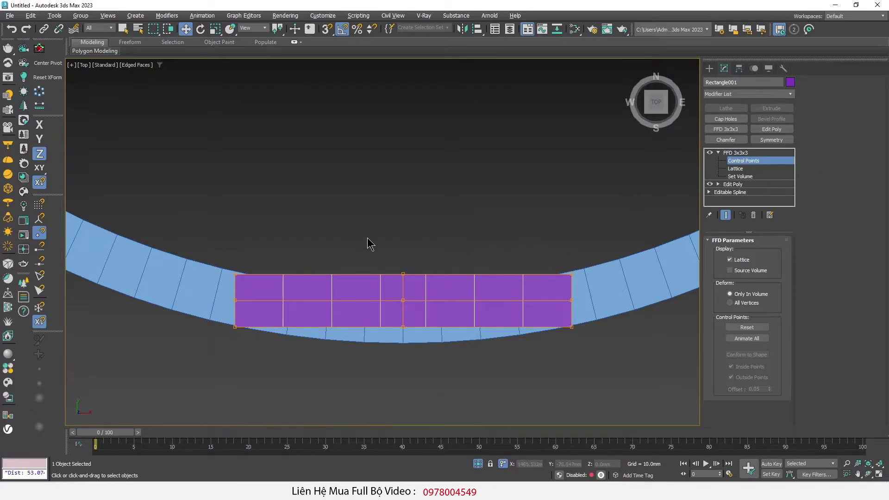
left_click_drag(369, 243, 441, 399)
left_click_drag(402, 260, 406, 295)
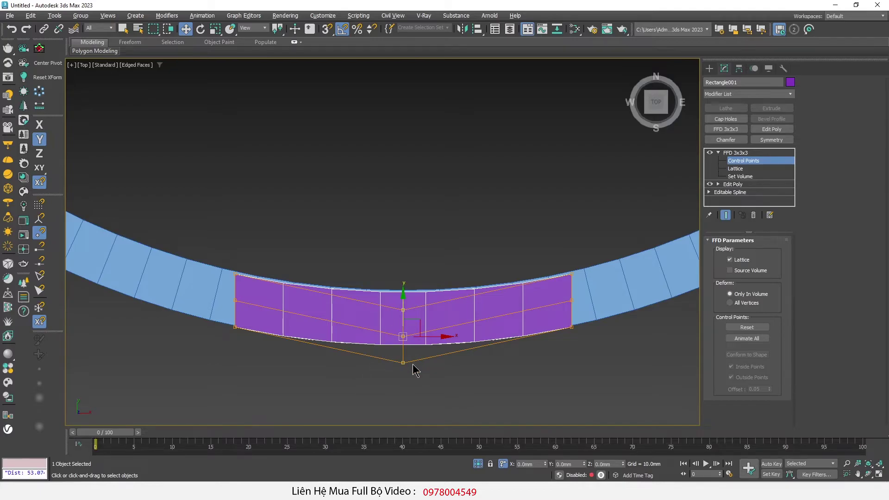
left_click(709, 68)
scroll(398, 295, "up", 2)
left_click_drag(413, 280, 413, 275)
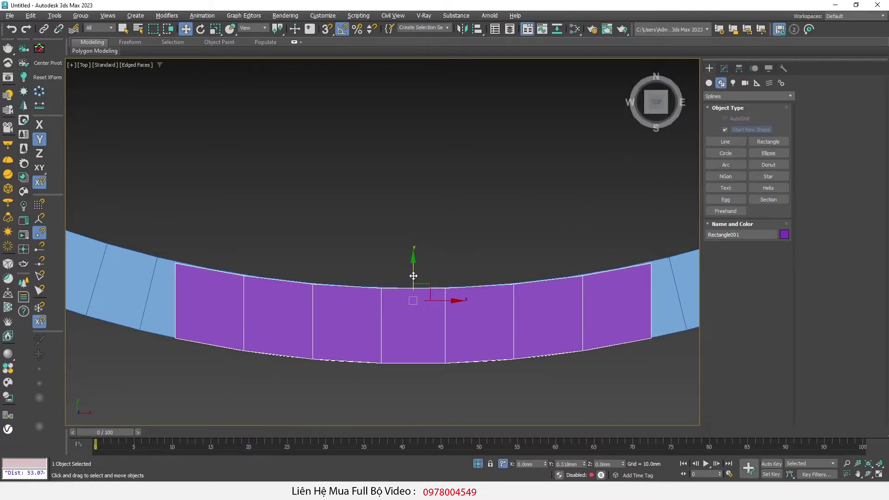
scroll(412, 275, "down", 3)
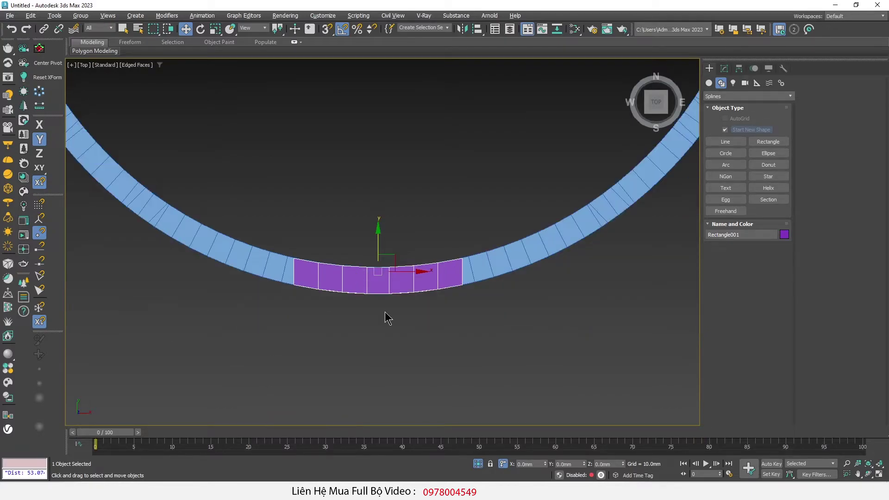
Step: Select the blue ring's polygons lying under the purple frame
middle_click_drag(387, 318, 367, 292, "alt")
scroll(360, 181, "up", 3)
mouse_move(381, 207)
middle_mouse_down("alt")
mouse_move(369, 200)
mouse_move(417, 278)
middle_mouse_up("alt")
scroll(375, 211, "down", 3)
scroll(422, 345, "up", 5)
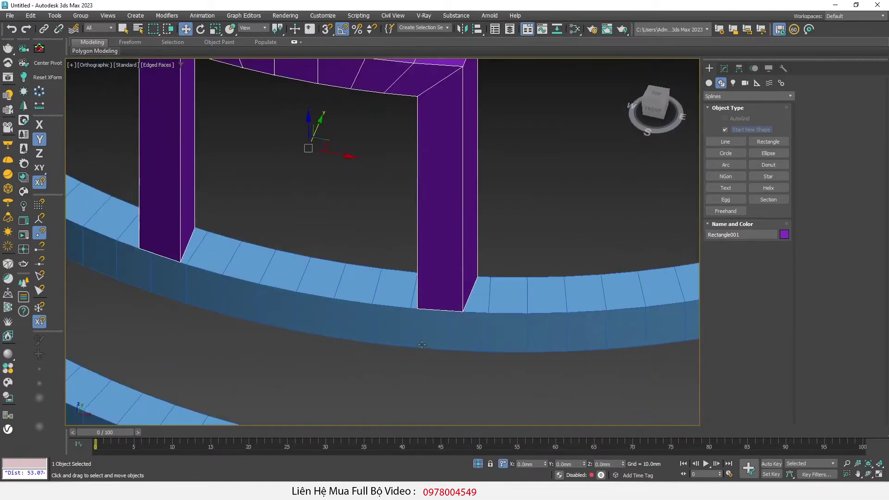
left_click(515, 313)
scroll(382, 356, "down", 3)
middle_click_drag(383, 356, 384, 356, "alt")
scroll(316, 331, "up", 3)
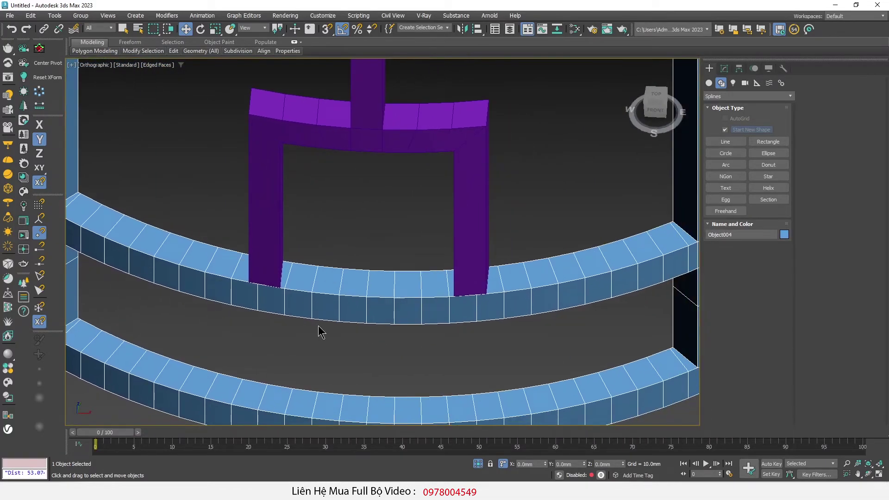
key("4")
scroll(361, 320, "up", 2)
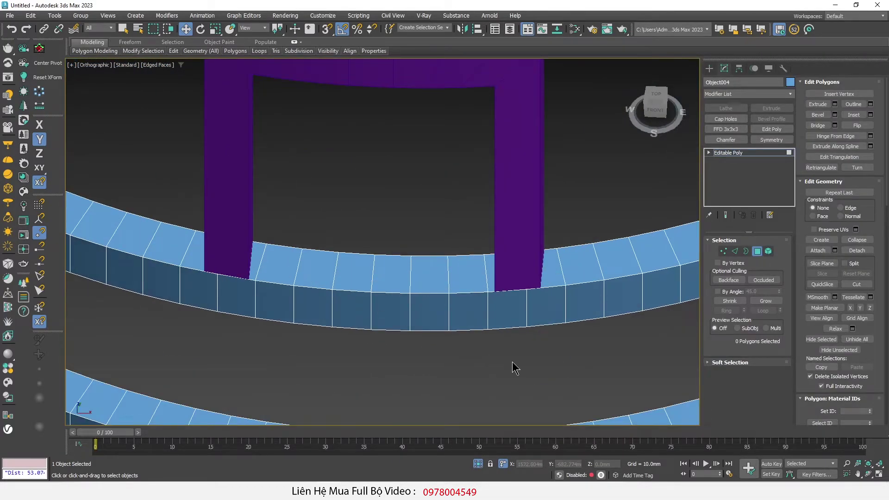
left_click_drag(531, 360, 259, 267)
left_click_drag(213, 224, 213, 224)
Step: Detach the 40 selected ring faces as a separate object, Object005
mouse_move(341, 326)
middle_mouse_down("alt")
mouse_move(278, 304)
mouse_move(366, 307)
mouse_move(401, 246)
mouse_move(371, 296)
mouse_move(384, 371)
middle_mouse_up("alt")
key("shift+z")
left_click(857, 251)
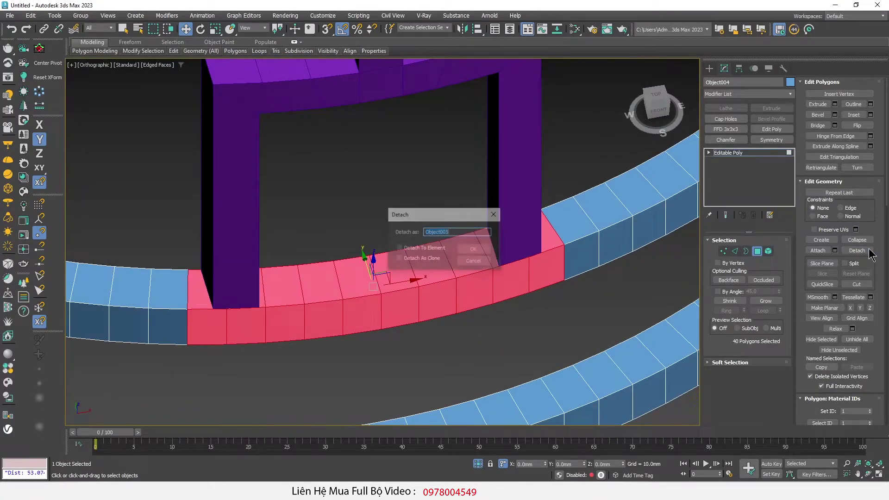
left_click(472, 251)
scroll(374, 324, "down", 8)
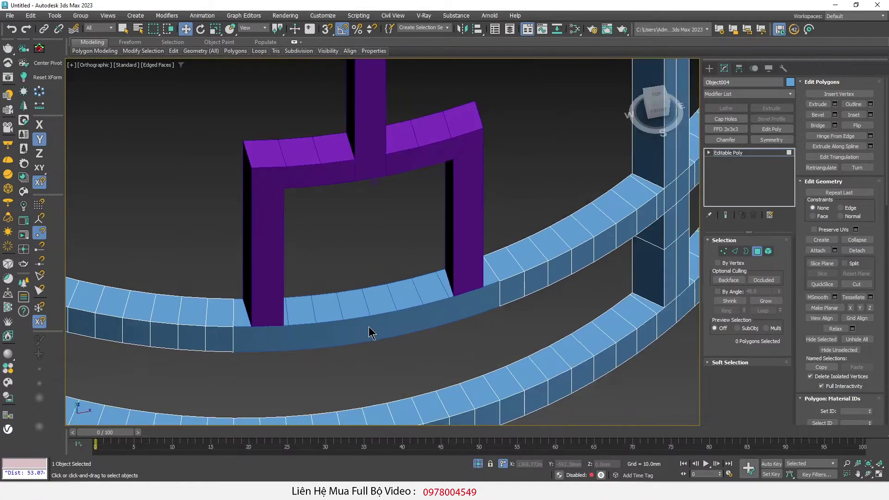
key("4")
Step: Select ring piece Object005 and zoom in on where the frame's leg meets it
scroll(387, 327, "up", 3)
scroll(361, 325, "up", 5)
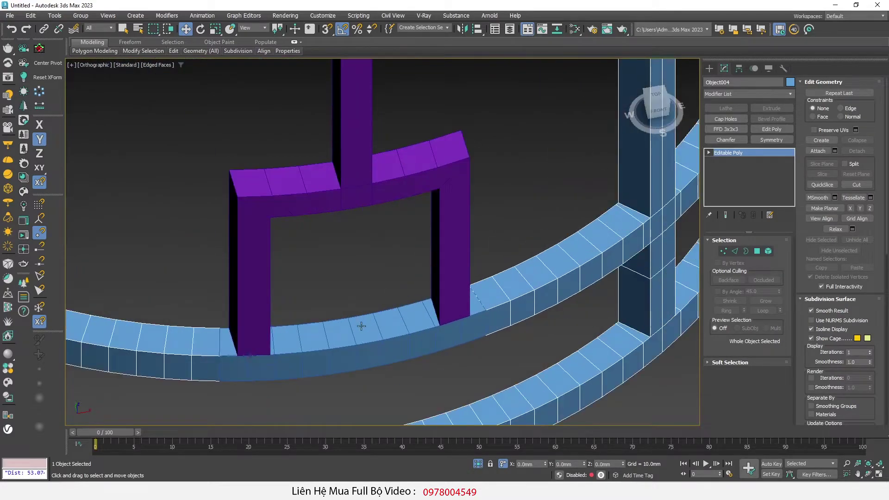
left_click(354, 337)
scroll(241, 355, "up", 5)
scroll(234, 352, "up", 2)
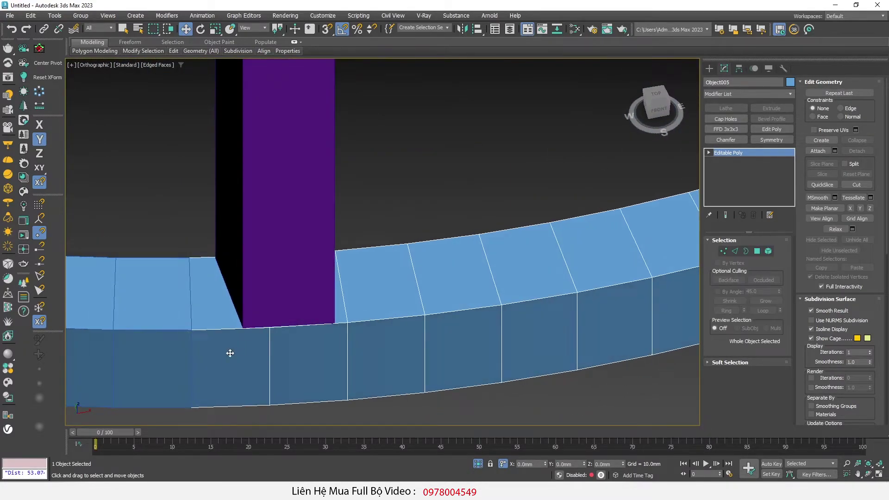
Step: Connect a new edge loop around the ring band, slid toward the first purple leg
key("2")
left_click(232, 328)
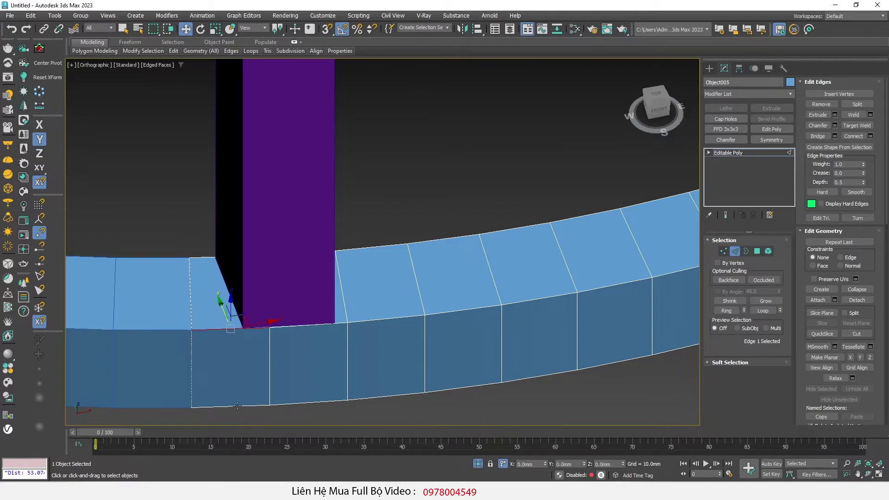
left_click(237, 405, "shift")
right_click(414, 294)
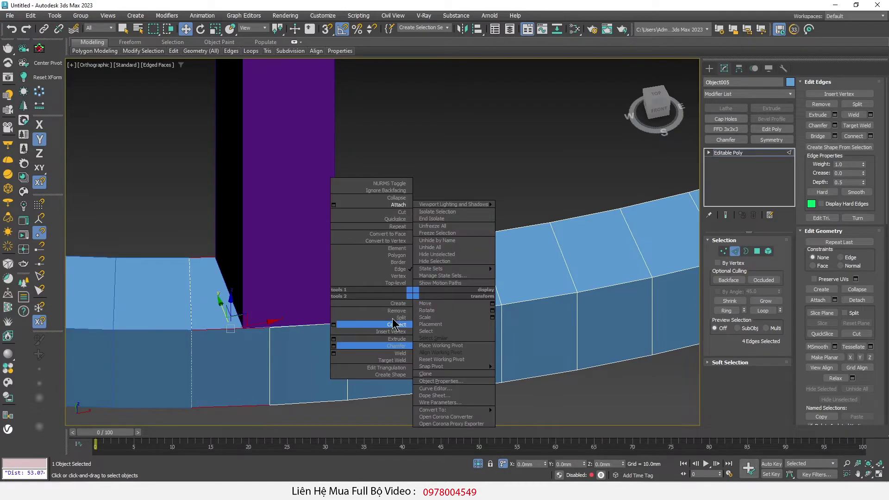
left_click(333, 324)
scroll(286, 336, "up", 2)
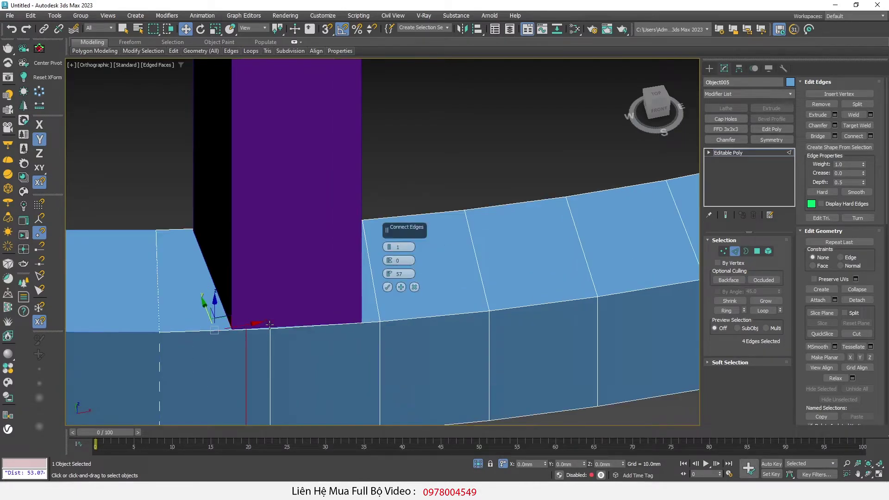
left_click_drag(391, 275, 391, 285)
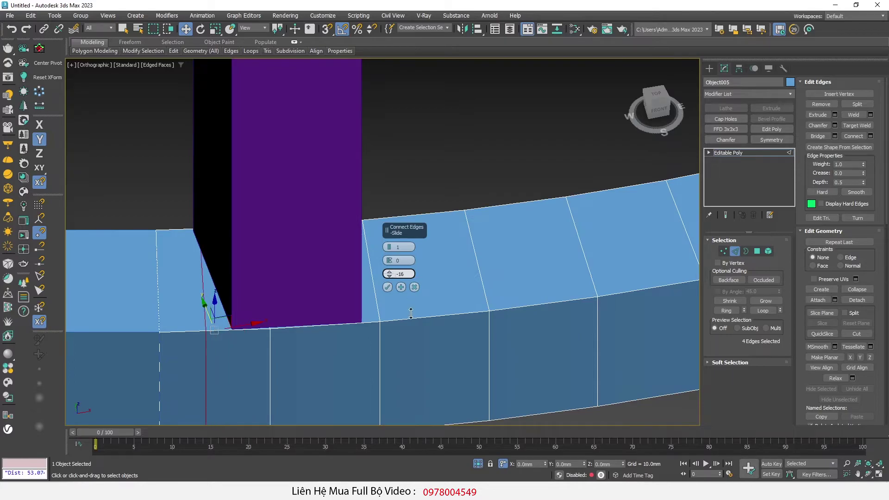
left_click(387, 287)
Step: Connect a second edge loop lined up with the other side of the first leg
scroll(287, 254, "down", 3)
mouse_move(320, 264)
middle_mouse_down("alt")
mouse_move(298, 278)
mouse_move(308, 291)
middle_mouse_up("alt")
scroll(308, 291, "up", 3)
left_click(314, 311)
left_click(284, 389, "ctrl")
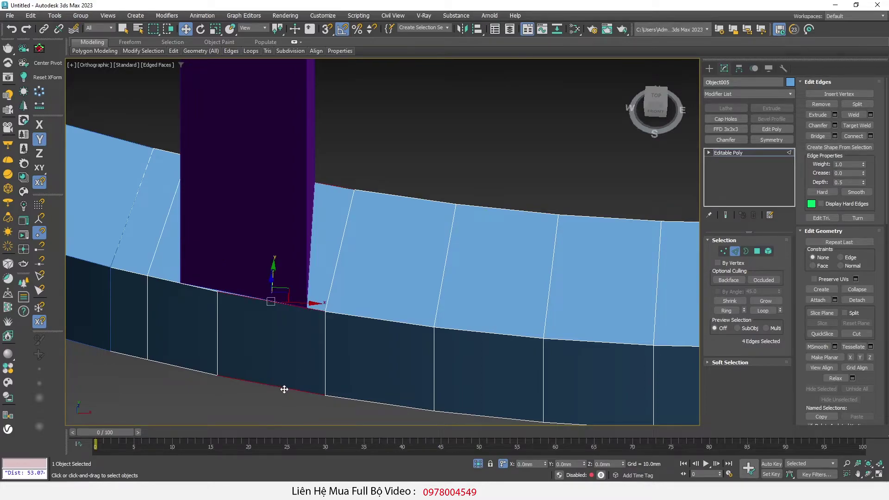
right_click(424, 302)
left_click(342, 324)
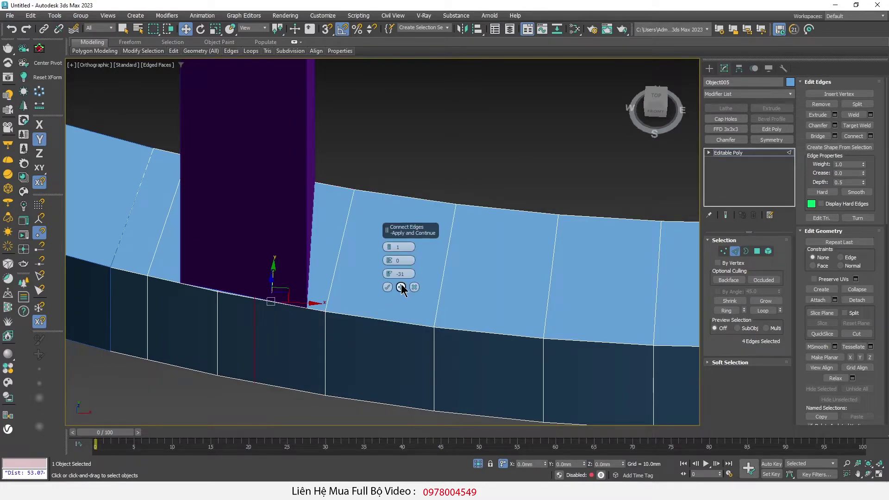
left_click_drag(389, 273, 425, 149)
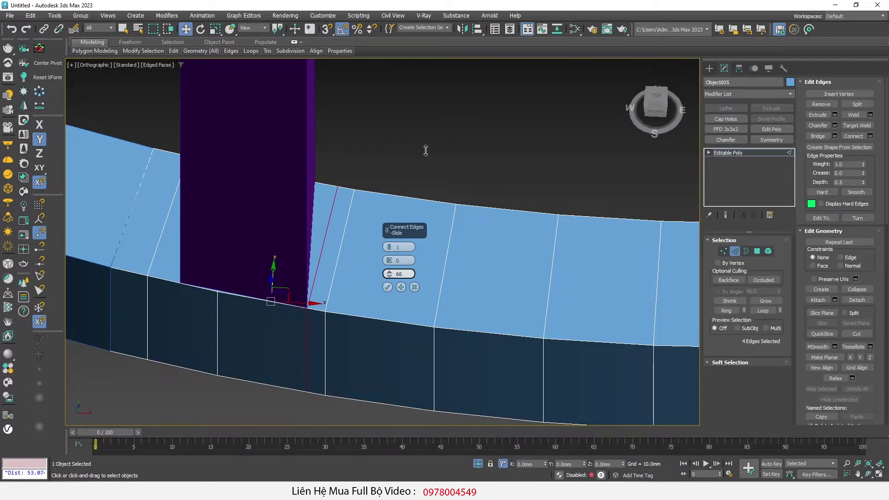
left_click(388, 287)
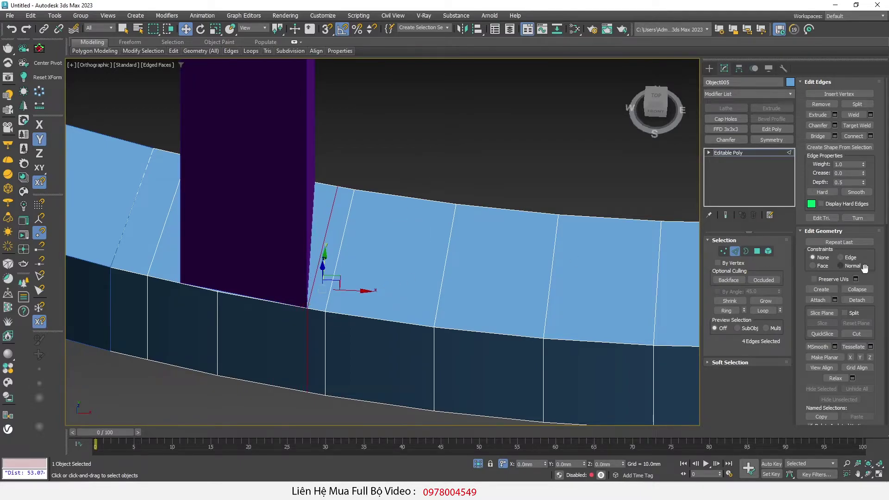
Step: With Edge constraints on, slide a ring vertex along its edge to the leg corner
left_click(847, 258)
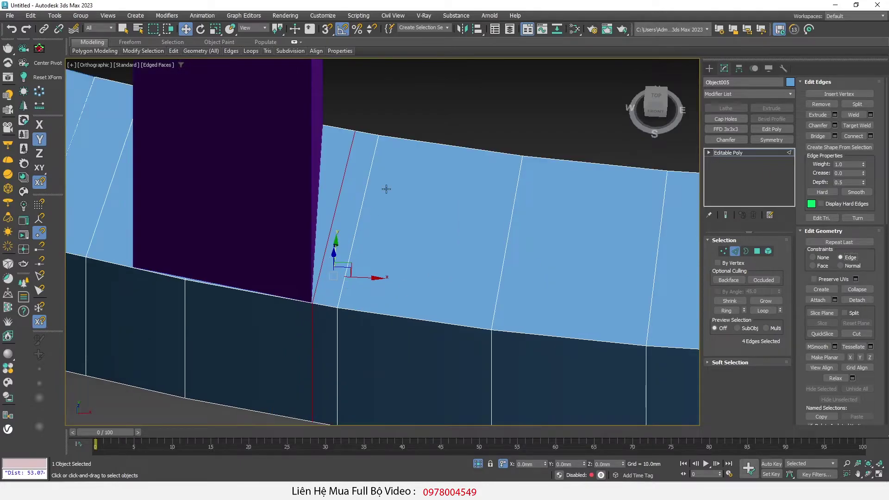
key("1")
left_click(357, 124)
middle_click_drag(357, 124, 331, 160, "alt")
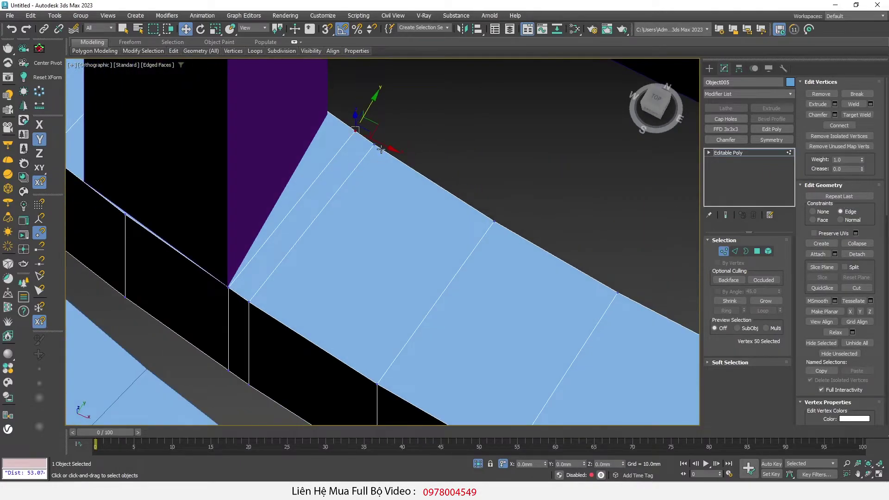
mouse_move(384, 145)
left_mouse_down()
mouse_move(365, 114)
mouse_move(312, 155)
left_mouse_up()
mouse_move(312, 155)
middle_mouse_down("alt")
mouse_move(248, 213)
mouse_move(199, 280)
middle_mouse_up("alt")
scroll(200, 280, "up", 3)
left_click_drag(212, 277, 275, 274)
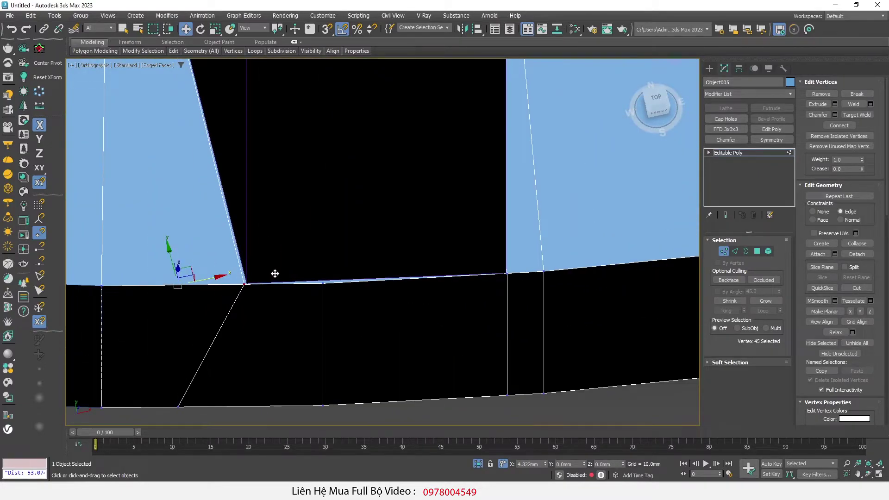
scroll(275, 273, "down", 3)
scroll(238, 284, "down", 3)
mouse_move(363, 284)
middle_mouse_down()
mouse_move(468, 274)
mouse_move(371, 185)
middle_mouse_up()
scroll(423, 206, "up", 3)
scroll(462, 215, "up", 3)
Step: Connect a new edge loop beside the second purple leg
key("2")
left_click(445, 206)
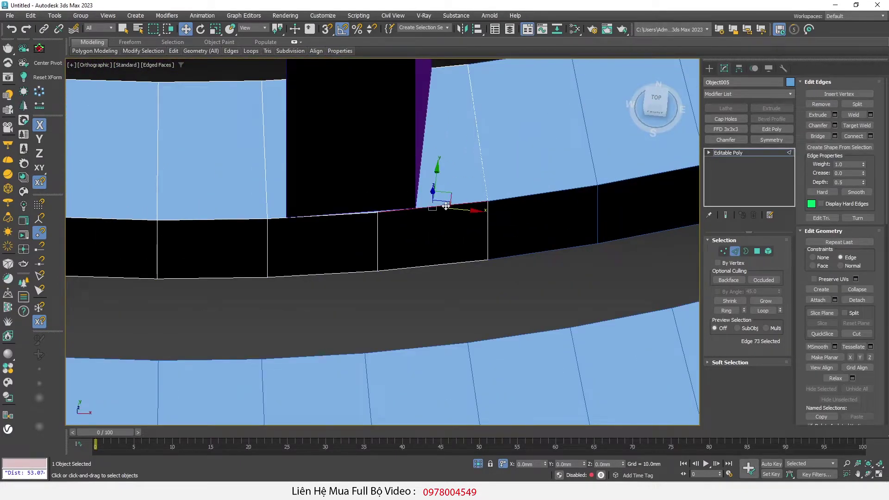
left_click(445, 266, "ctrl")
middle_click_drag(457, 256, 410, 330)
right_click(536, 254)
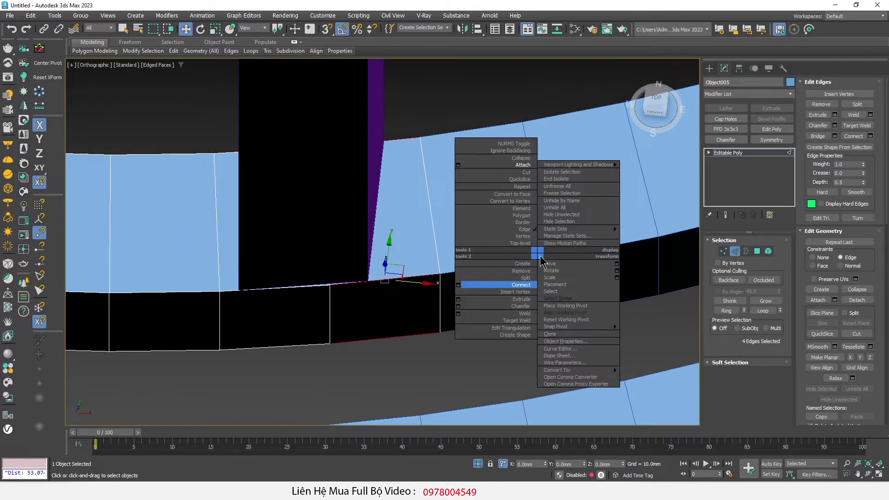
left_click(460, 286)
left_click_drag(390, 274, 390, 313)
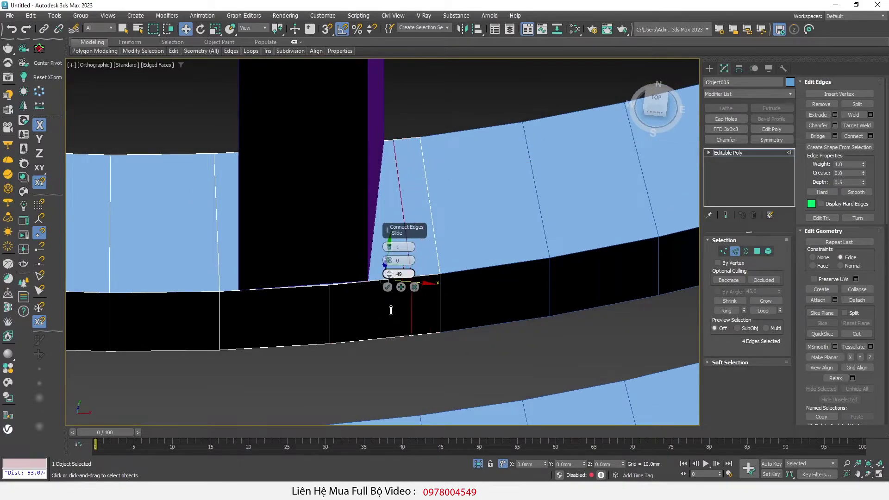
left_click(387, 287)
Step: Connect another edge loop along the second leg's far side
left_click(241, 290)
scroll(243, 343, "up", 3)
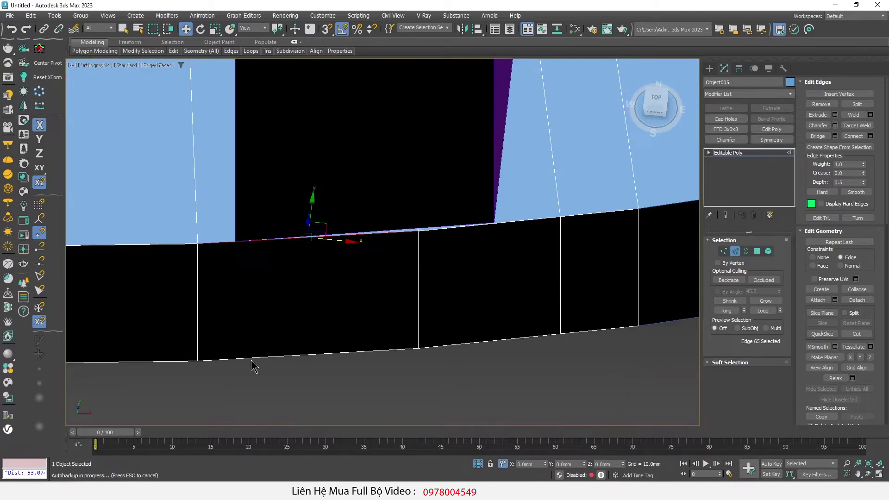
right_click(370, 301)
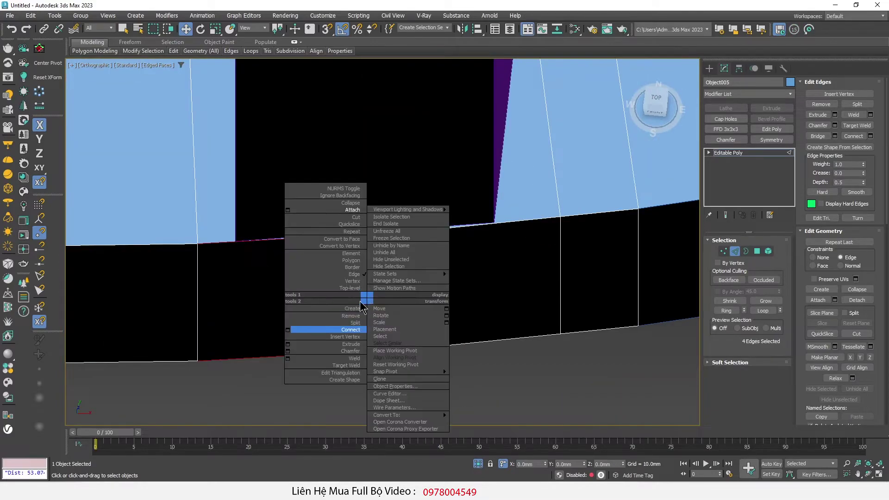
left_click(289, 331)
scroll(300, 334, "down", 2)
left_click_drag(389, 274, 391, 347)
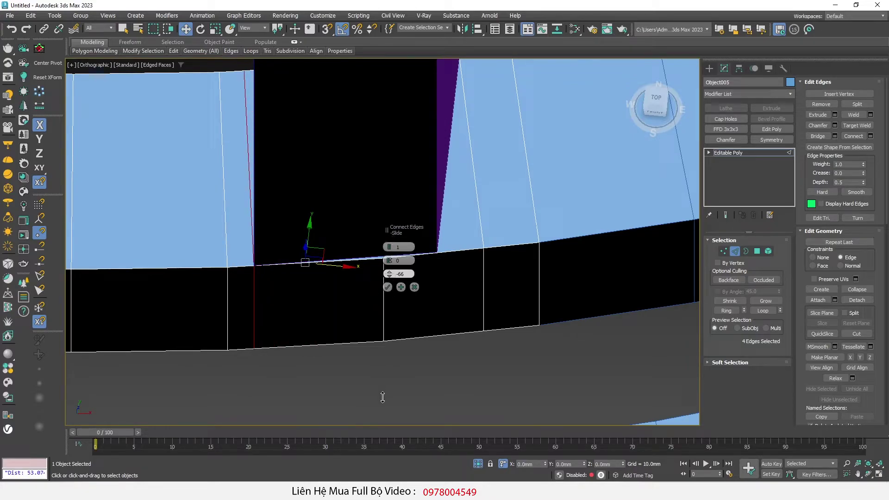
left_click(388, 287)
scroll(259, 188, "down", 2)
scroll(355, 204, "up", 2)
Step: Slide the corner vertices onto the second leg's sides, then set Constraints to None
key("1")
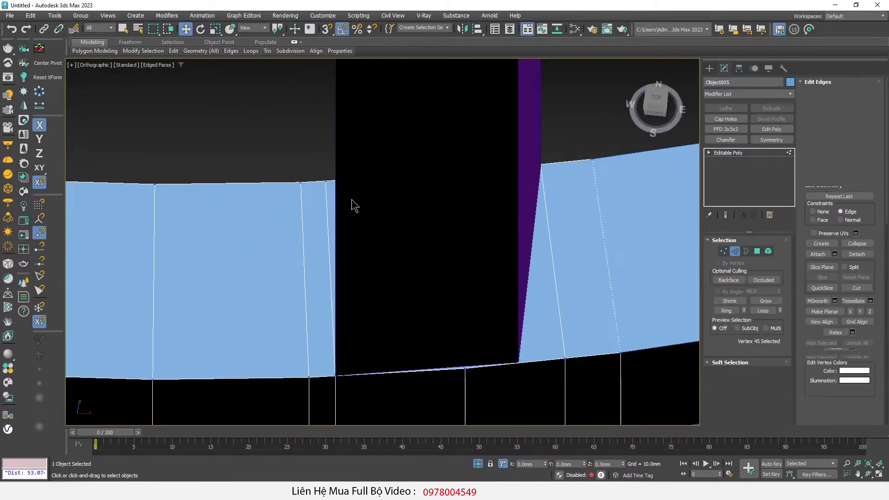
left_click(328, 186)
scroll(332, 193, "up", 1)
middle_click_drag(332, 193, 354, 178, "alt")
left_click_drag(354, 179, 384, 167)
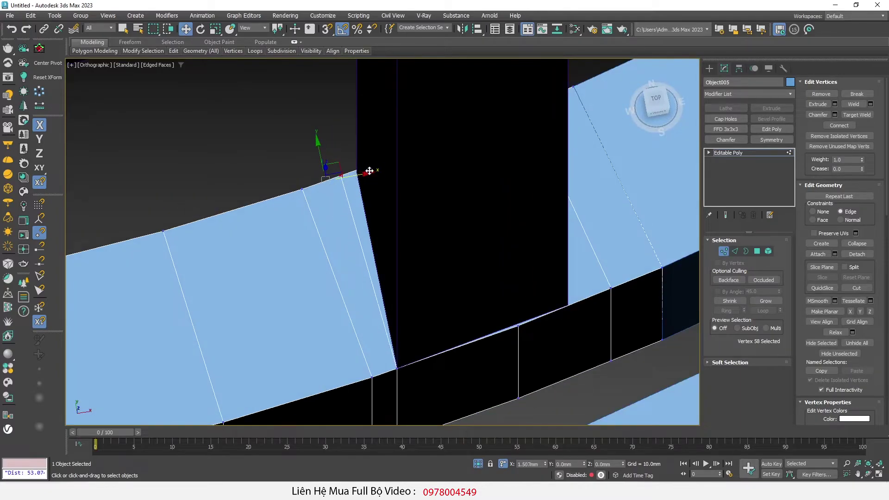
middle_click_drag(384, 167, 379, 224, "alt")
scroll(452, 287, "down", 3)
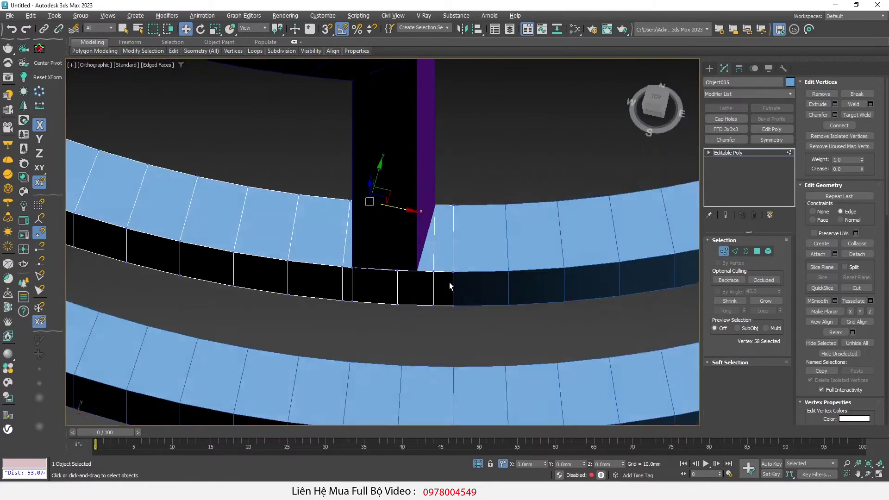
scroll(433, 268, "up", 4)
left_click(427, 293)
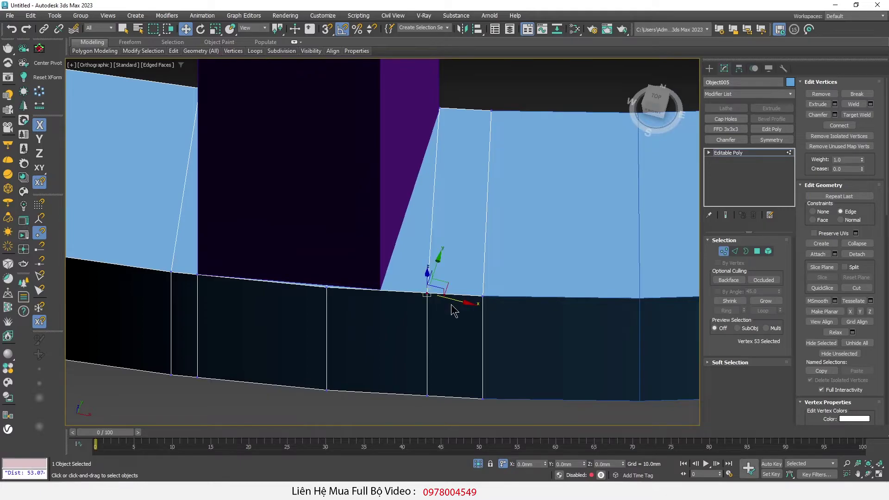
left_click_drag(452, 299, 406, 297)
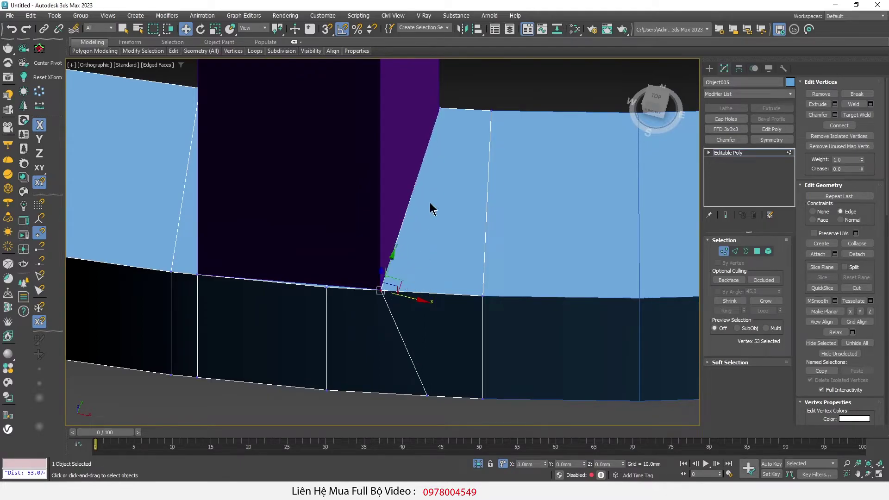
left_click(437, 106)
scroll(437, 108, "up", 2)
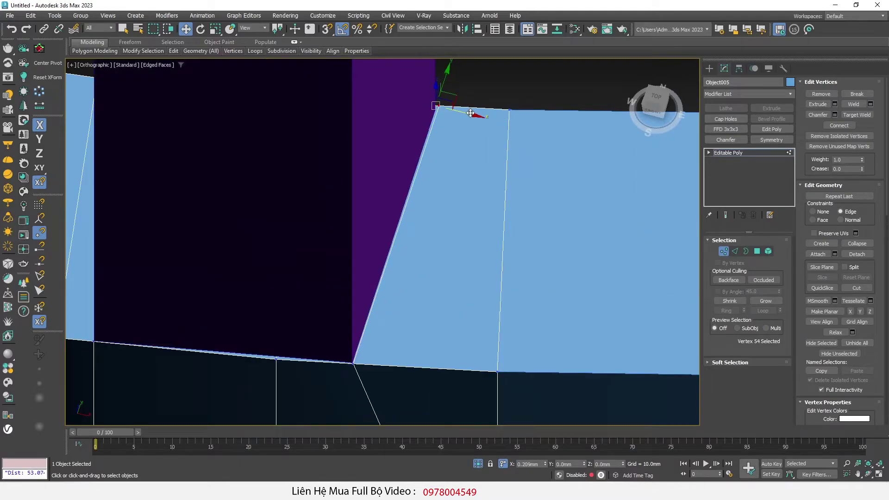
scroll(373, 272, "down", 3)
scroll(399, 258, "down", 2)
scroll(417, 231, "down", 2)
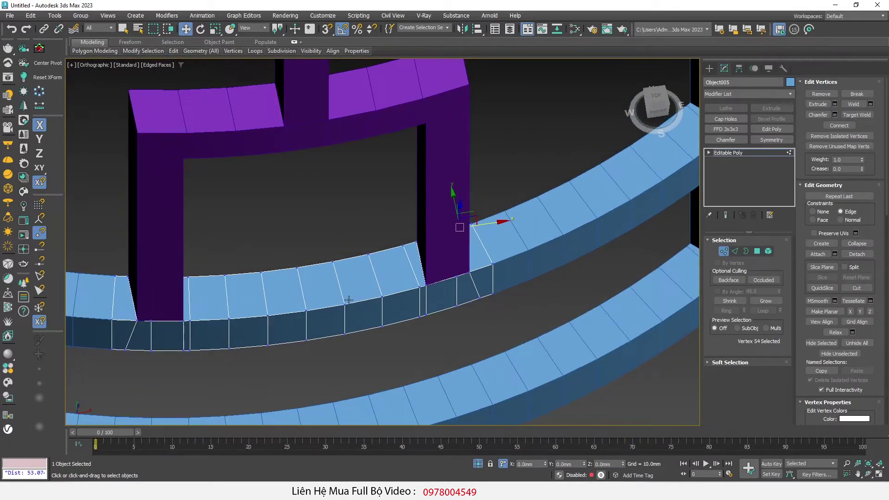
scroll(345, 302, "down", 1)
middle_click_drag(345, 302, 378, 369, "alt")
left_click(832, 212)
Step: Select the ring faces beneath both purple legs in Polygon mode
key("1")
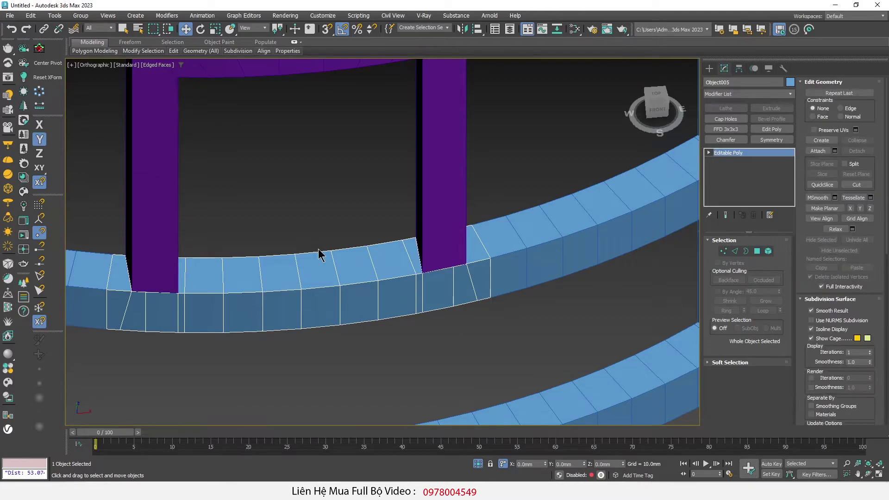
scroll(318, 252, "down", 2)
scroll(253, 273, "up", 4)
key("F6")
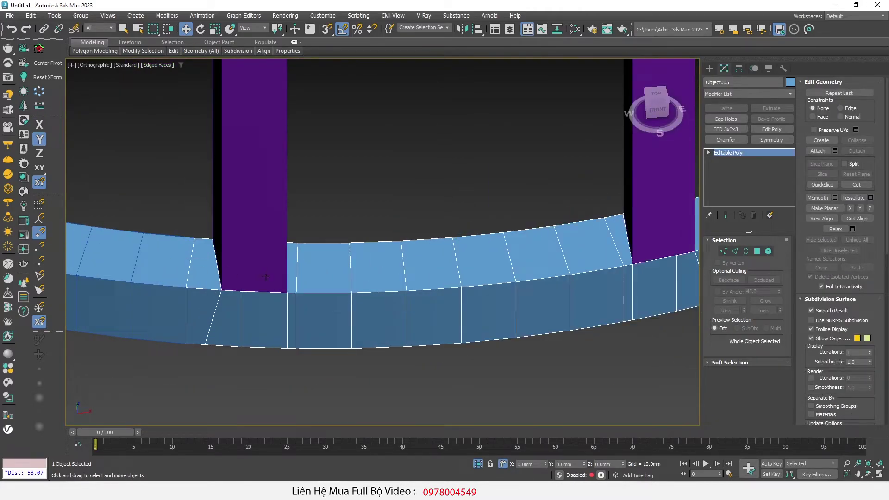
key("4")
left_click(232, 267)
left_click(261, 274, "ctrl")
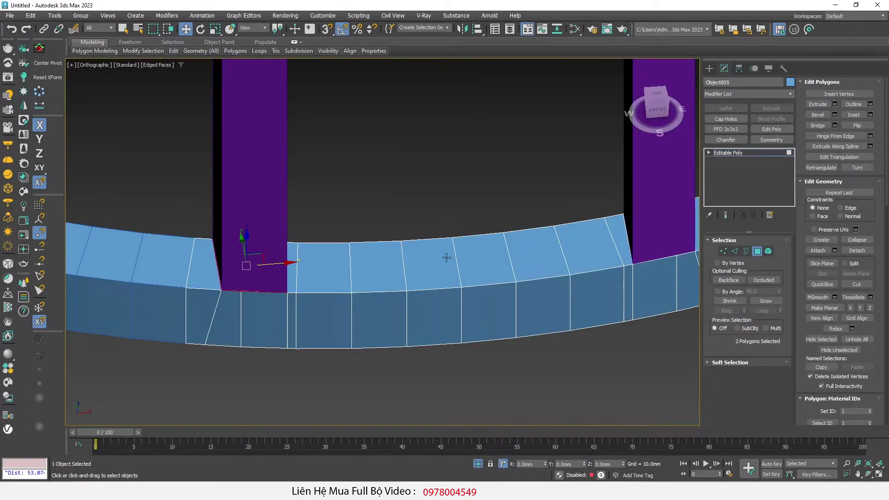
middle_click_drag(263, 275, 130, 295)
left_click(561, 268, "ctrl")
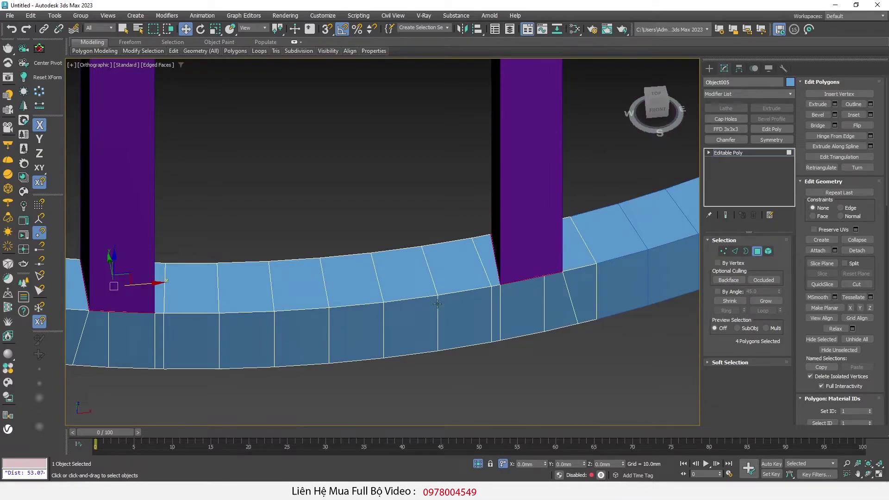
Step: Move the selected faces up along Z into the legs, then reselect the bracket frame
middle_click_drag(437, 303, 151, 266, "alt")
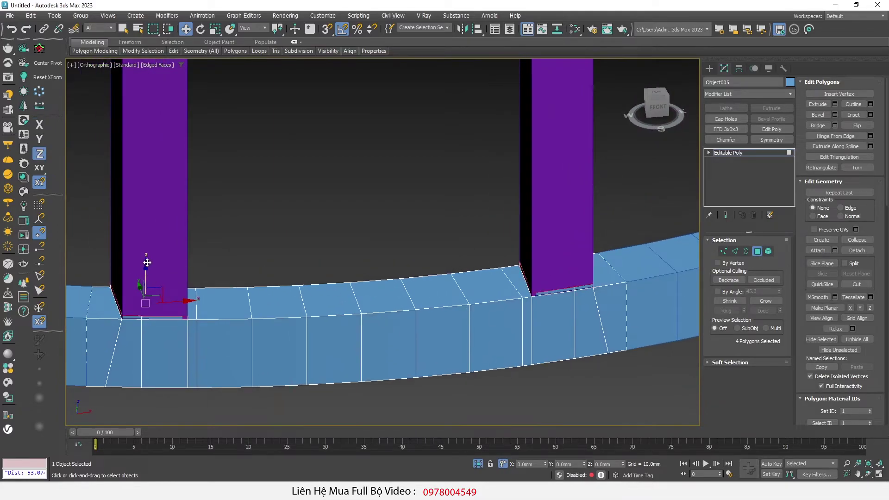
left_click_drag(151, 277, 178, 151)
scroll(304, 255, "down", 3)
middle_click_drag(303, 256, 304, 322, "alt")
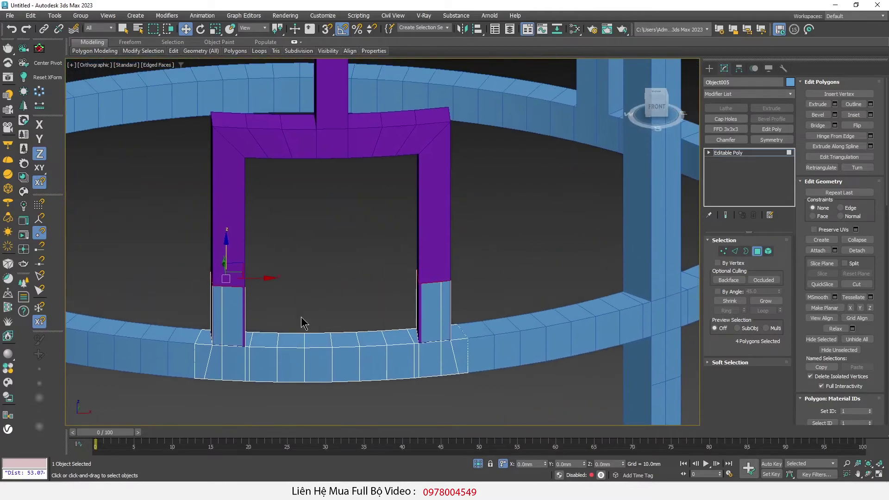
left_click(433, 209)
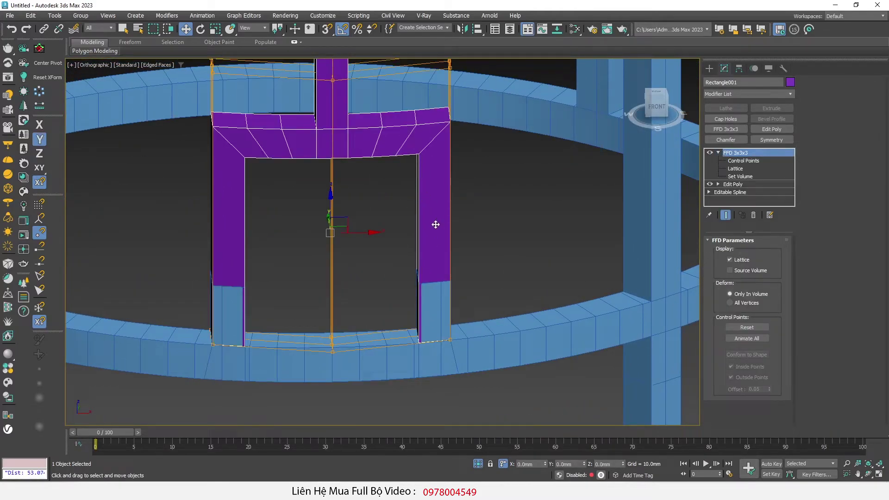
Step: Add an Edit Poly above FFD 3x3x3 and lift the eight leg-bottom vertices above the posts
middle_click_drag(282, 276, 231, 262, "alt")
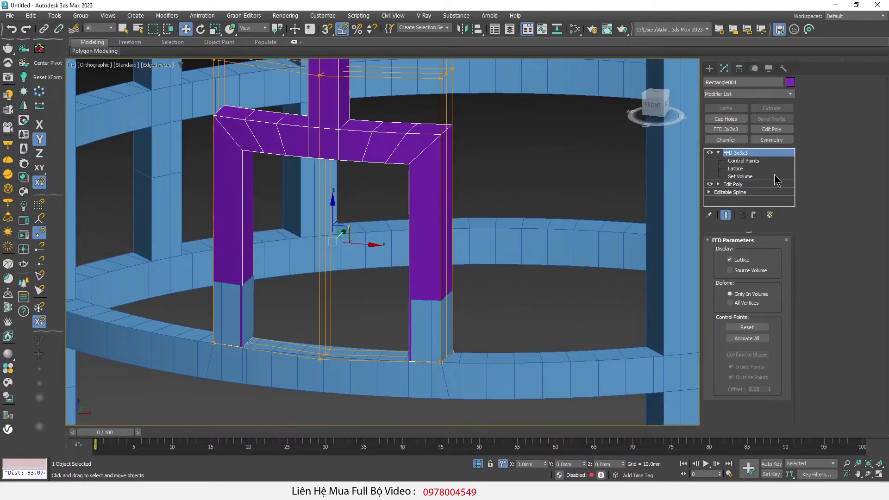
left_click(771, 129)
middle_click_drag(386, 306, 389, 294)
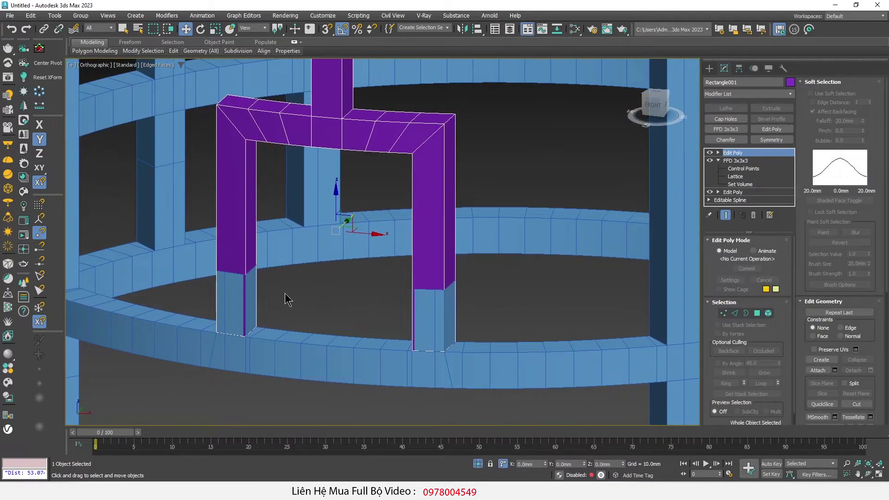
key("1")
left_click_drag(157, 258, 592, 385)
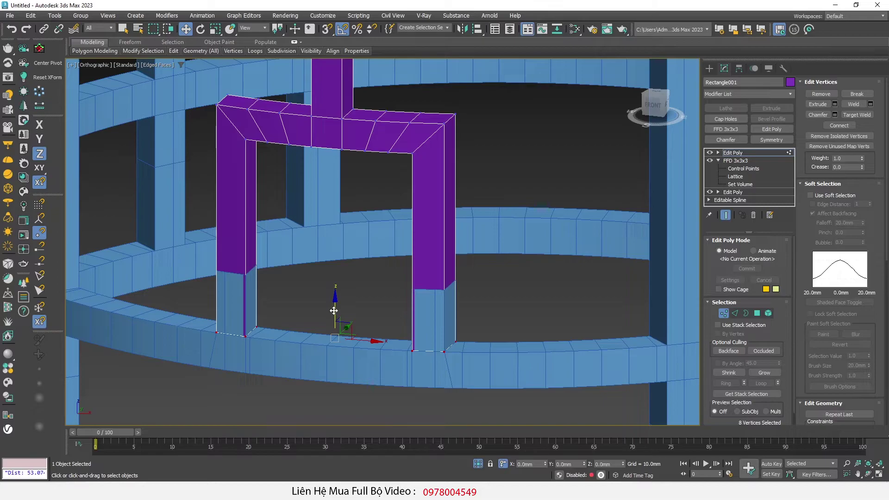
left_click_drag(334, 310, 334, 228)
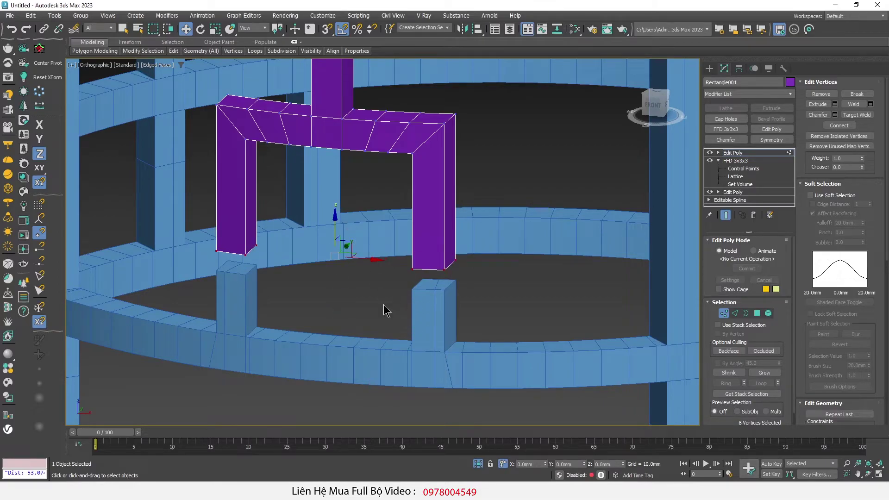
scroll(383, 304, "down", 5)
scroll(406, 302, "up", 6)
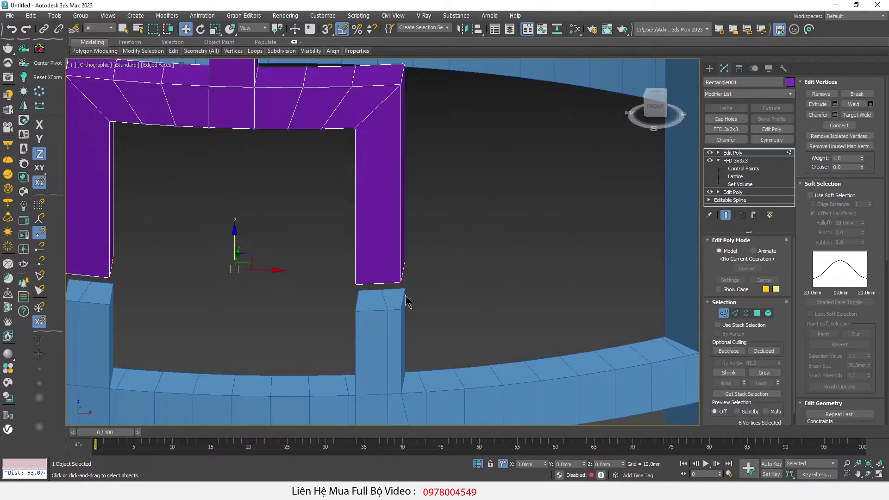
scroll(394, 294, "up", 4)
scroll(378, 278, "down", 4)
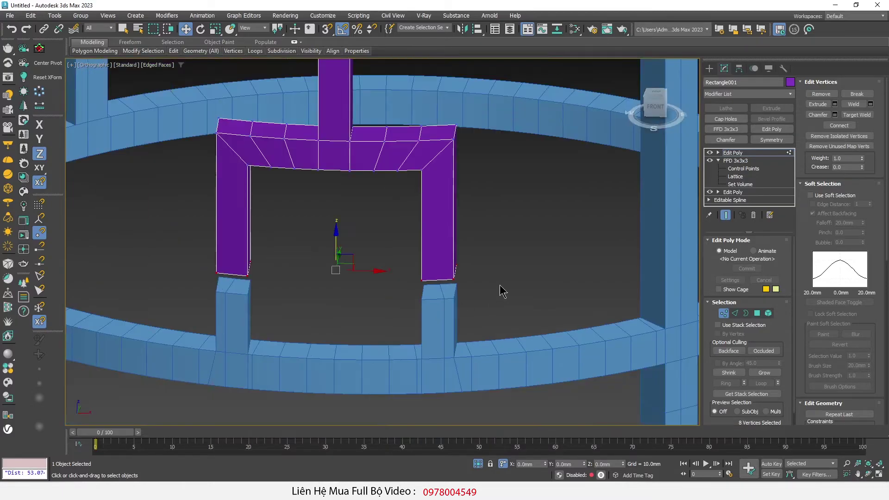
scroll(243, 288, "up", 2)
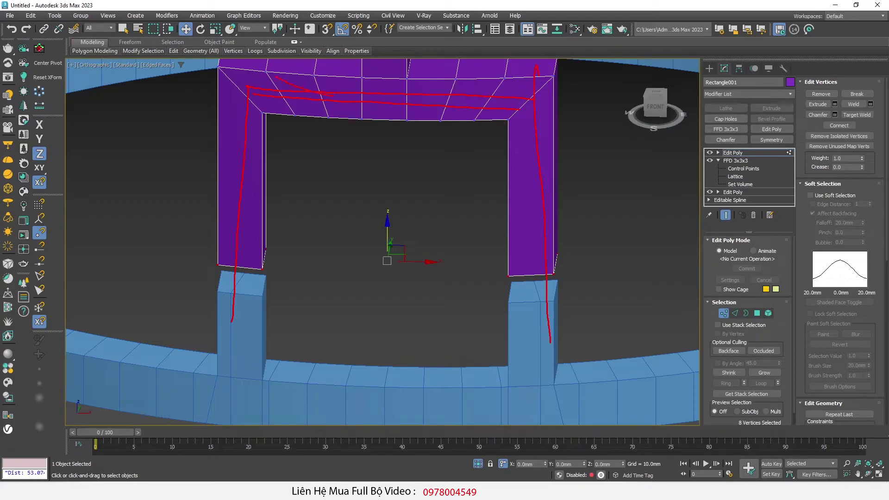
scroll(407, 171, "down", 5)
scroll(370, 186, "up", 3)
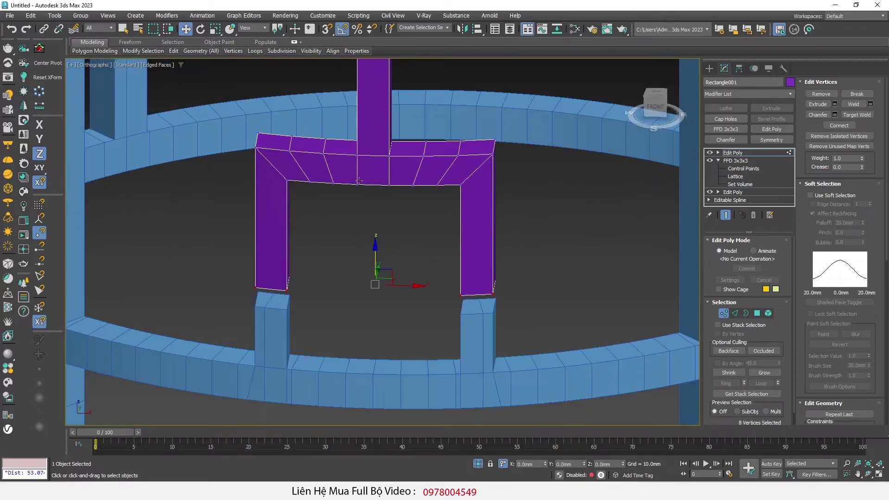
scroll(261, 327, "up", 2)
scroll(262, 327, "up", 2)
scroll(257, 297, "up", 3)
scroll(252, 268, "up", 2)
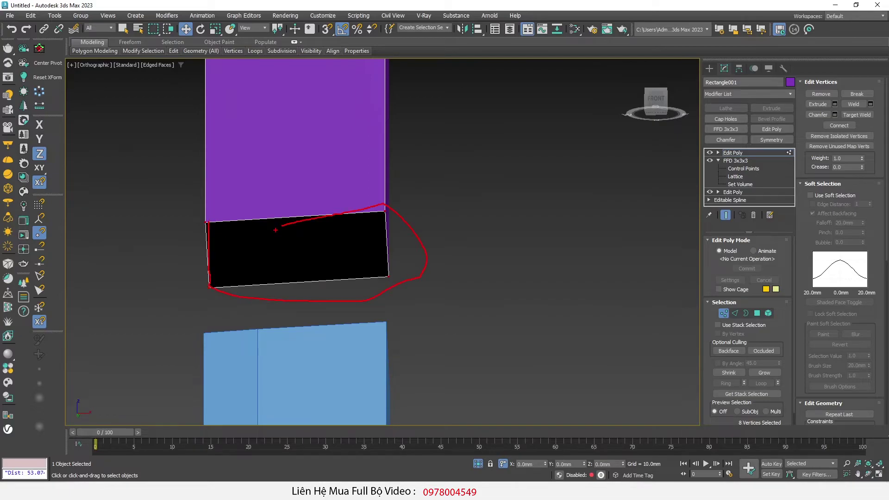
mouse_move(341, 264)
middle_mouse_down("alt")
mouse_move(342, 319)
mouse_move(287, 287)
middle_mouse_up("alt")
mouse_move(221, 242)
left_mouse_down()
mouse_move(227, 278)
mouse_move(383, 343)
left_mouse_up()
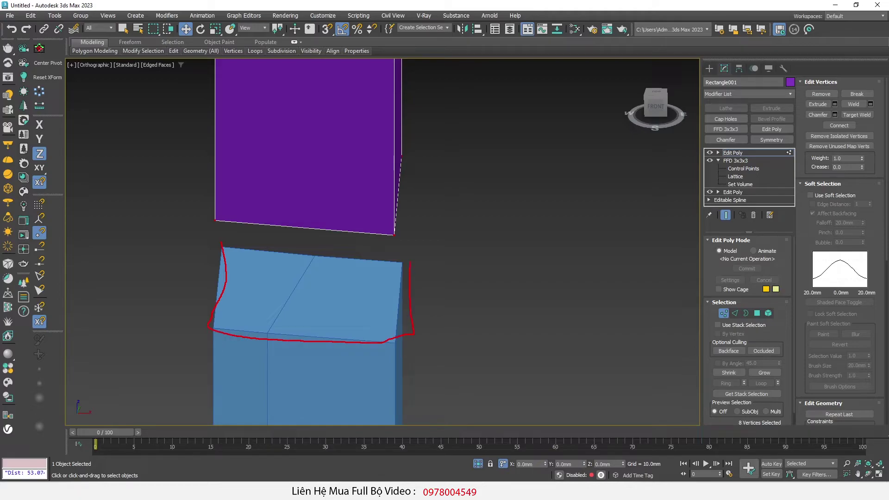
left_click_drag(320, 262, 269, 338)
scroll(324, 308, "down", 3)
scroll(266, 311, "down", 4)
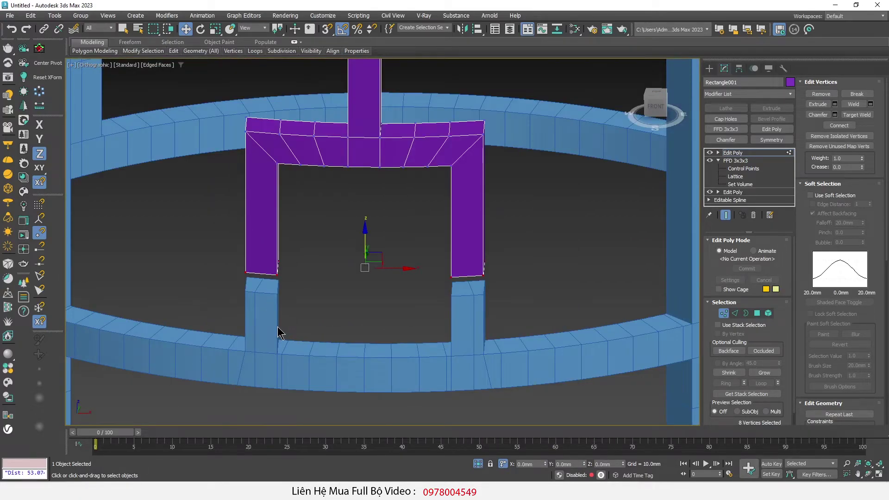
scroll(278, 333, "up", 2)
left_click(271, 306)
key("2")
scroll(254, 287, "up", 4)
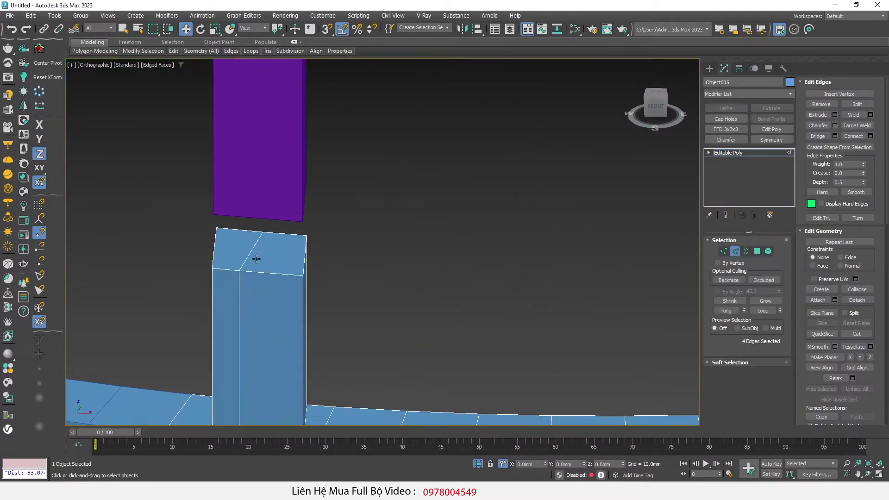
left_click(250, 256, "ctrl")
scroll(251, 262, "down", 3)
scroll(477, 261, "up", 3)
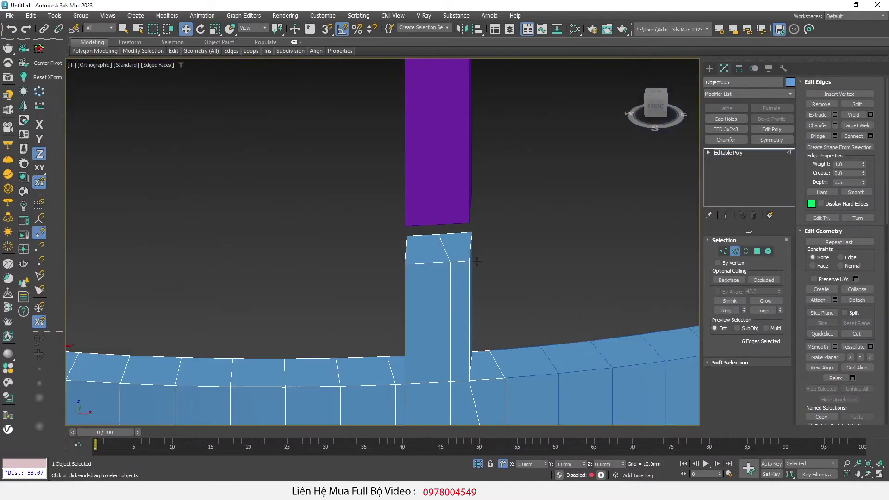
left_click(444, 252, "ctrl")
scroll(445, 255, "down", 4)
middle_click_drag(342, 284, 363, 284, "alt")
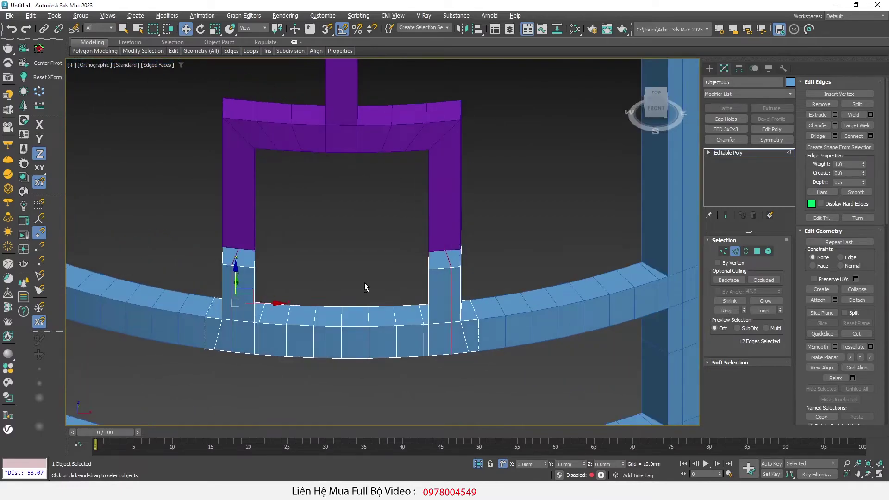
scroll(260, 294, "up", 3)
middle_click_drag(261, 294, 290, 300, "alt")
key("ctrl+d")
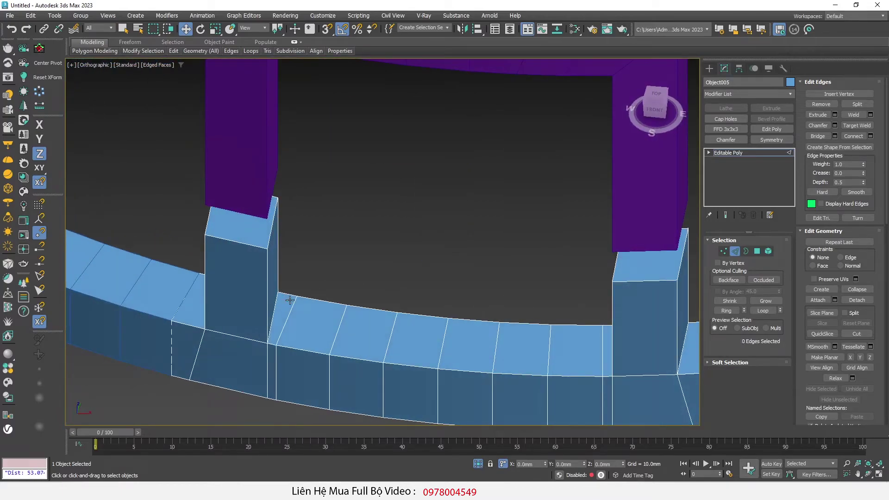
middle_click_drag(289, 300, 296, 269, "alt")
scroll(314, 269, "down", 4)
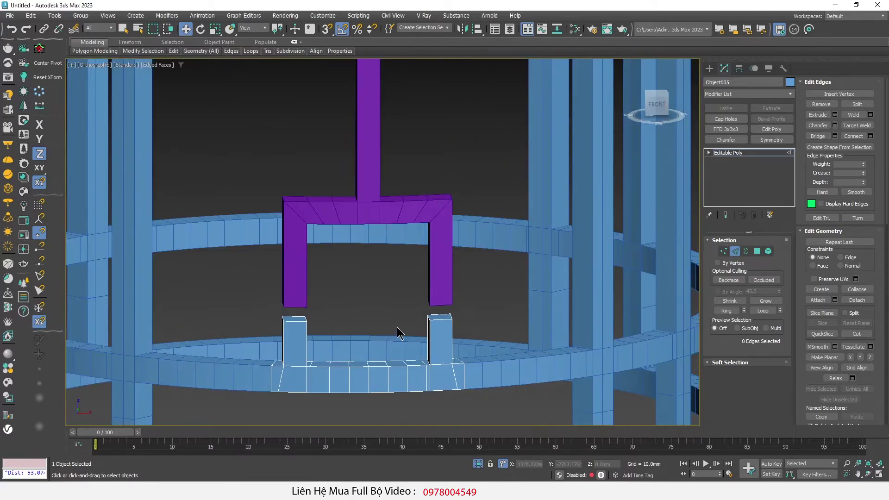
middle_click_drag(397, 333, 426, 324, "alt")
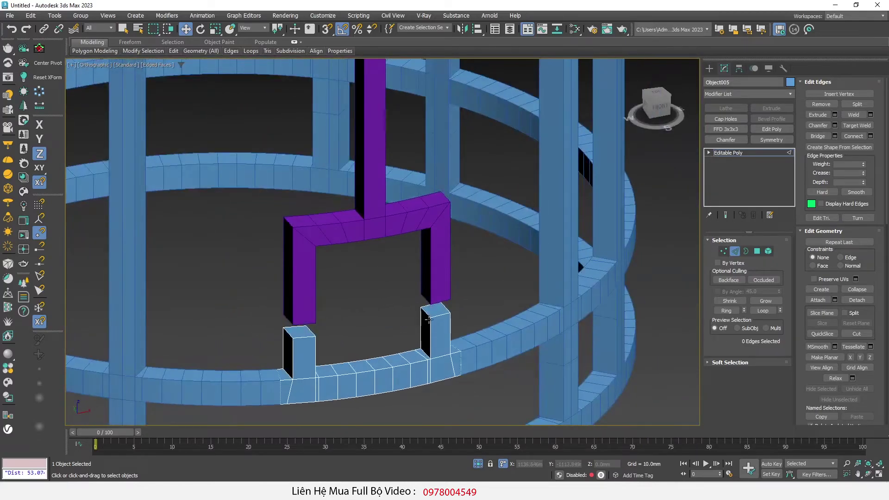
Step: Attach the purple bracket to the blue ring mesh
right_click(412, 314)
left_click(394, 226)
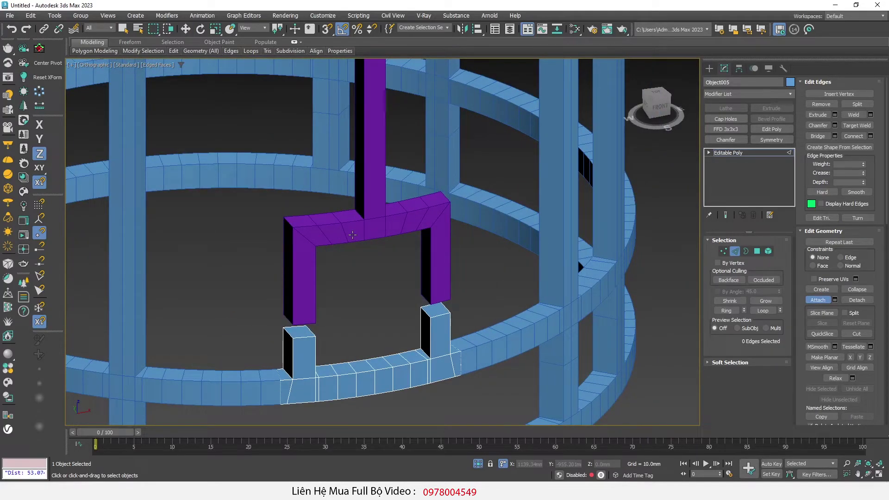
left_click(353, 236)
key("w")
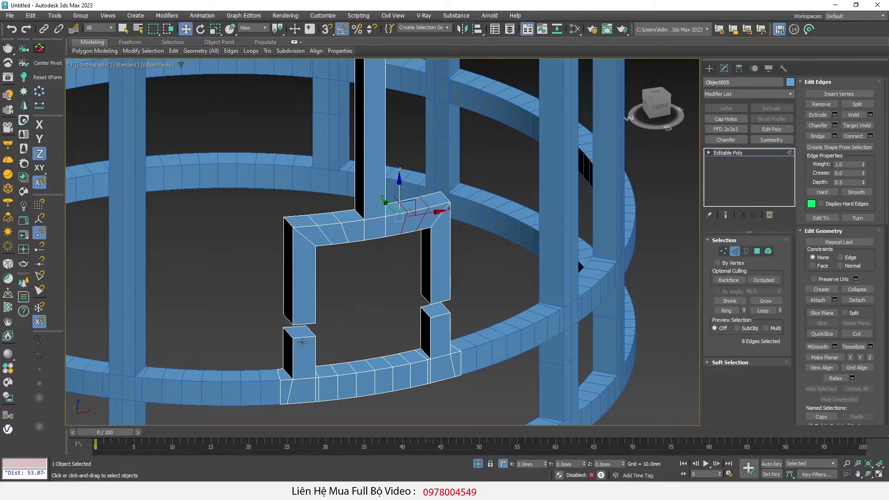
scroll(299, 345, "up", 4)
Step: Bridge the facing leg-end and post-top faces to join the legs to the posts
key("4")
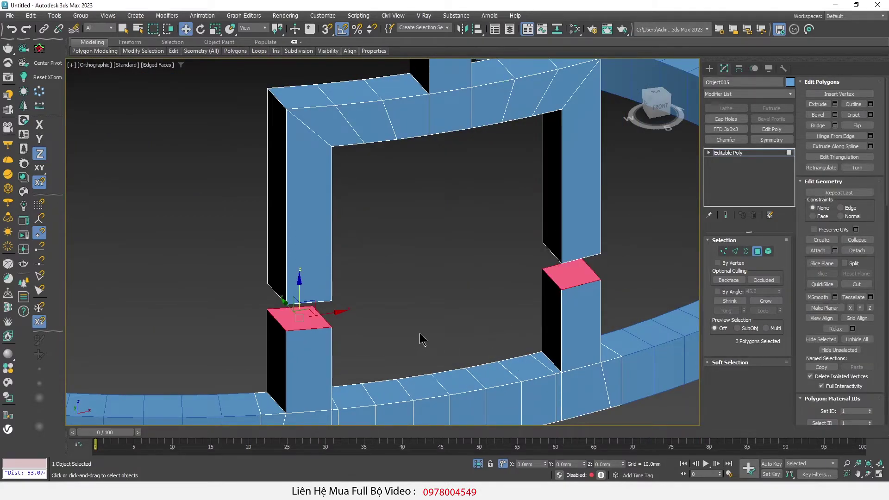
middle_click_drag(425, 341, 412, 287, "alt")
scroll(327, 261, "up", 4)
left_click(288, 243, "ctrl")
middle_click_drag(259, 246, 488, 272, "alt")
left_click(523, 290, "ctrl")
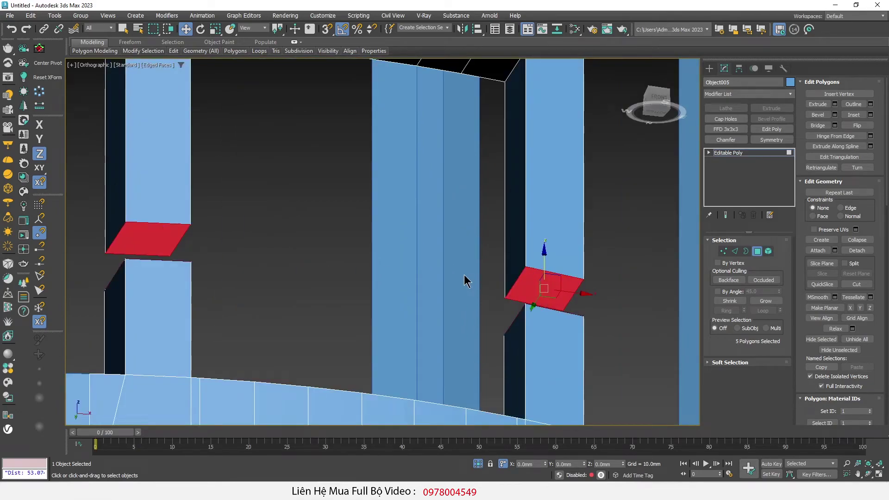
left_click(817, 125)
scroll(471, 180, "down", 3)
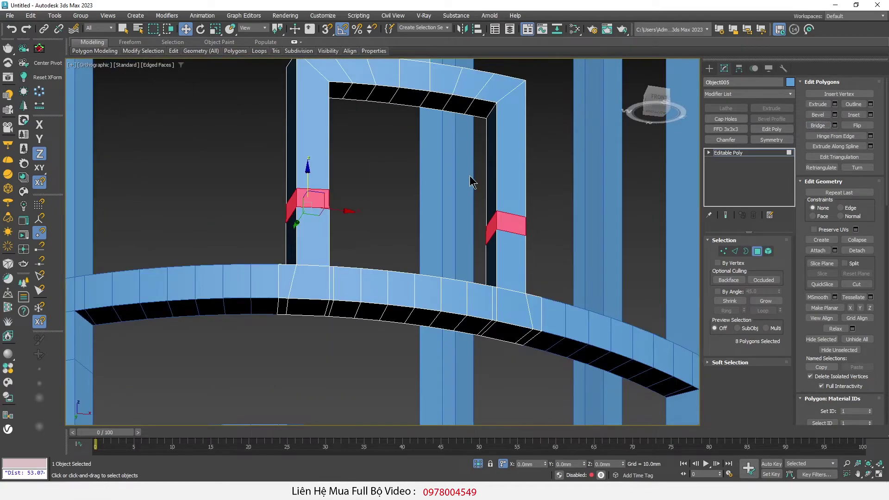
middle_click_drag(471, 181, 456, 224, "alt")
scroll(334, 222, "up", 3)
Step: Select the edge loops around the left and right joined columns
key("2")
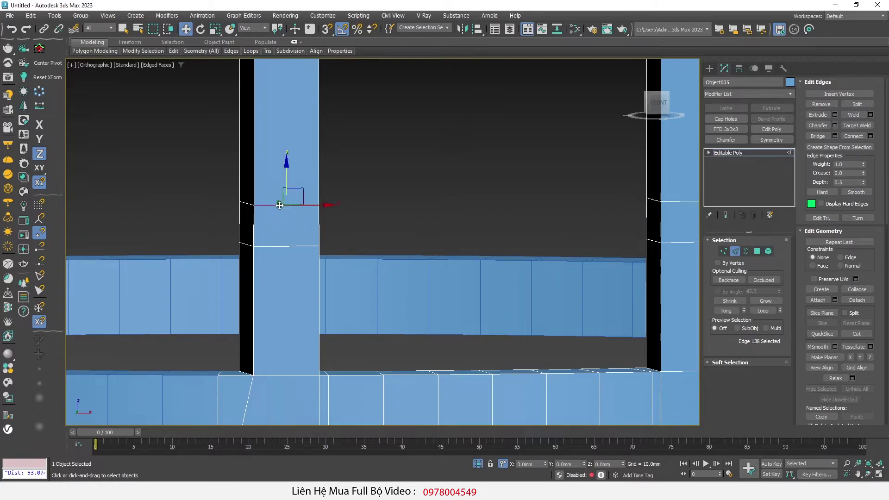
double_click(286, 246)
scroll(381, 241, "down", 2)
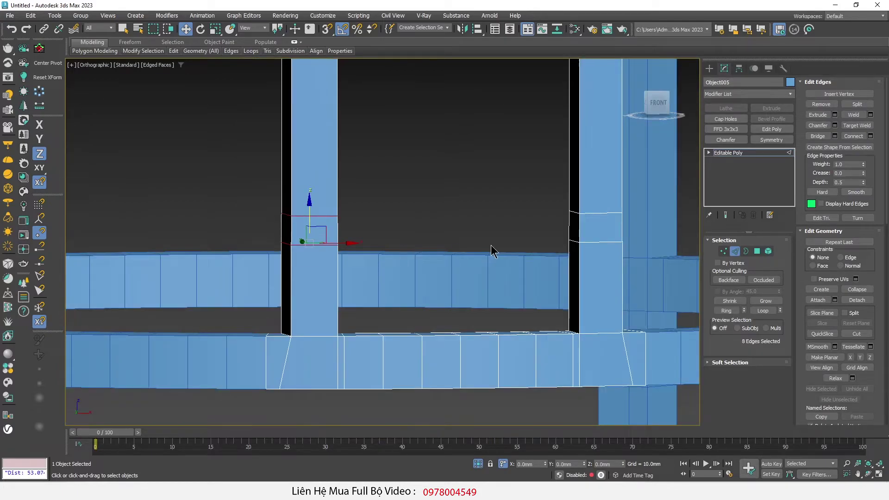
middle_click_drag(492, 250, 453, 234)
scroll(453, 234, "up", 2)
double_click(444, 202, "ctrl")
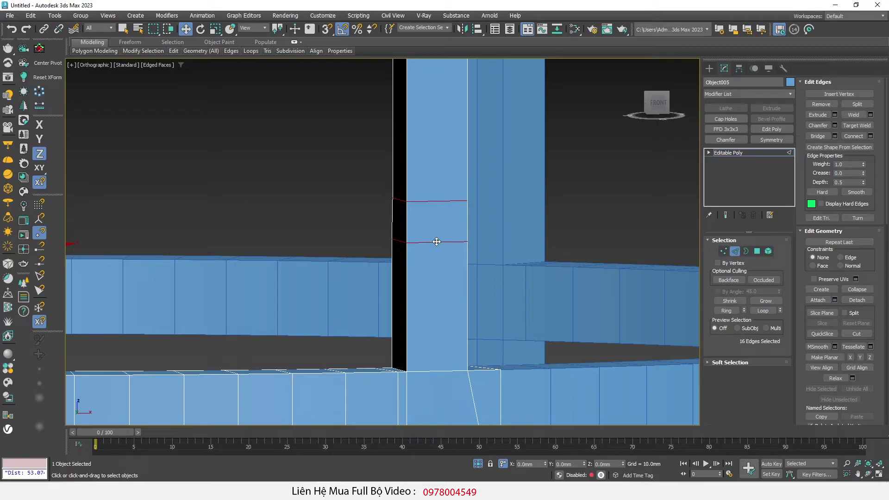
Step: Remove the column's selected edge loops, then undo to restore them
key("ctrl+BackSpace")
scroll(437, 241, "down", 4)
middle_click_drag(448, 230, 417, 224, "alt")
scroll(416, 225, "up", 2)
key("ctrl+z")
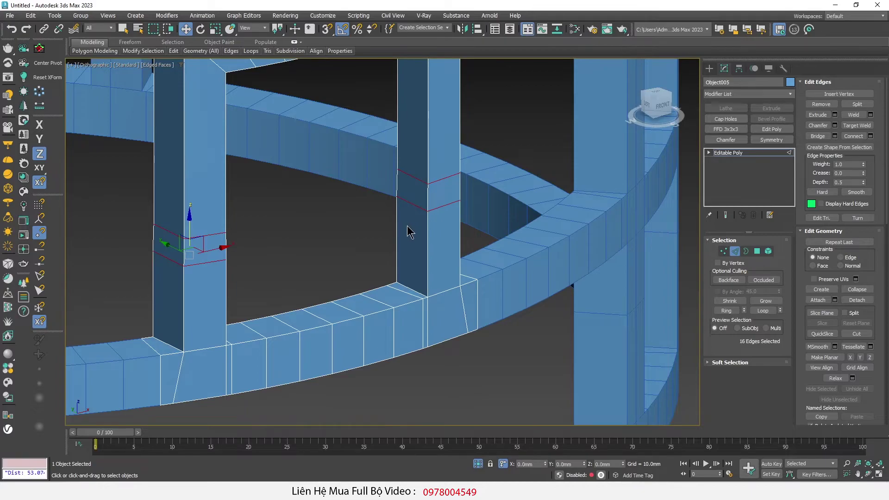
mouse_move(367, 242)
middle_mouse_down("alt")
mouse_move(276, 304)
mouse_move(245, 253)
middle_mouse_up("alt")
Step: Orbit around the door frame to inspect the pillar edge loops
left_click_drag(230, 175, 234, 362)
left_click_drag(479, 135, 495, 226)
left_click_drag(221, 115, 438, 59)
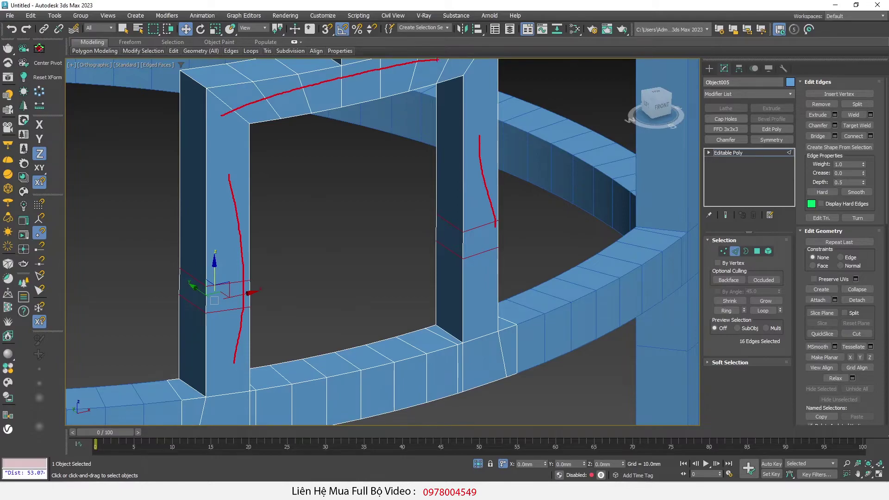
left_click_drag(295, 70, 406, 107)
mouse_move(226, 89)
left_mouse_down()
mouse_move(352, 107)
mouse_move(445, 93)
left_mouse_up()
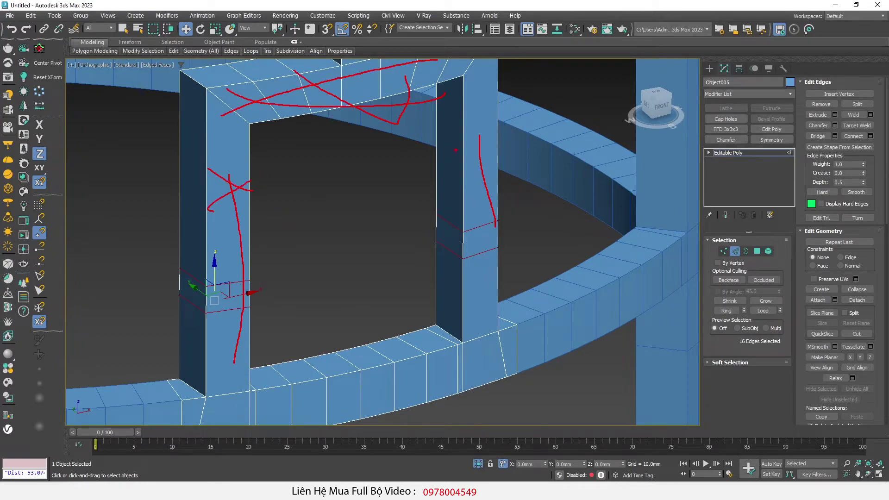
left_click_drag(456, 150, 515, 186)
left_click_drag(505, 146, 489, 165)
key("Escape")
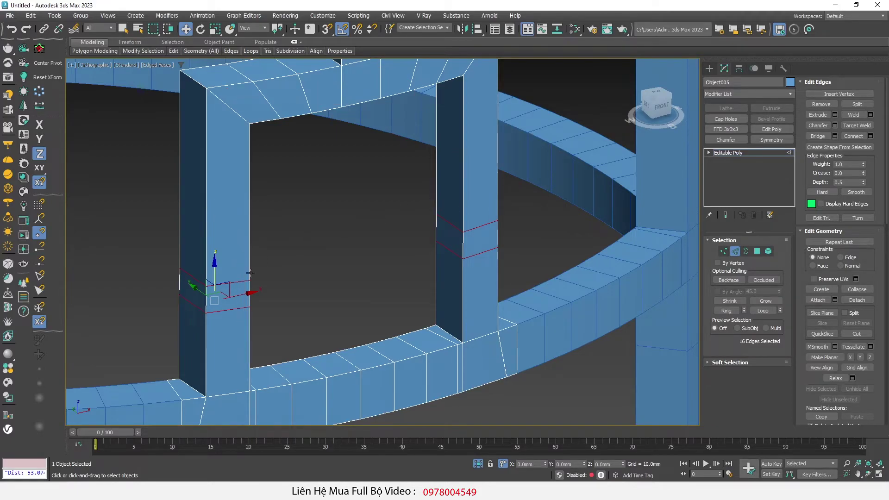
Step: Select the upper edge loops on both pillars and raise them toward the top bar
key("ctrl+z")
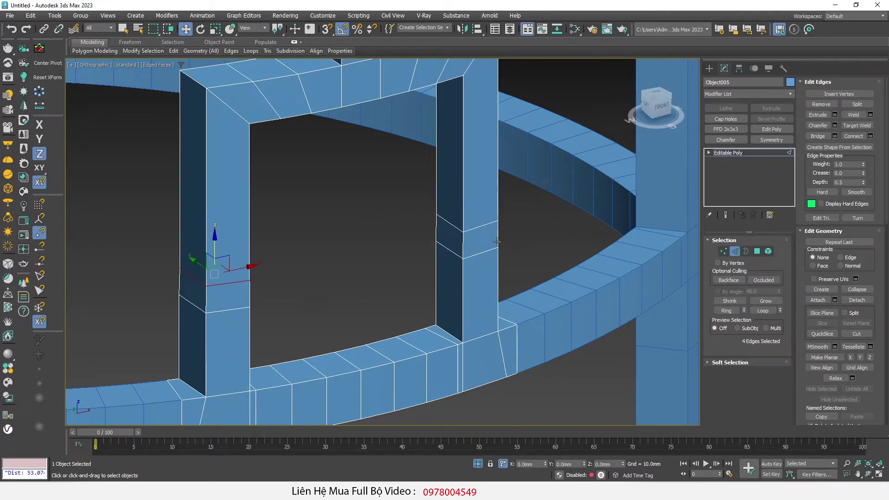
double_click(472, 227, "ctrl")
left_click_drag(467, 182, 469, 111)
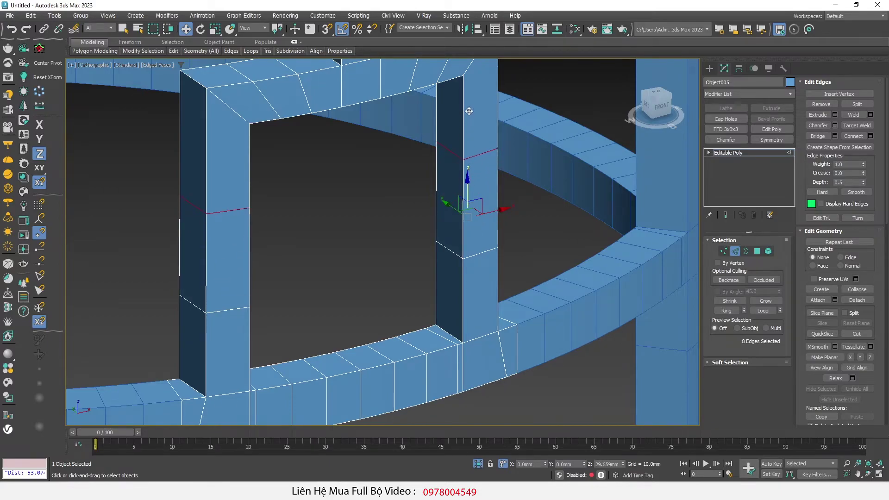
scroll(435, 225, "down", 2)
scroll(433, 255, "down", 2)
scroll(431, 287, "down", 2)
scroll(428, 315, "down", 2)
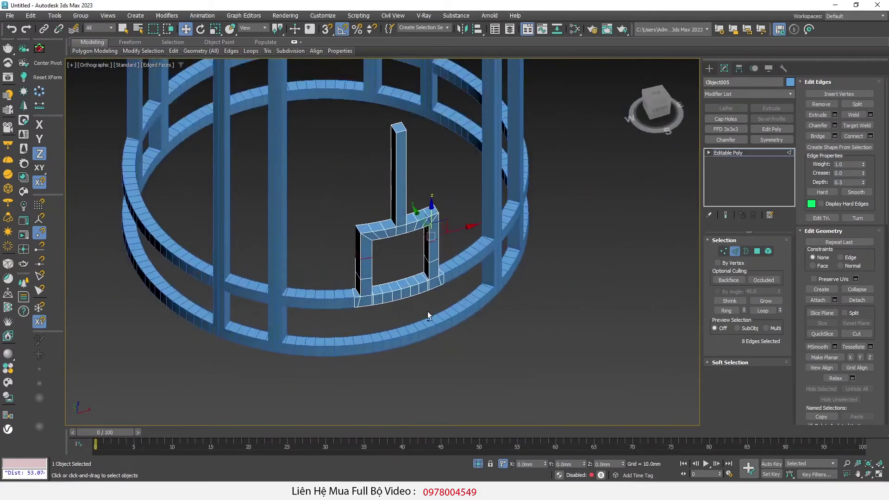
Step: Leave Edge level and review the door-frame loops up close
key("2")
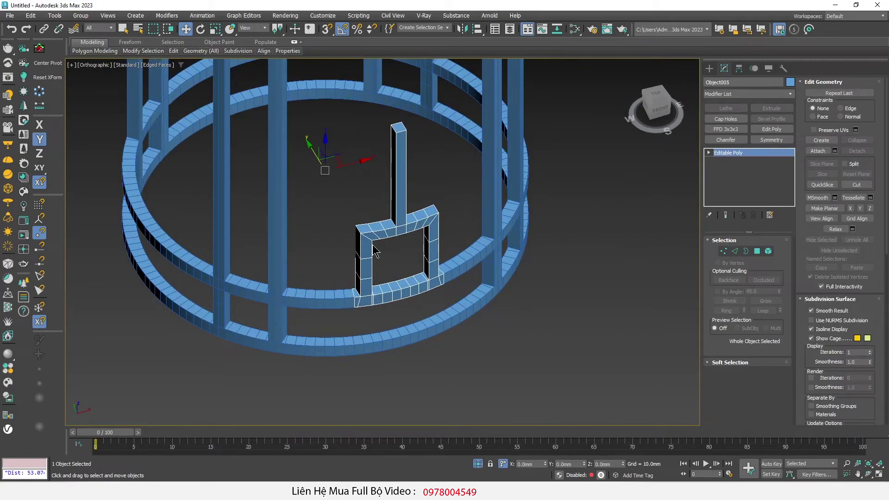
scroll(376, 252, "up", 5)
left_click_drag(346, 378, 512, 342)
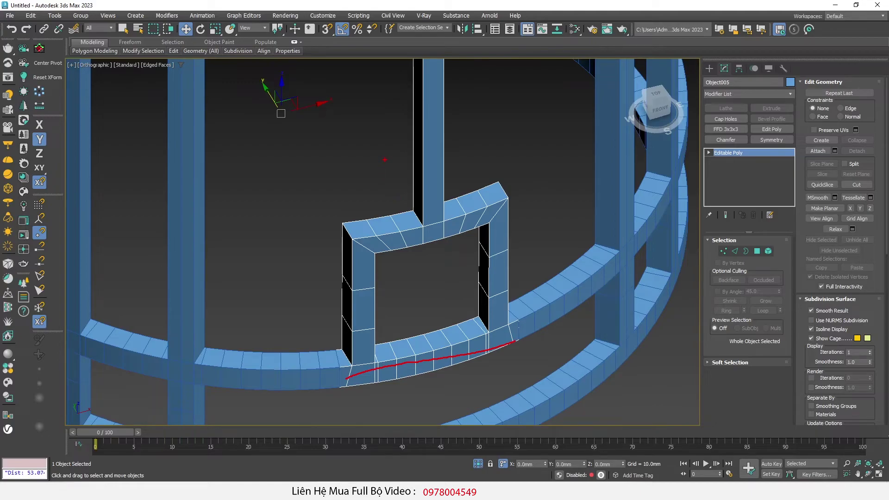
key("Escape")
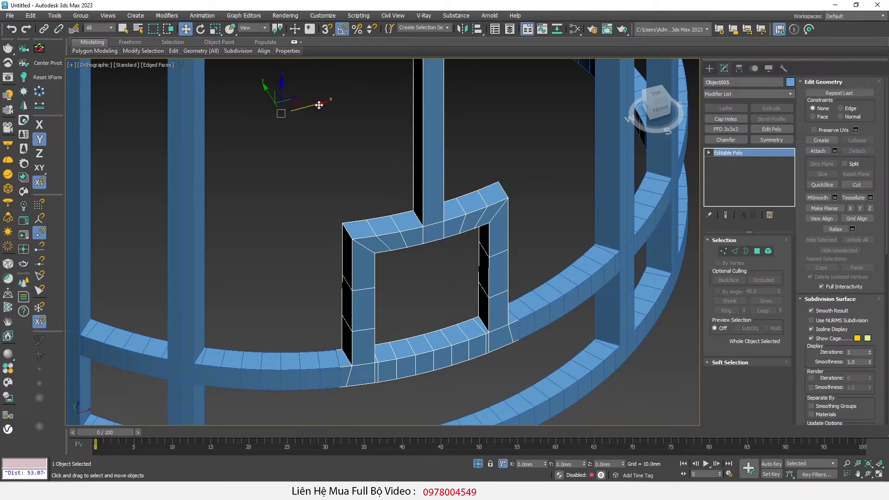
left_click_drag(296, 97, 295, 107)
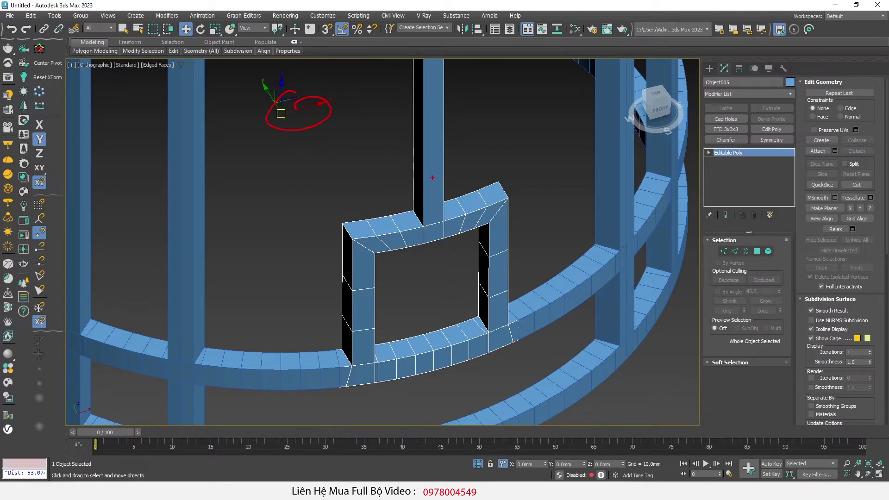
key("Escape")
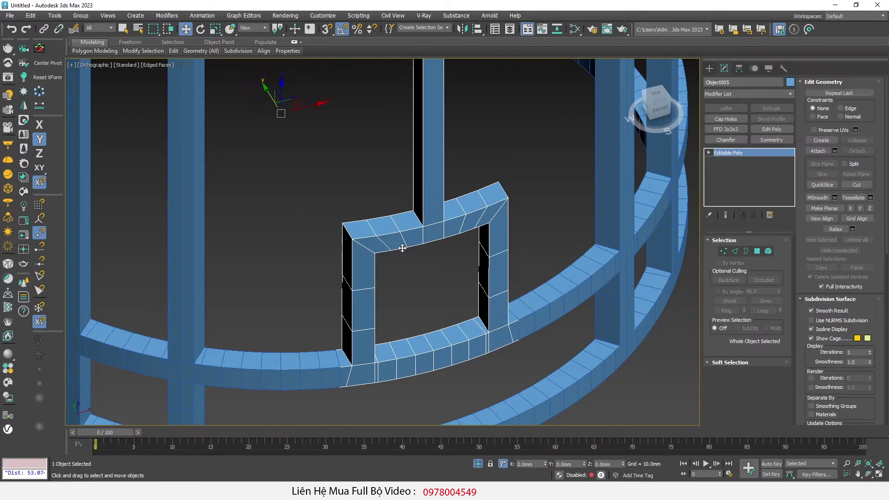
scroll(402, 248, "down", 5)
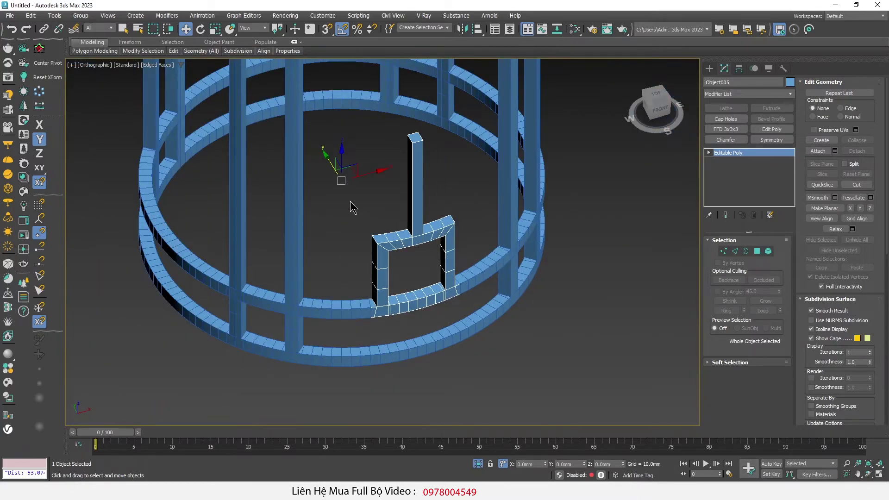
scroll(375, 266, "up", 1)
key("Escape")
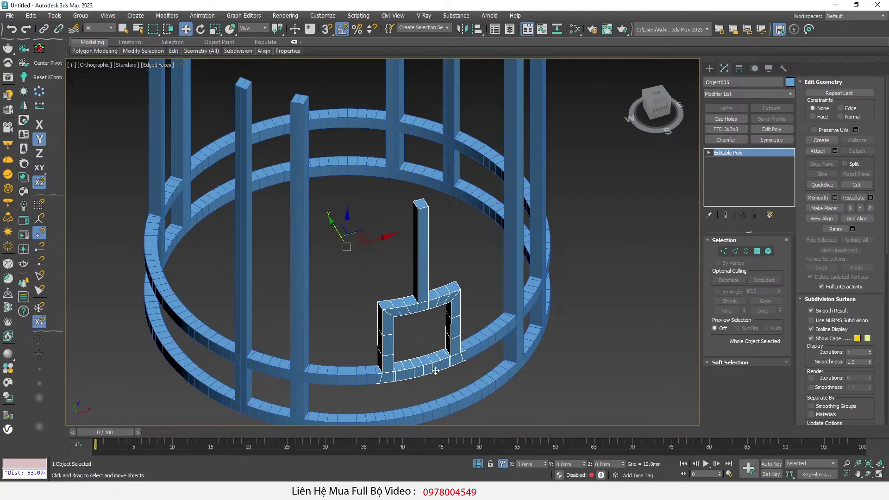
Step: Zoom out over the whole cage and select the ring object Object004
scroll(429, 365, "up", 1)
scroll(491, 394, "up", 3)
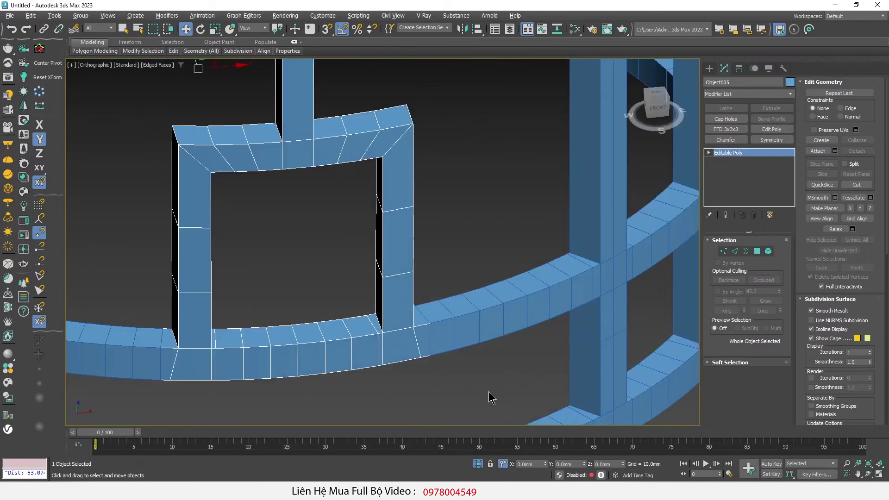
scroll(417, 386, "up", 1)
scroll(391, 390, "up", 1)
scroll(388, 386, "up", 1)
scroll(352, 379, "up", 1)
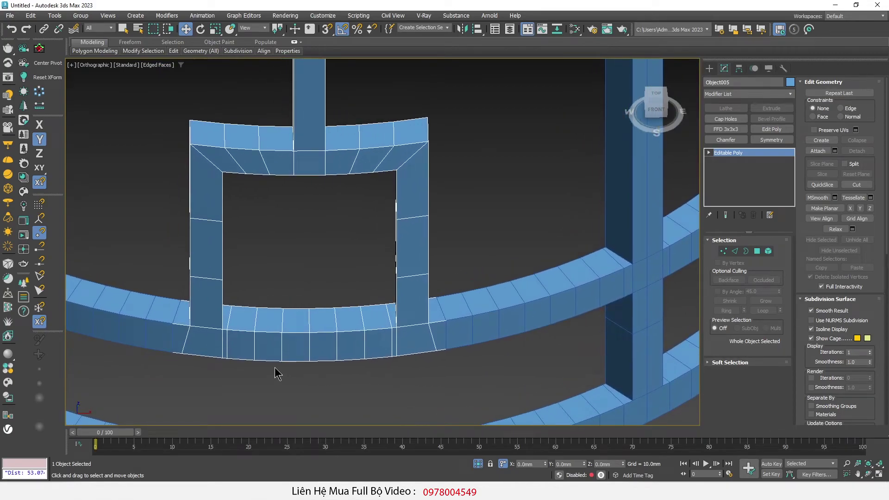
scroll(218, 338, "up", 1)
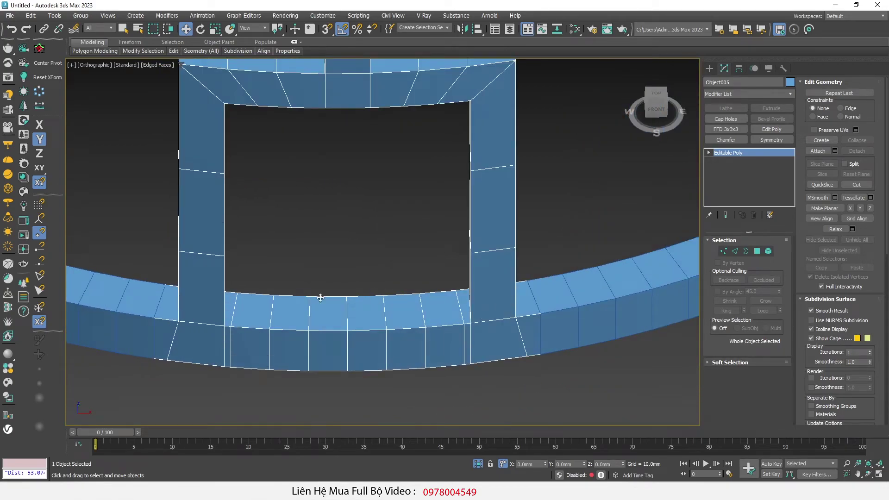
scroll(323, 301, "down", 5)
scroll(312, 298, "down", 2)
middle_click_drag(513, 280, 471, 308, "alt")
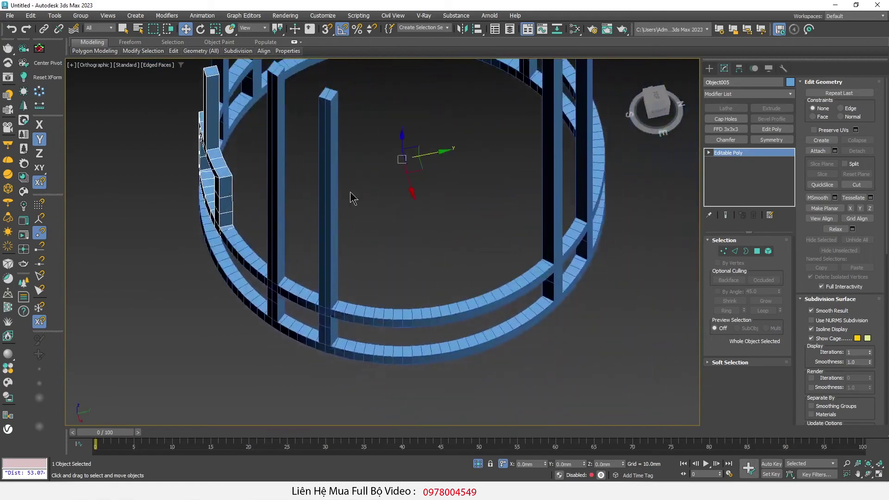
left_click(471, 308)
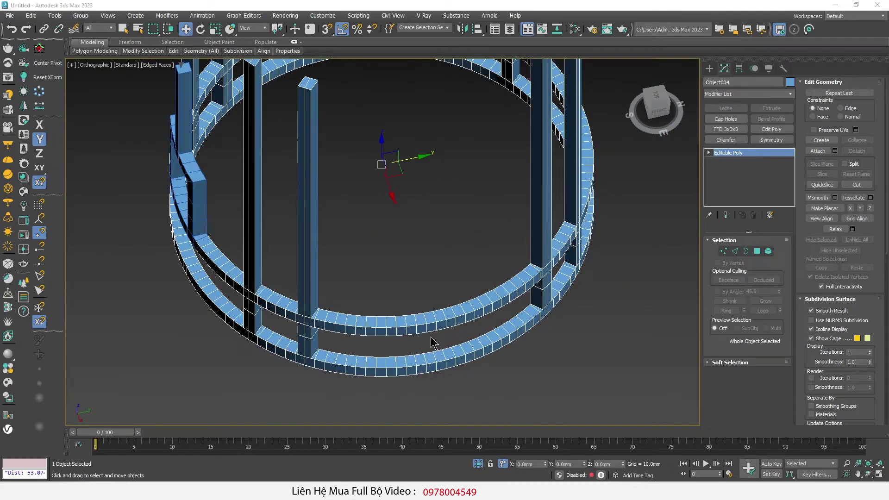
Step: Frame the ring in Top view and enter Polygon mode
key("t")
key("z")
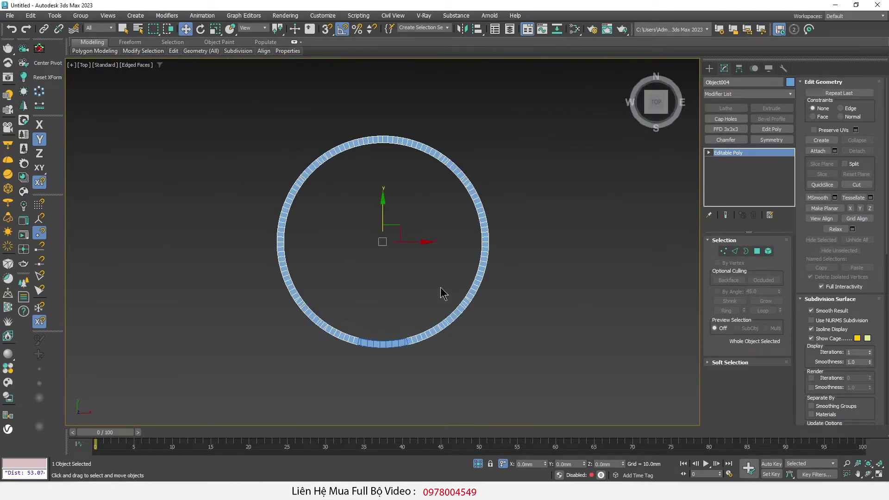
scroll(503, 246, "up", 3)
scroll(501, 242, "up", 5)
scroll(451, 268, "up", 4)
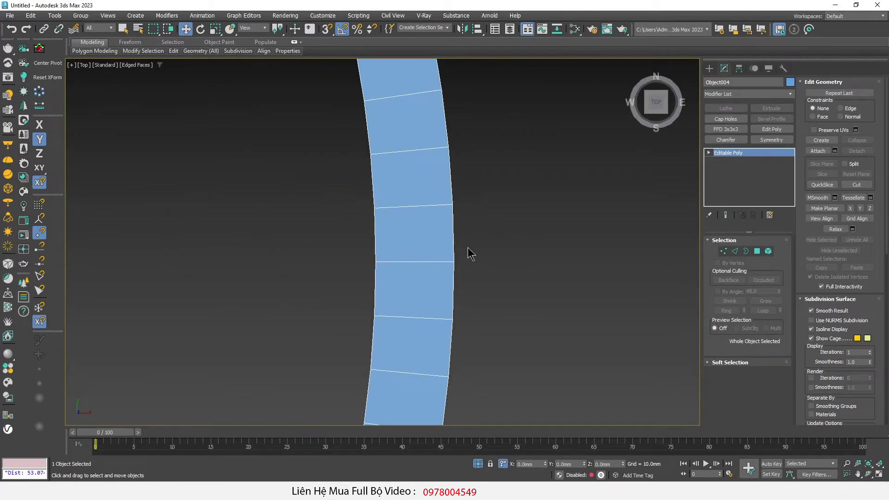
key("4")
Step: Select a run of ten polygons along the ring
left_click(416, 235)
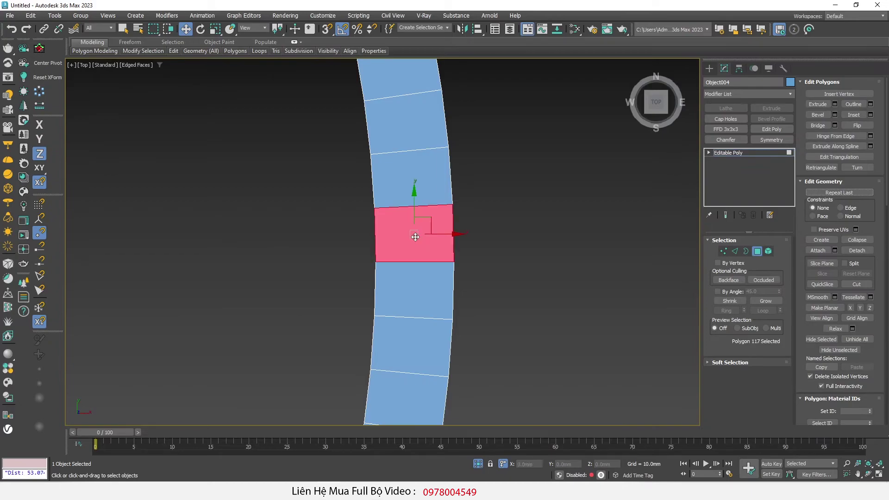
left_click(420, 281, "ctrl")
scroll(420, 281, "down", 3)
left_click(431, 277, "ctrl")
left_click(425, 194, "ctrl")
left_click(421, 164, "ctrl")
left_click(423, 297, "ctrl")
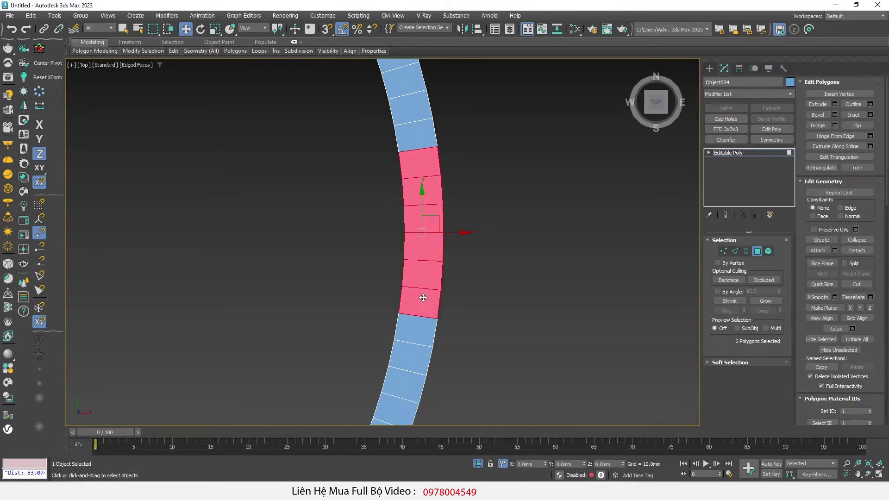
left_click(416, 330, "ctrl")
left_click(409, 355, "ctrl")
left_click(425, 138, "ctrl")
left_click(413, 107, "ctrl")
Step: Window-select the middle ring's section and delete it
mouse_move(453, 222)
middle_mouse_down("alt")
mouse_move(349, 182)
mouse_move(338, 148)
mouse_move(385, 180)
middle_mouse_up("alt")
middle_click_drag(452, 198, 449, 219, "alt")
scroll(448, 220, "up", 3)
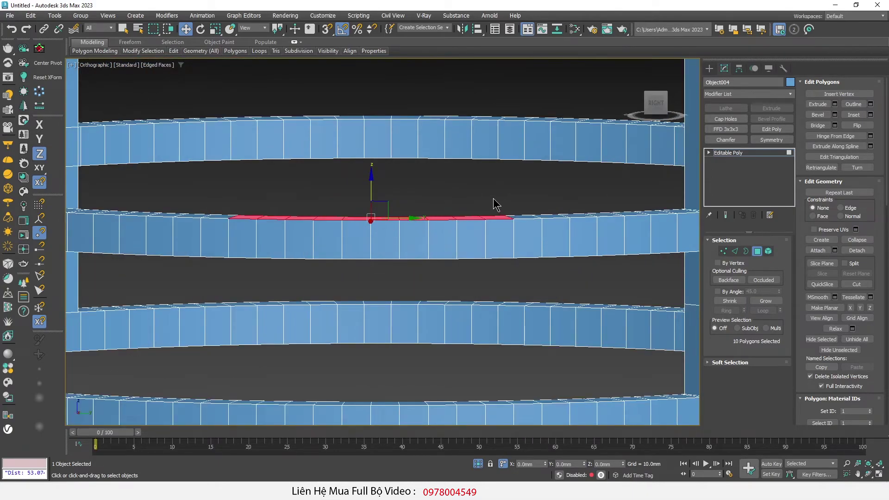
mouse_move(489, 198)
left_mouse_down()
mouse_move(443, 252)
mouse_move(305, 262)
left_mouse_up()
left_click_drag(254, 273, 254, 272)
key("Delete")
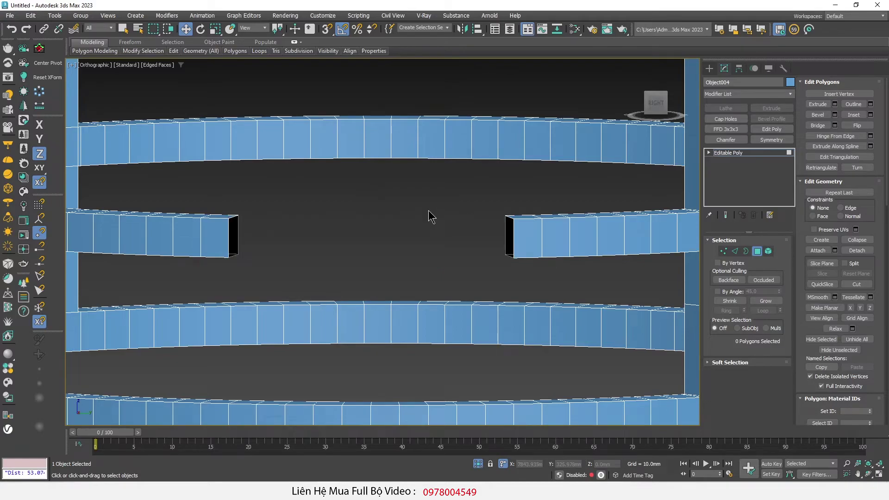
left_click(654, 109)
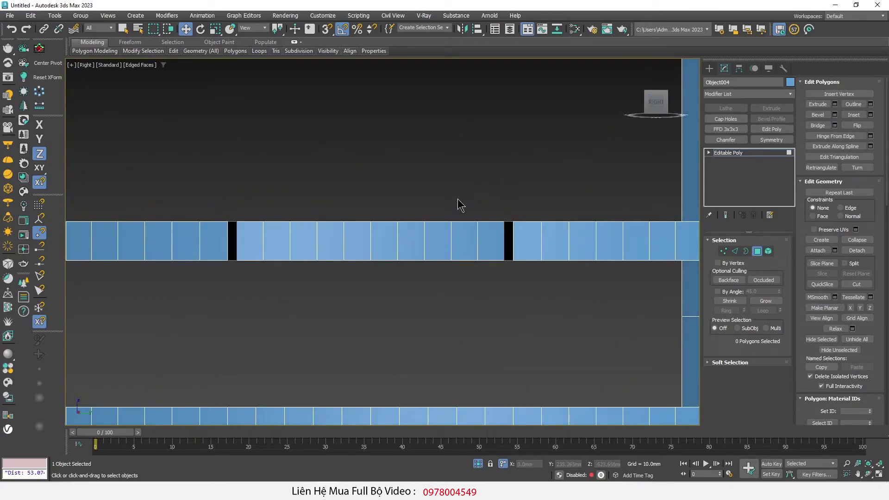
Step: Delete the ring section lying between the two gaps
left_click_drag(497, 211, 237, 350)
left_click_drag(164, 346, 163, 346)
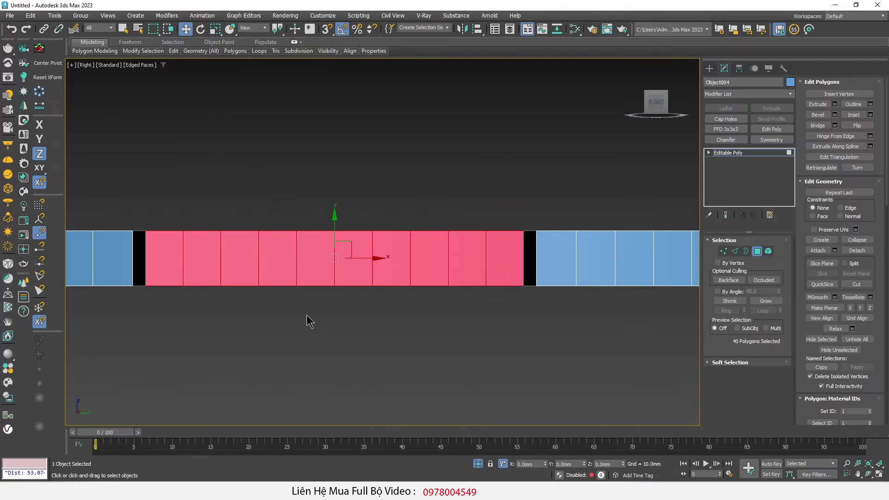
key("Delete")
mouse_move(317, 301)
middle_mouse_down("alt")
mouse_move(291, 236)
mouse_move(298, 285)
mouse_move(383, 283)
middle_mouse_up("alt")
Step: In Front view, window-select the ring polygons under the door frame
key("f")
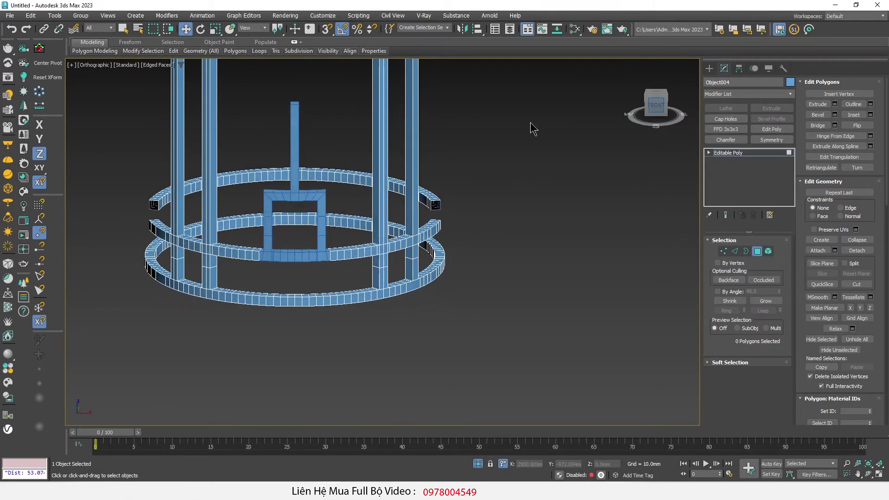
scroll(309, 186, "up", 4)
scroll(185, 196, "up", 2)
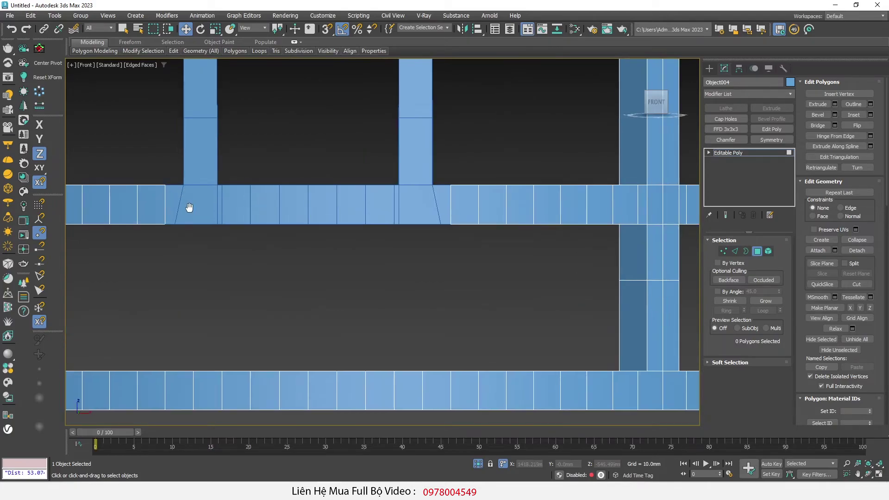
middle_click_drag(184, 202, 226, 248)
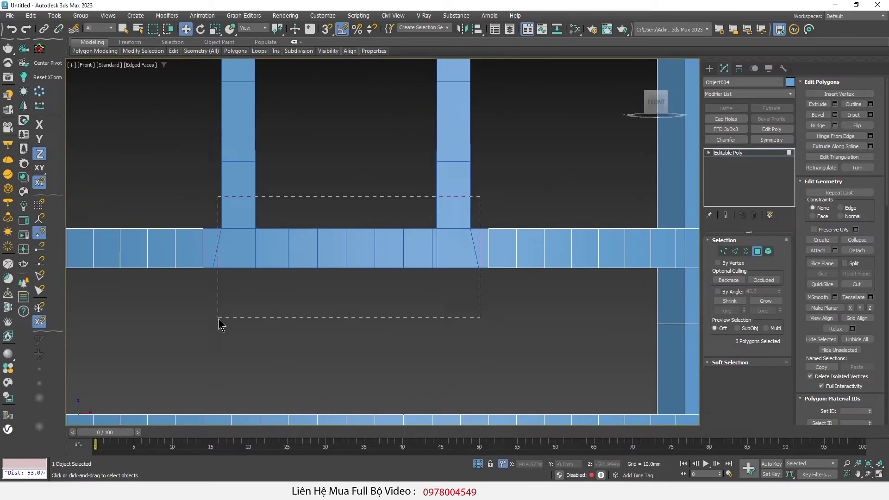
left_click_drag(480, 197, 219, 318)
scroll(276, 277, "down", 3)
scroll(262, 249, "down", 2)
middle_click_drag(261, 249, 297, 218, "alt")
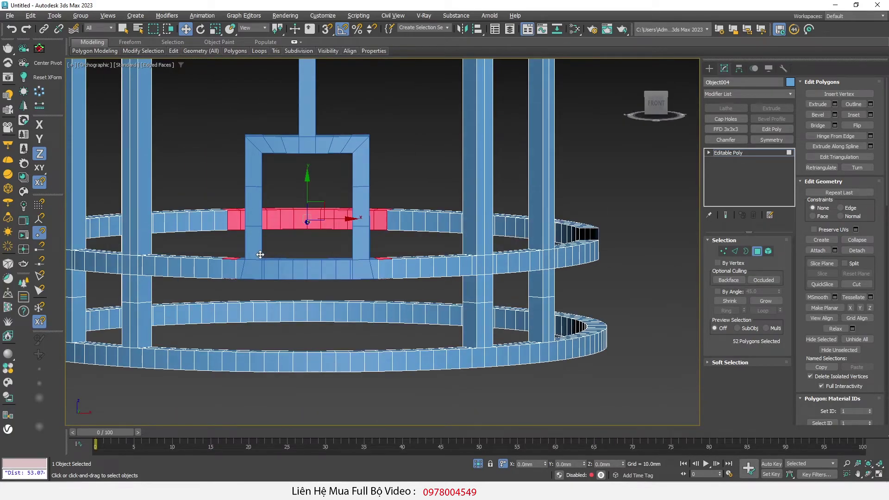
left_click(660, 111)
scroll(273, 299, "up", 5)
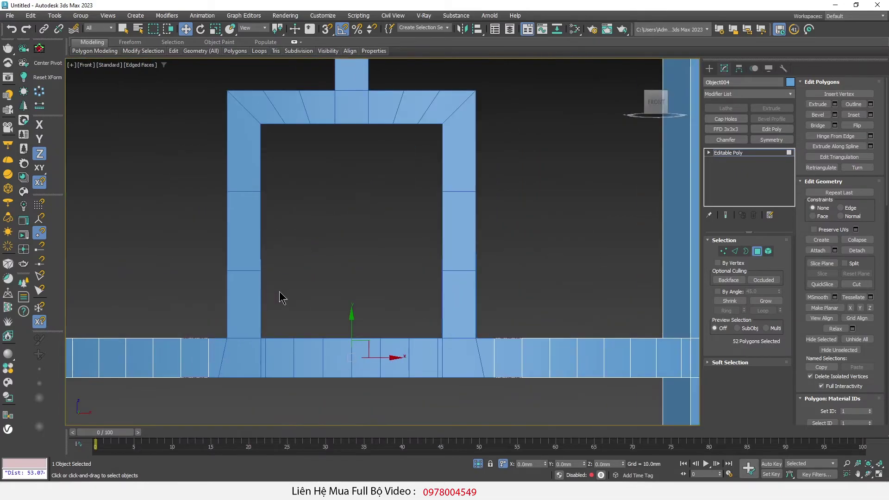
key("F3")
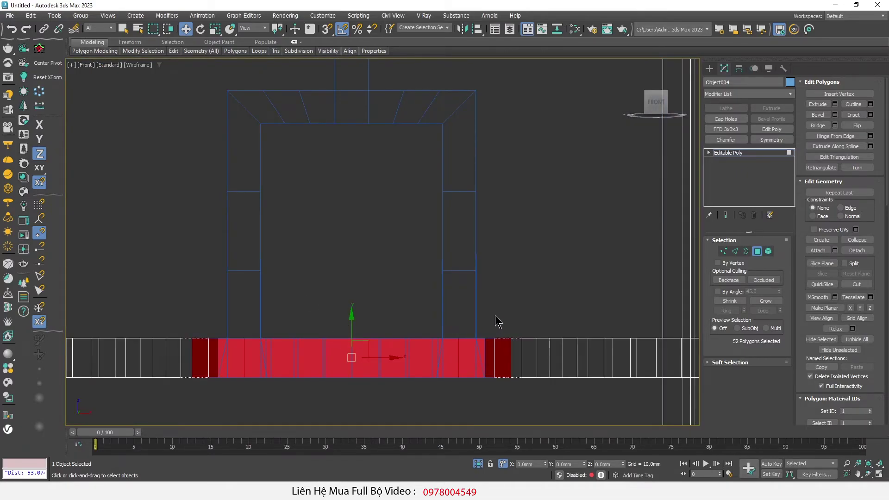
key("F3")
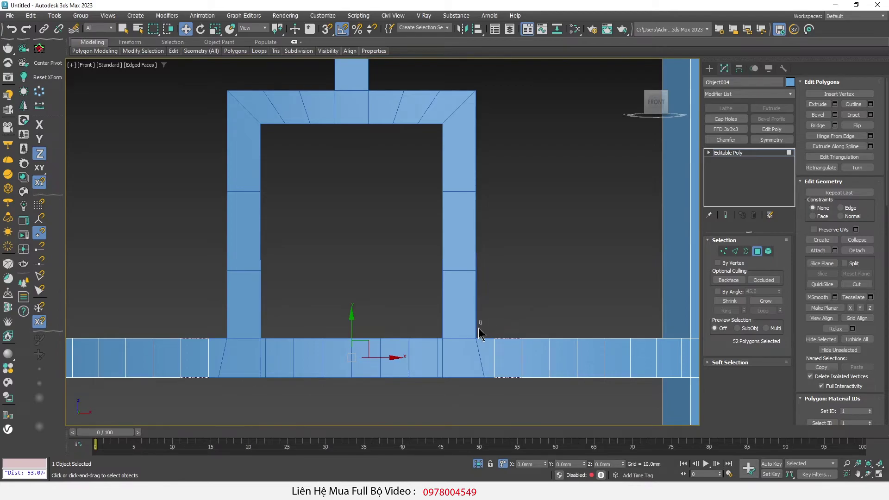
Step: Deselect the outer ring faces, leaving 40 polygons selected
left_click_drag(481, 321, 349, 391)
key("F3")
left_click_drag(226, 398, 223, 399)
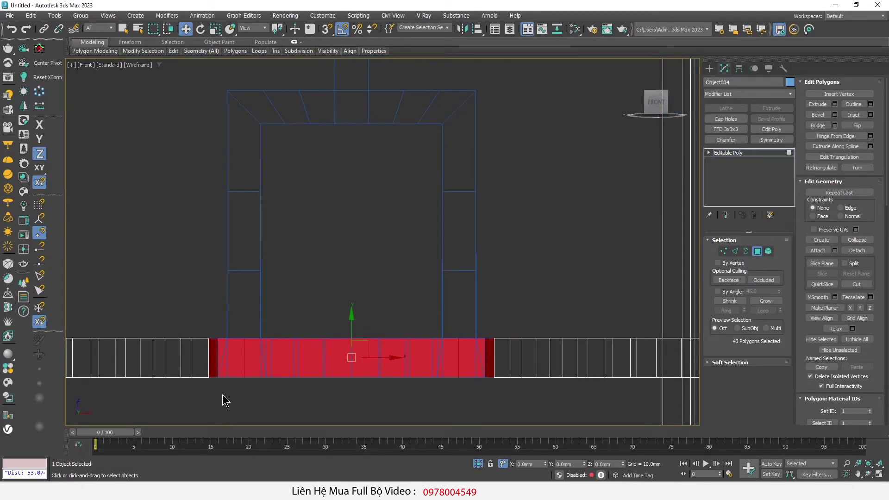
key("F3")
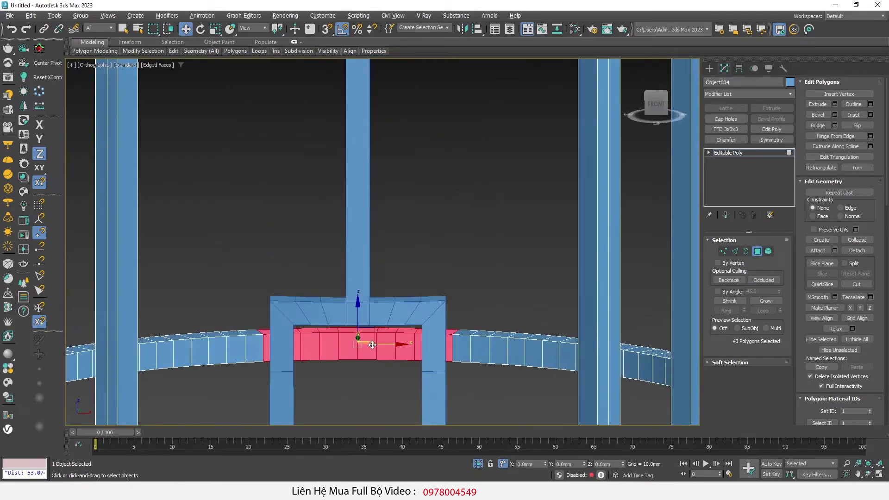
middle_click_drag(375, 316, 335, 249, "alt")
scroll(309, 232, "up", 3)
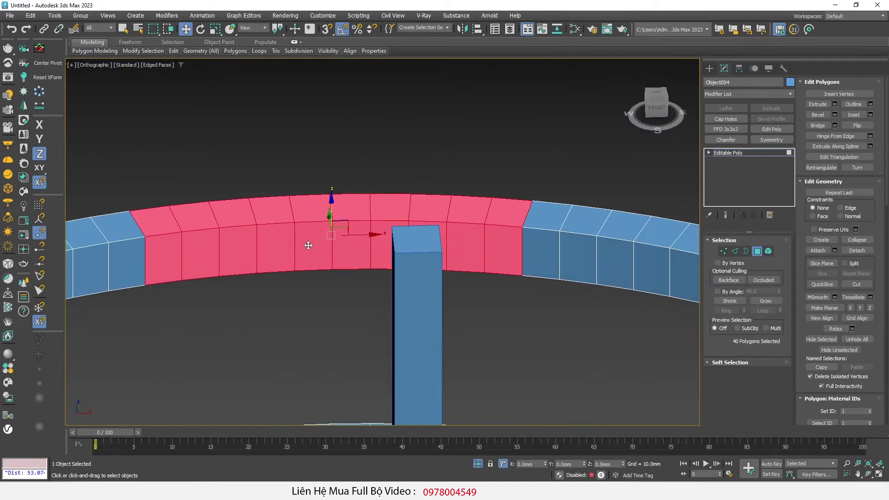
Step: Return to object level, select the separated door frame, and rotate-copy it 90°
key("1")
scroll(323, 256, "down", 5)
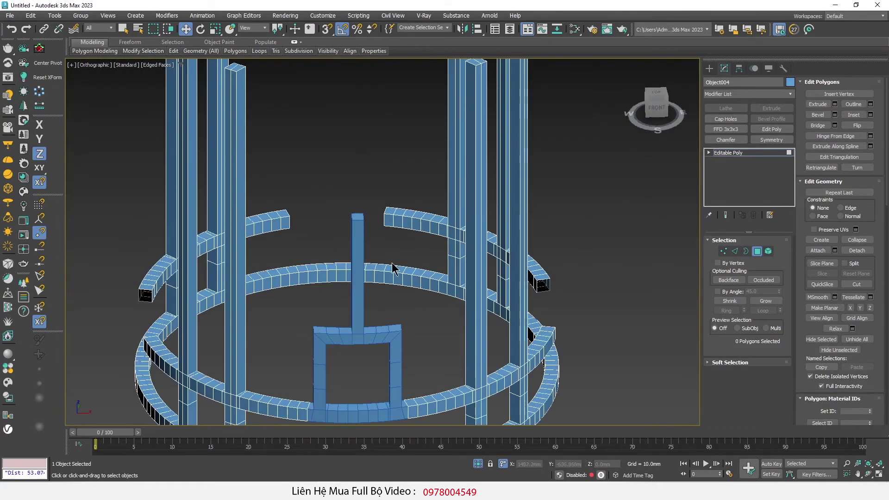
scroll(388, 271, "up", 2)
key("1")
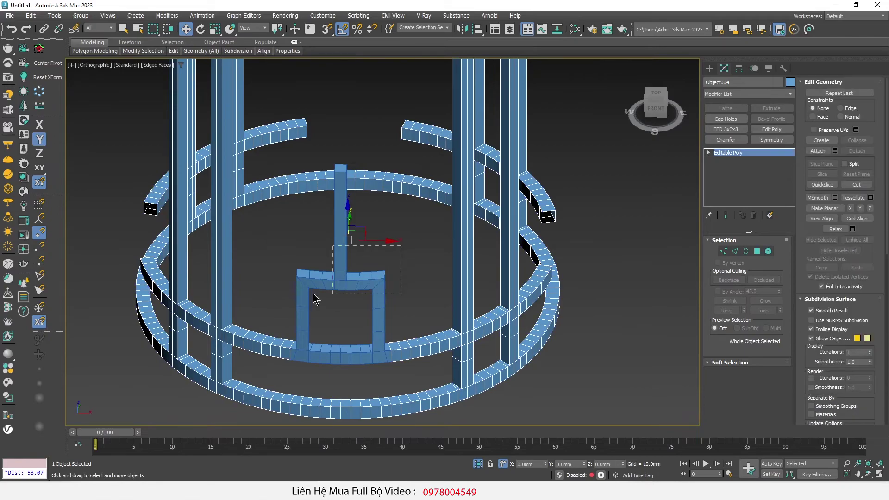
middle_click_drag(314, 300, 365, 288, "alt")
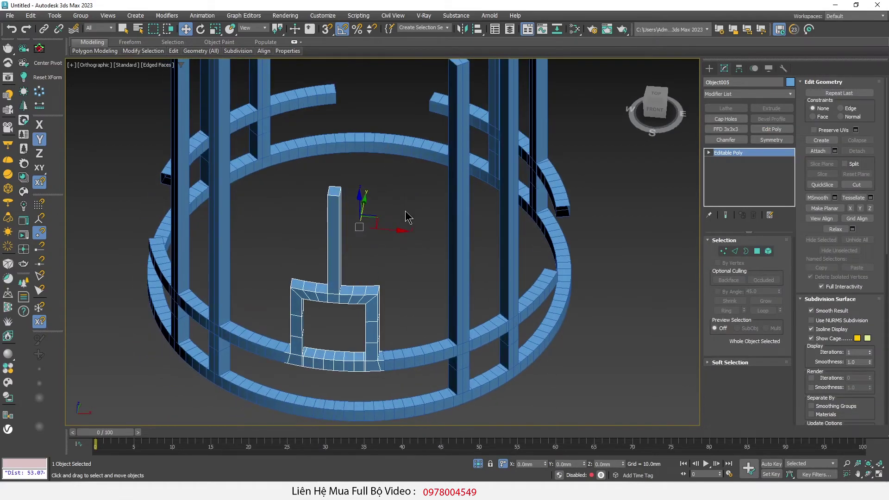
key("e")
left_click_drag(377, 251, 507, 245, "shift")
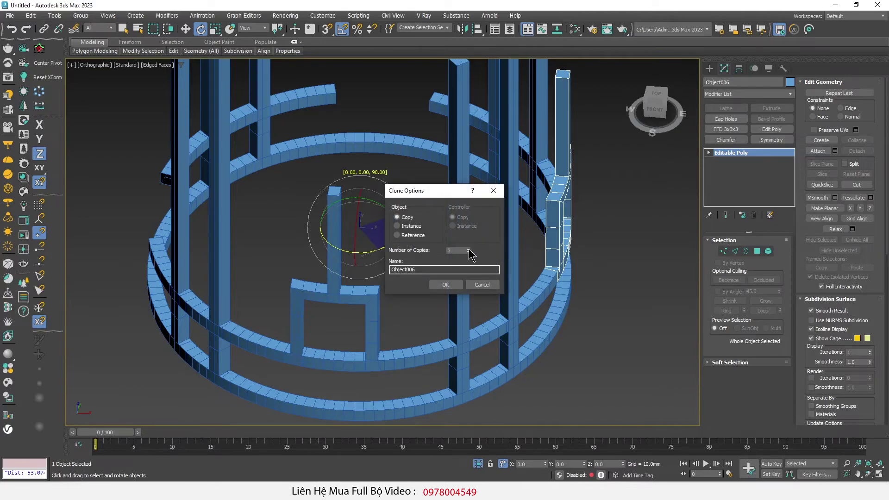
Step: Create three 90° door-frame copies and attach them into one object
left_click(445, 284)
mouse_move(371, 357)
middle_mouse_down()
mouse_move(364, 324)
mouse_move(378, 377)
middle_mouse_up()
right_click(393, 278)
left_click(366, 200)
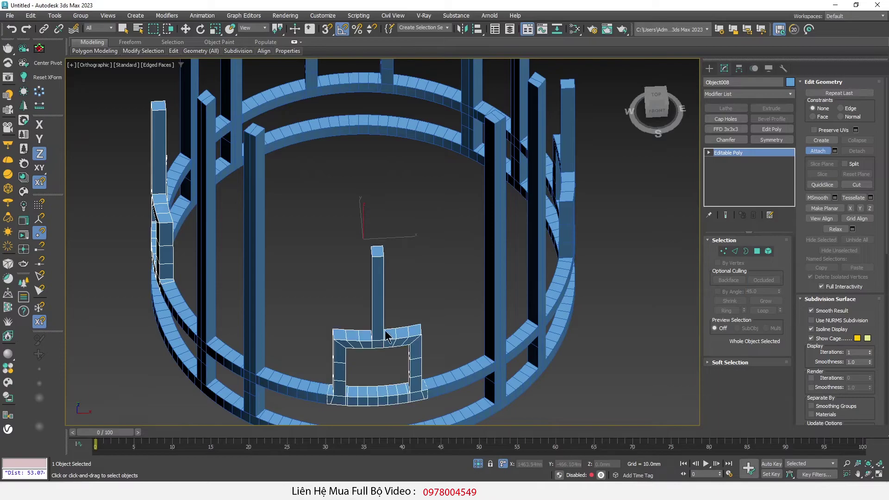
left_click(388, 66)
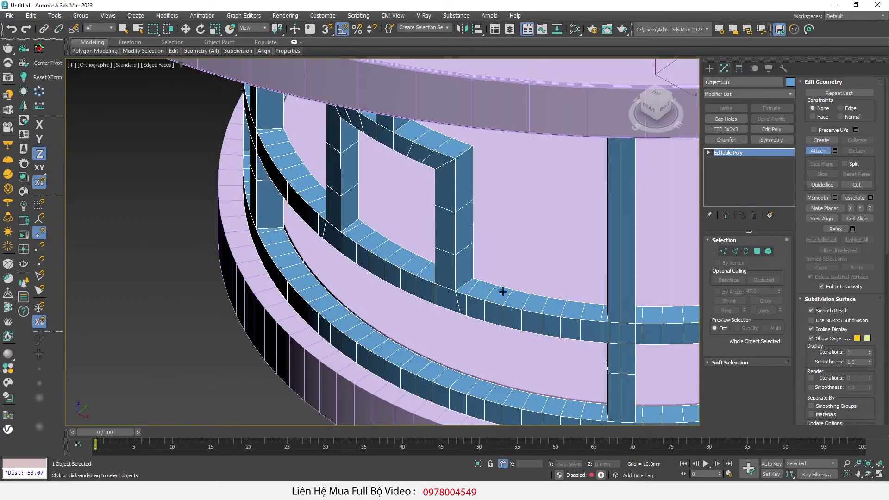
scroll(503, 292, "down", 5)
Step: Orbit to a low side view and zoom into the post-ring joint in Vertex mode
mouse_move(531, 293)
middle_mouse_down("alt")
mouse_move(402, 298)
mouse_move(374, 287)
middle_mouse_up("alt")
scroll(375, 287, "up", 5)
key("1")
key("e")
scroll(366, 289, "up", 3)
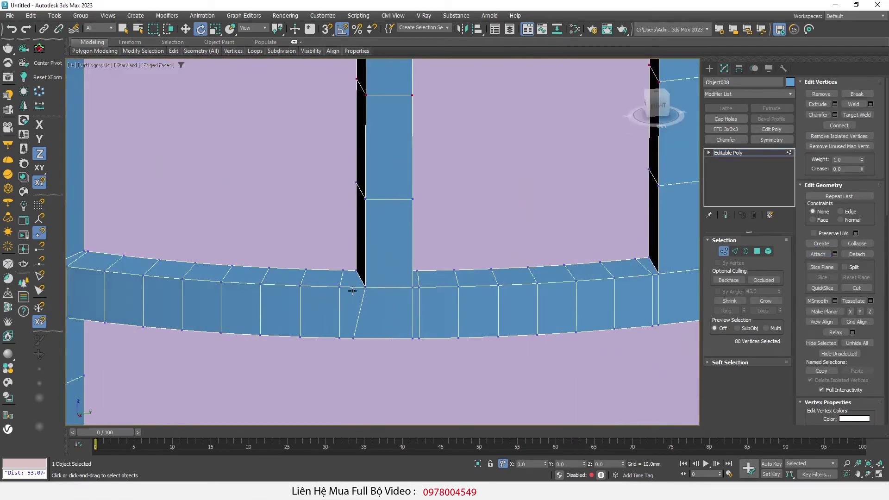
scroll(339, 292, "up", 3)
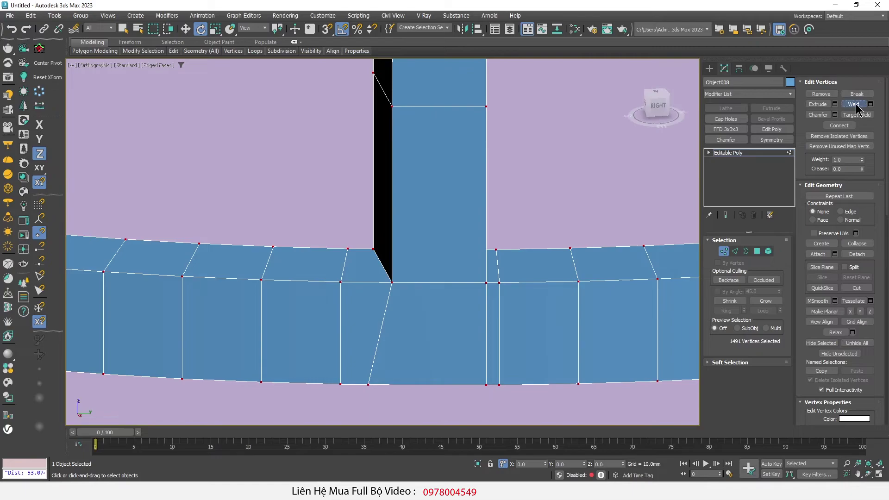
scroll(352, 306, "up", 2)
scroll(352, 306, "up", 2)
Step: Nudge the joint vertex slightly upward to meet the pillar
left_click(321, 258)
key("w")
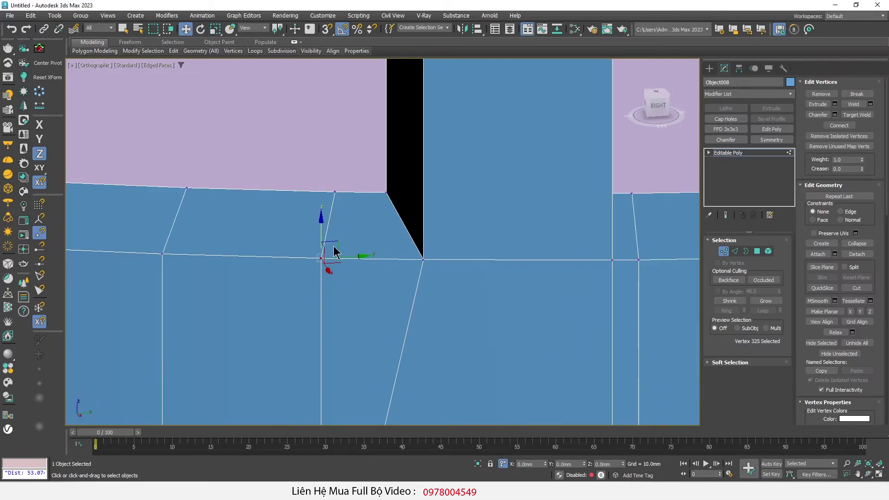
scroll(342, 273, "down", 4)
scroll(345, 272, "up", 3)
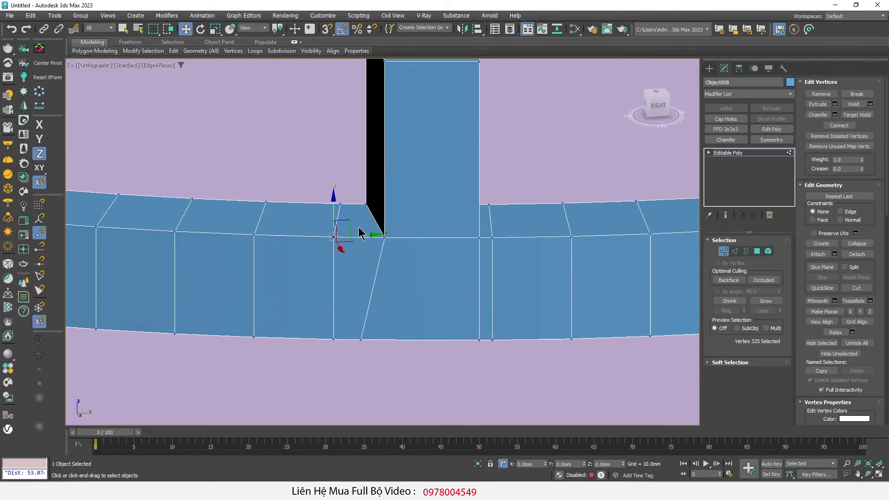
left_click_drag(363, 234, 361, 219)
scroll(365, 294, "down", 10)
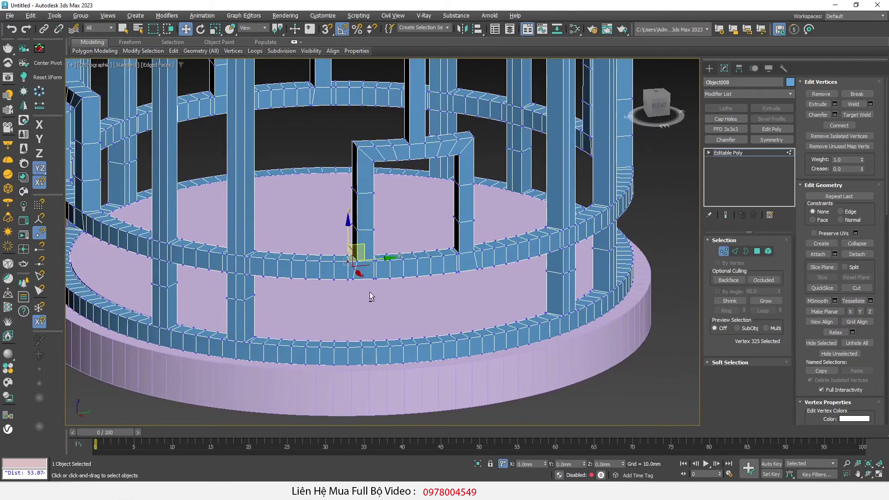
key("1")
middle_click_drag(409, 298, 452, 313, "alt")
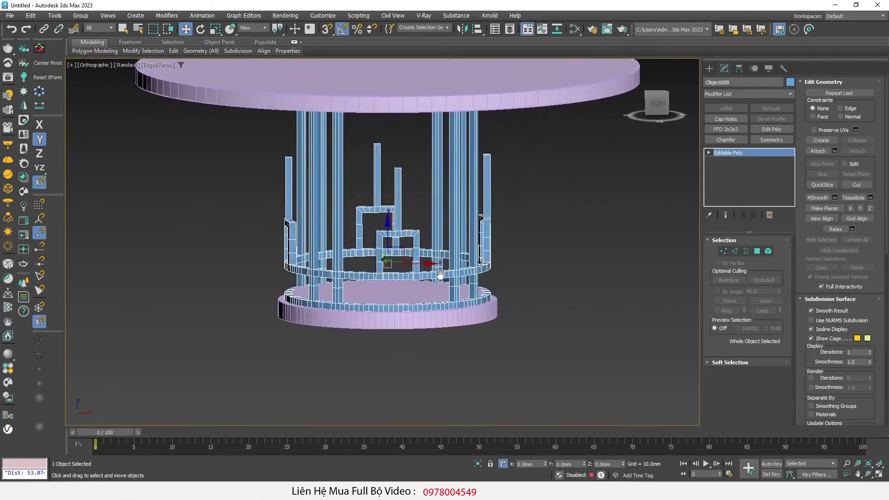
middle_click_drag(451, 313, 417, 255, "alt")
scroll(417, 254, "up", 3)
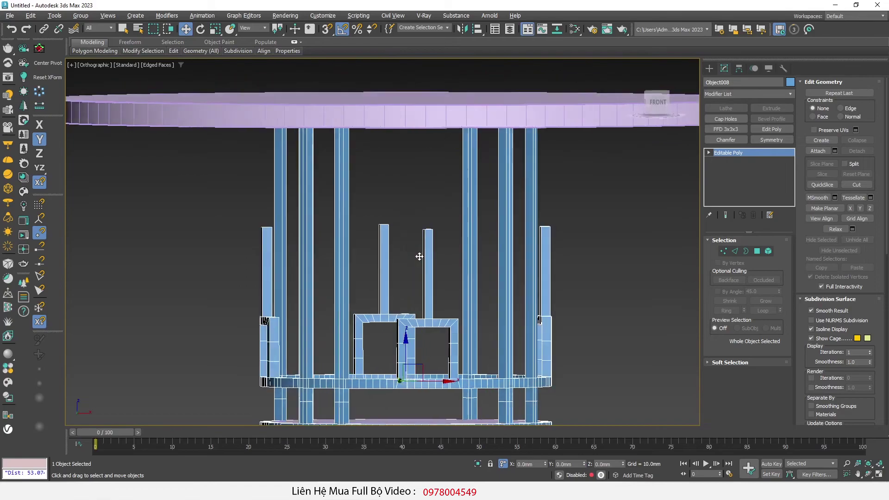
scroll(414, 258, "up", 2)
key("1")
left_click_drag(200, 193, 661, 259)
middle_click_drag(418, 204, 427, 295)
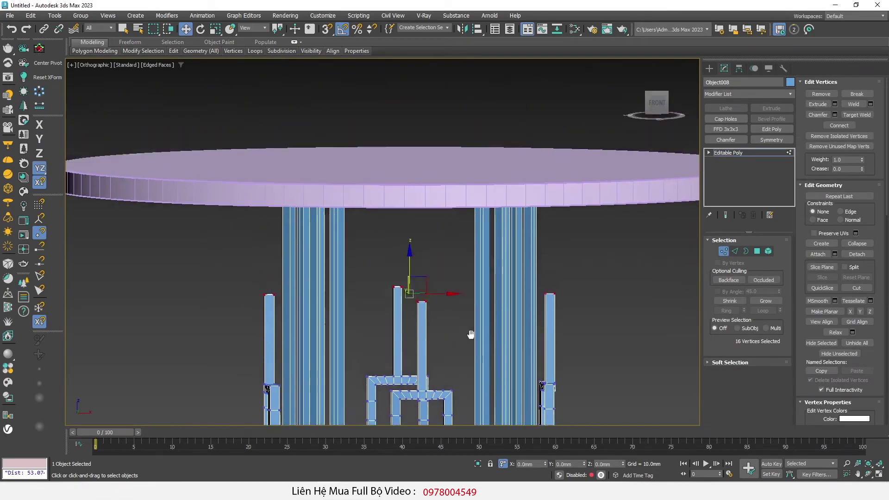
key("s")
left_click_drag(415, 292, 423, 245)
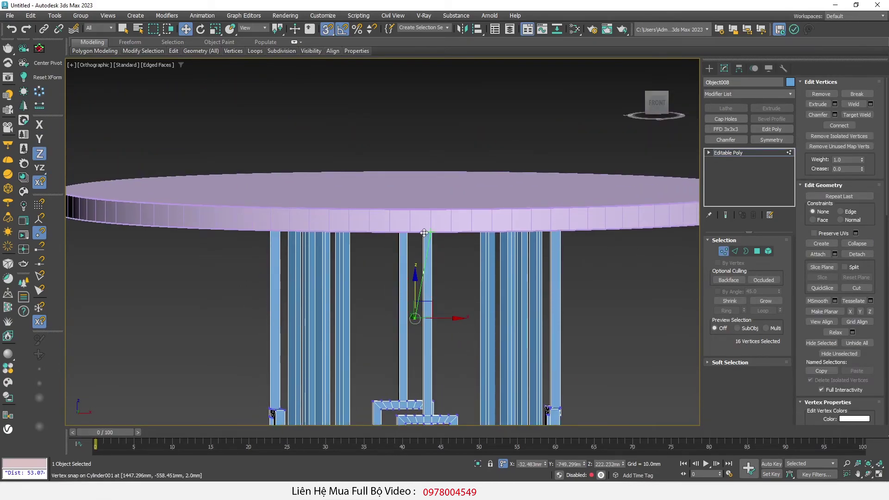
scroll(423, 245, "down", 2)
middle_click_drag(423, 246, 448, 304, "alt")
scroll(448, 304, "down", 3)
key("1")
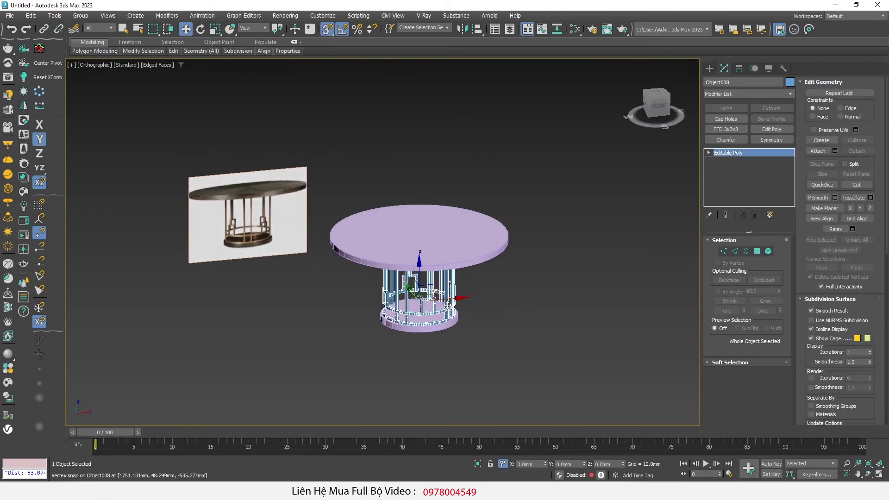
key("ctrl+a")
left_click_drag(350, 239, 381, 236)
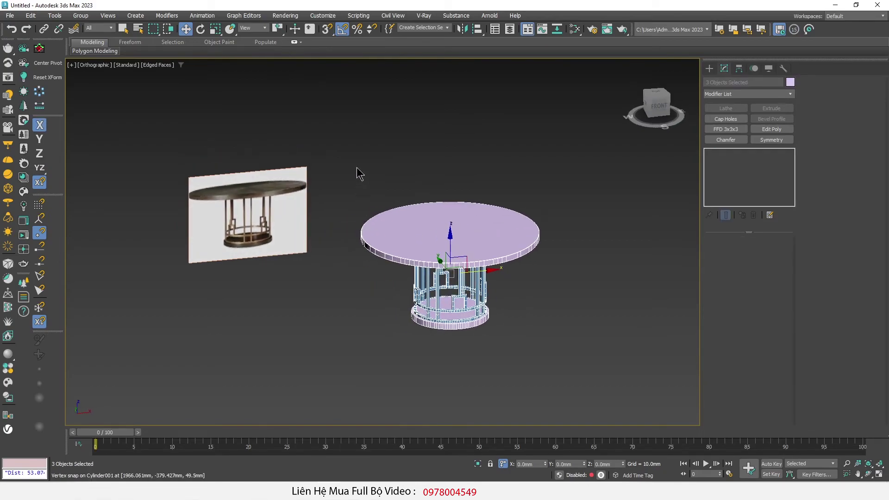
left_click(248, 218)
left_click_drag(245, 206, 245, 266)
mouse_move(260, 278)
middle_mouse_down("alt")
mouse_move(362, 303)
mouse_move(391, 348)
mouse_move(421, 284)
middle_mouse_up("alt")
scroll(417, 319, "up", 2)
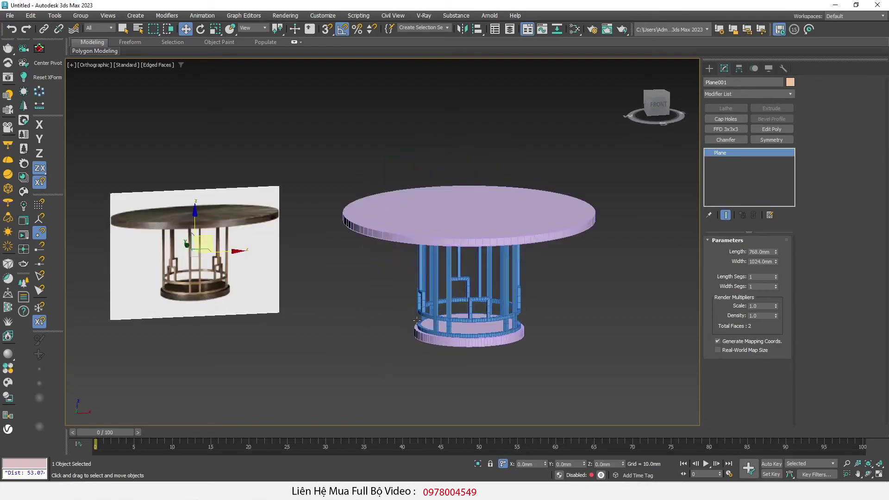
key("F4")
scroll(417, 320, "up", 3)
scroll(440, 324, "down", 3)
middle_click_drag(463, 328, 504, 332, "alt")
scroll(499, 339, "up", 2)
middle_click_drag(337, 339, 328, 329, "alt")
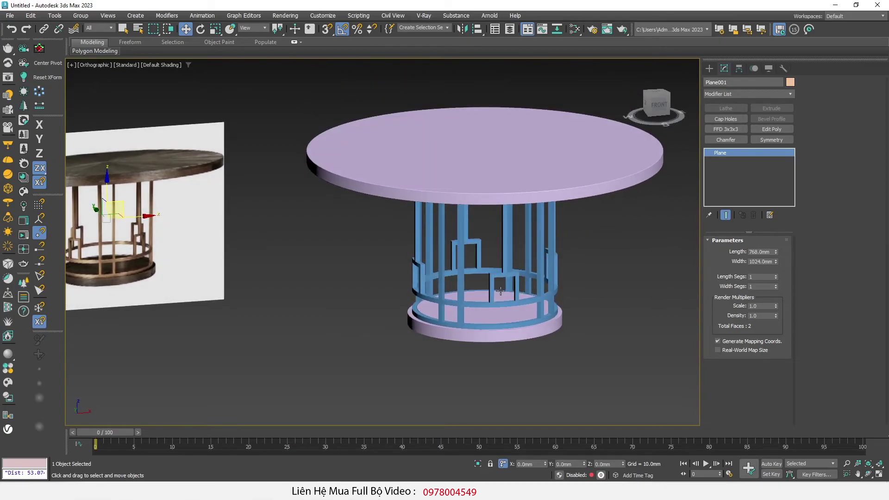
key("F4")
scroll(490, 341, "up", 3)
Step: Add a Chamfer modifier to Cylinder002 with 1.5mm amount and 2 segments
left_click(486, 312)
scroll(472, 333, "up", 2)
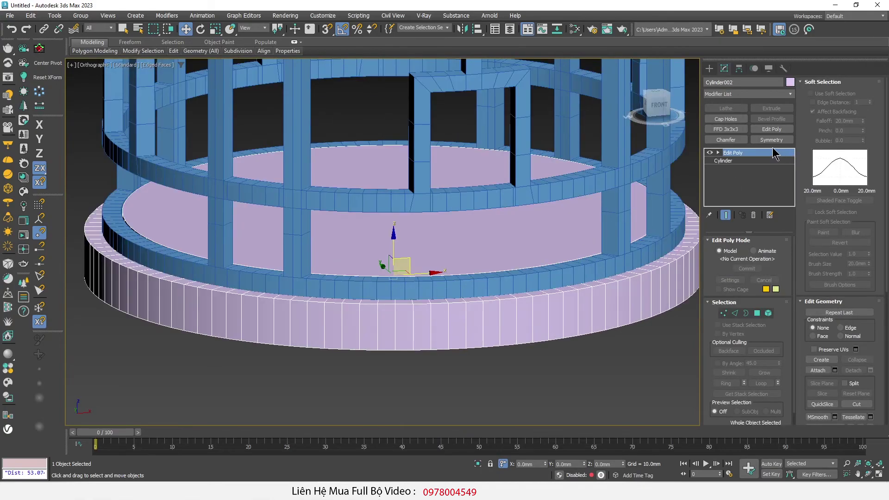
left_click(726, 140)
scroll(608, 255, "up", 5)
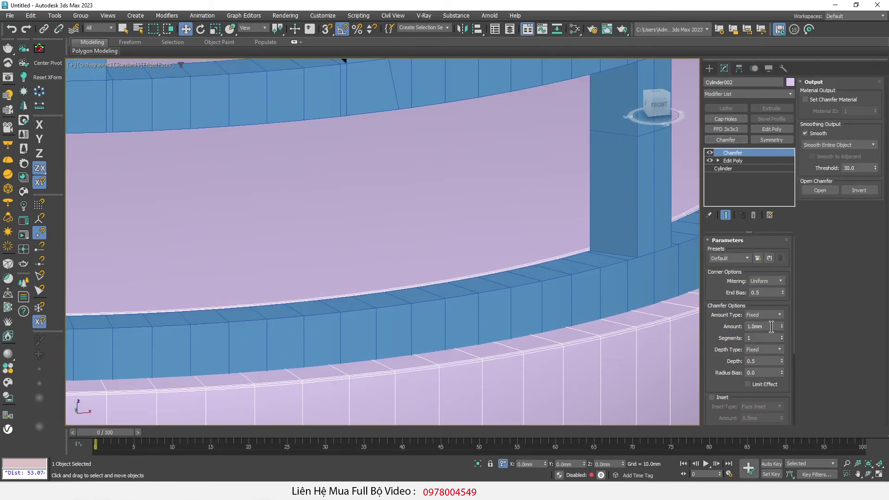
key("Tab")
type("2")
scroll(540, 296, "down", 2)
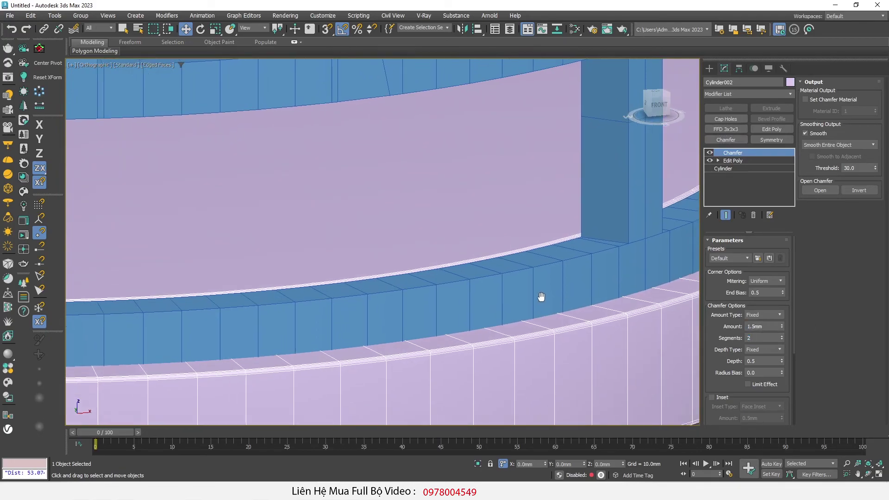
Step: Set the chamfer's smoothing output to Smooth Chamfers Only and check the rounded edges
key("F4")
scroll(499, 265, "down", 5)
scroll(499, 265, "down", 3)
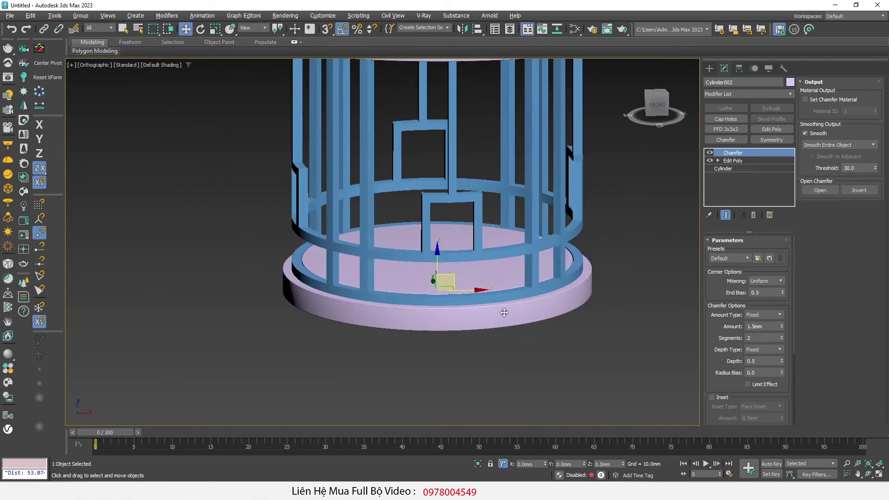
scroll(382, 260, "up", 3)
left_click(850, 145)
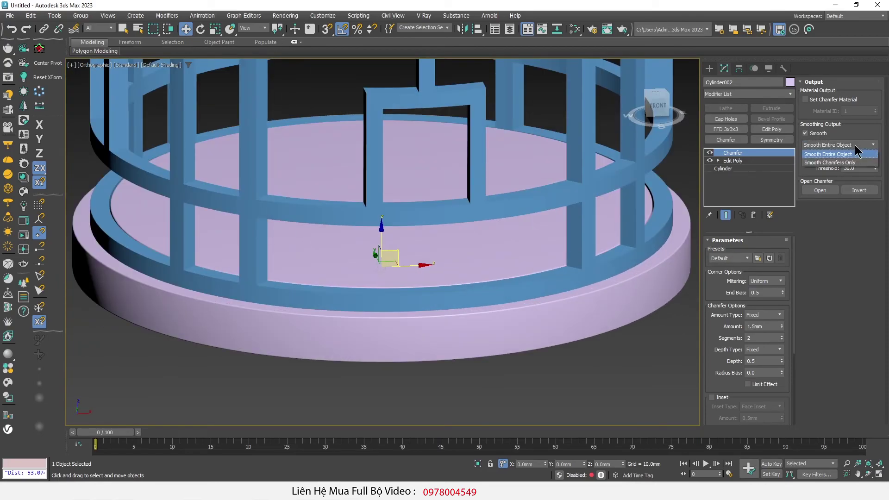
left_click(850, 162)
middle_click_drag(385, 209, 384, 282)
key("F4")
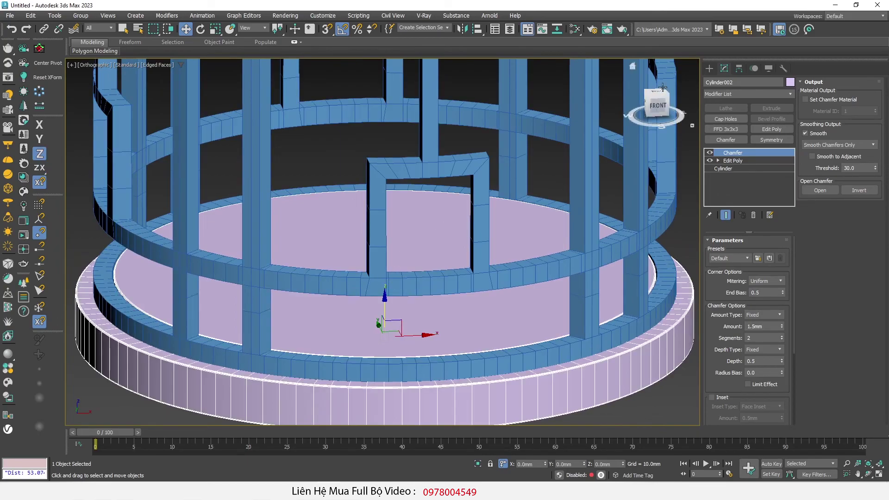
left_click(709, 68)
left_click(440, 279)
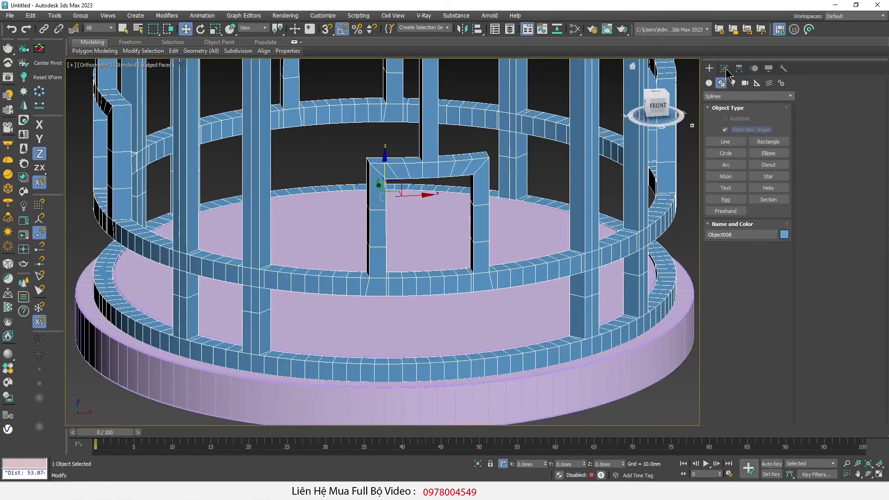
Step: Add a 1.0mm Chamfer modifier with 2 segments to door frame Object008
left_click(724, 69)
left_click(726, 140)
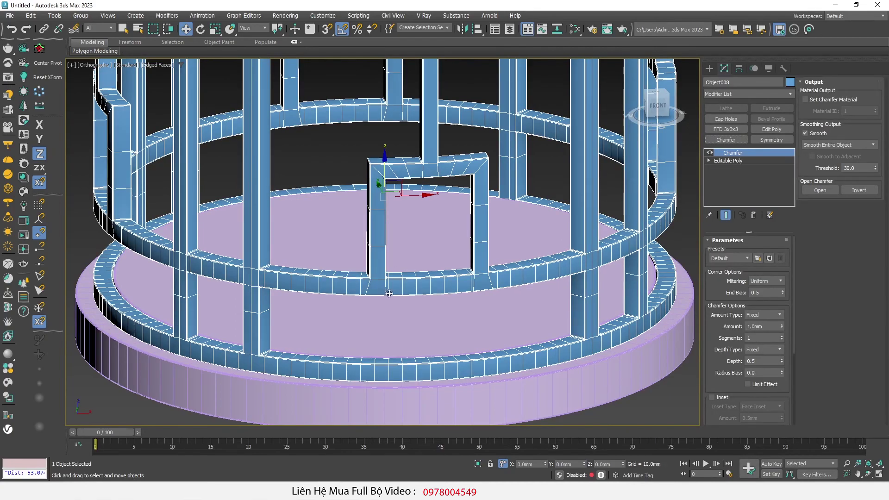
scroll(424, 306, "up", 2)
scroll(424, 307, "up", 6)
scroll(424, 307, "down", 2)
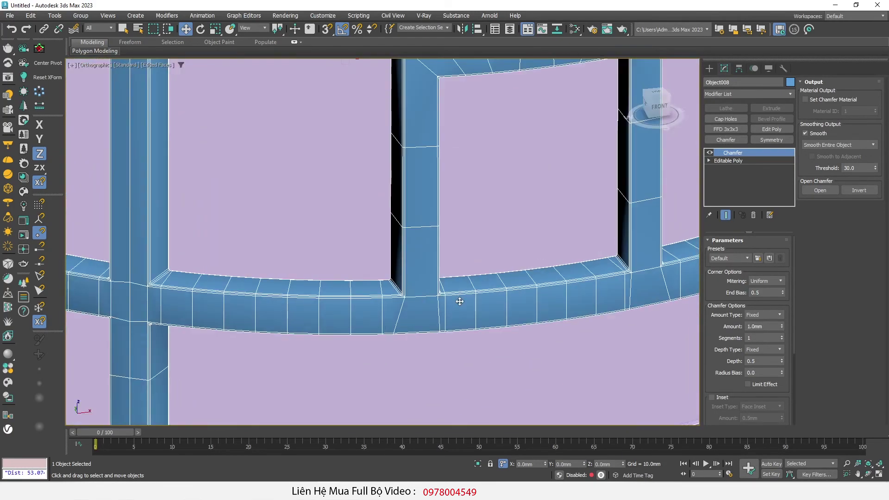
scroll(452, 301, "down", 4)
scroll(453, 327, "up", 5)
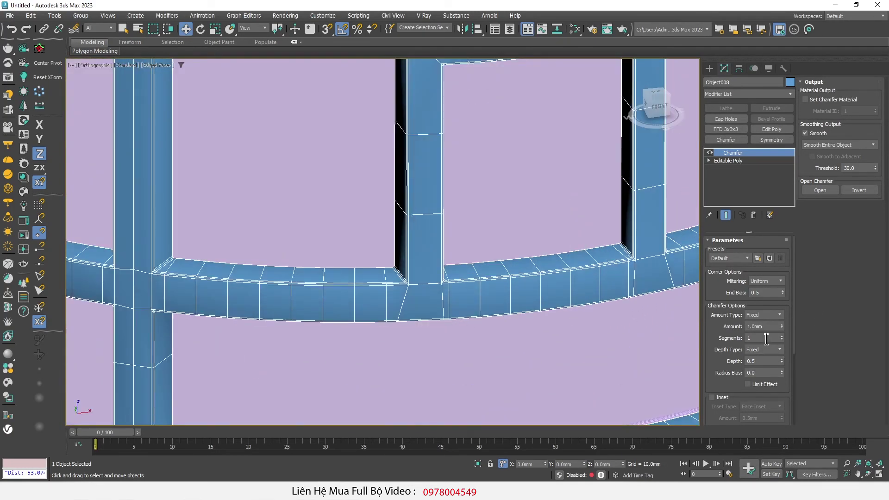
type("2")
key("Return")
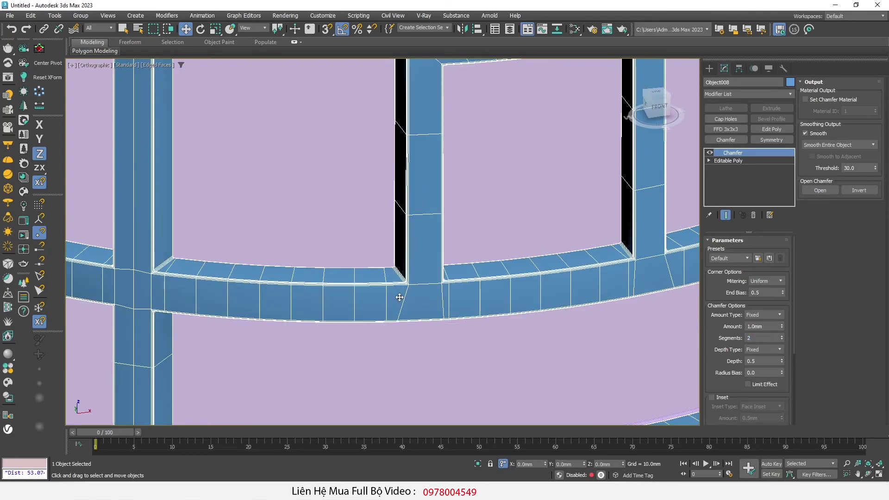
Step: Set the chamfer's Smoothing Output to Smooth Chamfers Only, checking it with edged faces hidden
scroll(398, 296, "up", 1)
key("F4")
scroll(403, 297, "up", 1)
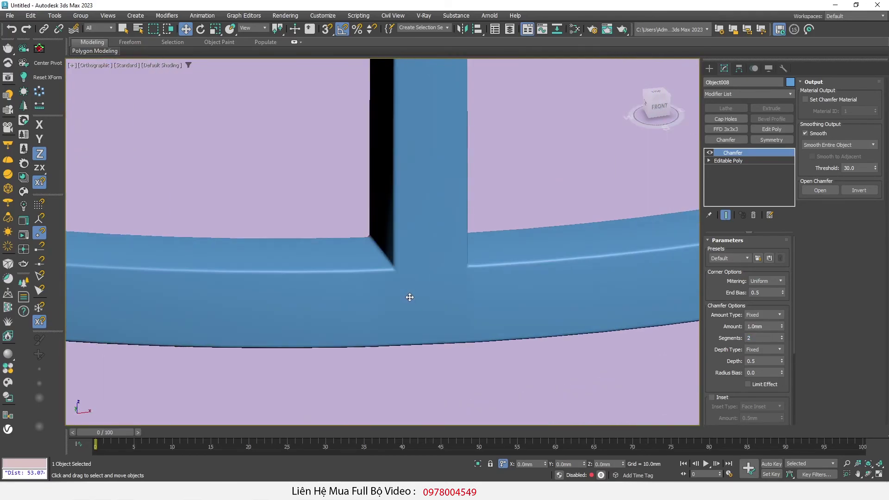
key("F4")
scroll(410, 297, "down", 2)
scroll(410, 297, "down", 2)
key("F4")
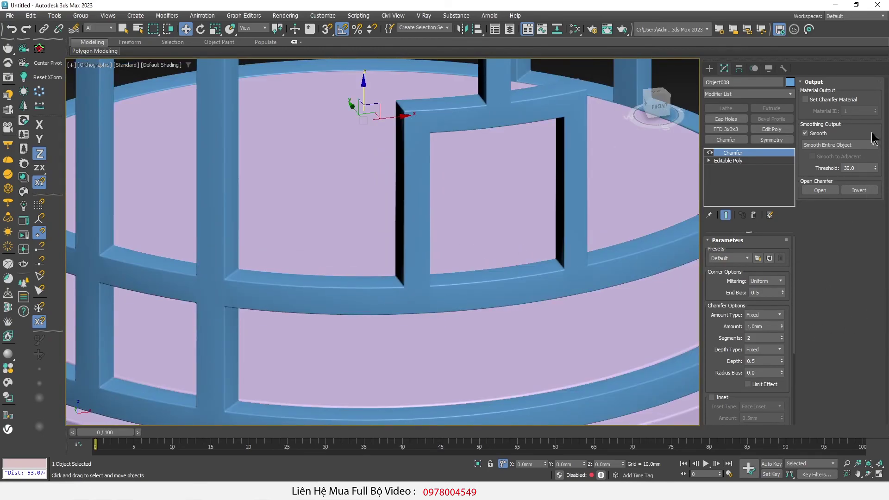
left_click(871, 145)
left_click(853, 163)
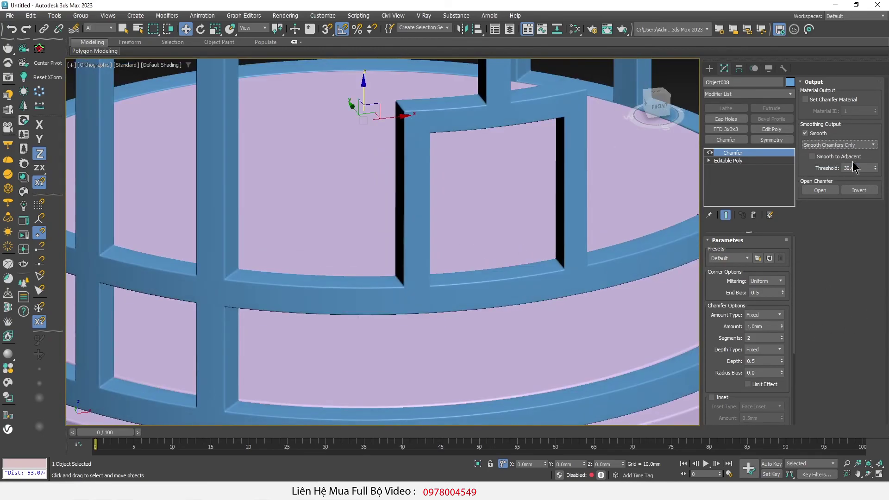
Step: Orbit to a level front view to inspect the chamfered door frame
scroll(397, 304, "down", 5)
scroll(419, 316, "down", 3)
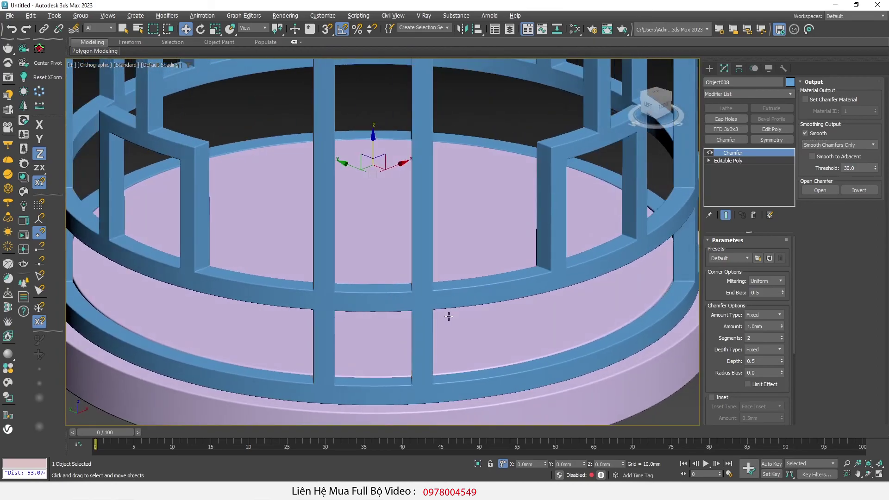
scroll(447, 316, "up", 6)
scroll(447, 366, "down", 5)
mouse_move(423, 361)
middle_mouse_down("alt")
mouse_move(443, 338)
mouse_move(467, 341)
middle_mouse_up("alt")
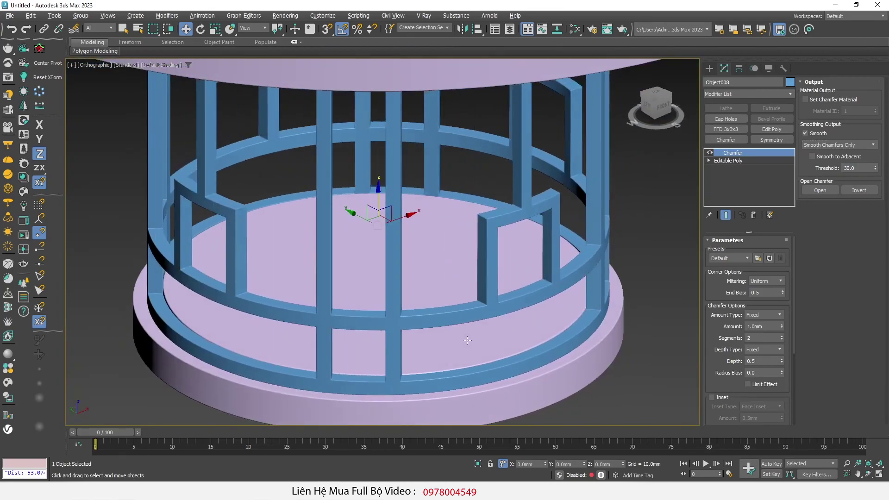
scroll(312, 342, "down", 4)
mouse_move(317, 327)
middle_mouse_down("alt")
mouse_move(329, 310)
mouse_move(335, 325)
mouse_move(340, 310)
mouse_move(423, 325)
mouse_move(393, 259)
middle_mouse_up("alt")
scroll(423, 326, "down", 4)
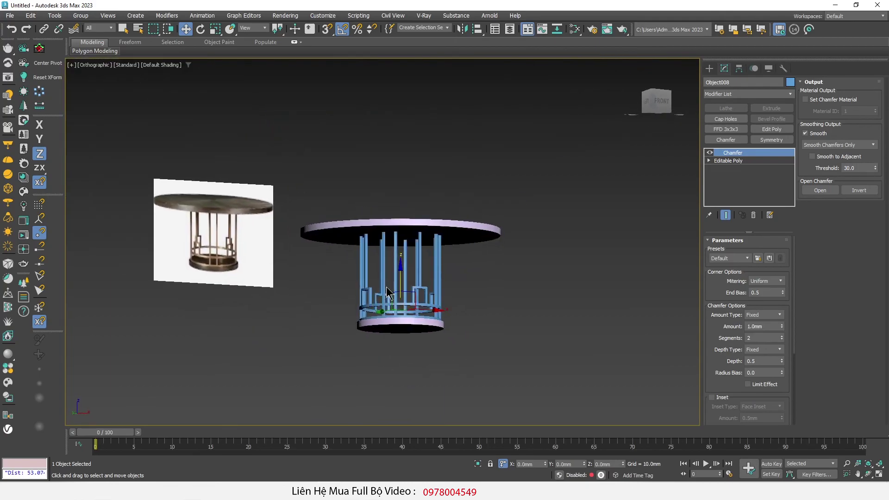
Step: Give all three table pieces a grey object colour
scroll(392, 242, "up", 6)
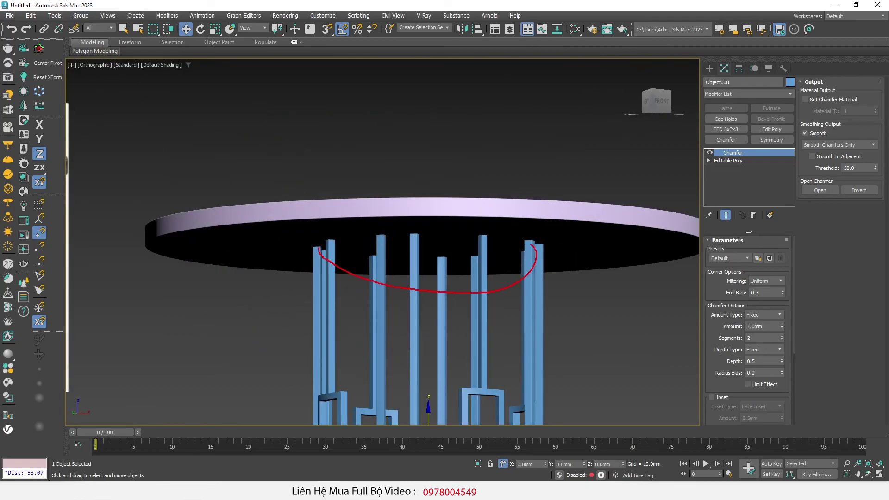
scroll(463, 301, "down", 4)
middle_click_drag(463, 301, 491, 320, "alt")
scroll(512, 313, "up", 3)
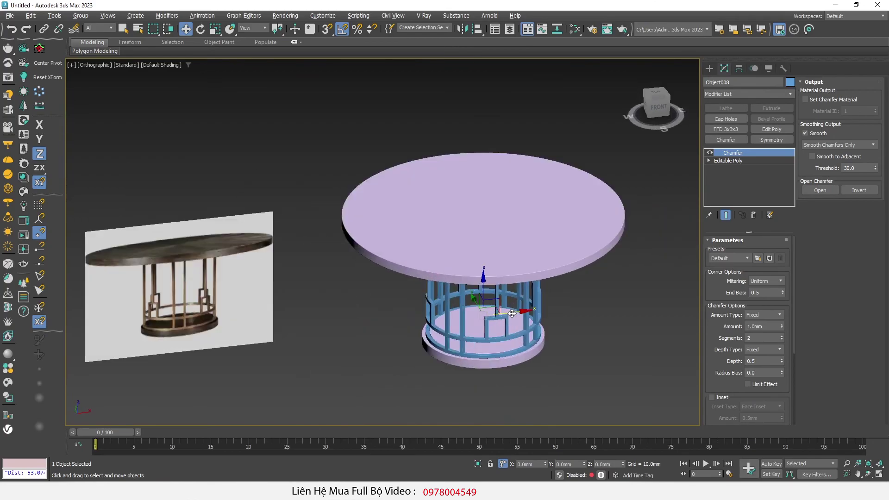
left_click_drag(600, 411, 399, 178)
left_click(790, 82)
left_click(601, 247)
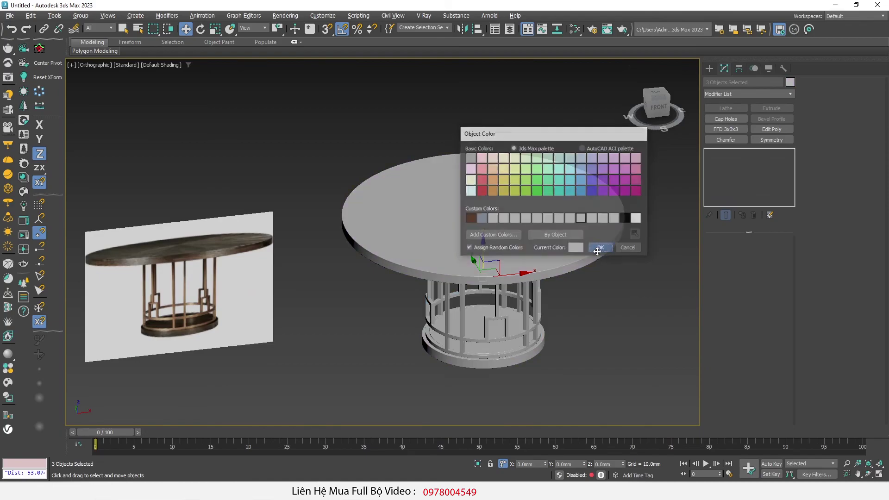
Step: Uniformly scale the reference photo plane Plane001 up to about 139%
middle_click_drag(383, 305, 386, 301, "alt")
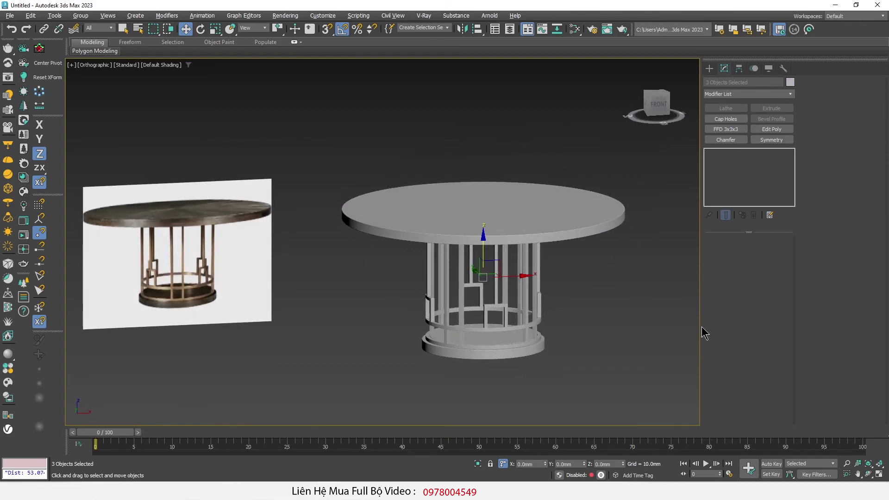
left_click_drag(701, 326, 799, 325)
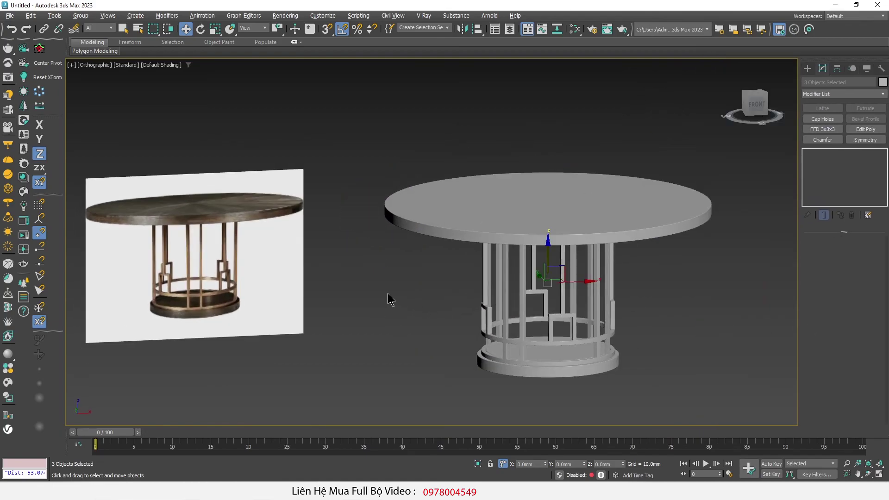
left_click(239, 337)
middle_click_drag(239, 337, 259, 376, "alt")
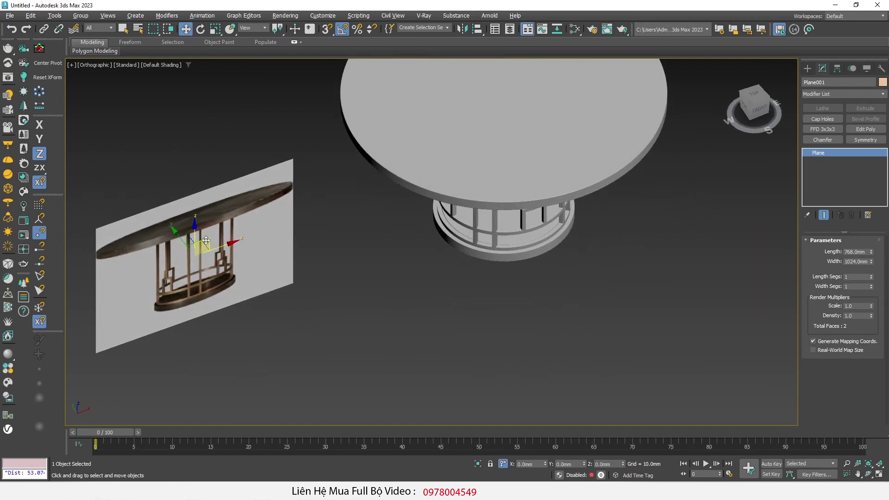
key("r")
left_click_drag(202, 283, 203, 264)
key("w")
mouse_move(203, 264)
middle_mouse_down("alt")
mouse_move(415, 293)
mouse_move(434, 268)
mouse_move(476, 324)
middle_mouse_up("alt")
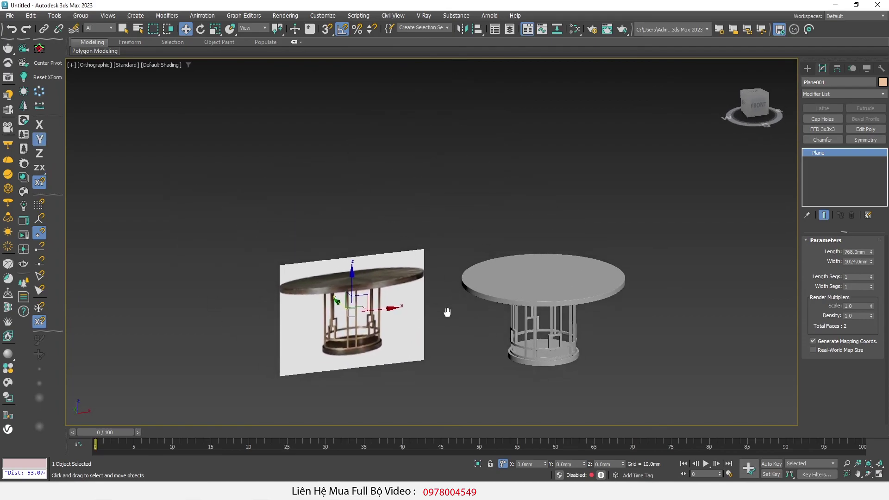
scroll(447, 312, "up", 3)
scroll(453, 304, "up", 3)
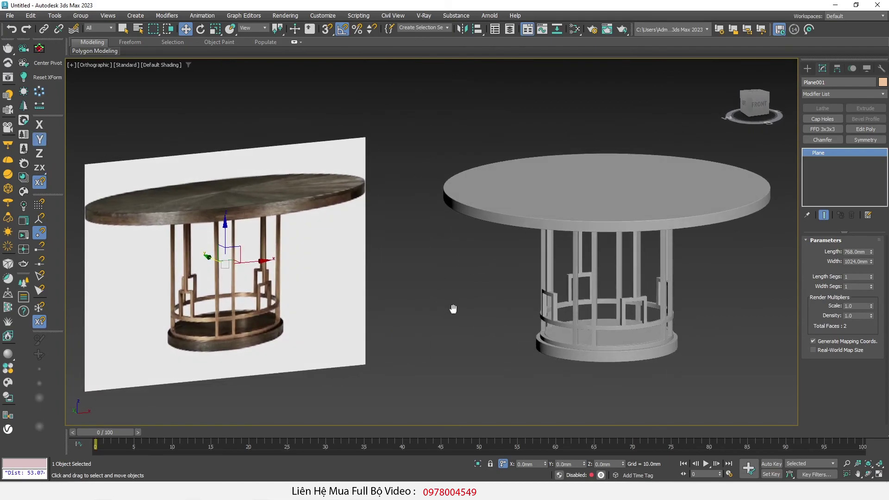